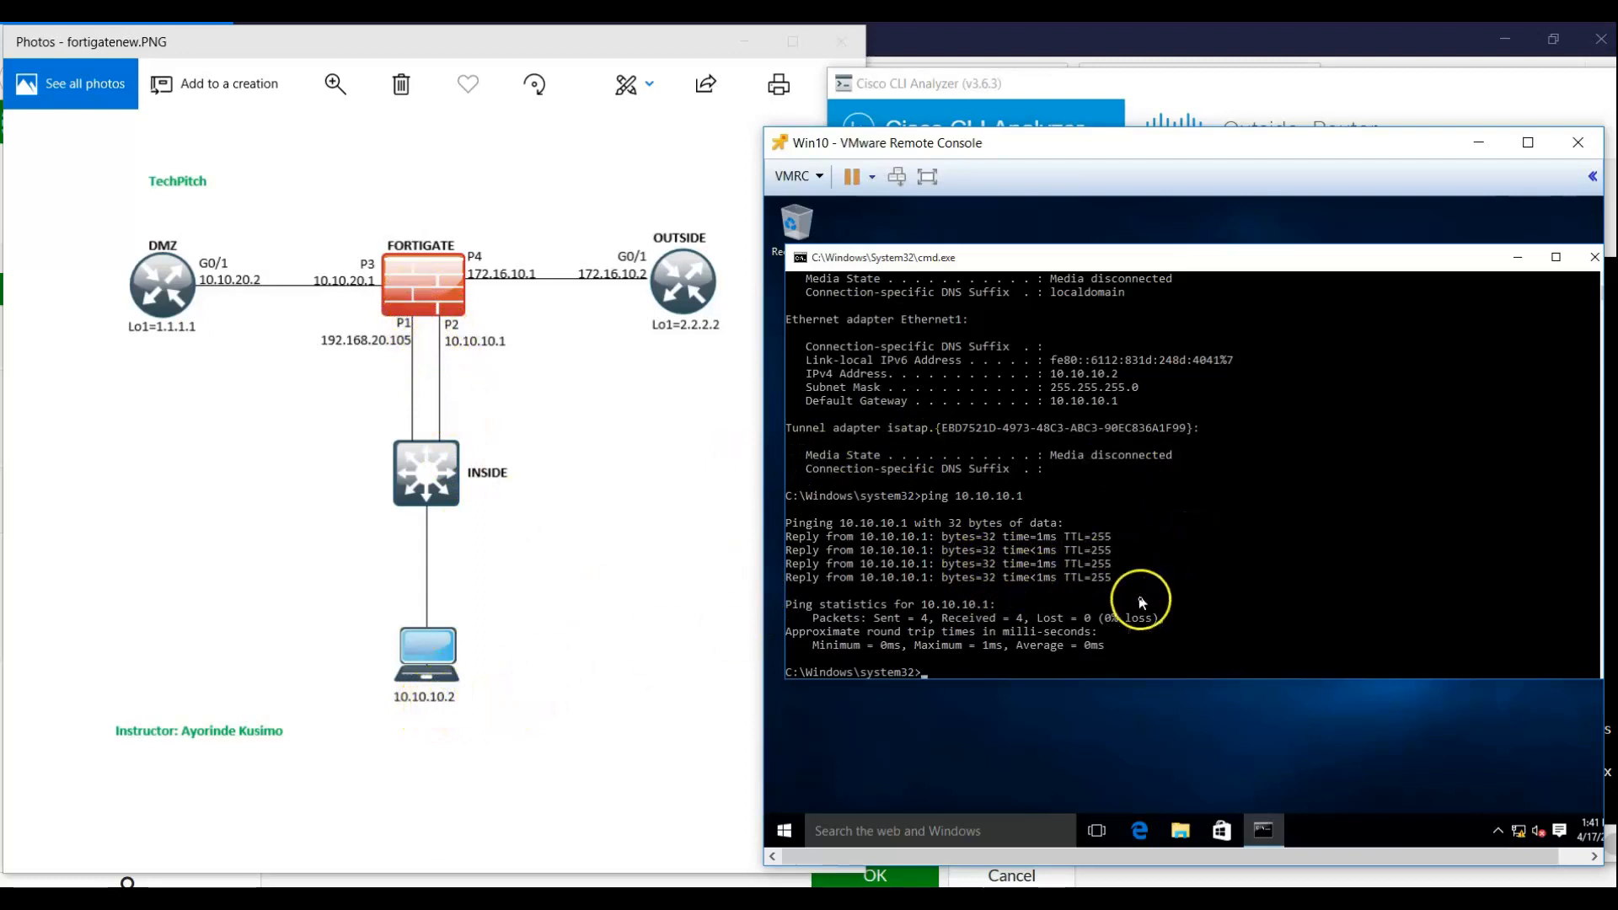
# Clear the client's console and run ipconfig to show its current IP configuration
pyautogui.rightClick(1517, 837)
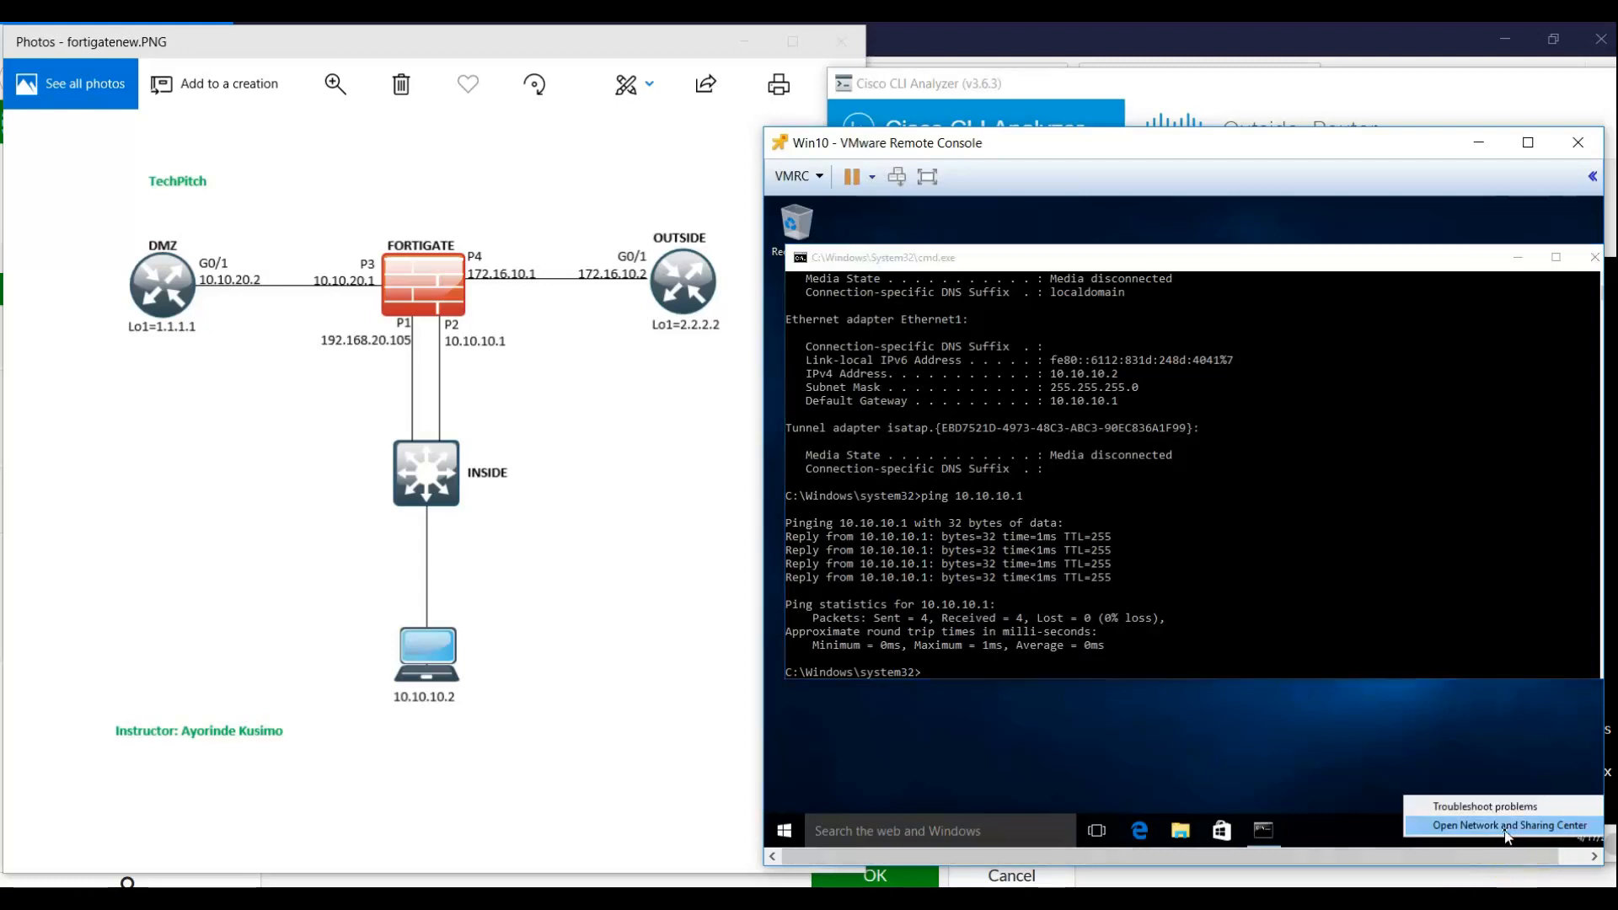
pyautogui.click(1537, 467)
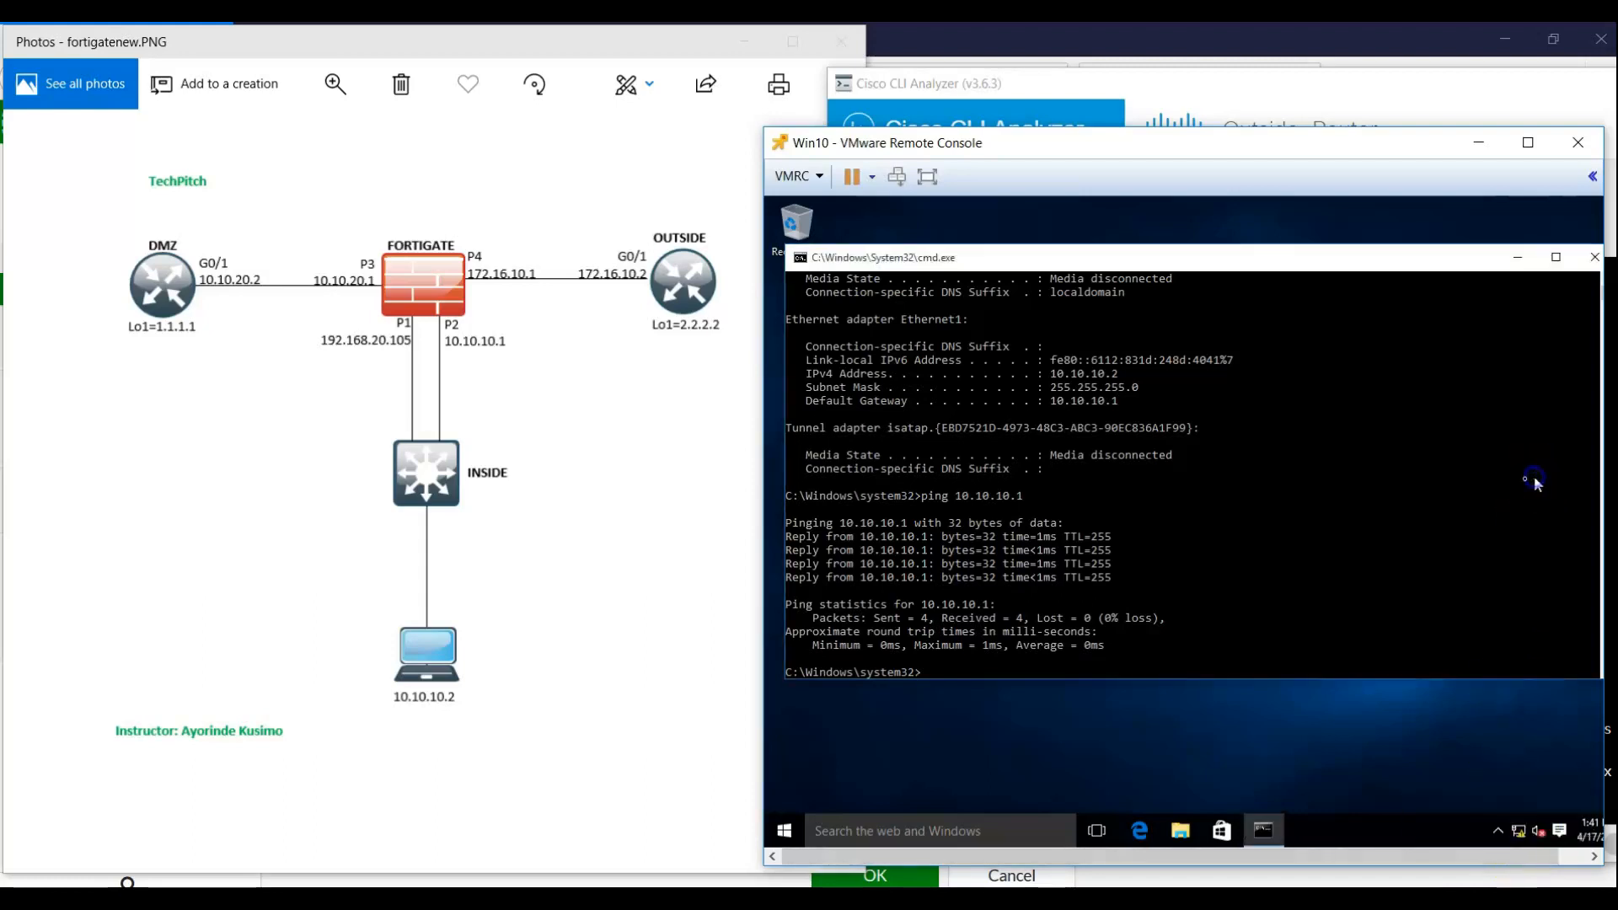
pyautogui.press('Return')
pyautogui.write('cls')
pyautogui.press('Return')
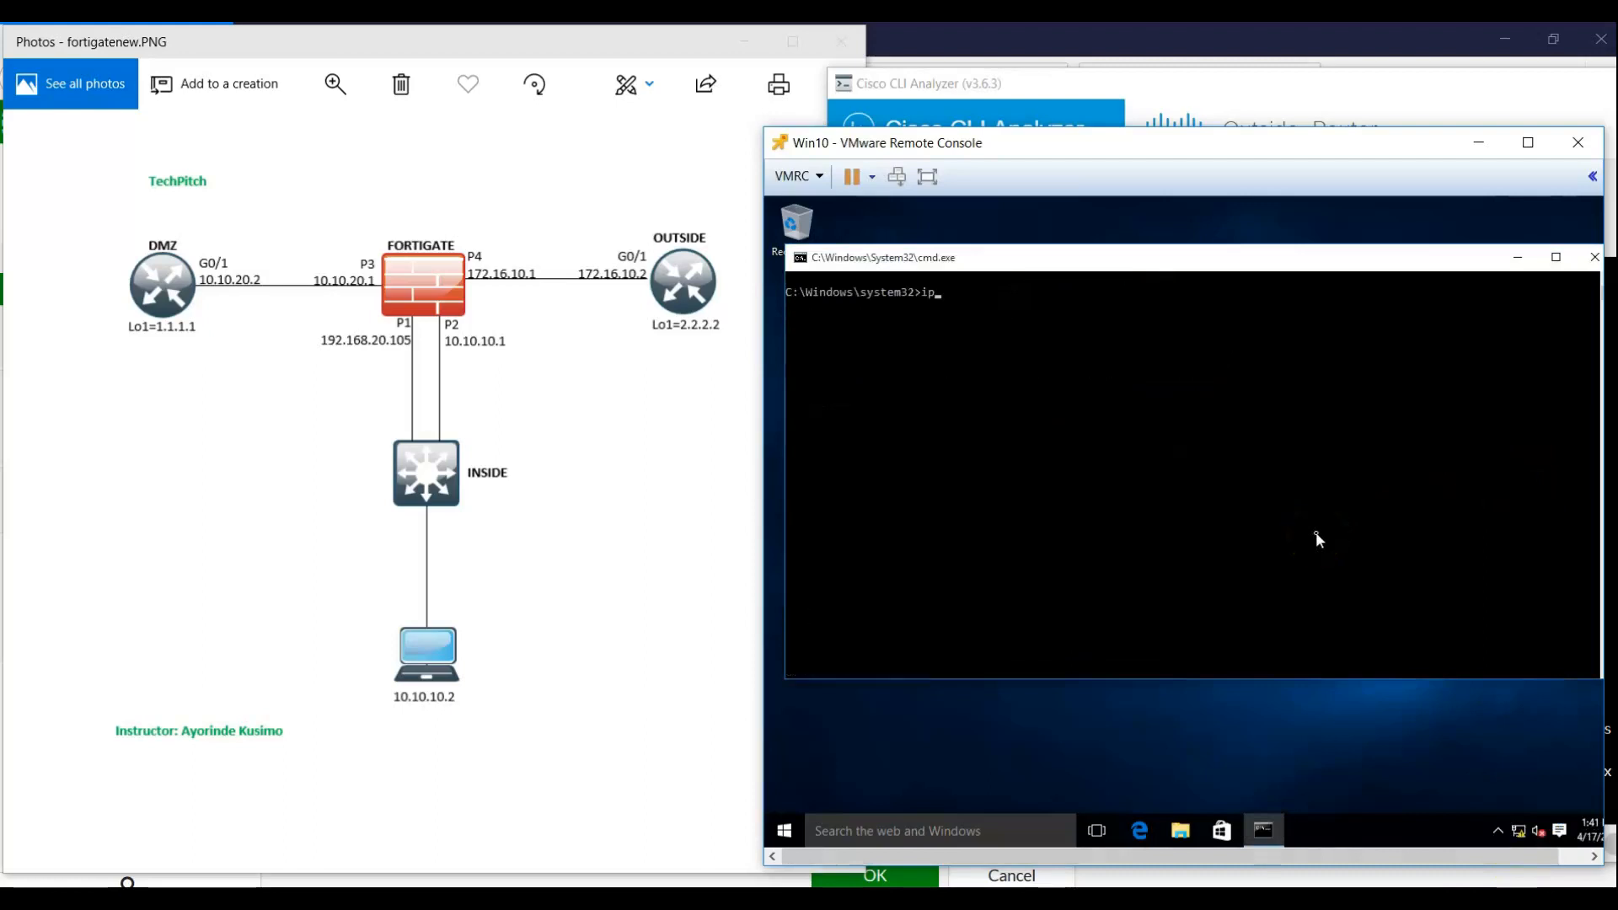
pyautogui.write('ipconfig')
pyautogui.press('Return')
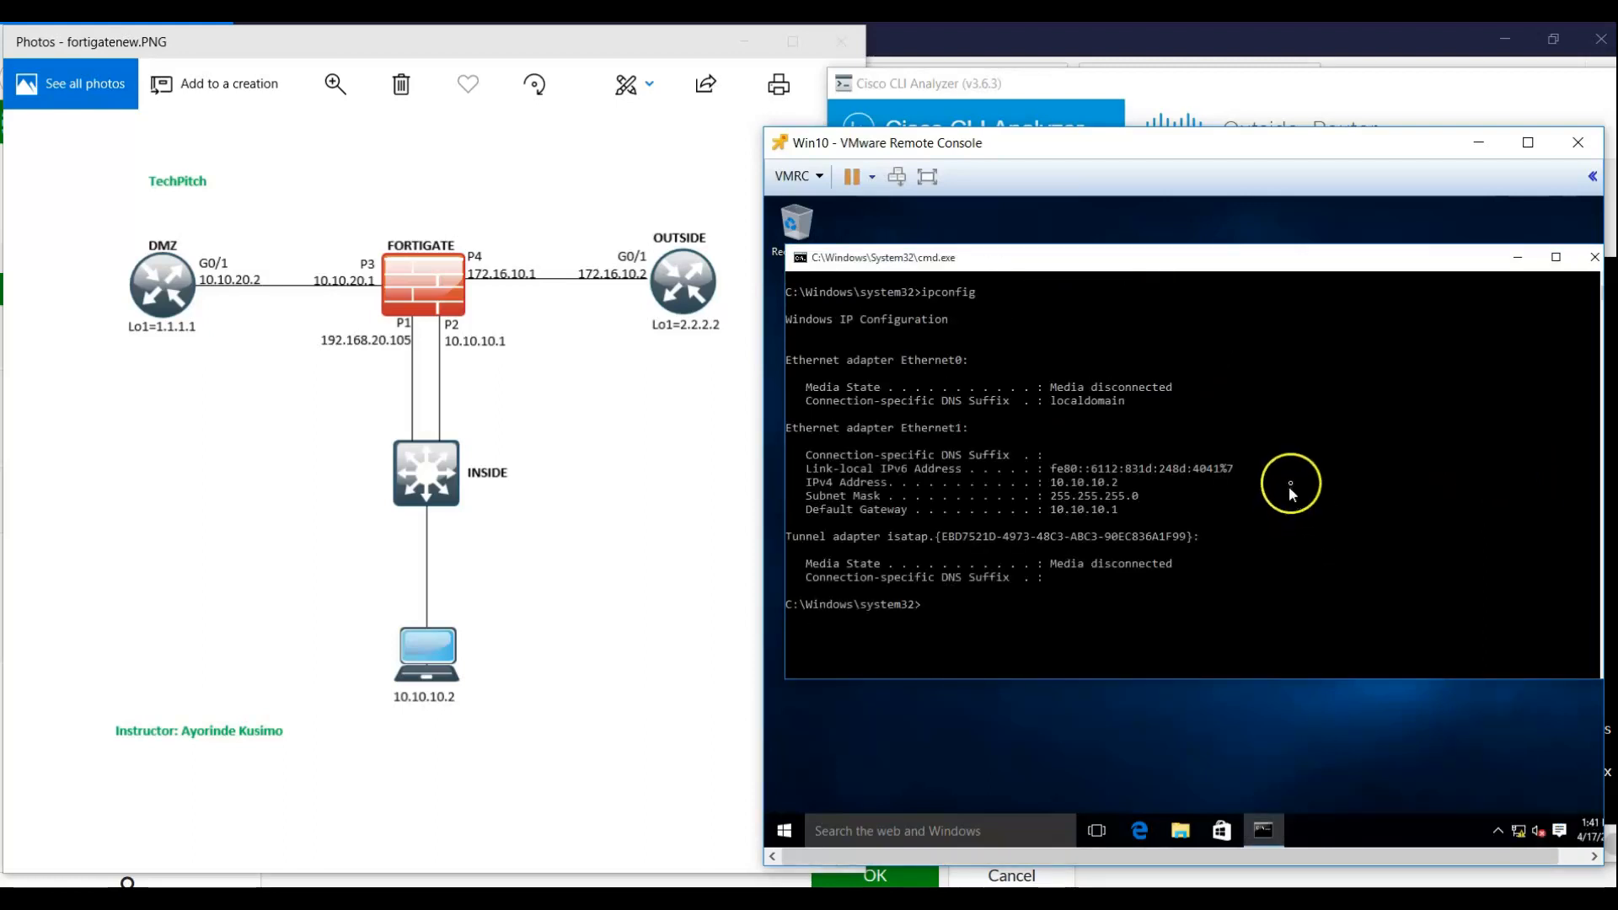
# Review Ethernet1's connection details and bring up its IPv4 properties with static 10.10.10.2
pyautogui.rightClick(1521, 837)
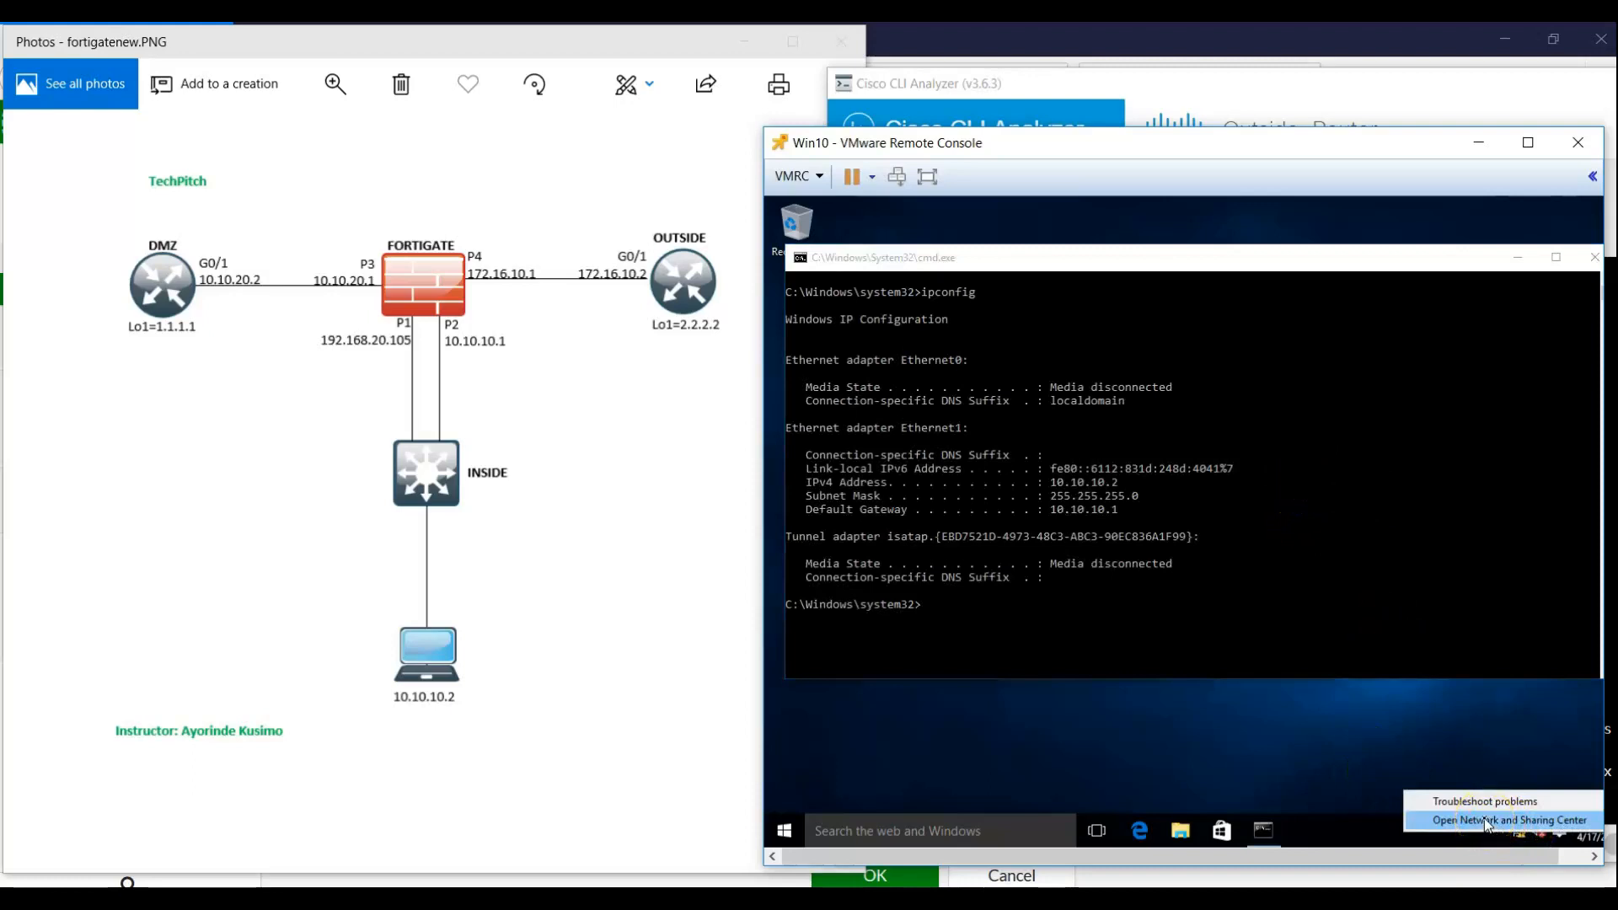
pyautogui.click(1487, 820)
pyautogui.click(1120, 386)
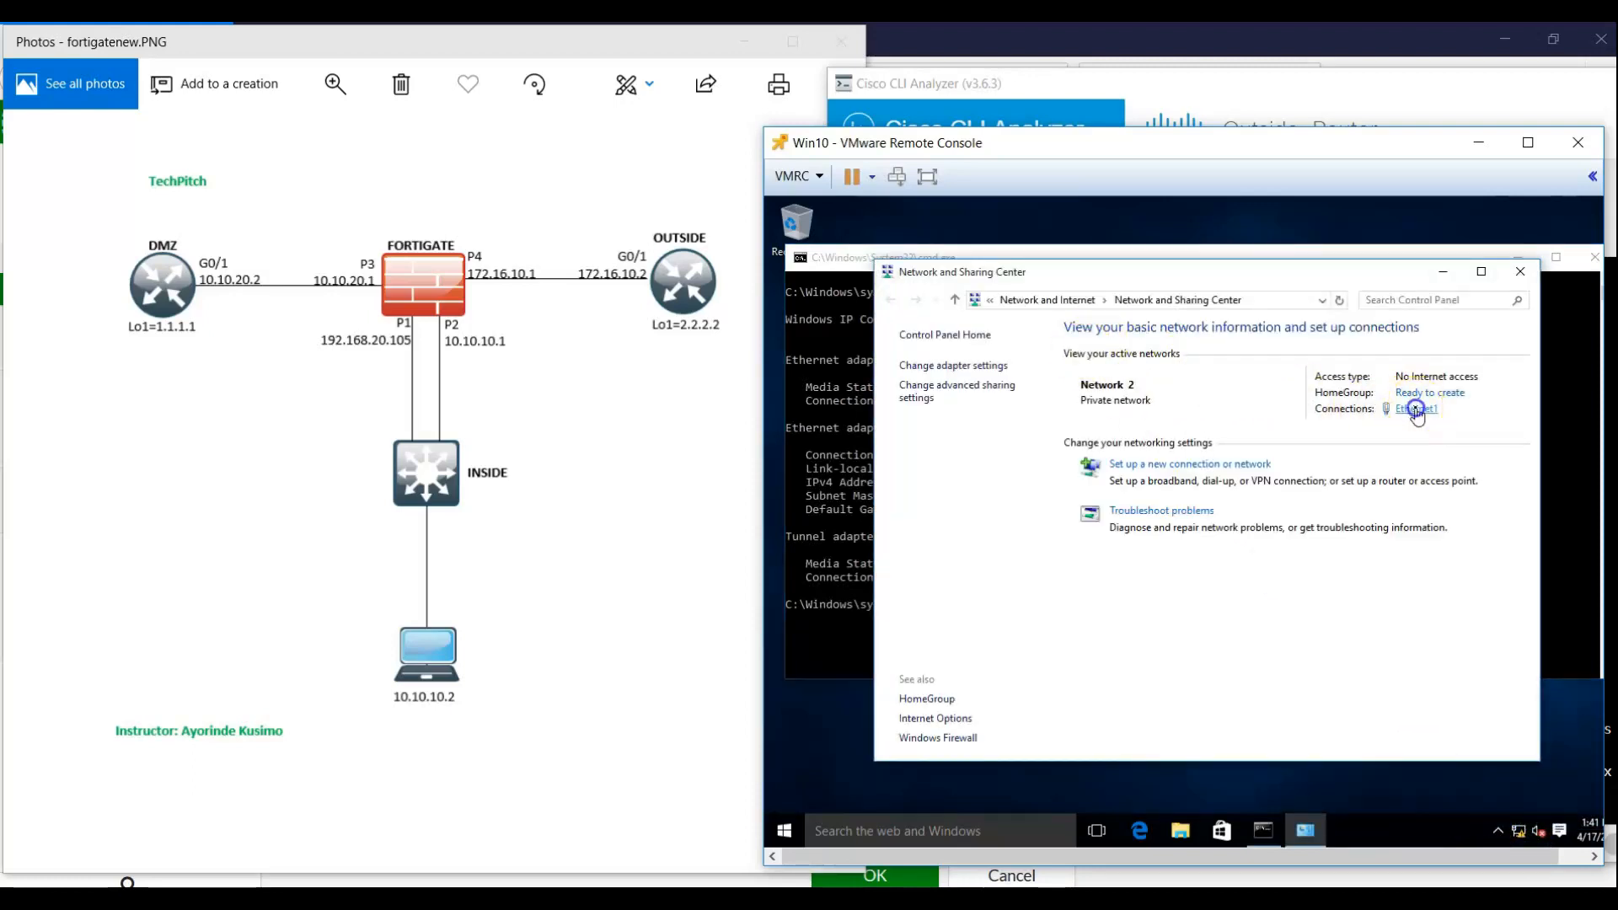
pyautogui.click(1416, 410)
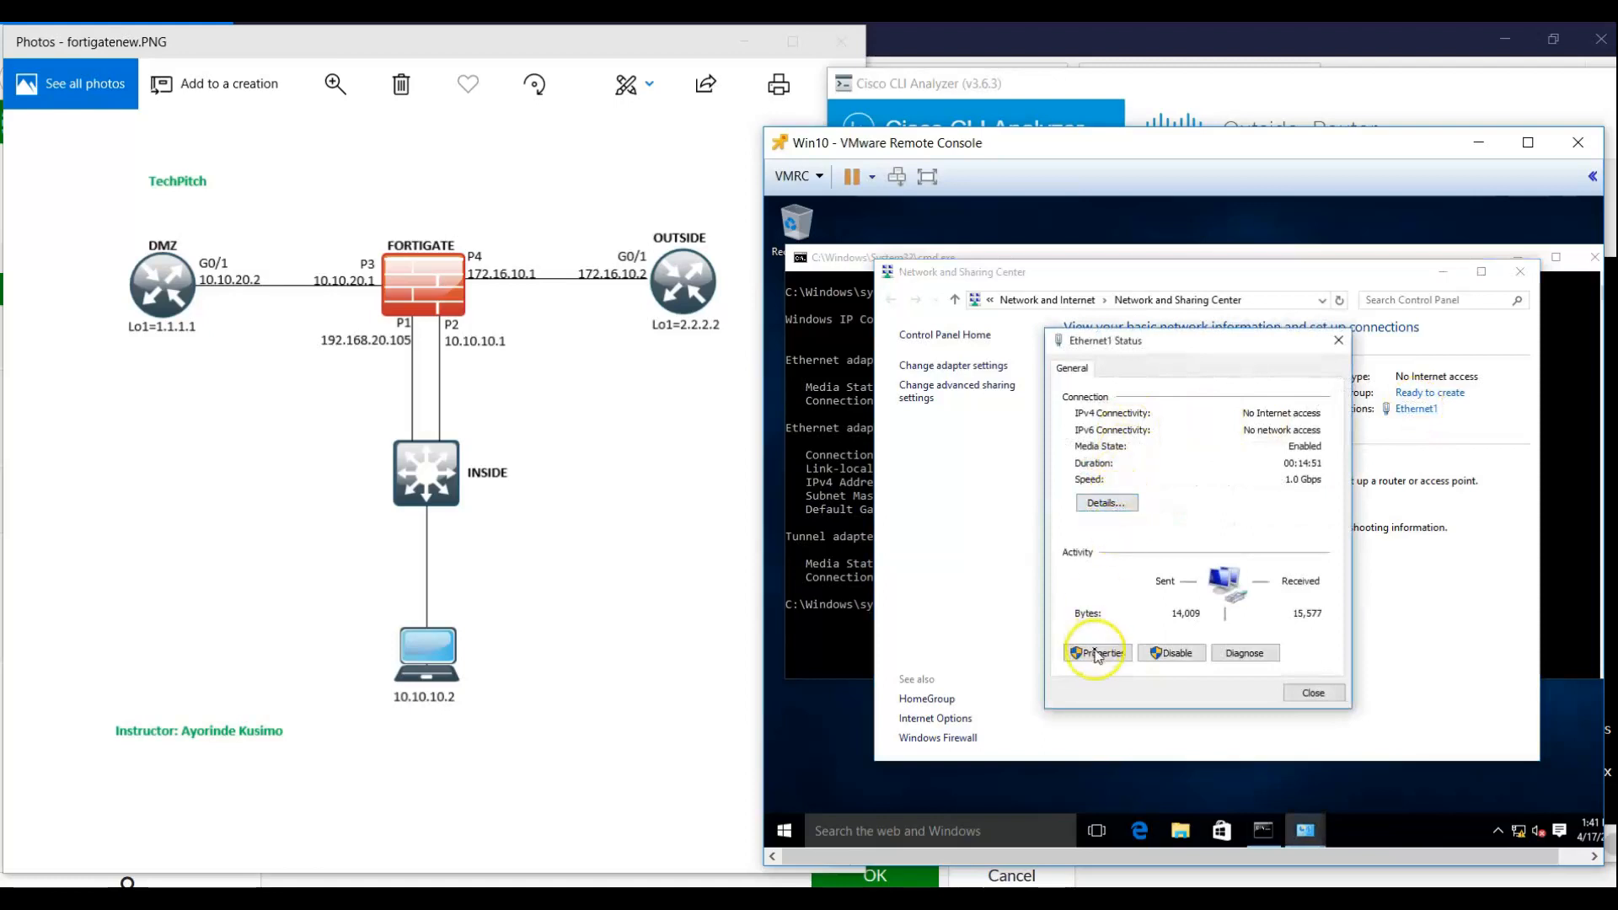
pyautogui.click(1105, 502)
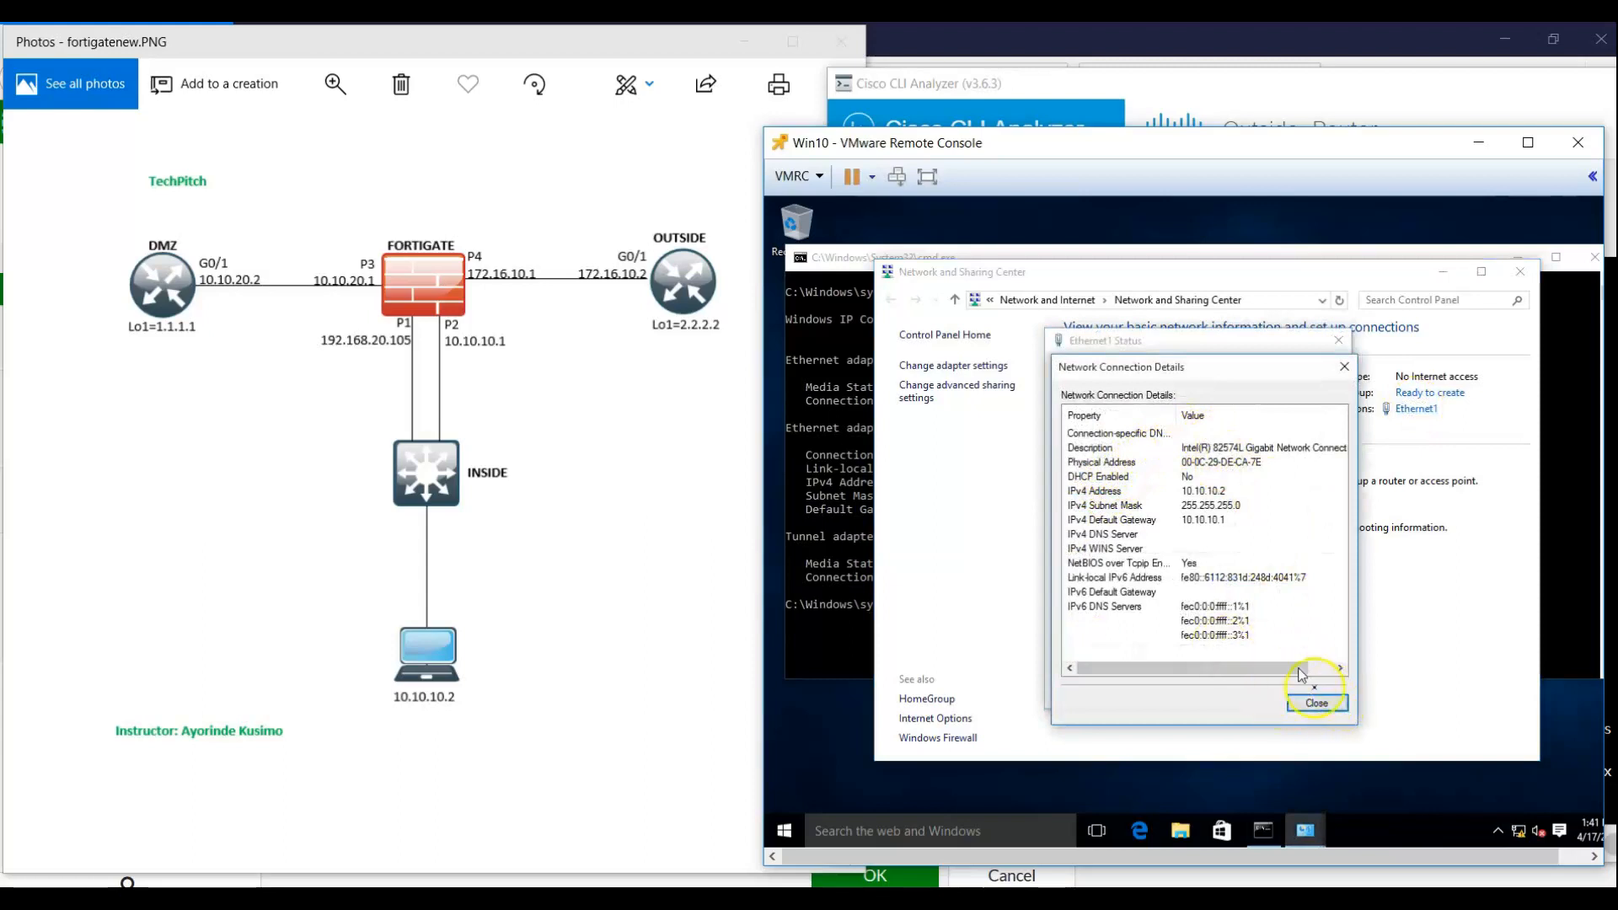
pyautogui.click(1320, 705)
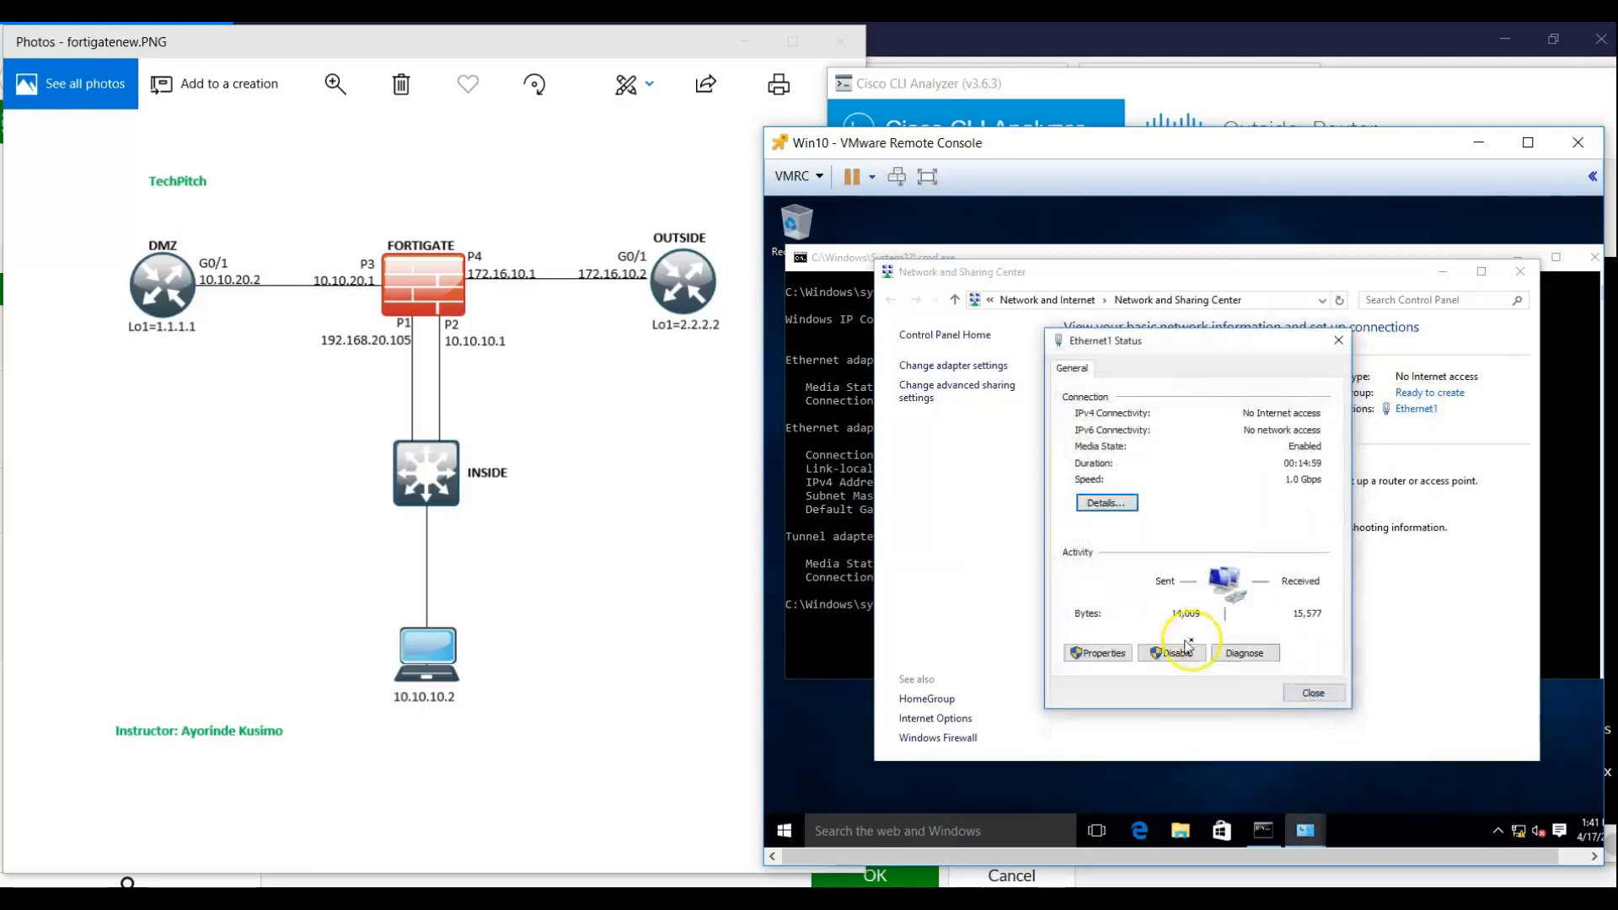
pyautogui.click(1117, 655)
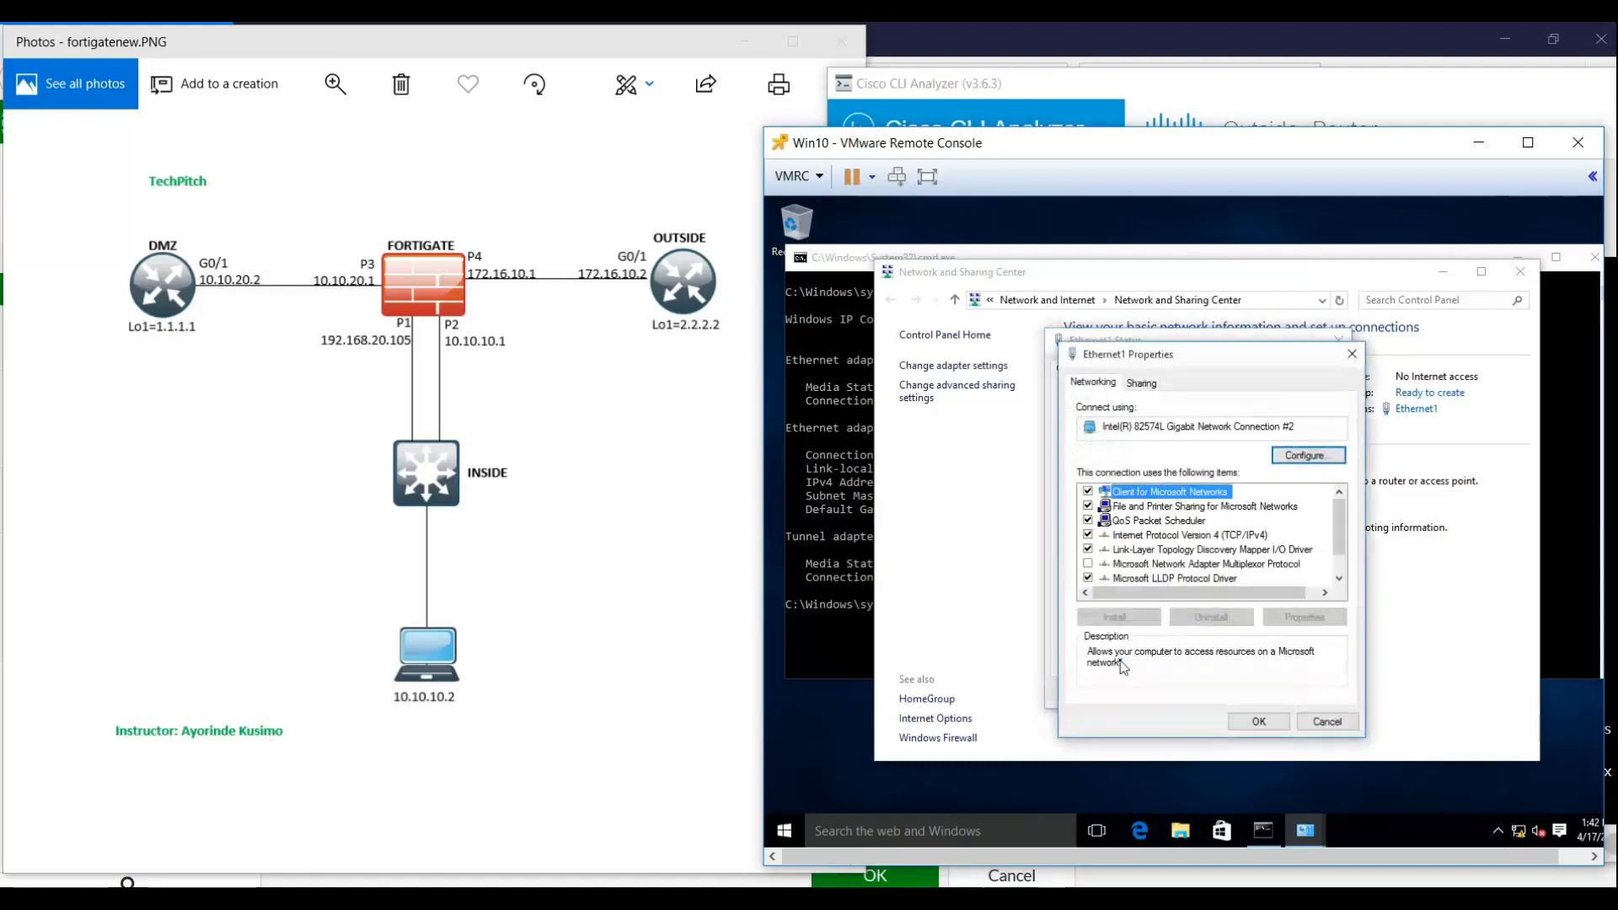
pyautogui.doubleClick(1245, 536)
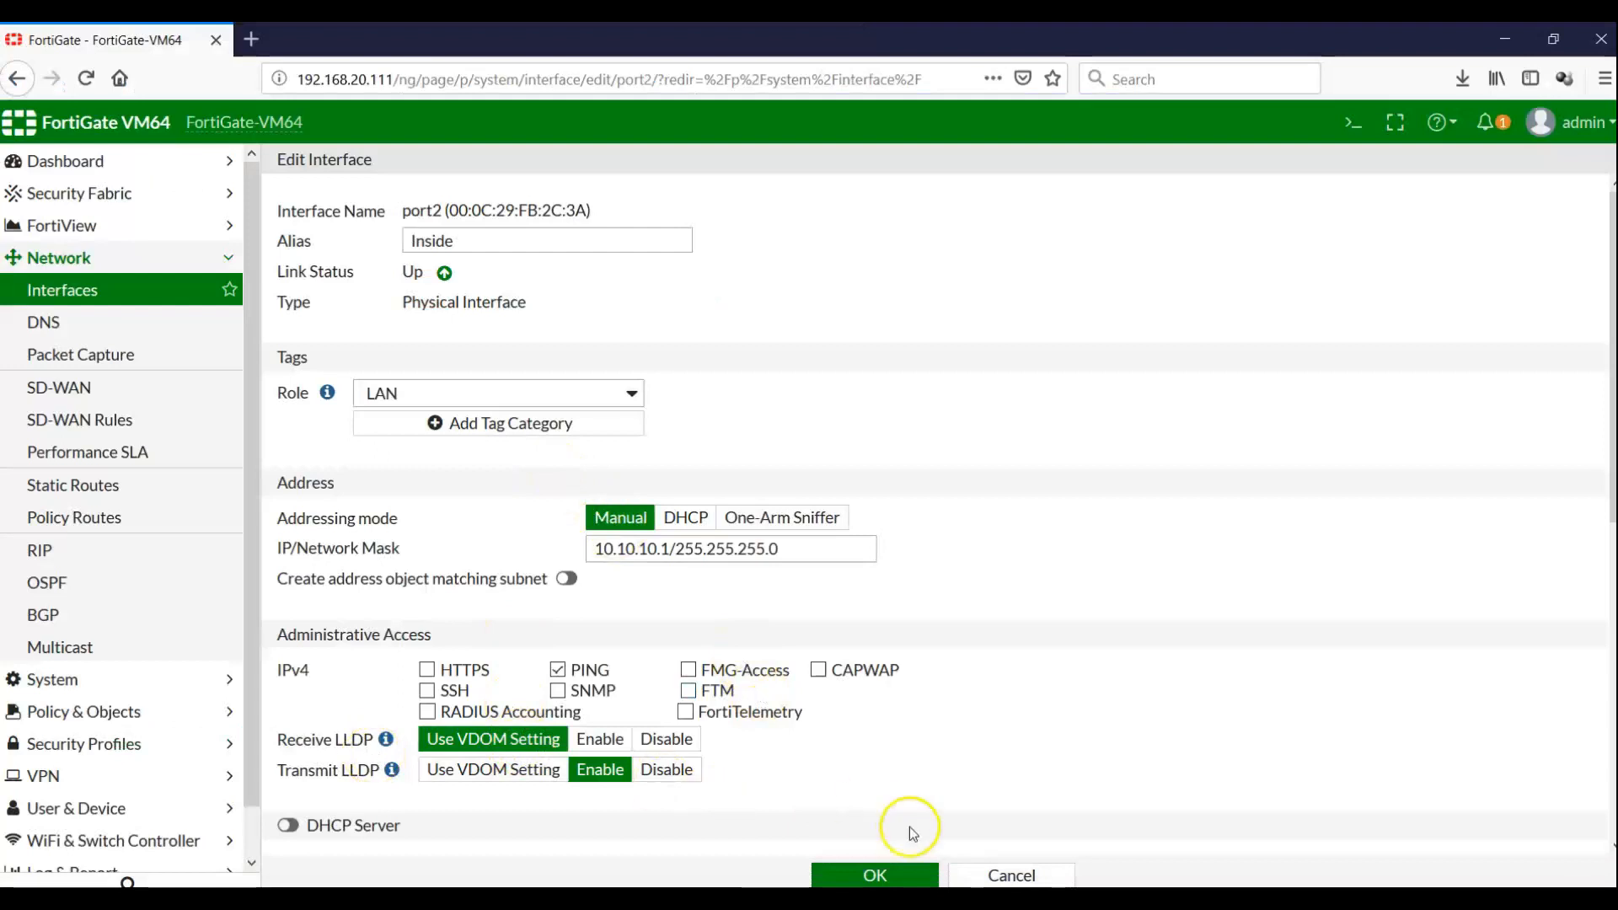
# Reopen port2 and enable its DHCP server with range 10.10.10.200–10.10.10.254
pyautogui.click(984, 874)
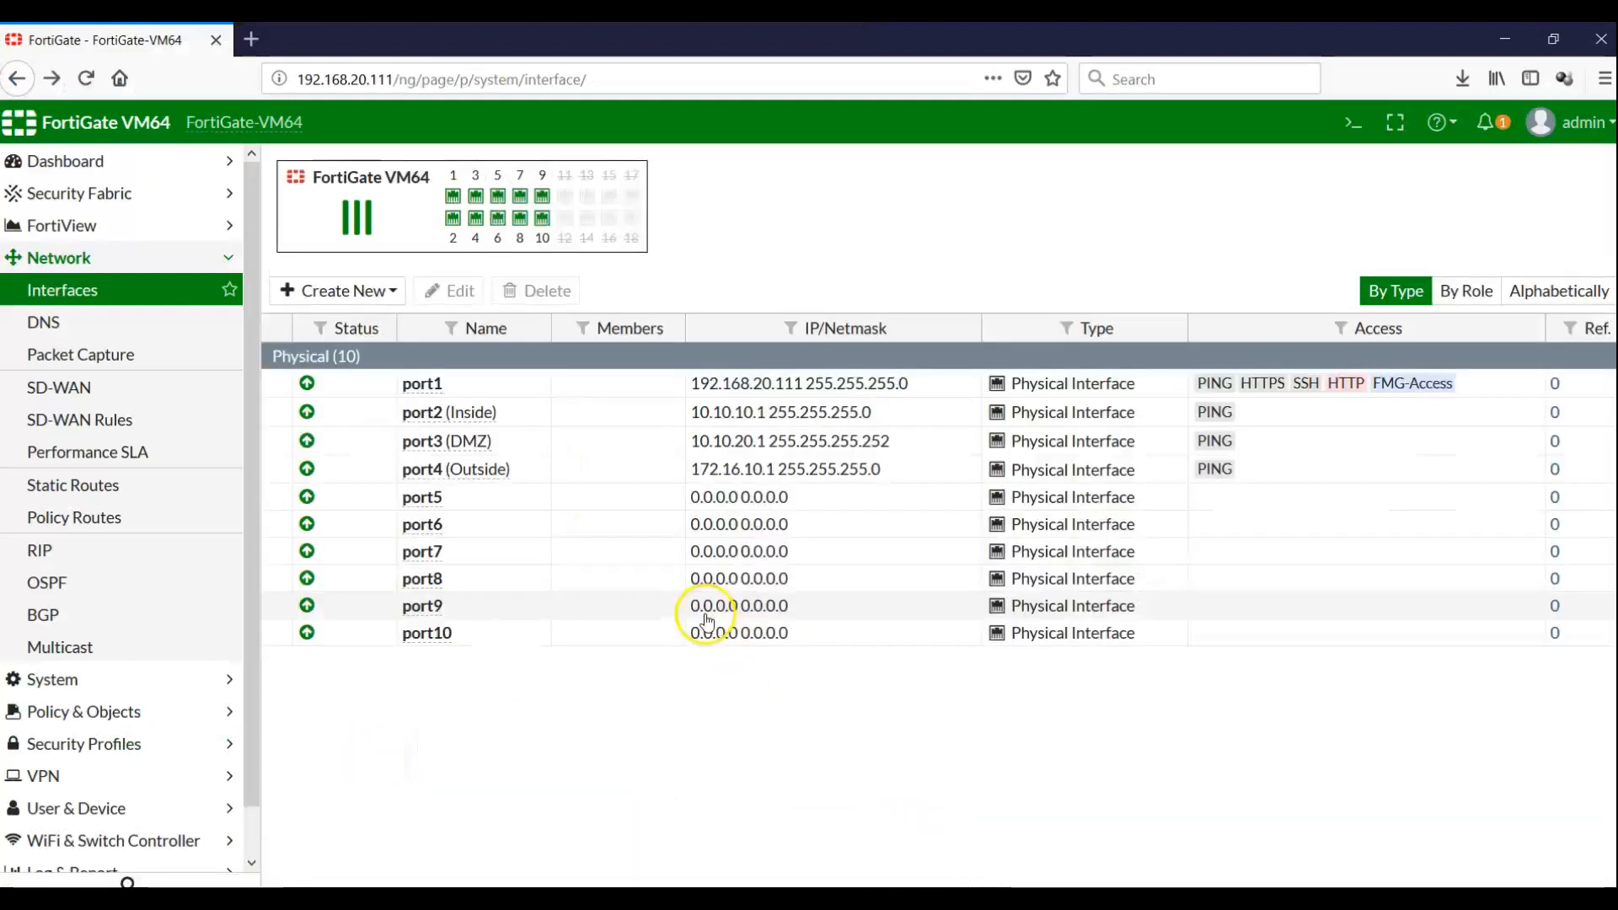
pyautogui.doubleClick(470, 416)
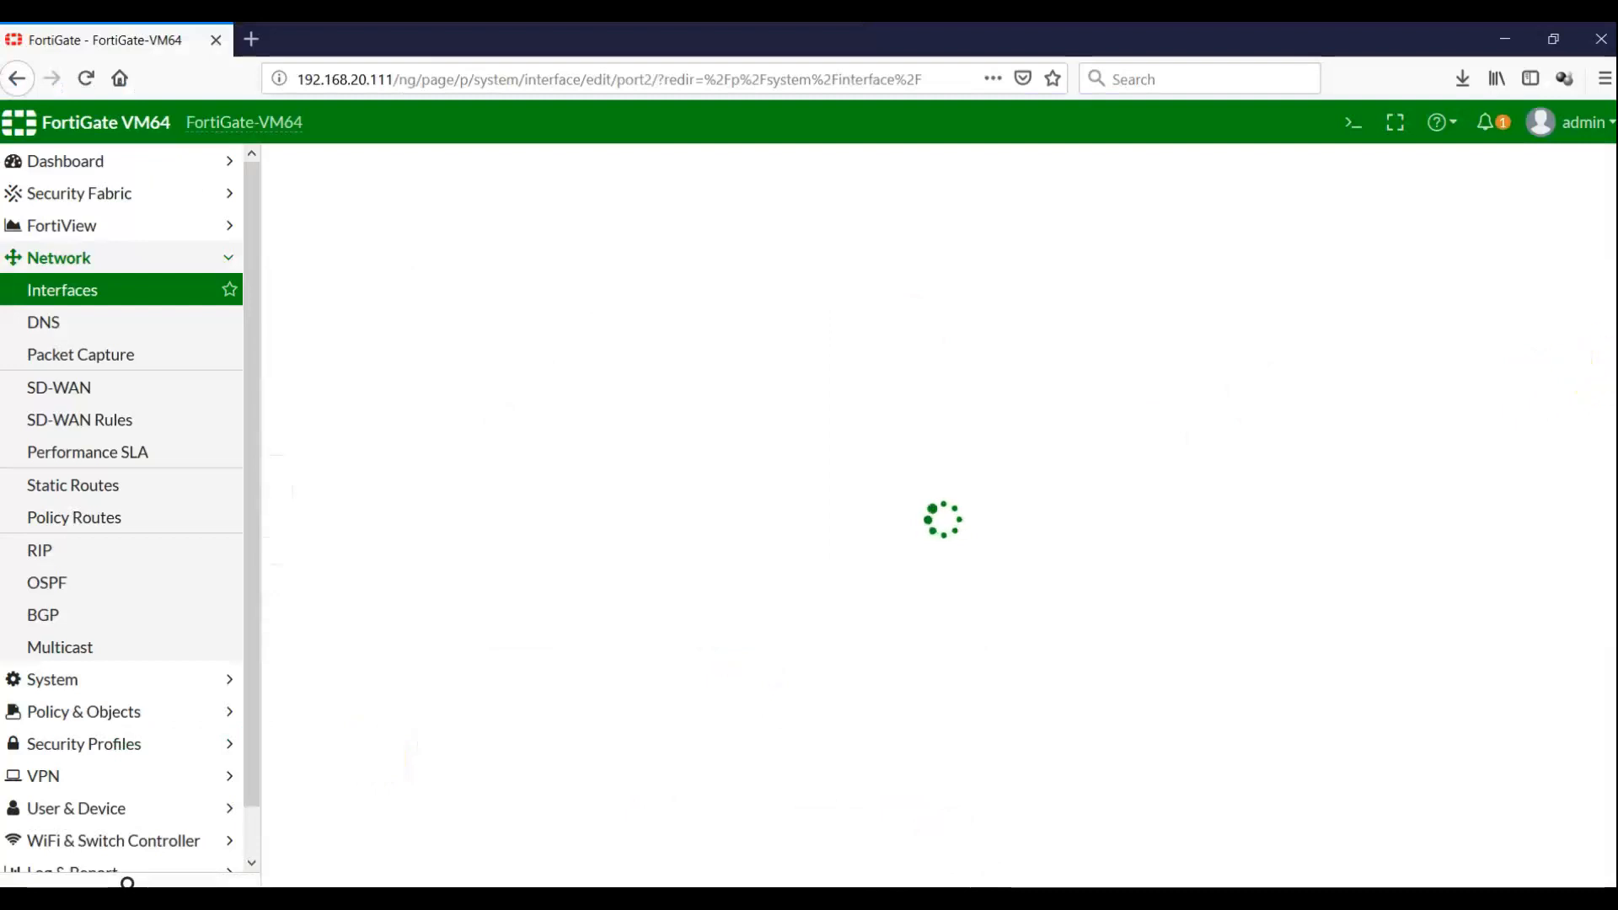
pyautogui.moveTo(1609, 362); pyautogui.dragTo(1609, 541)
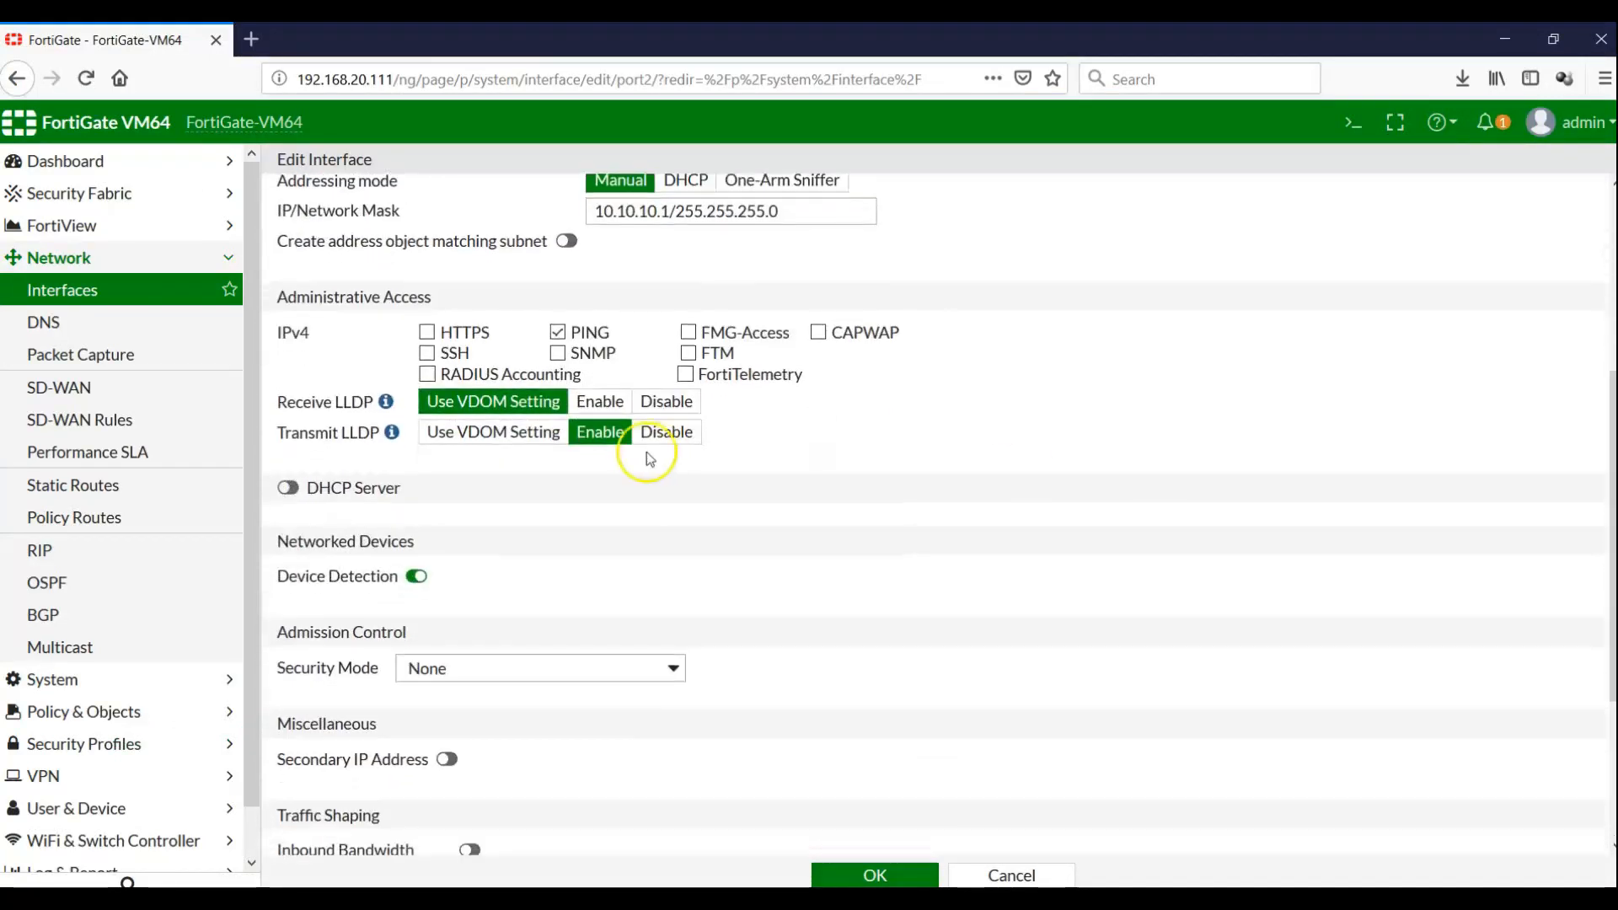
pyautogui.click(289, 489)
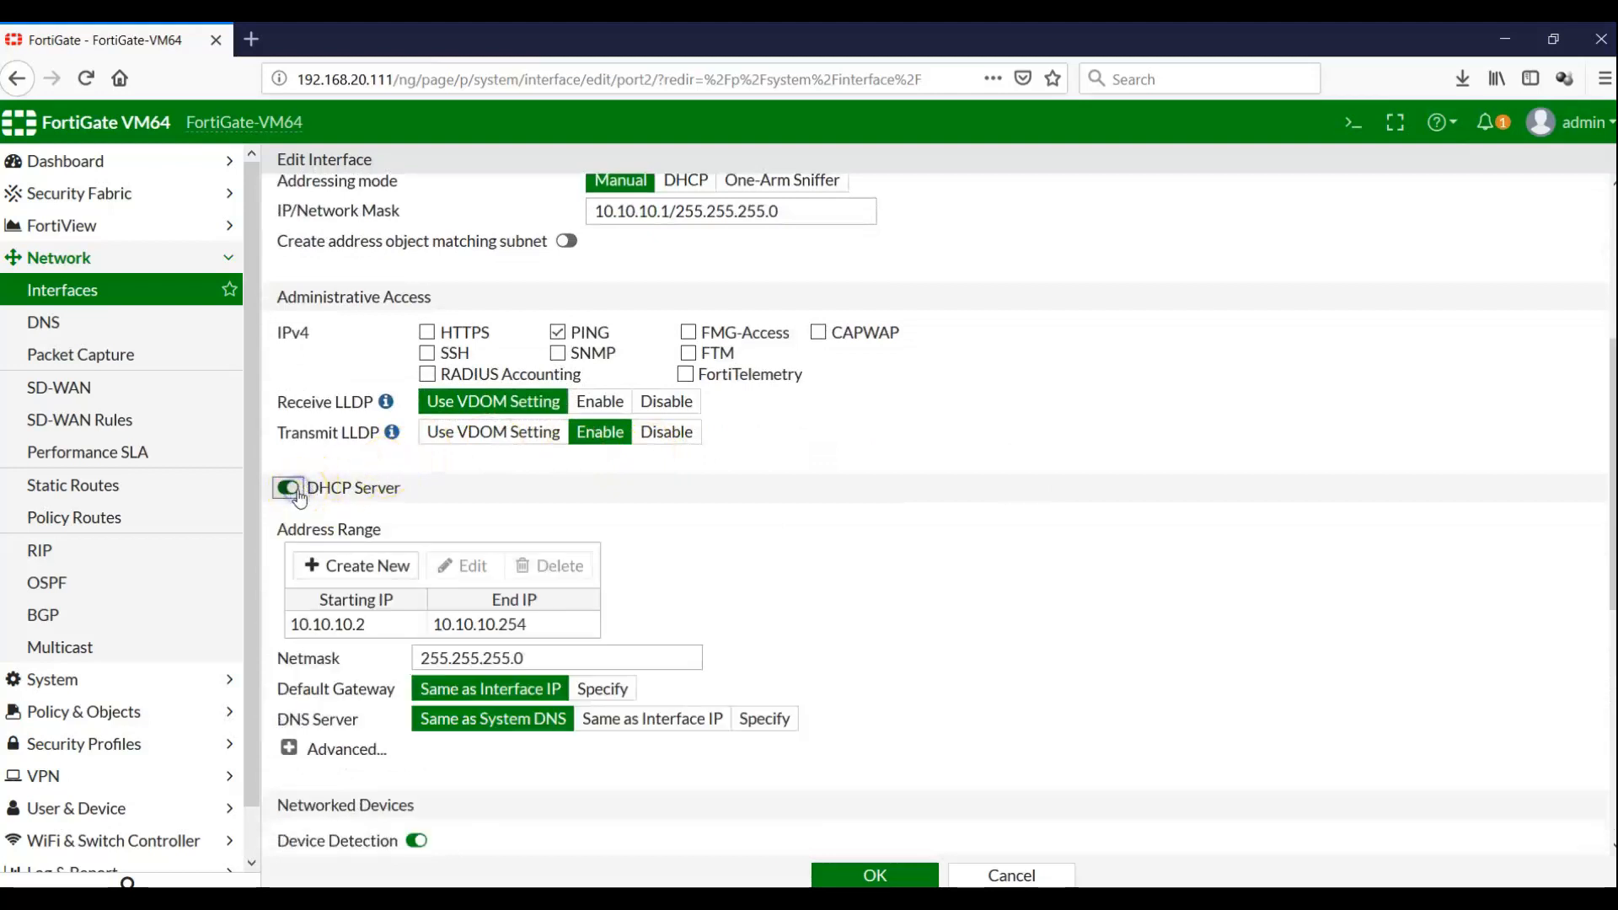
pyautogui.doubleClick(397, 628)
pyautogui.click(450, 631)
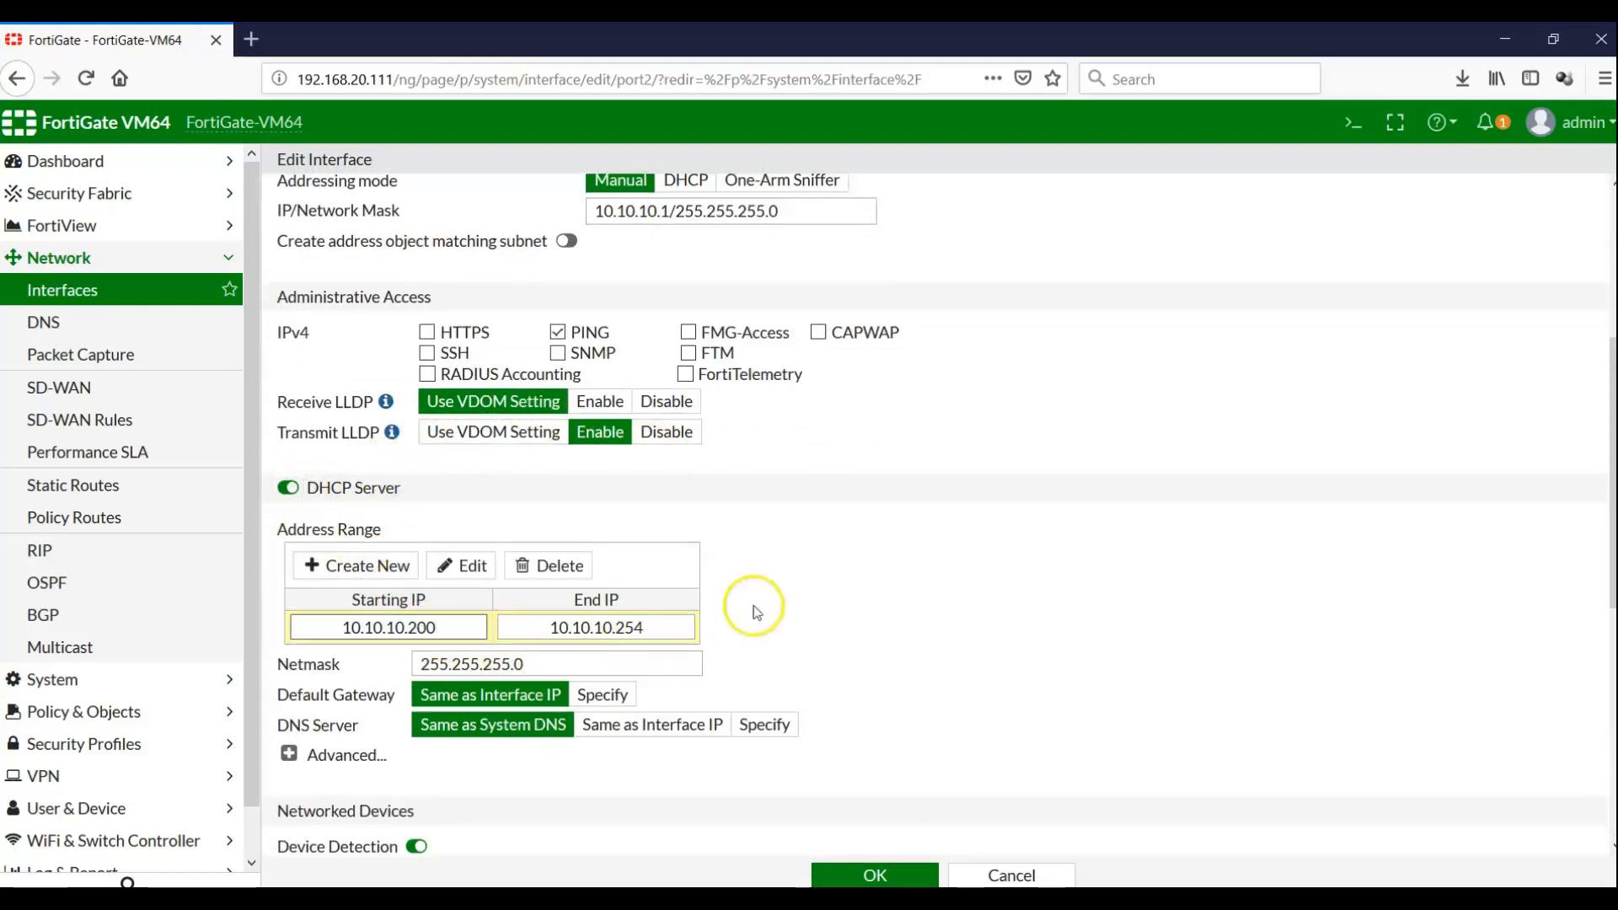
pyautogui.click(803, 598)
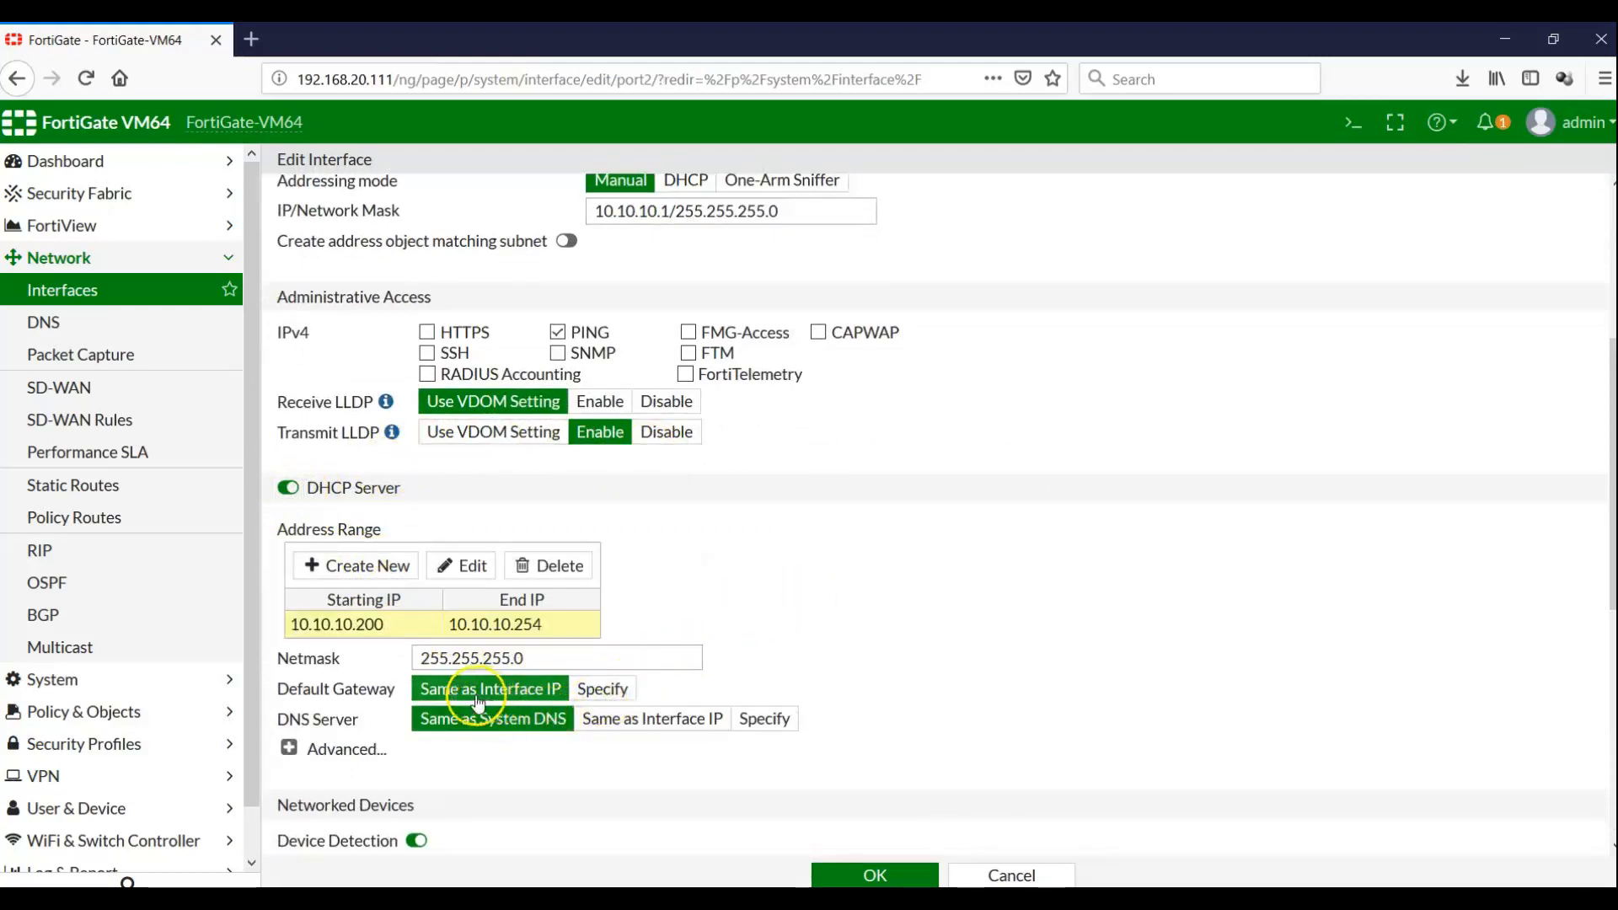
# Use the interface IP as gateway, specify DNS server 4.2.2.2, and show advanced options
pyautogui.click(541, 667)
pyautogui.click(602, 691)
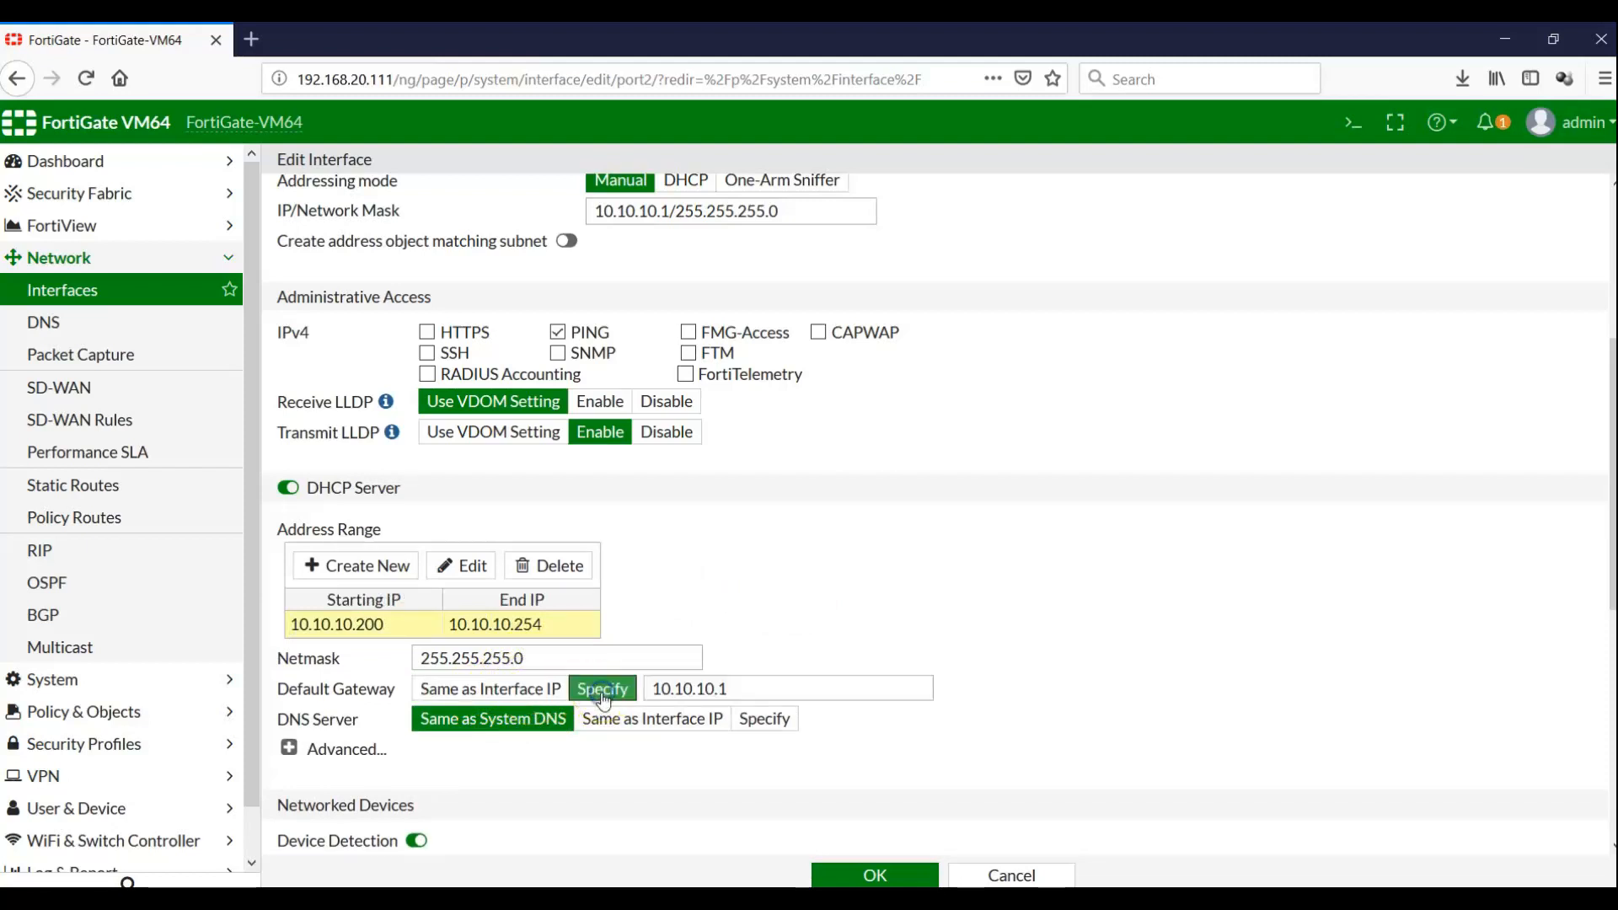
pyautogui.click(544, 691)
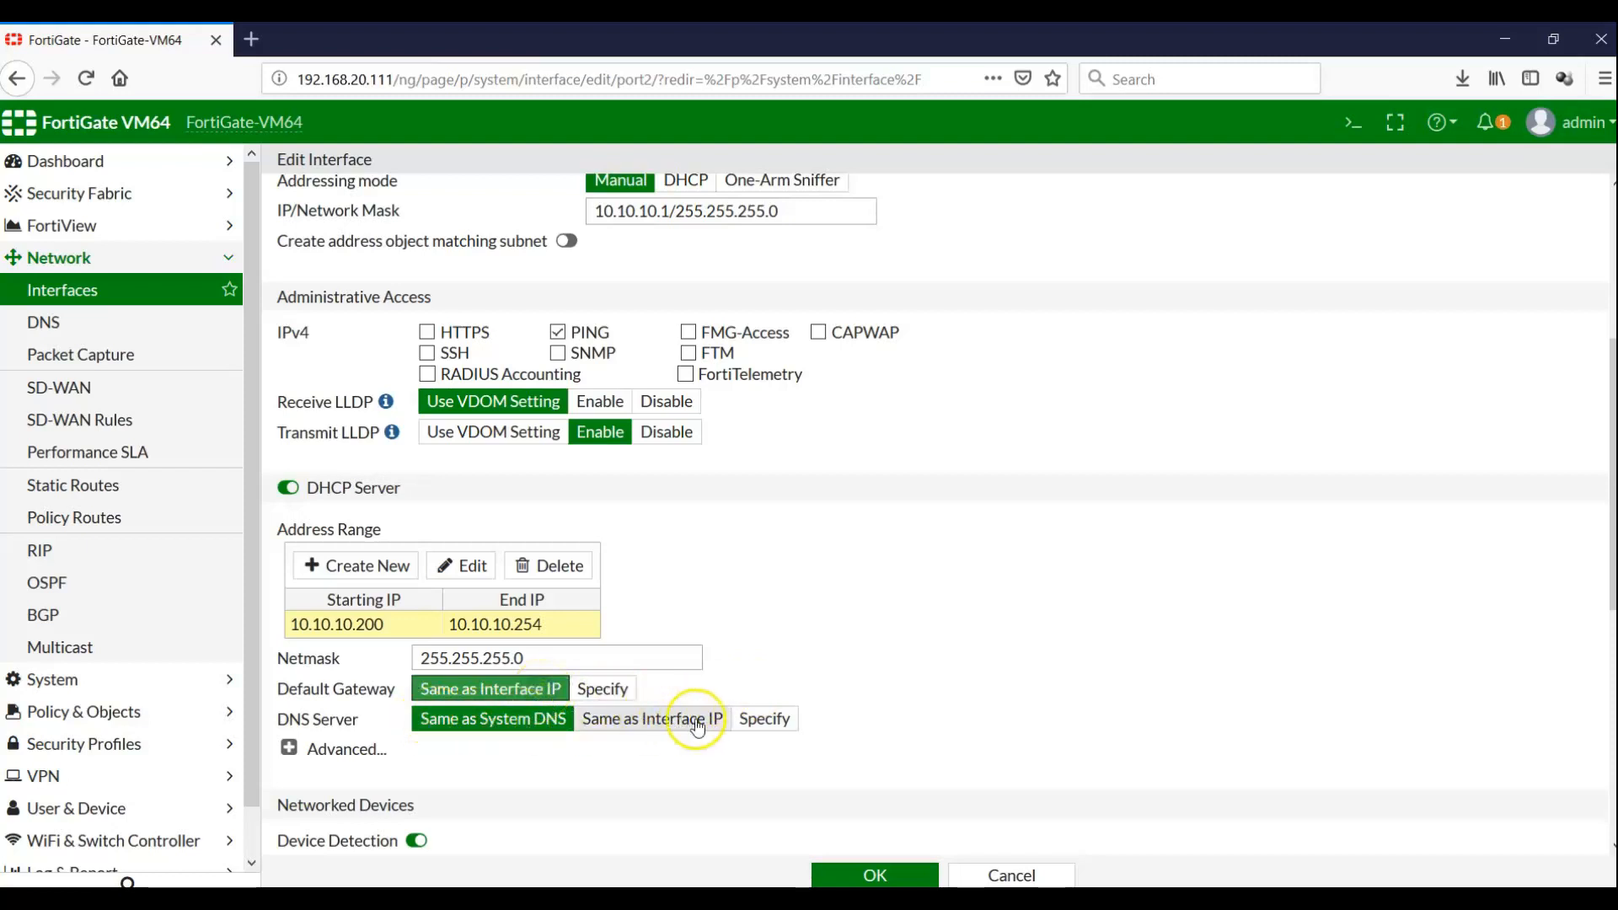
pyautogui.click(764, 718)
pyautogui.moveTo(884, 712); pyautogui.dragTo(620, 715)
pyautogui.write('4.2.')
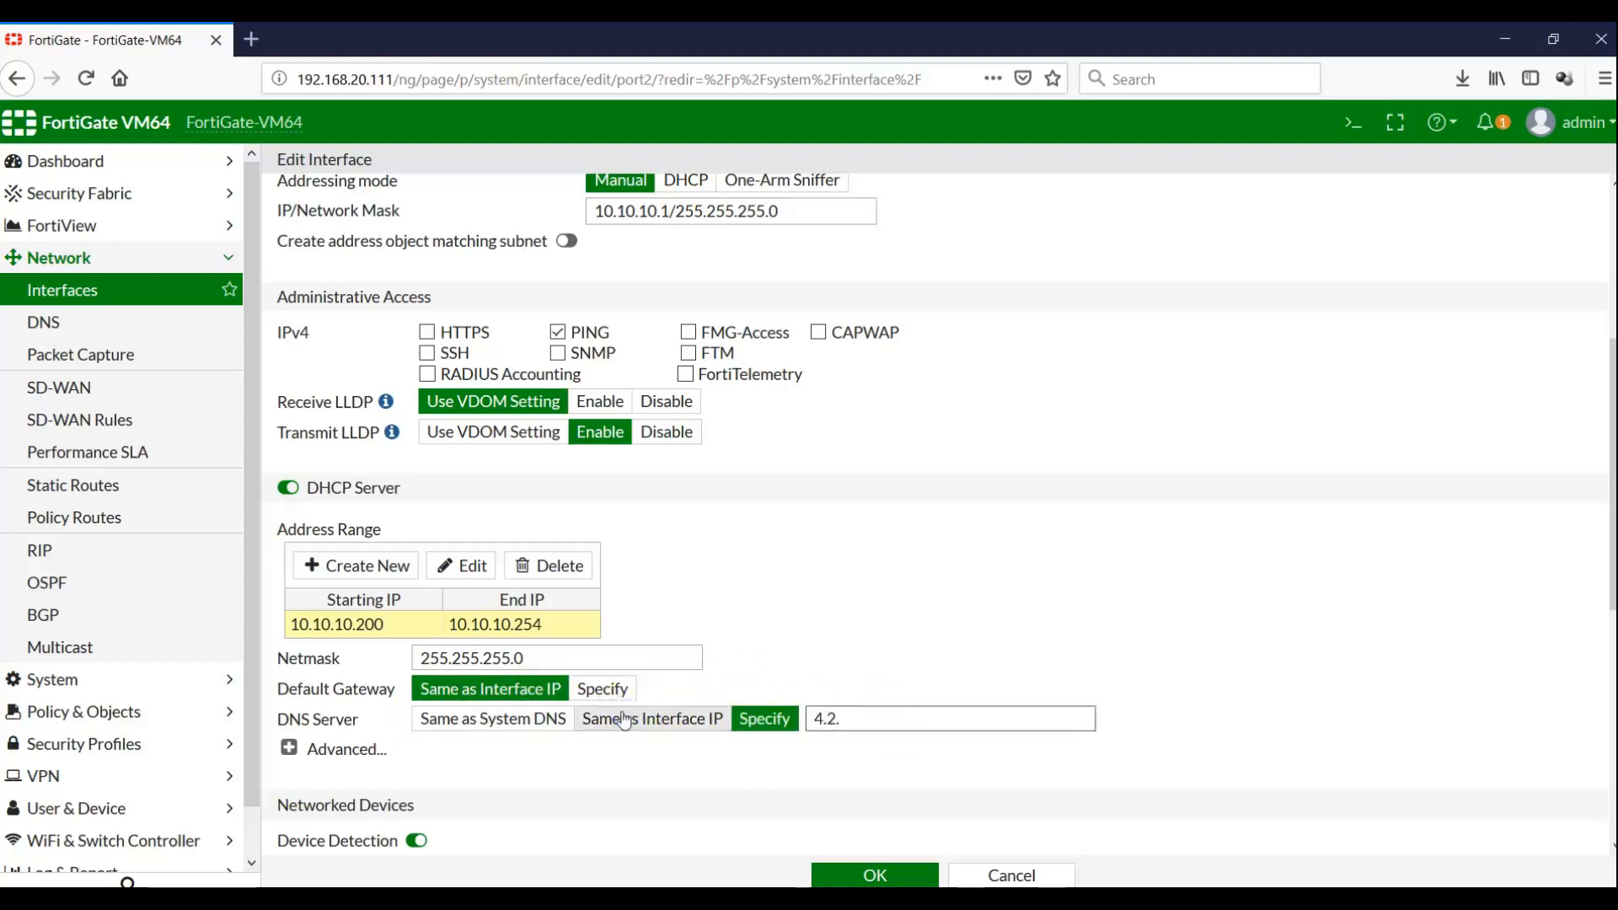
pyautogui.write('2.2')
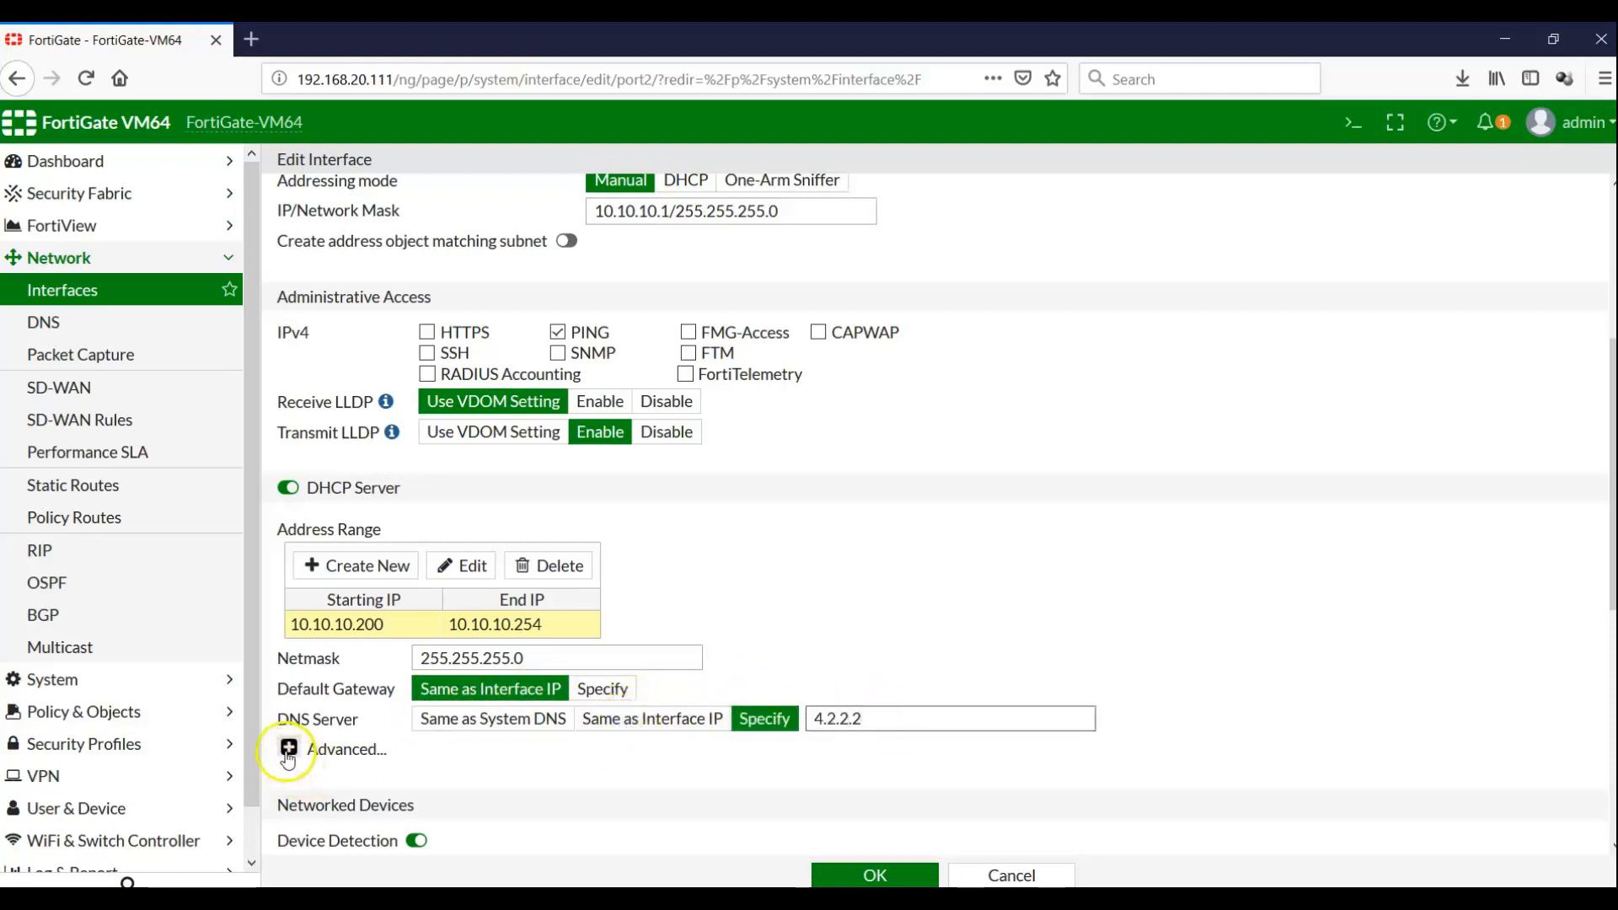
pyautogui.click(289, 748)
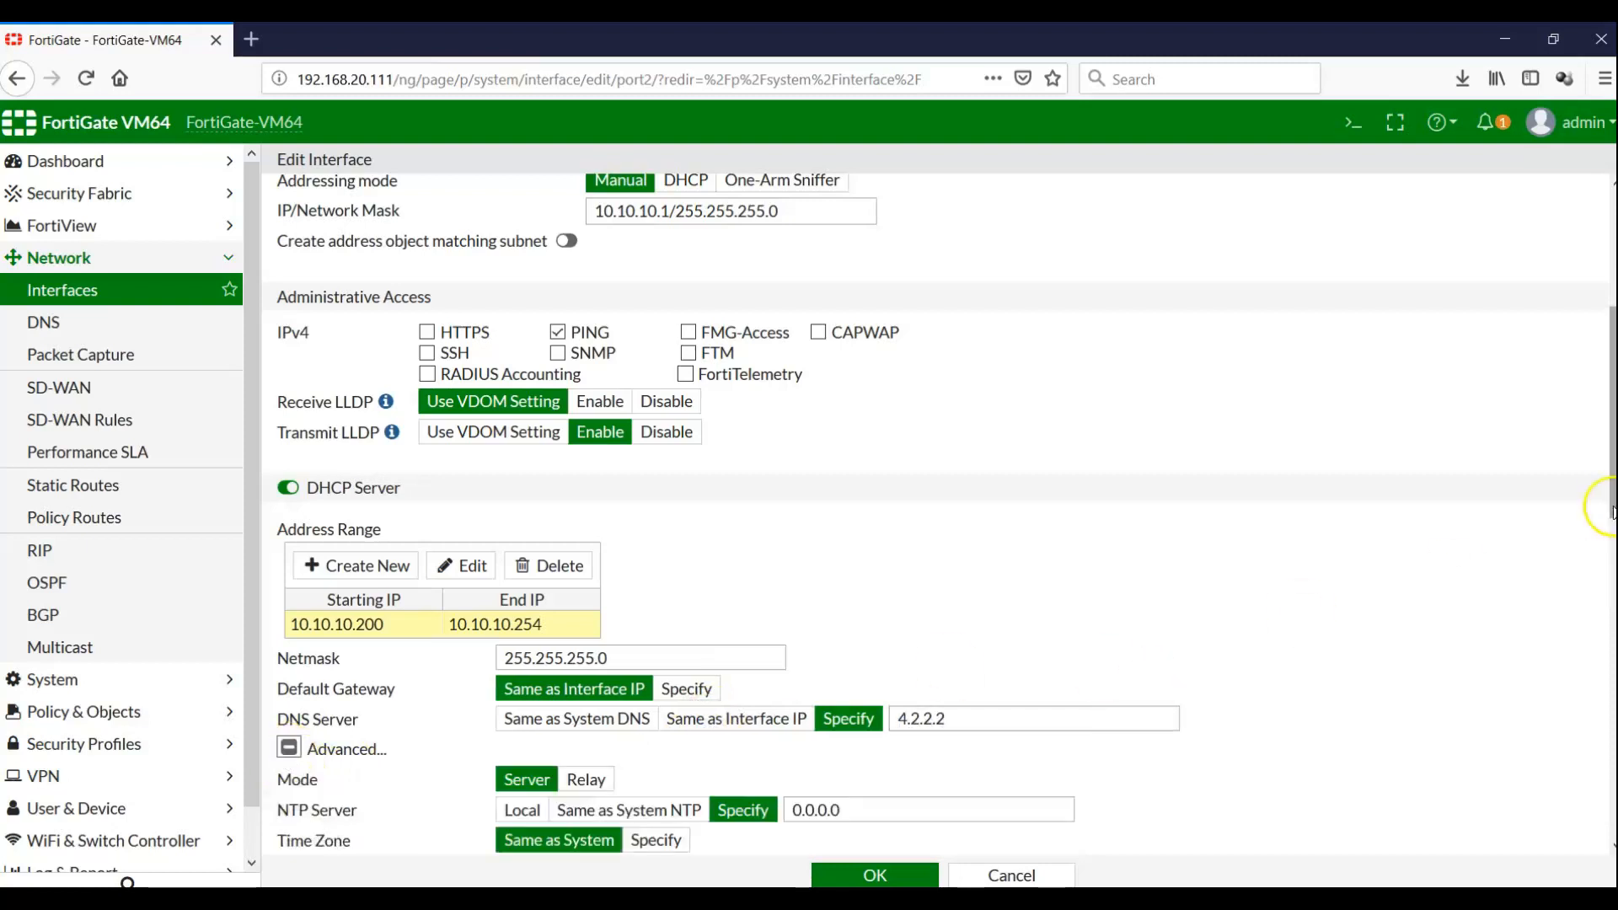
# Preview a new IP assignment rule, discard it, and save port2's DHCP server settings
pyautogui.scroll(-2, 1610, 505)
pyautogui.scroll(-3, 1610, 505)
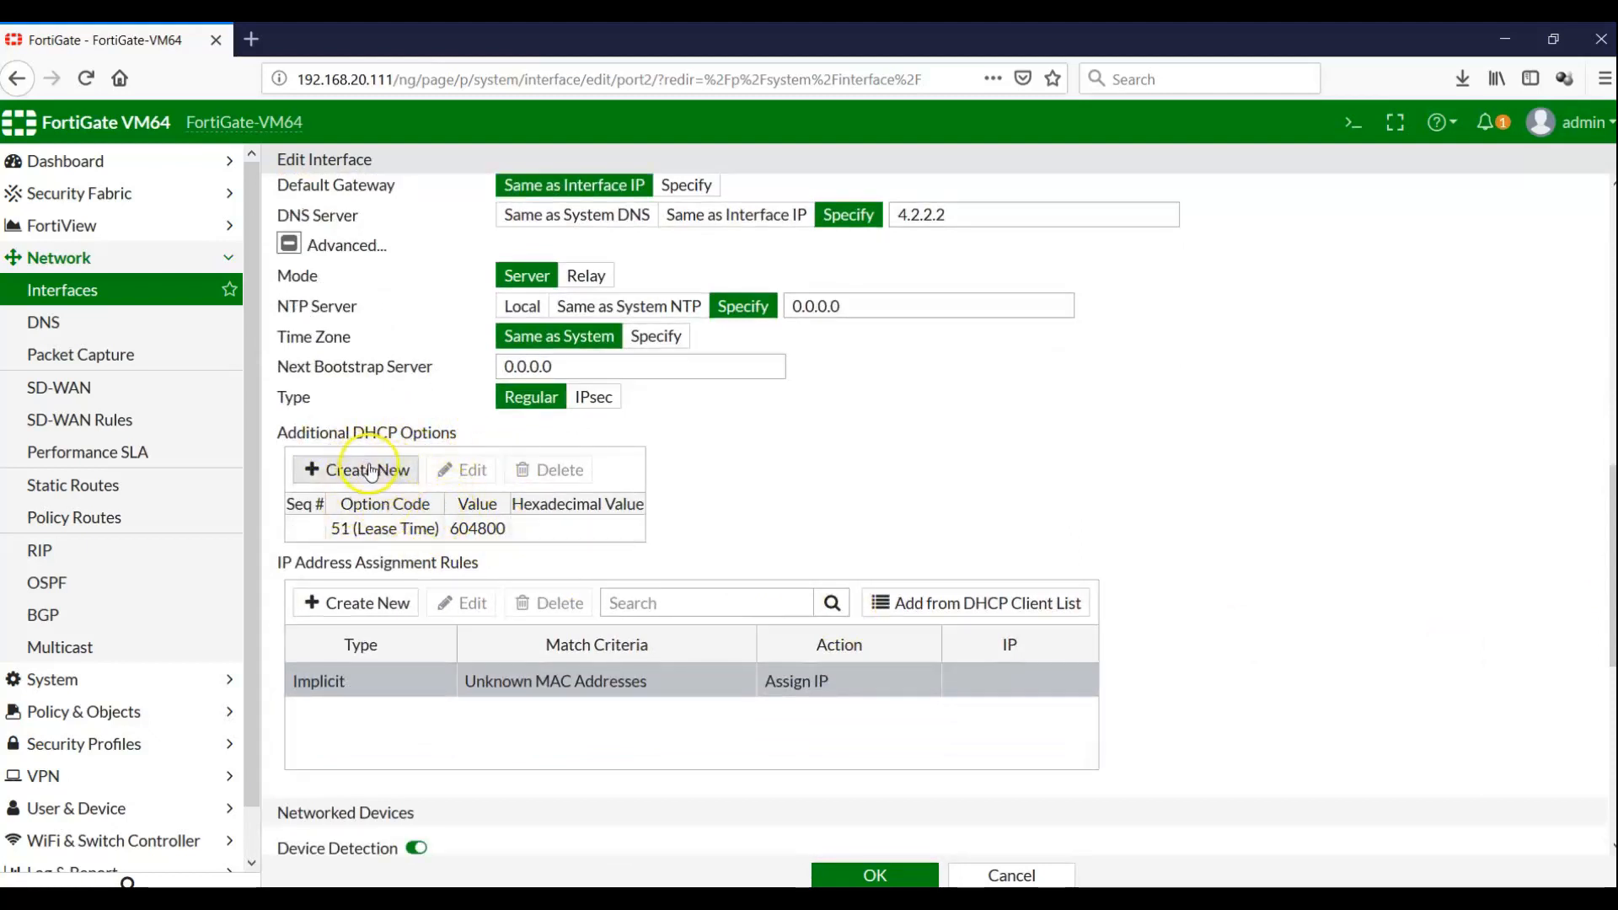
pyautogui.click(366, 605)
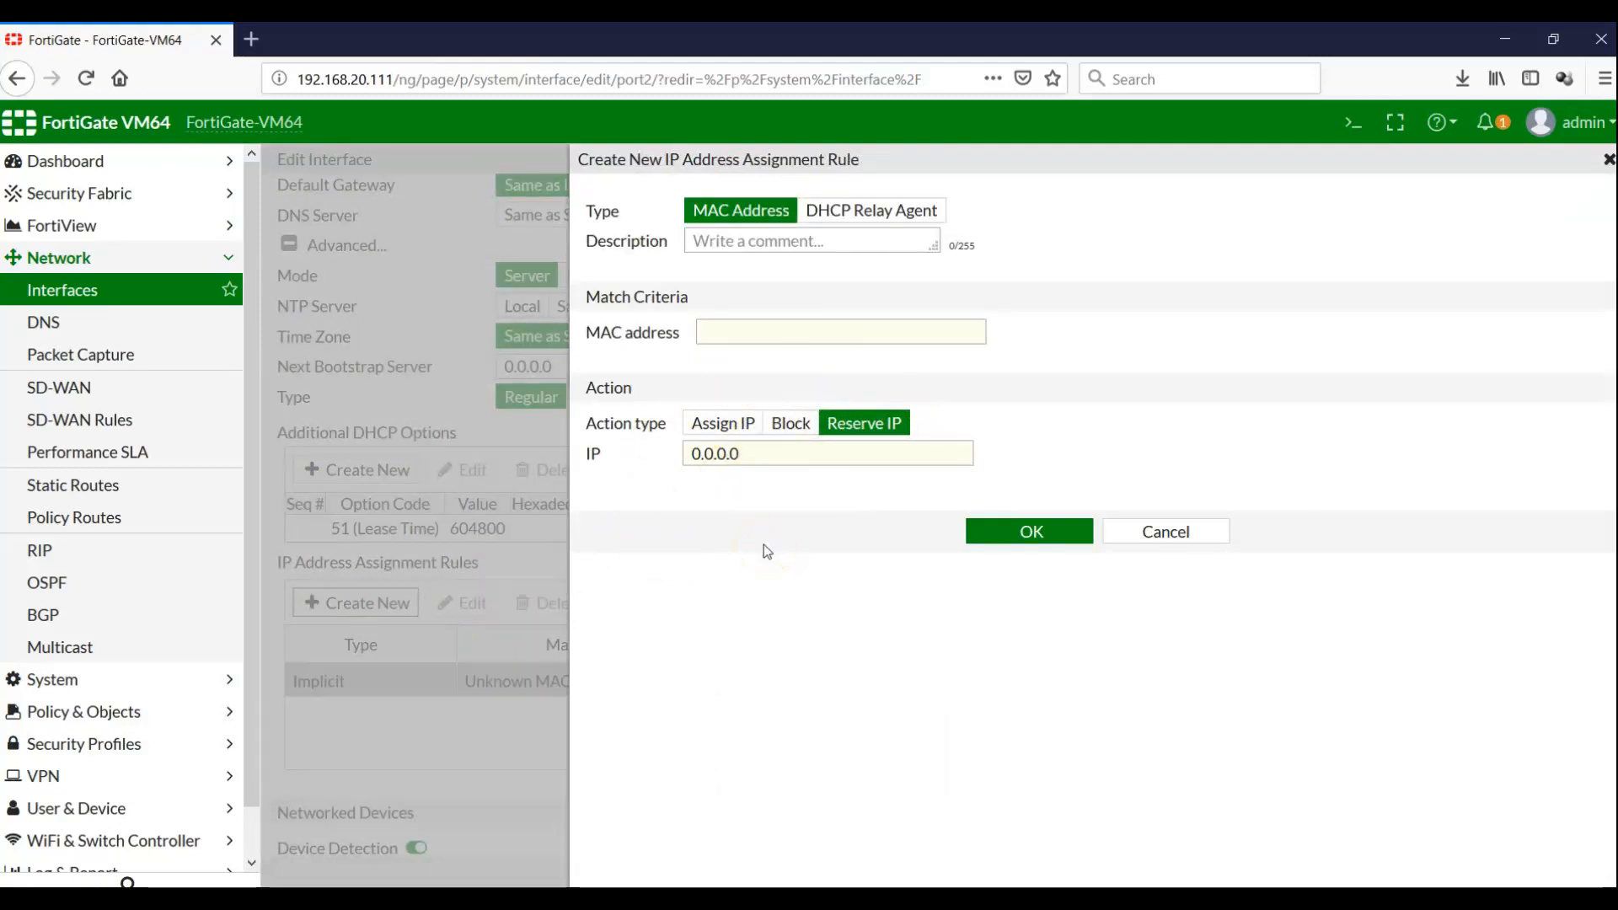
pyautogui.click(1146, 538)
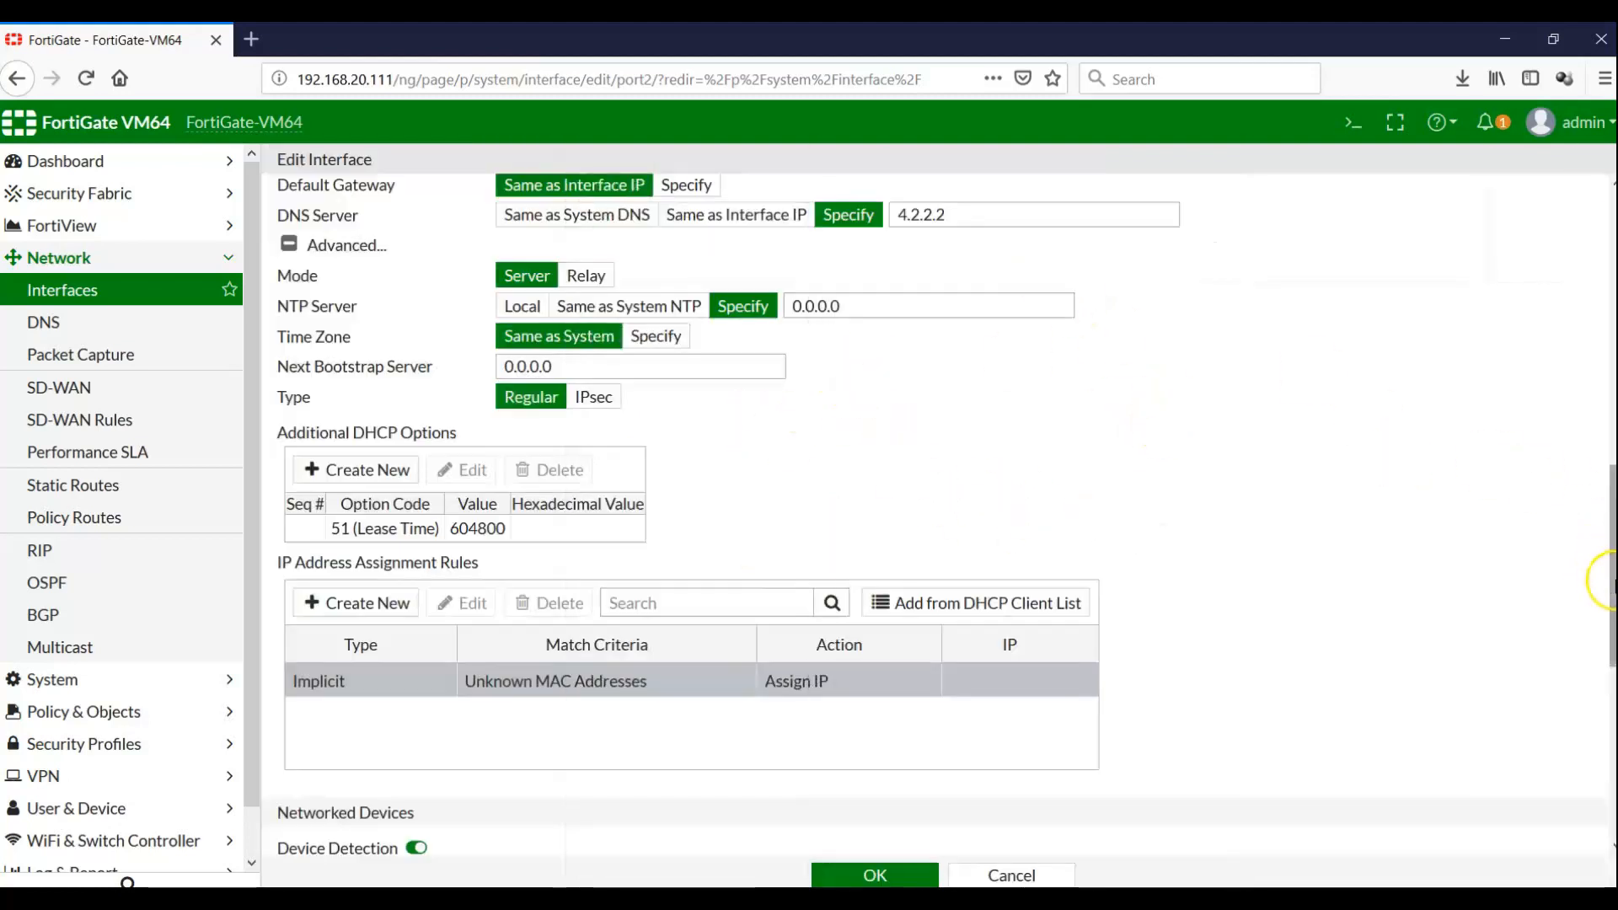
pyautogui.scroll(3, 1601, 586)
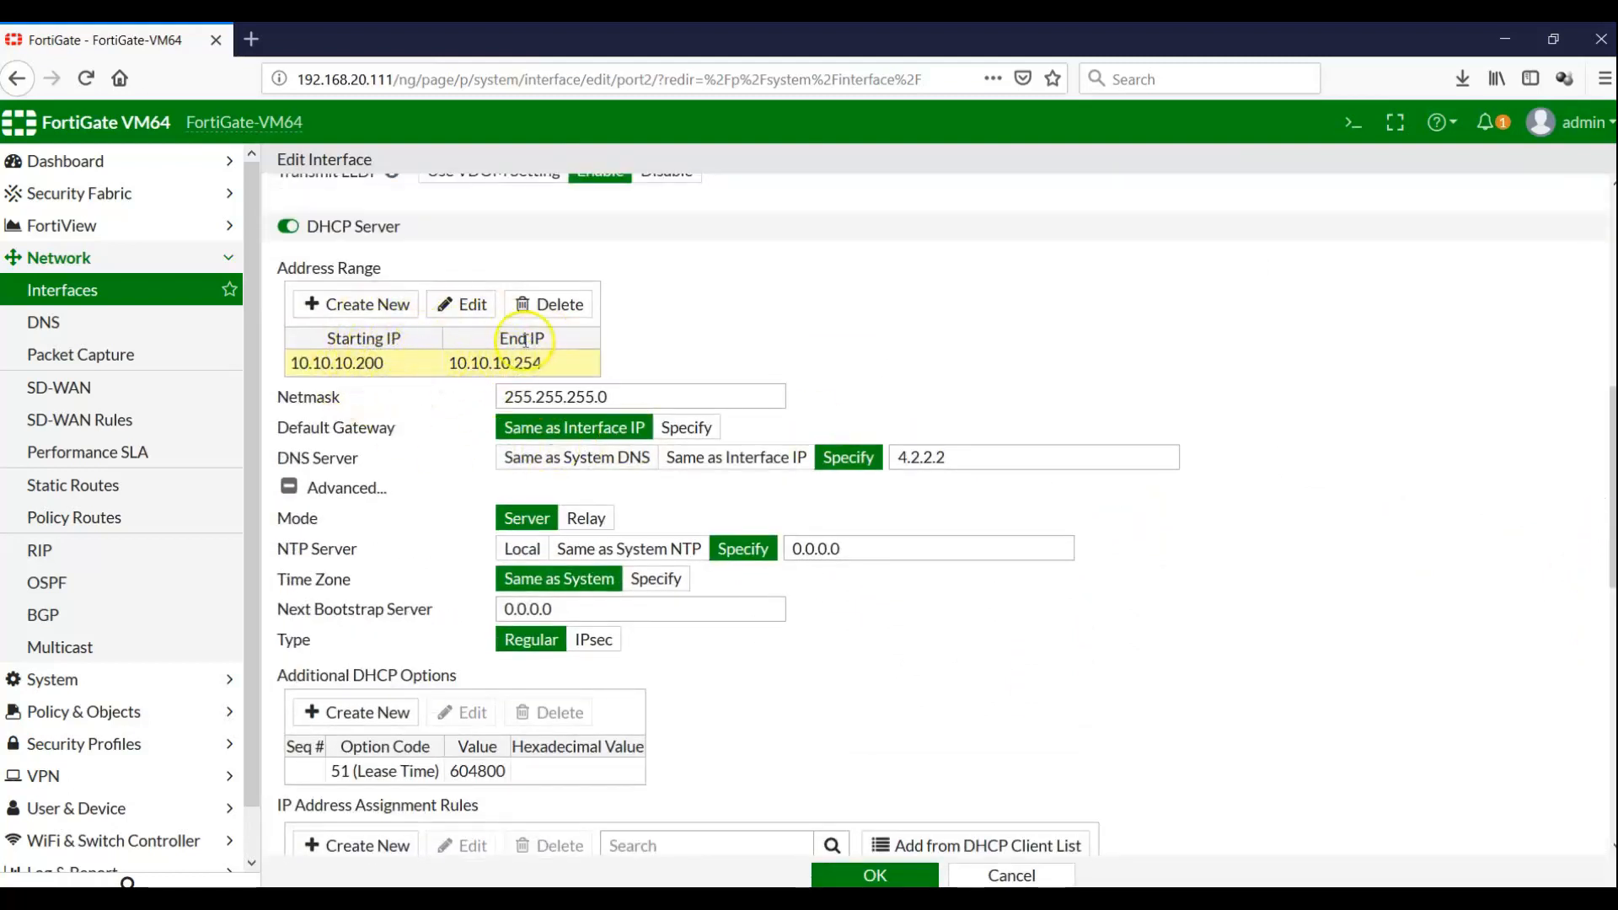
pyautogui.click(876, 877)
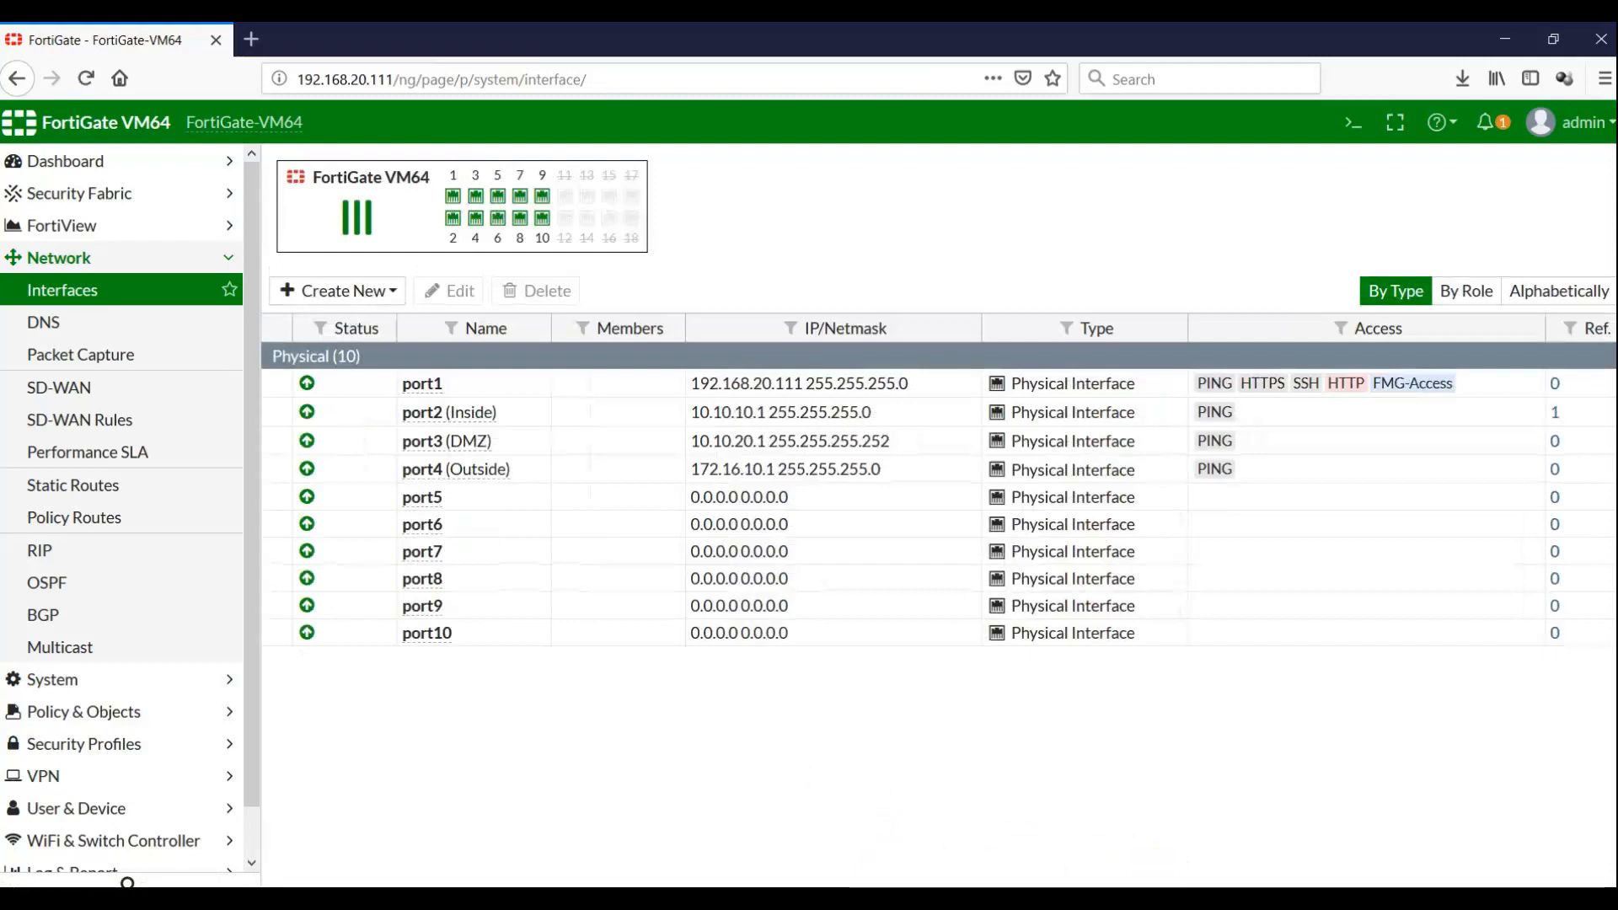
pyautogui.click(895, 897)
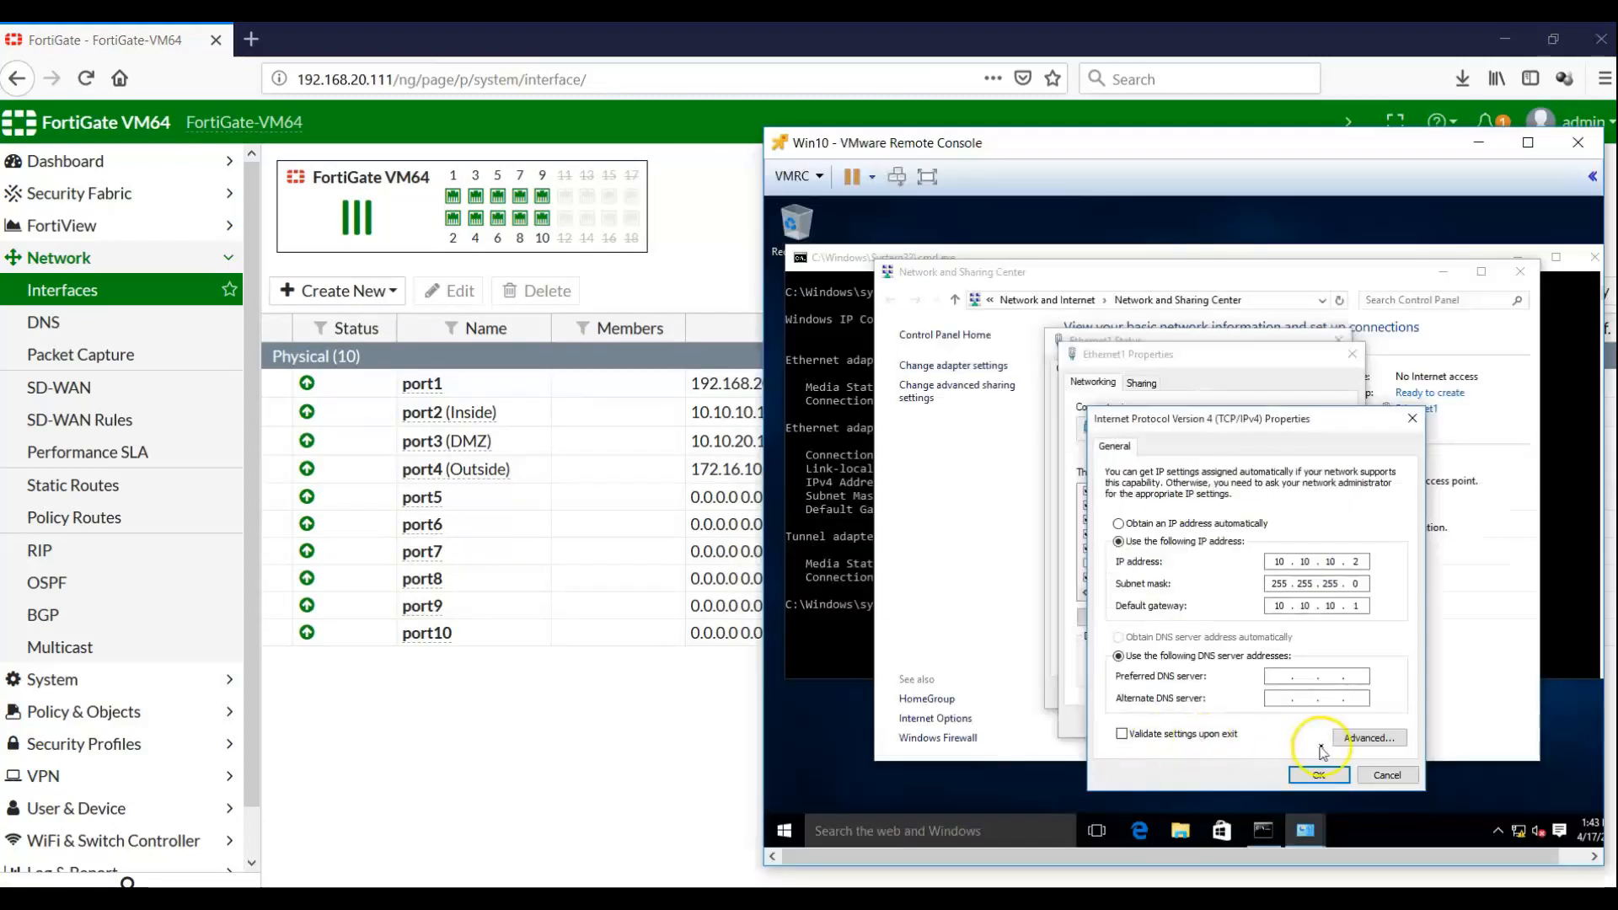
# Set Ethernet1's IPv4 to obtain the IP address and DNS server automatically, and apply
pyautogui.click(1375, 774)
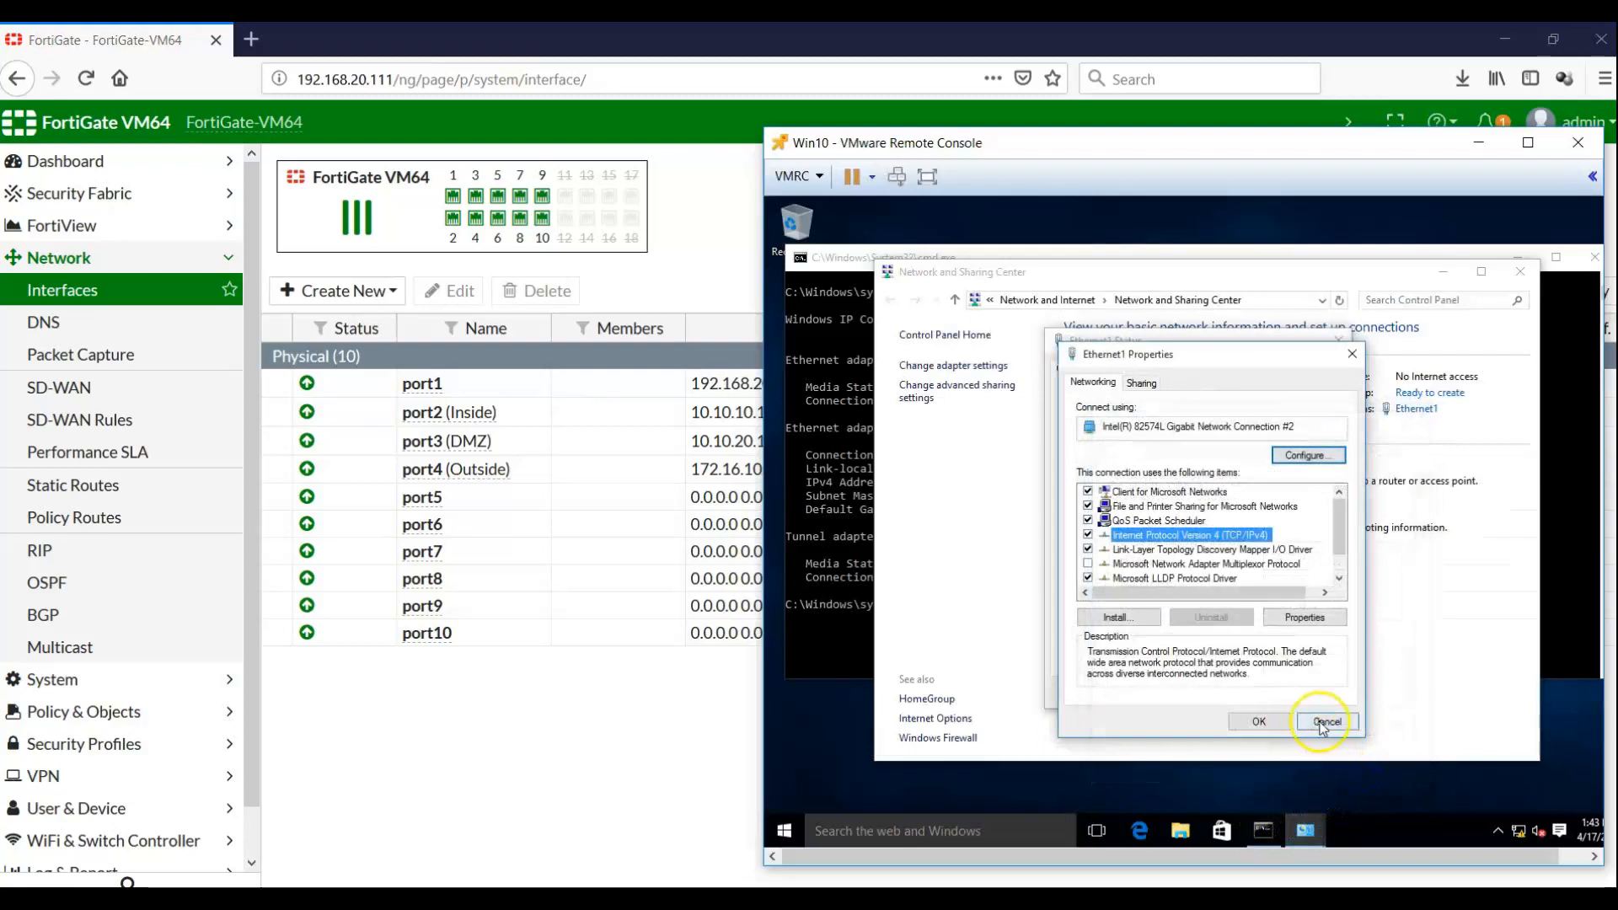
pyautogui.click(1322, 722)
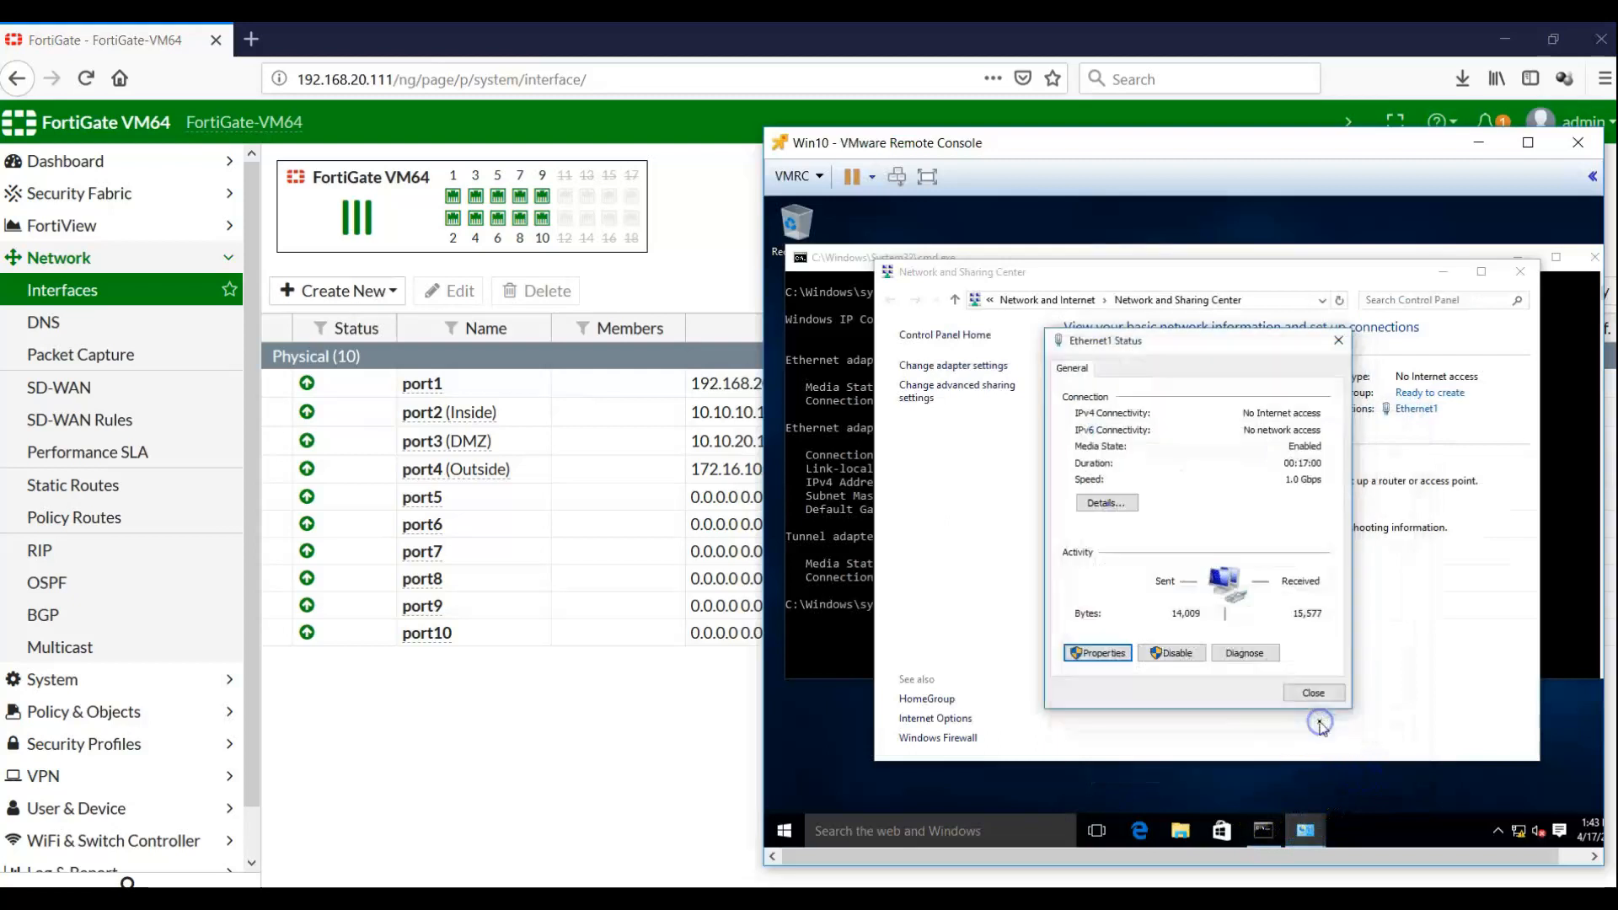
pyautogui.click(1112, 653)
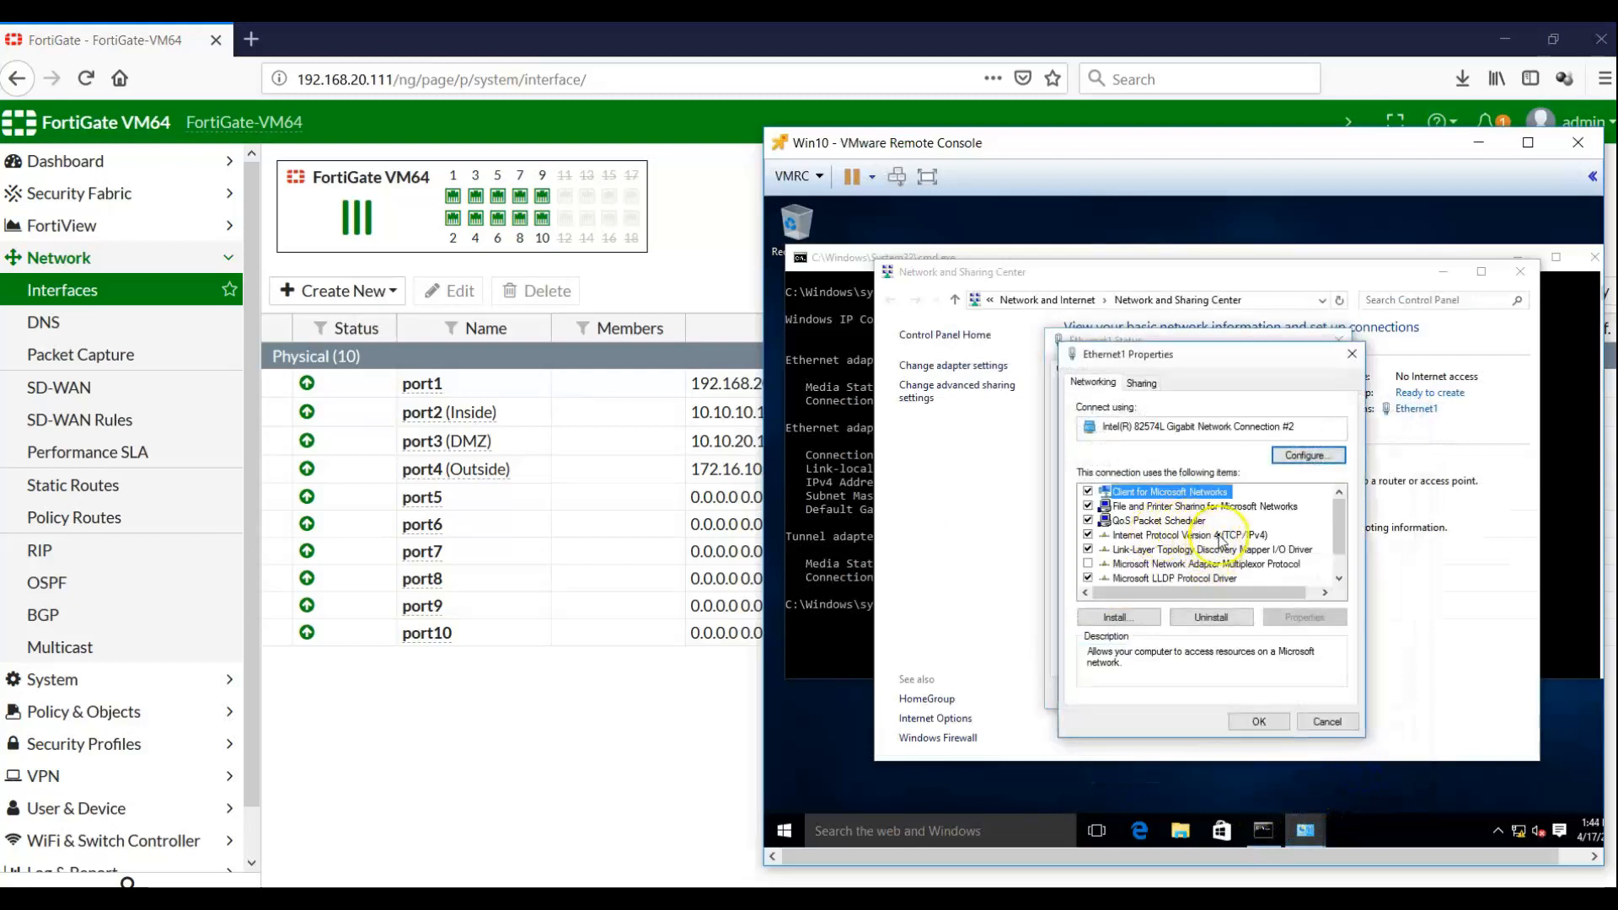
pyautogui.click(1219, 537)
pyautogui.doubleClick(1219, 537)
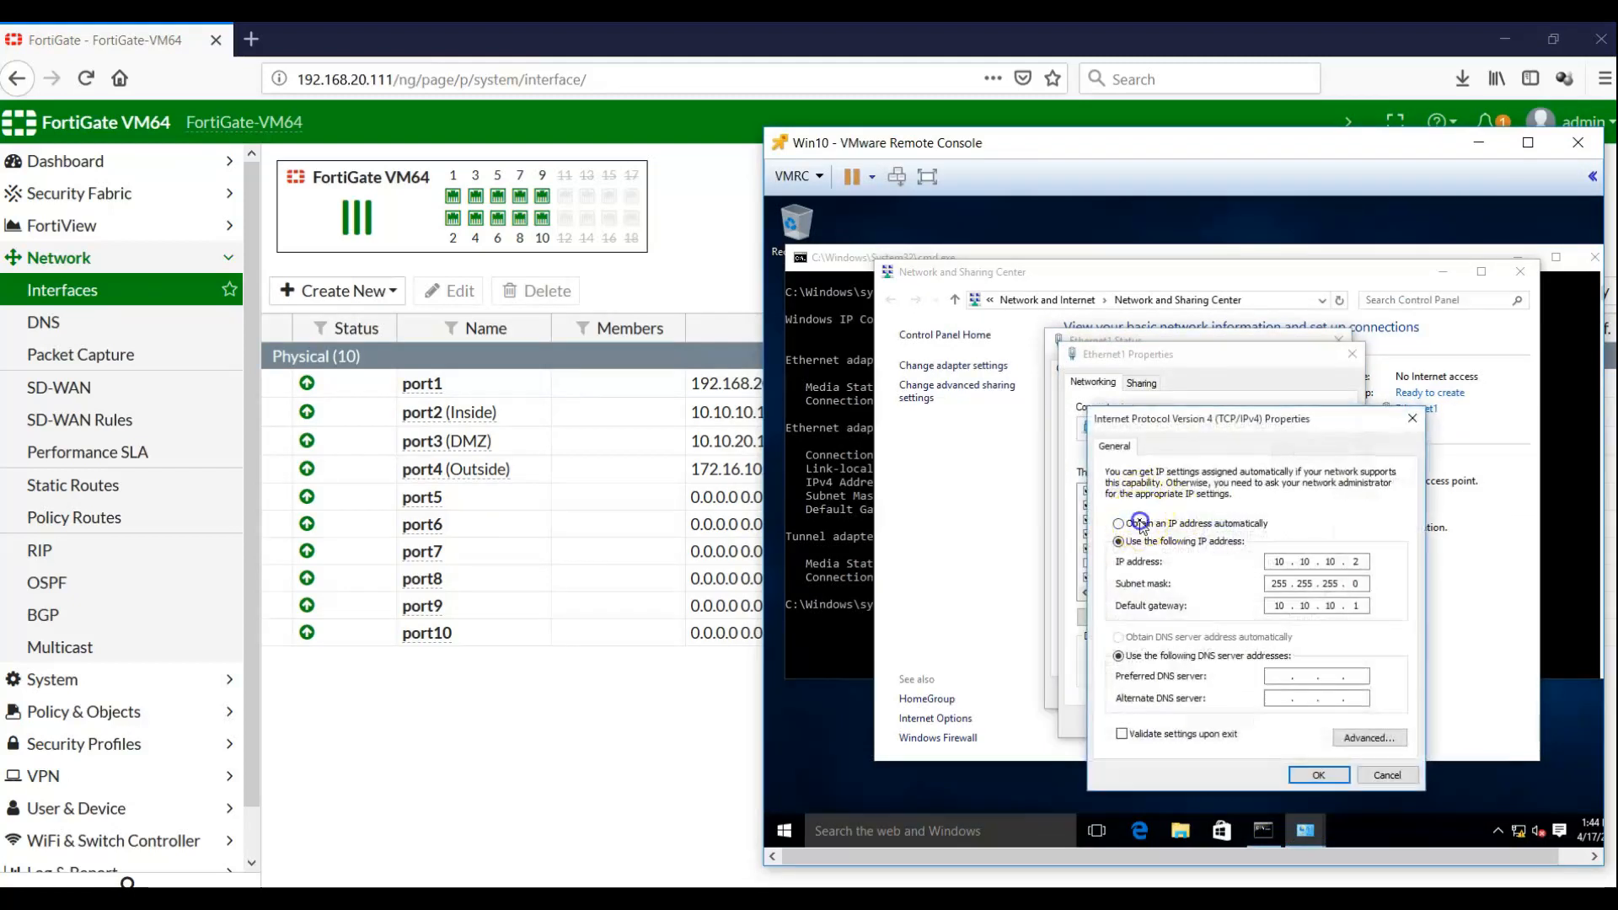
pyautogui.click(1160, 638)
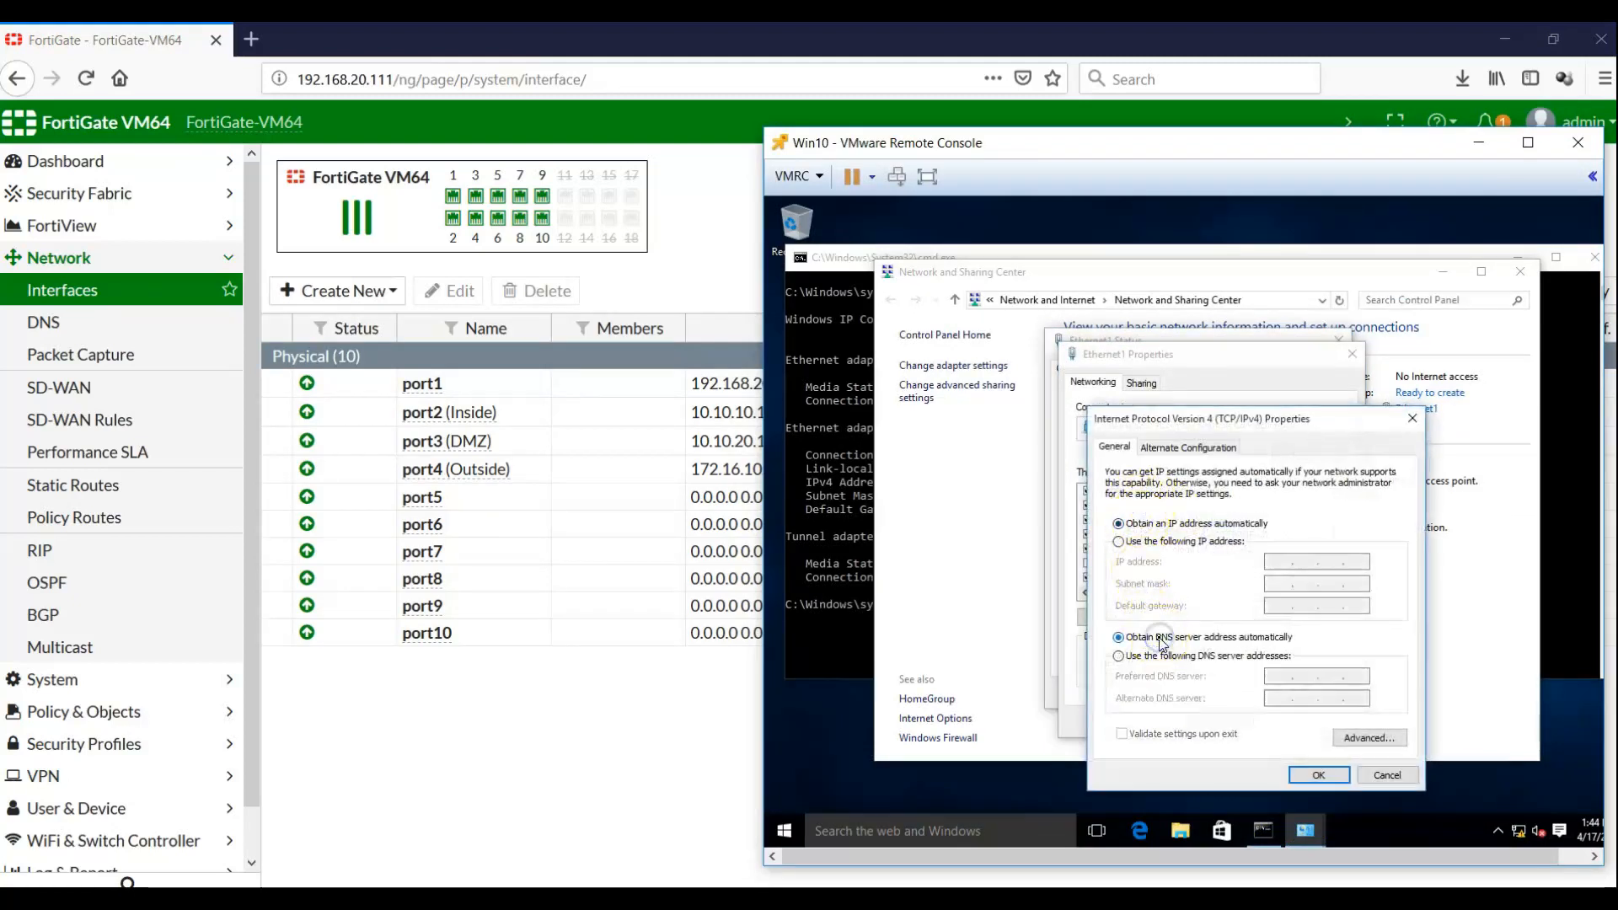
pyautogui.click(1302, 773)
pyautogui.click(1261, 723)
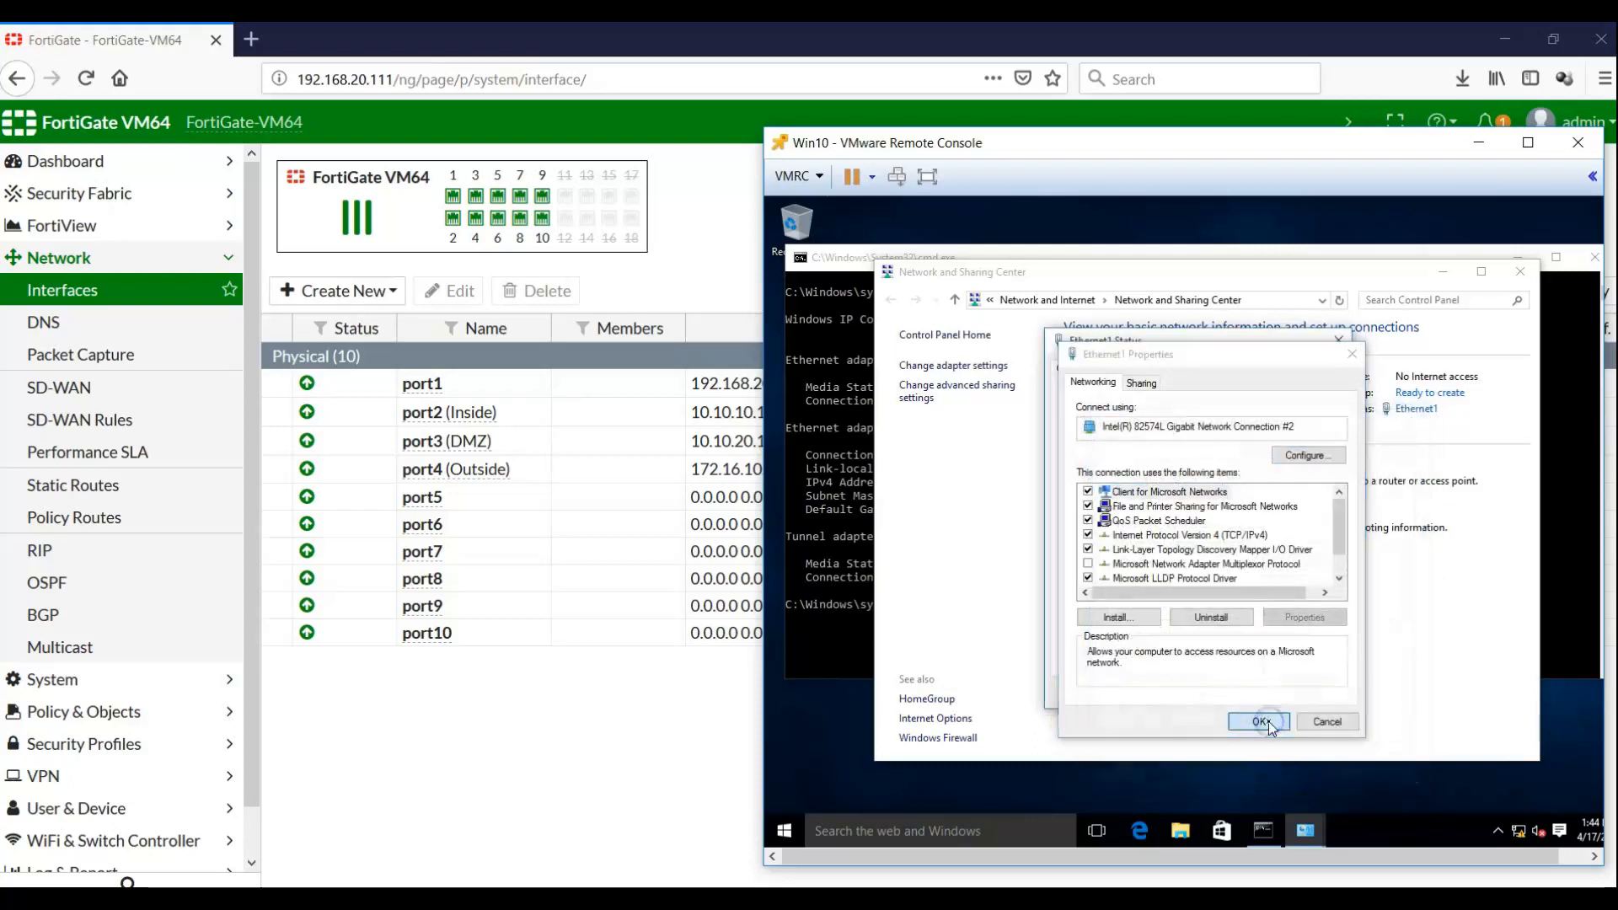
pyautogui.click(1300, 692)
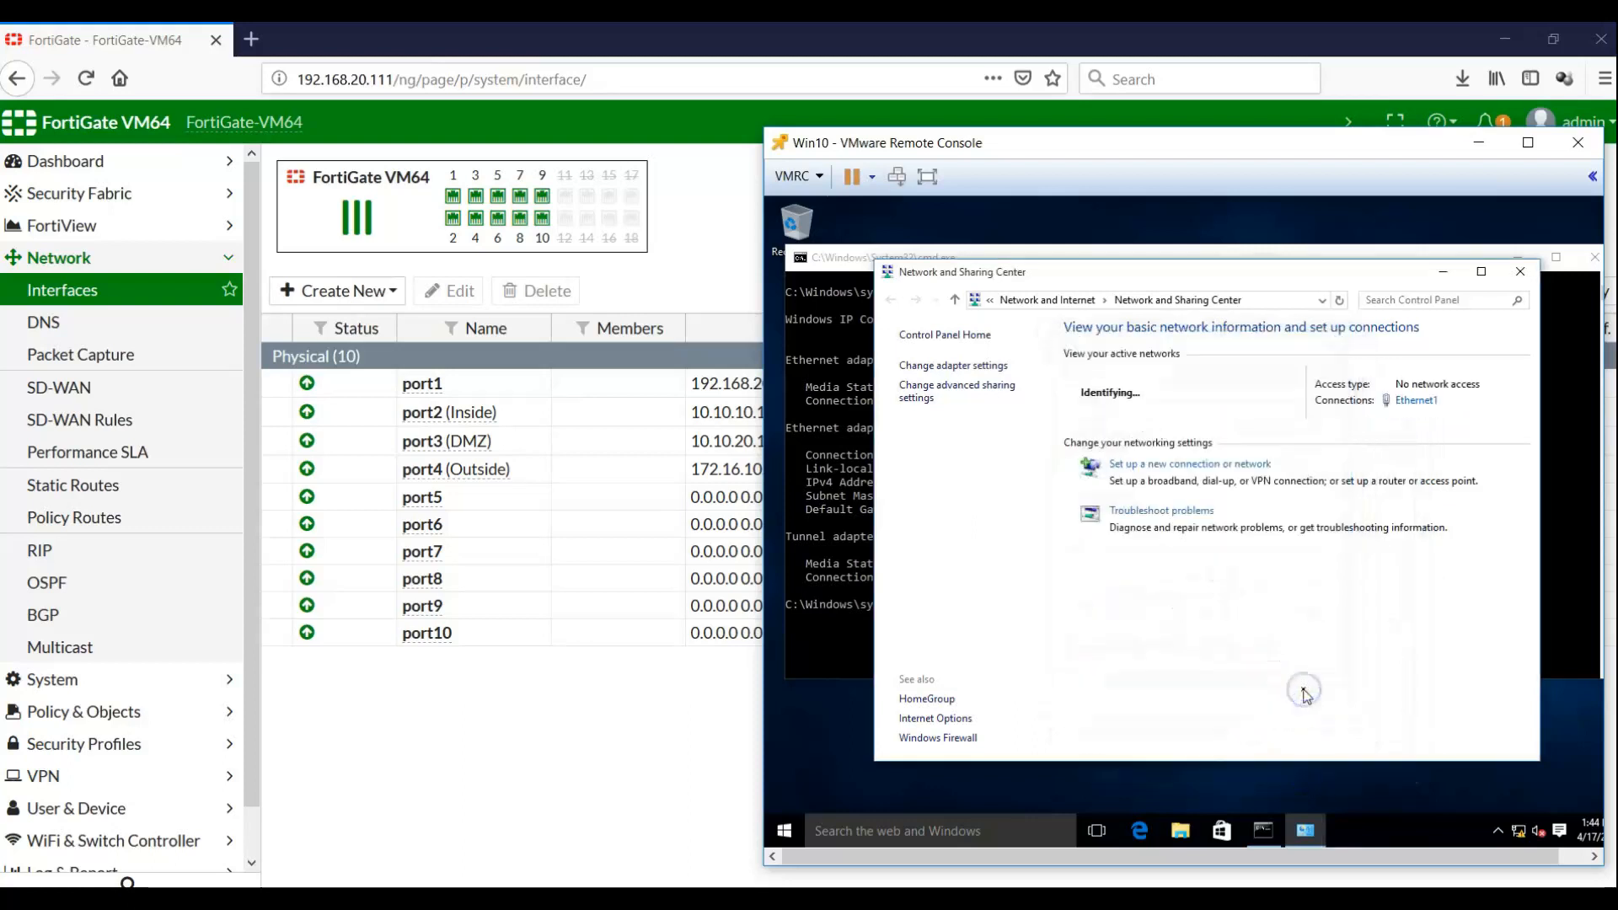
# Check Ethernet1's new connection details in Network and Sharing Center, then close them
pyautogui.click(1127, 398)
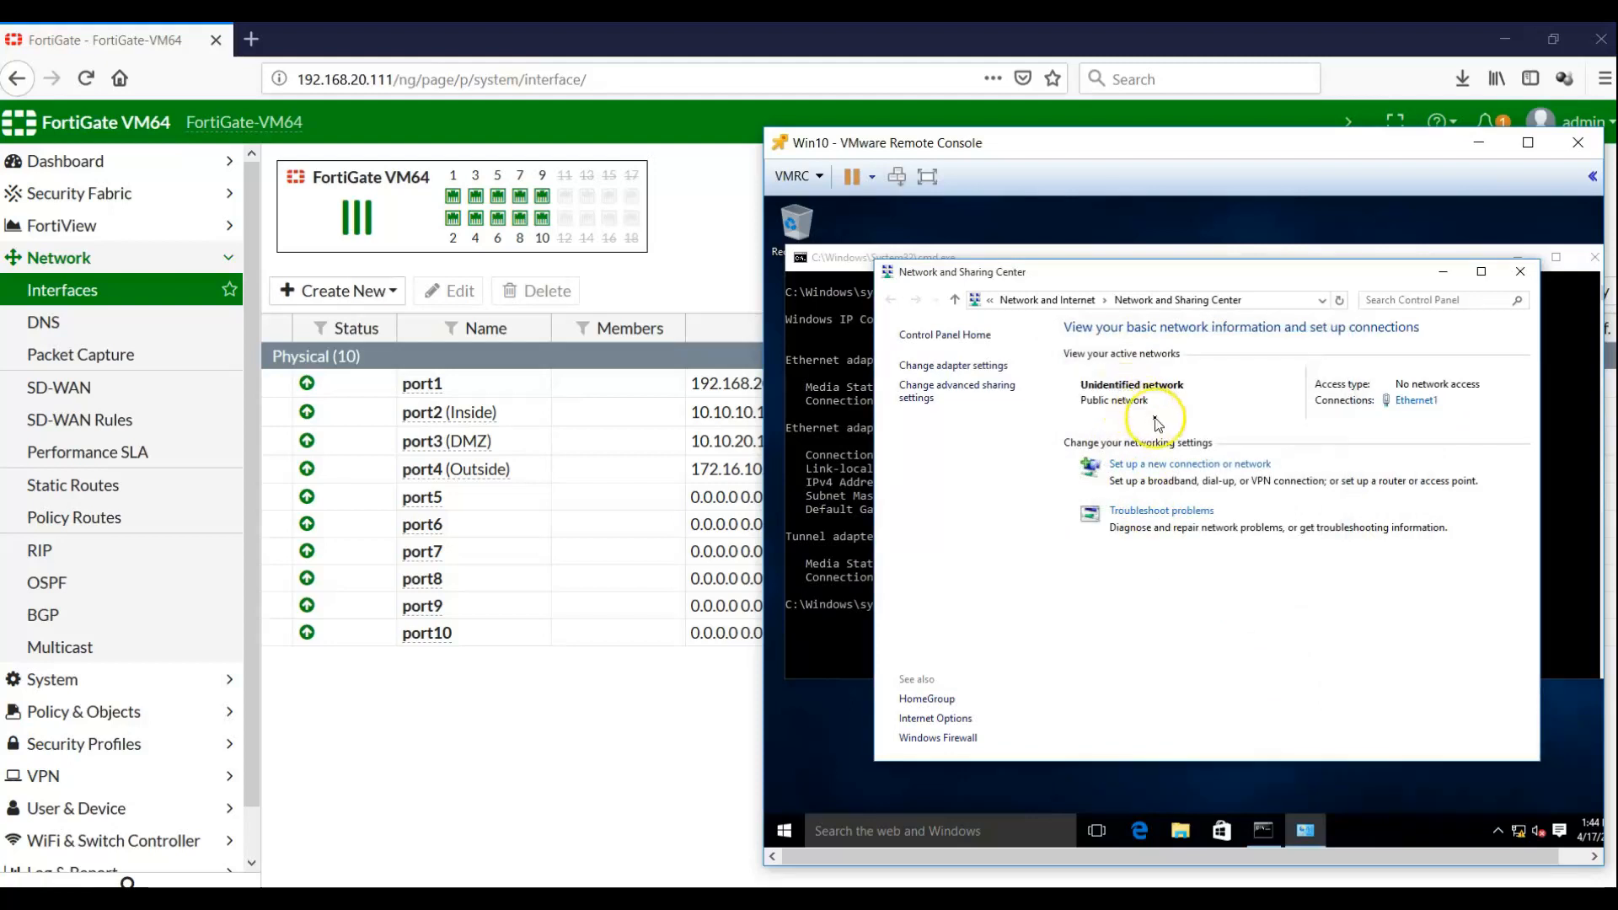
pyautogui.click(1413, 401)
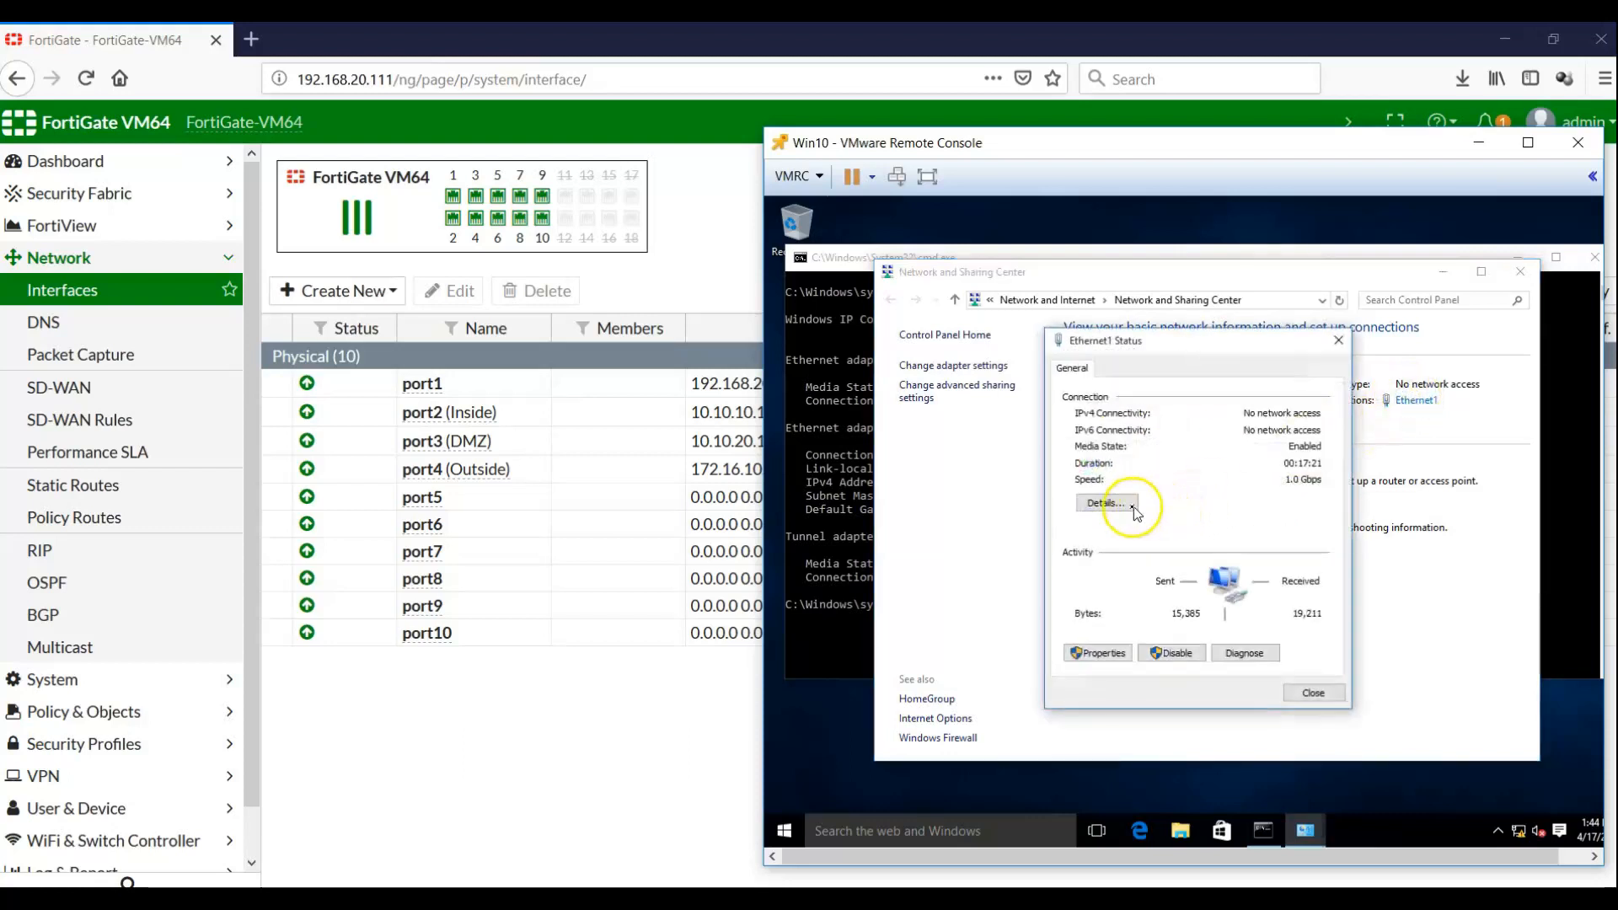
pyautogui.click(1104, 503)
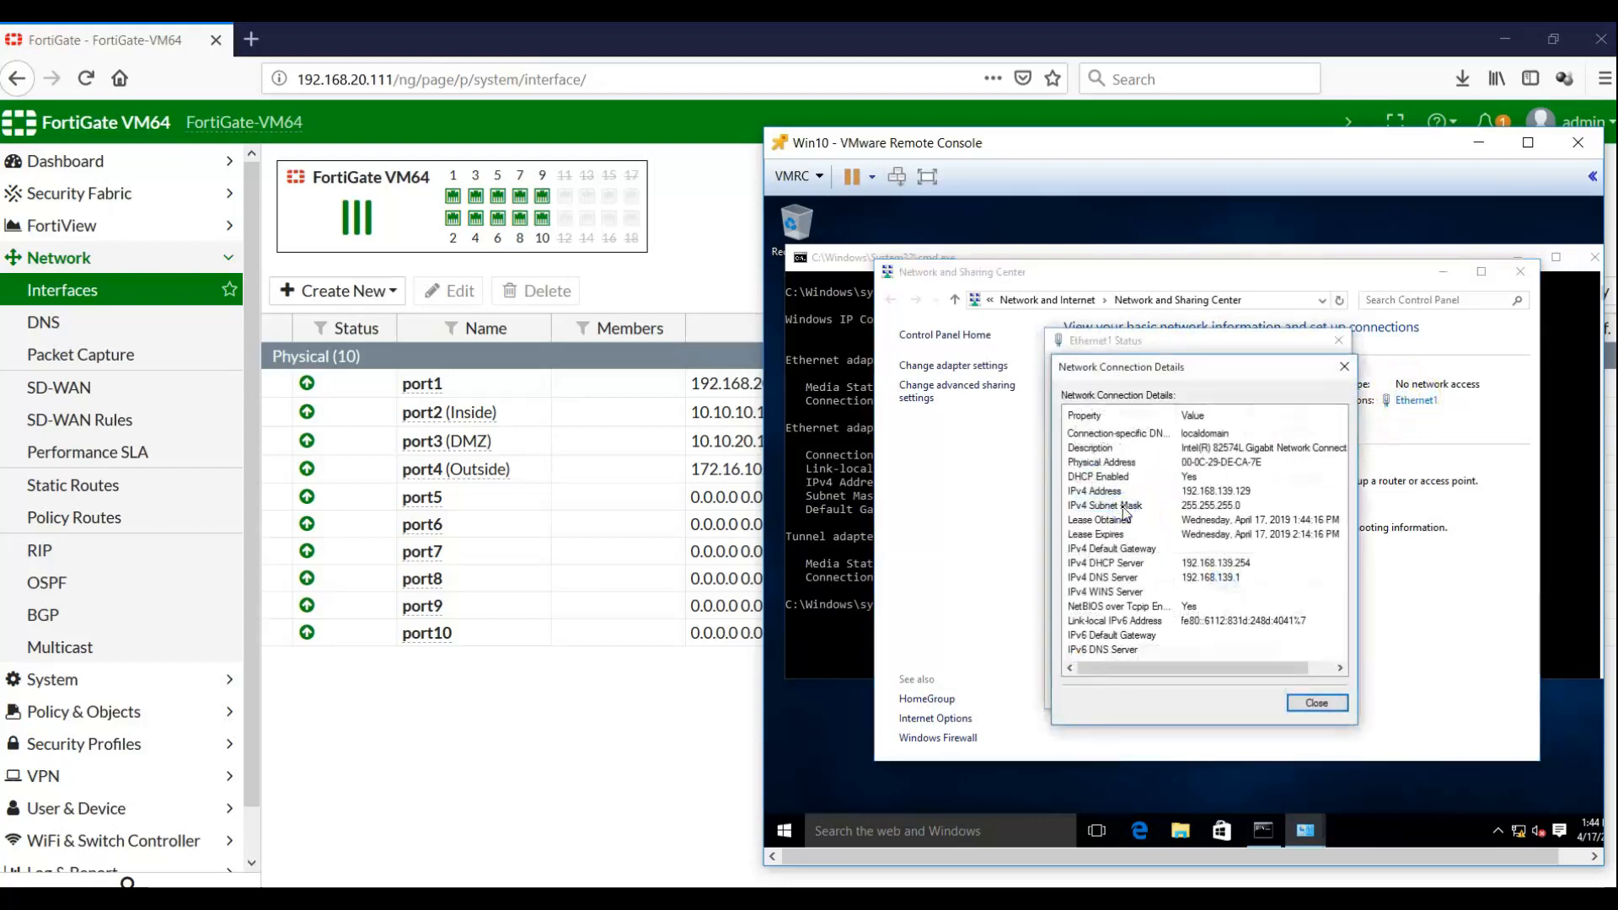
pyautogui.click(1316, 706)
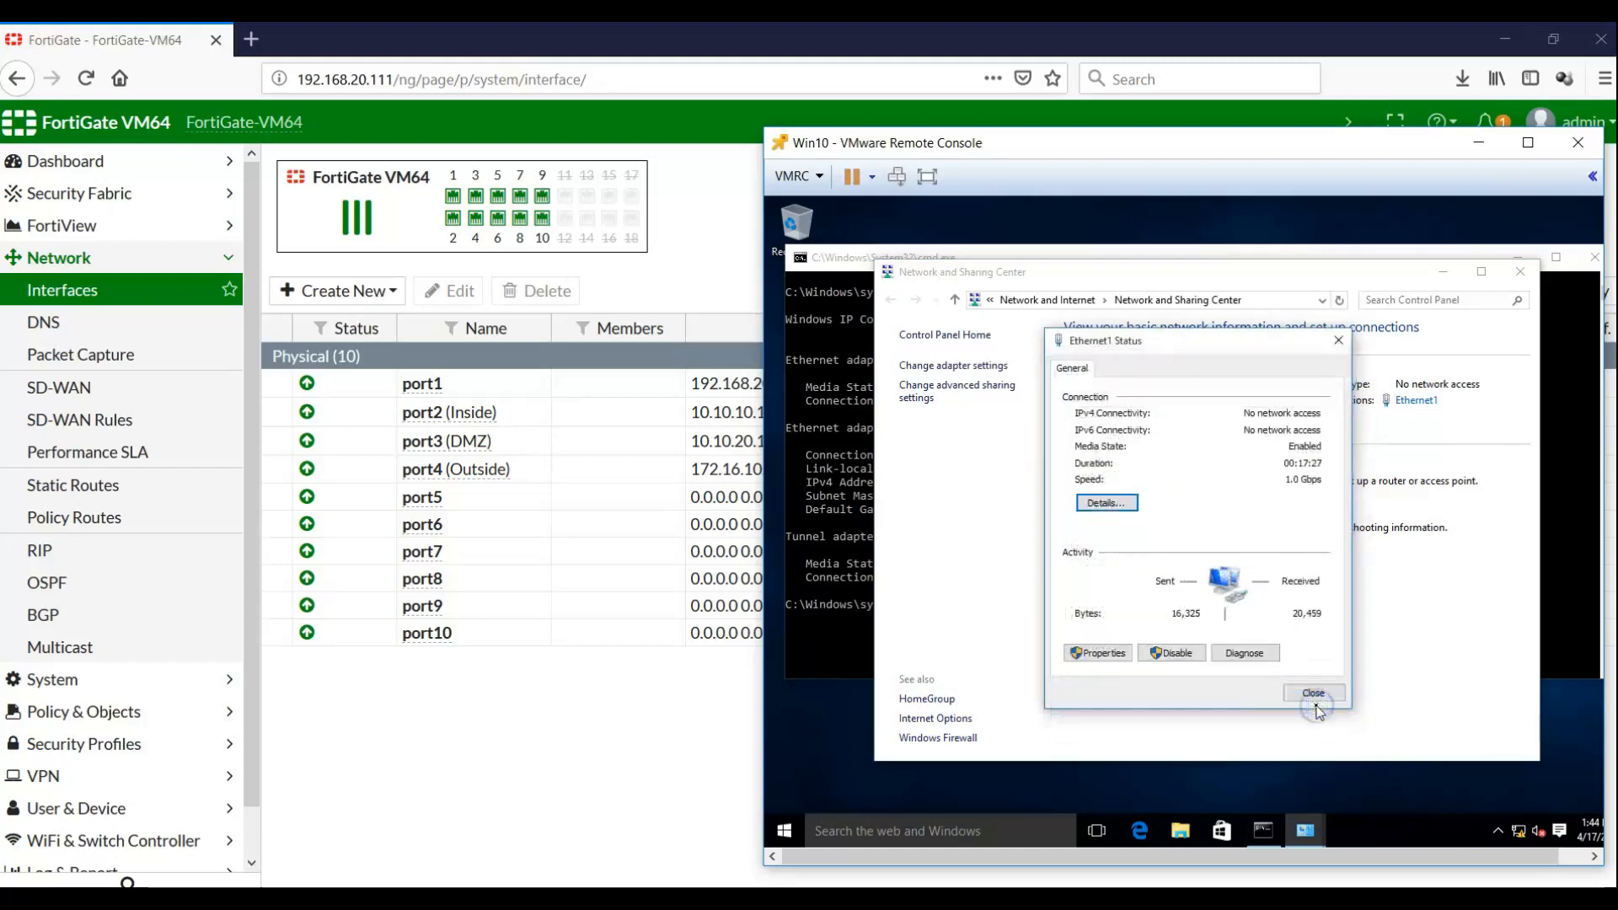
pyautogui.click(1309, 693)
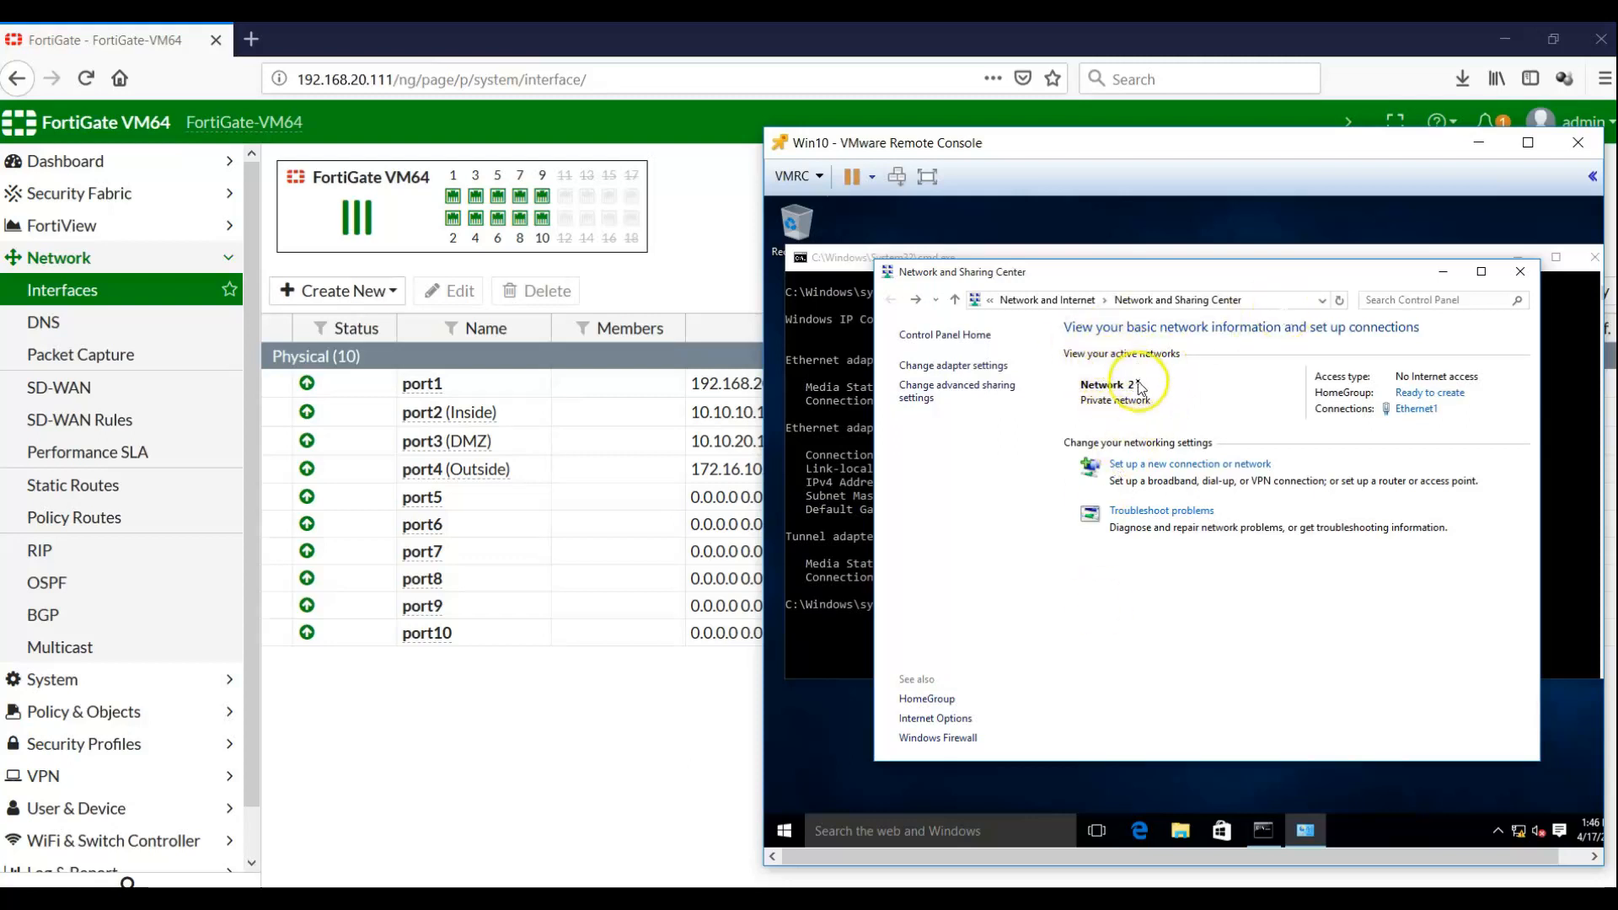
pyautogui.click(1422, 413)
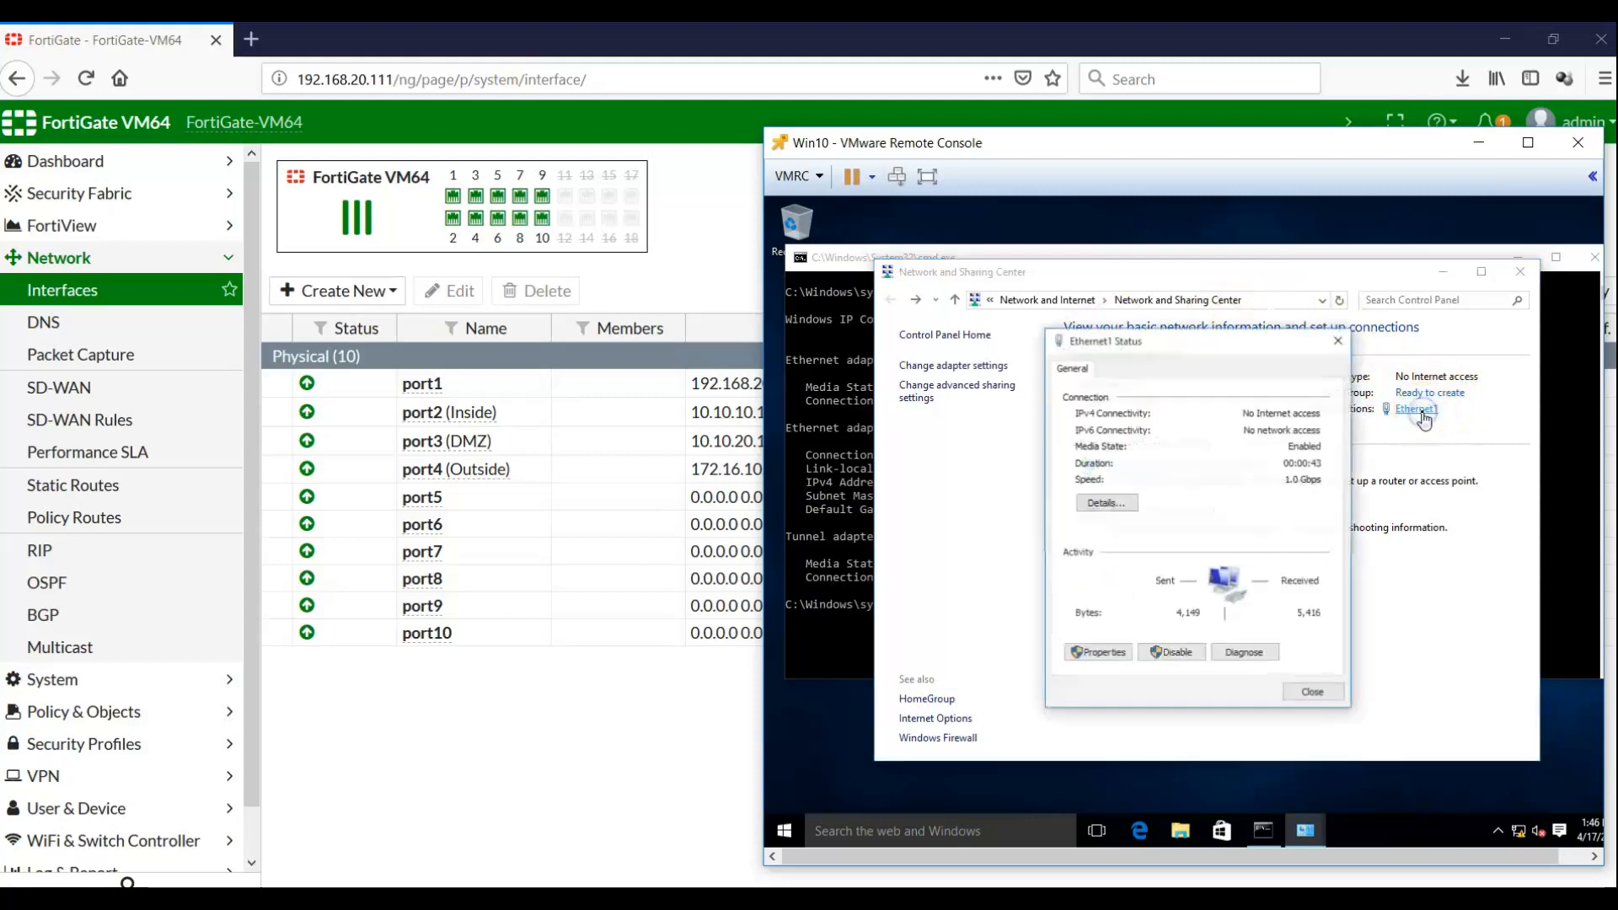
pyautogui.click(1119, 504)
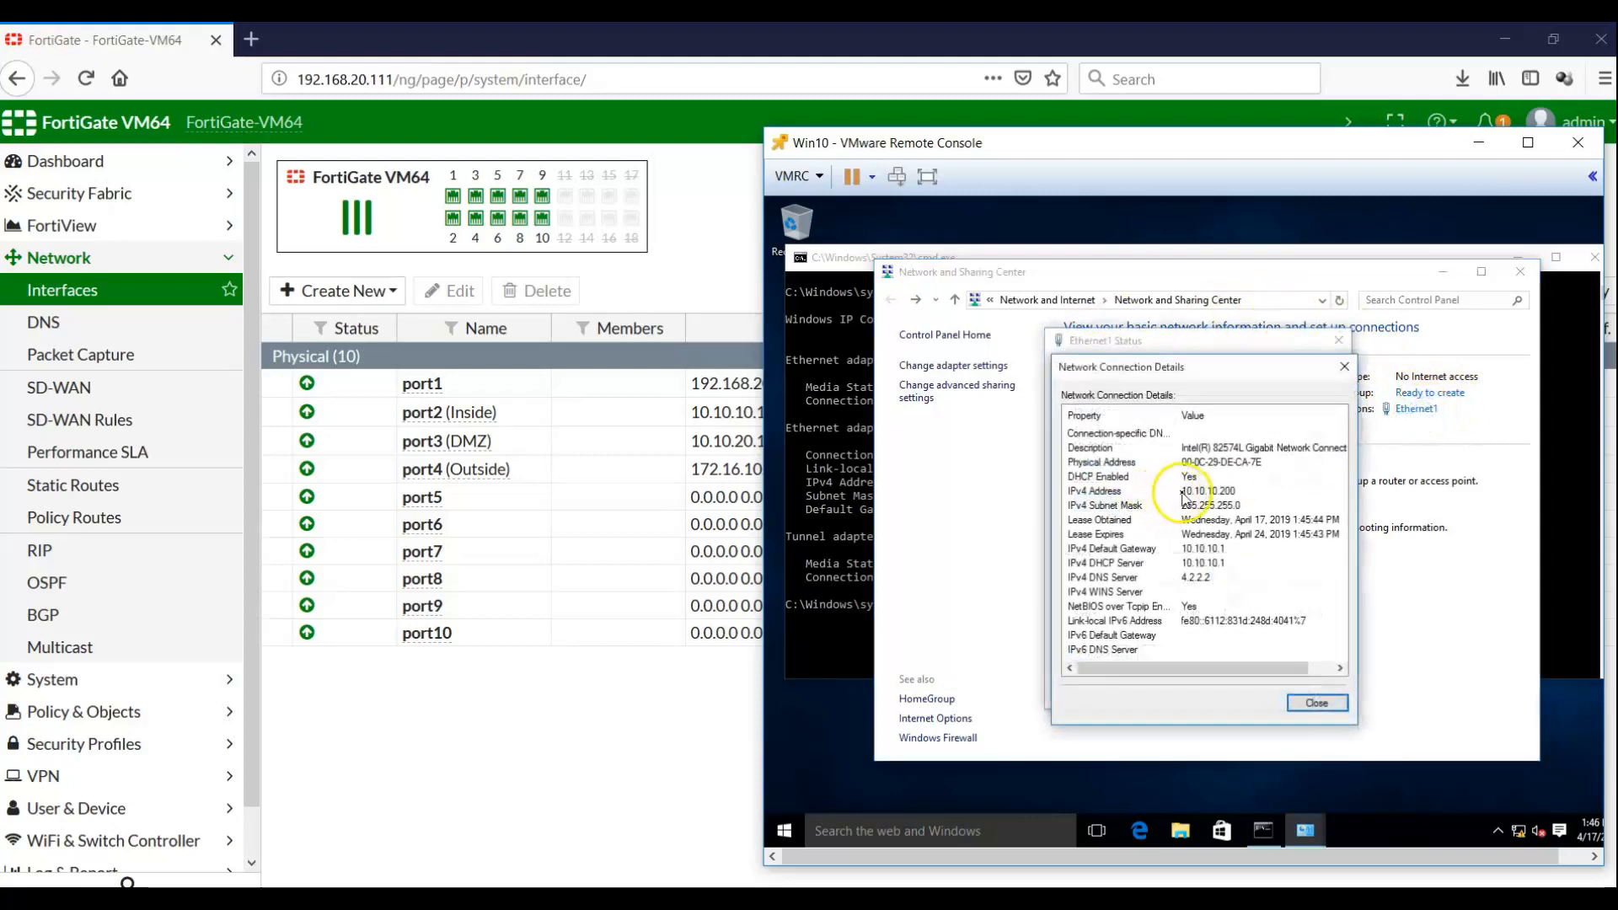
pyautogui.click(1184, 496)
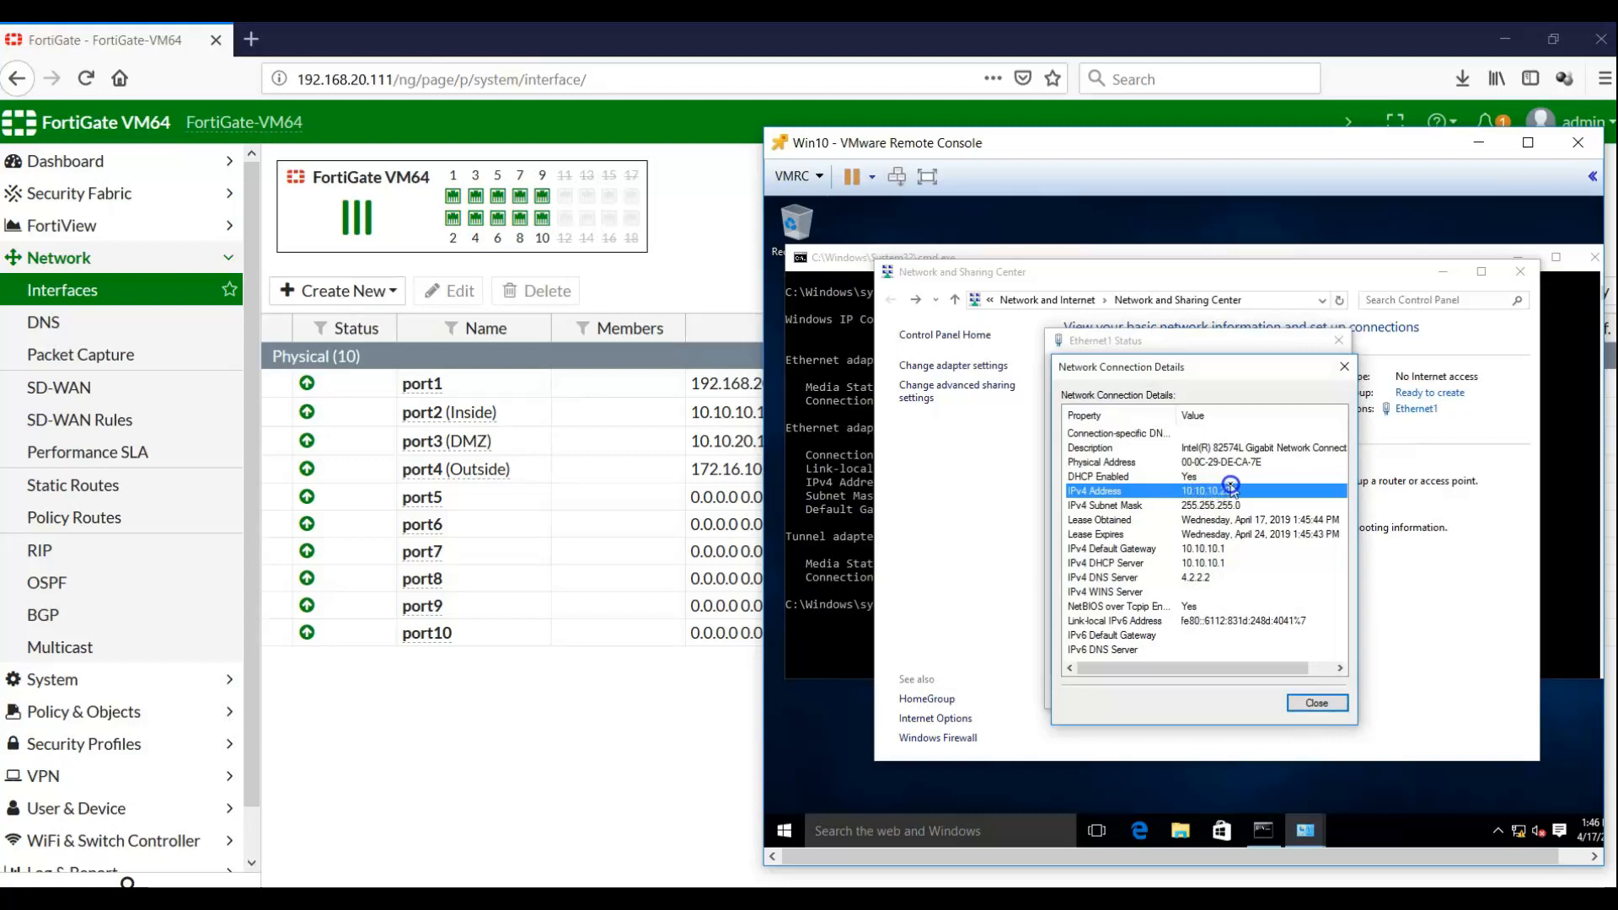
pyautogui.click(1211, 506)
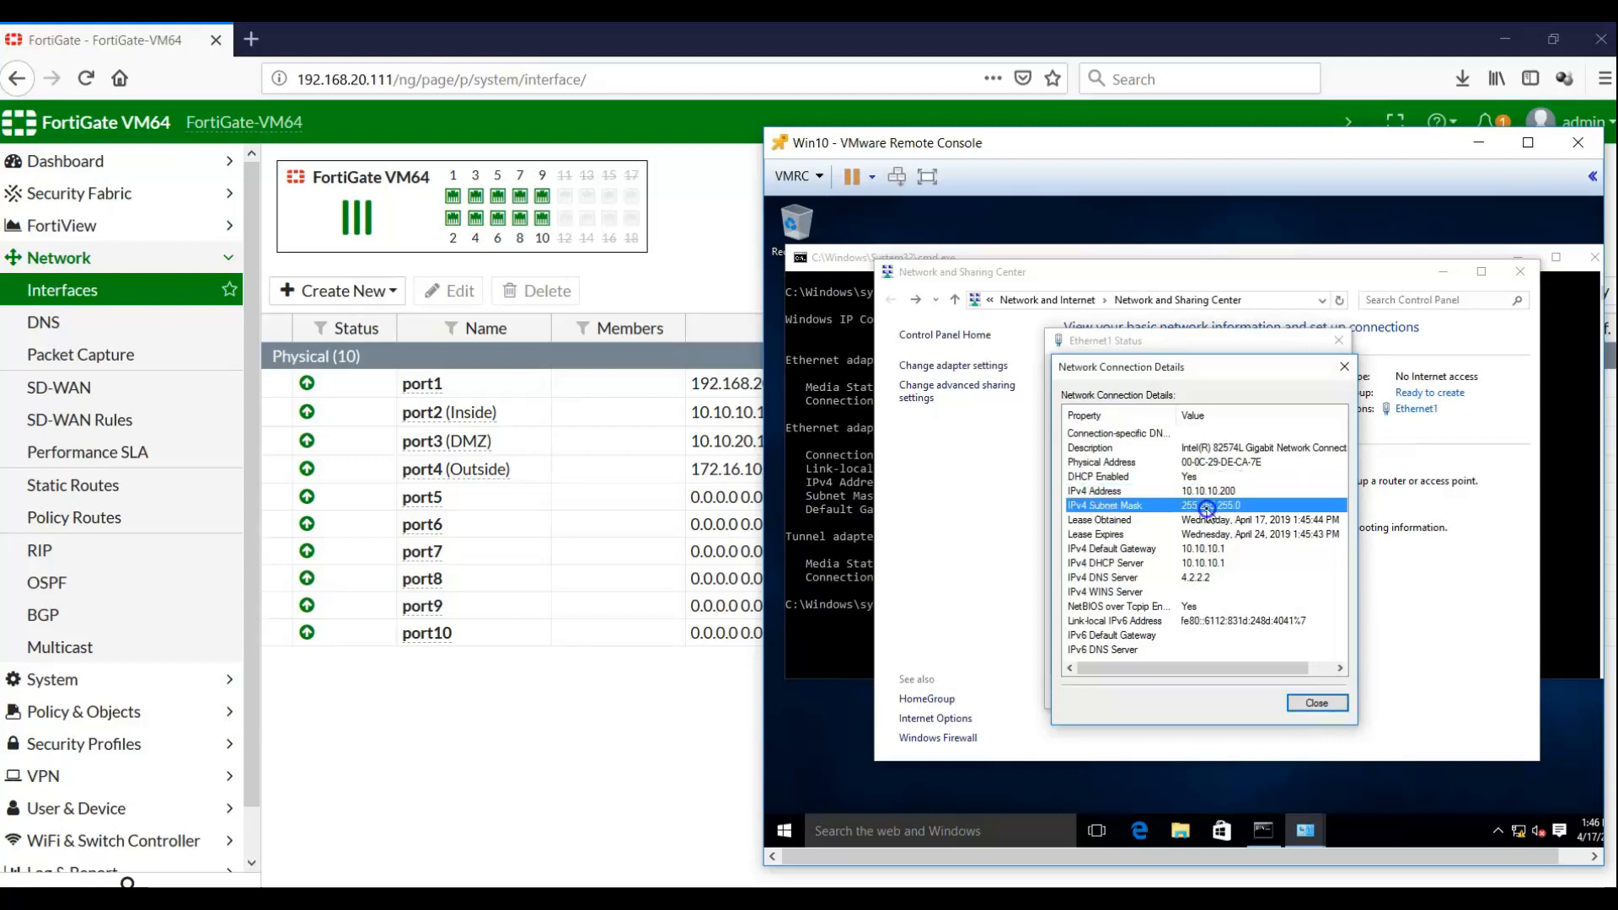
pyautogui.click(1156, 549)
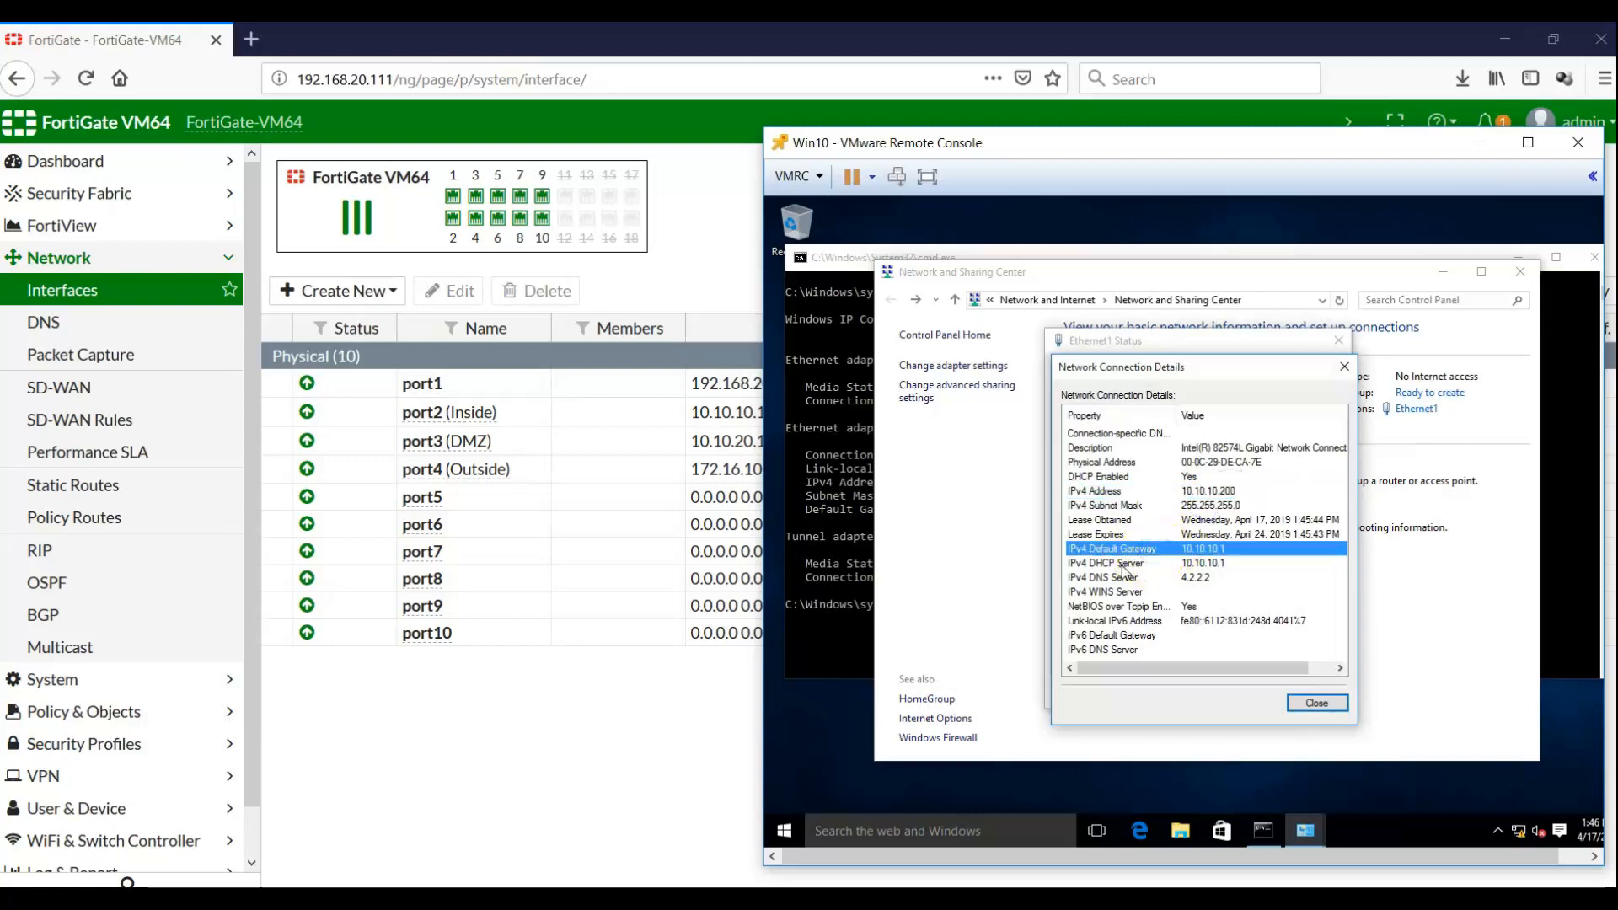
pyautogui.click(1121, 564)
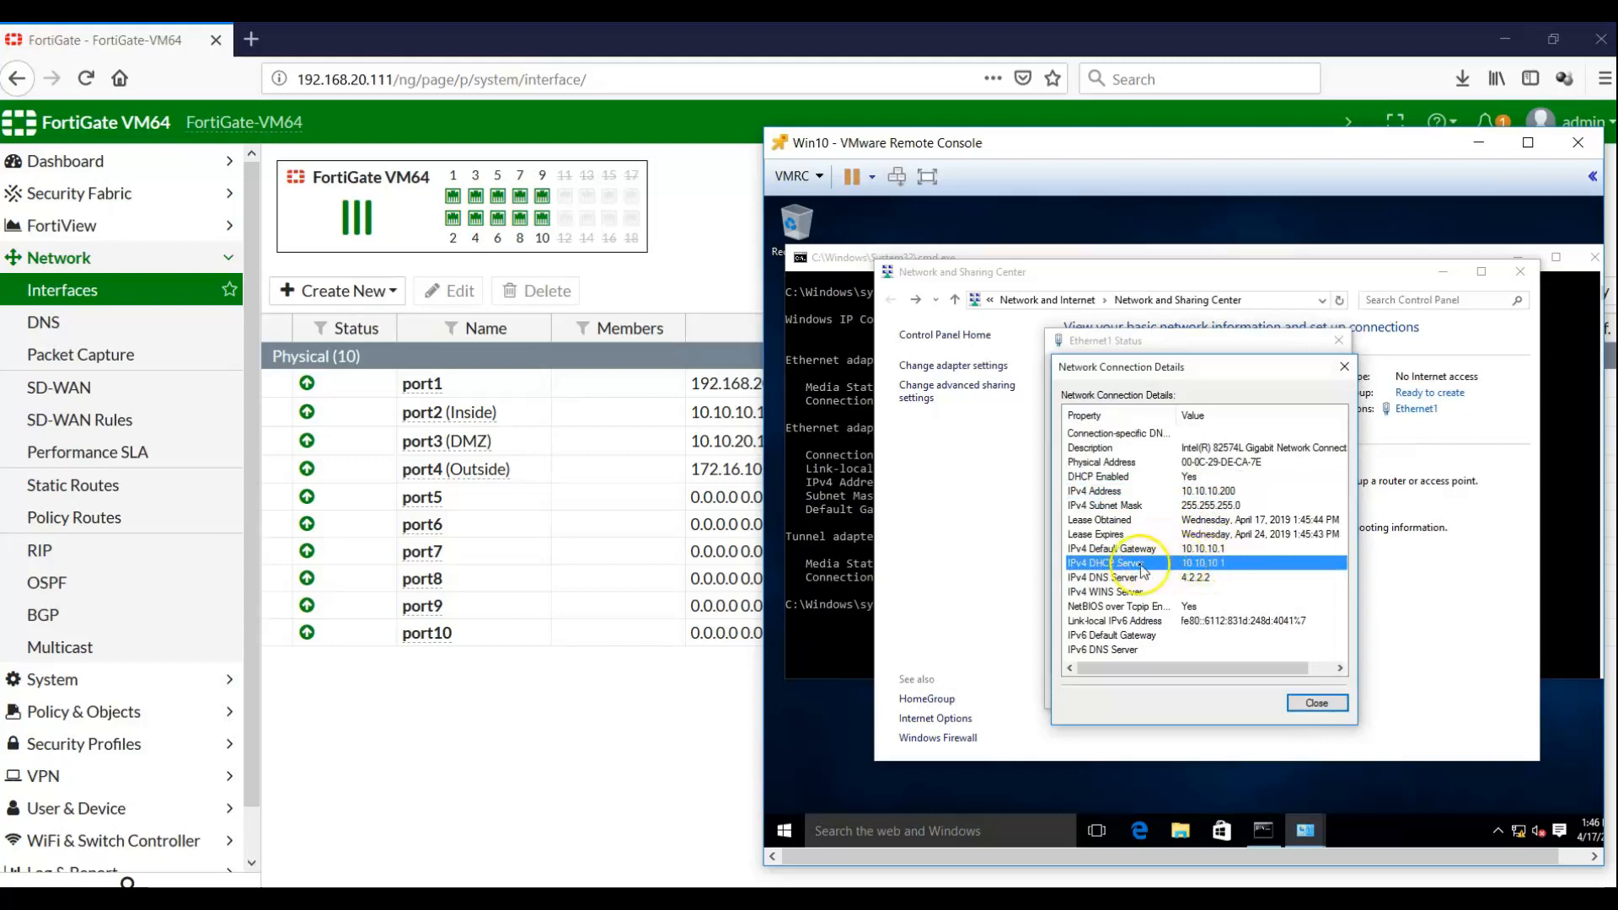
pyautogui.click(1196, 579)
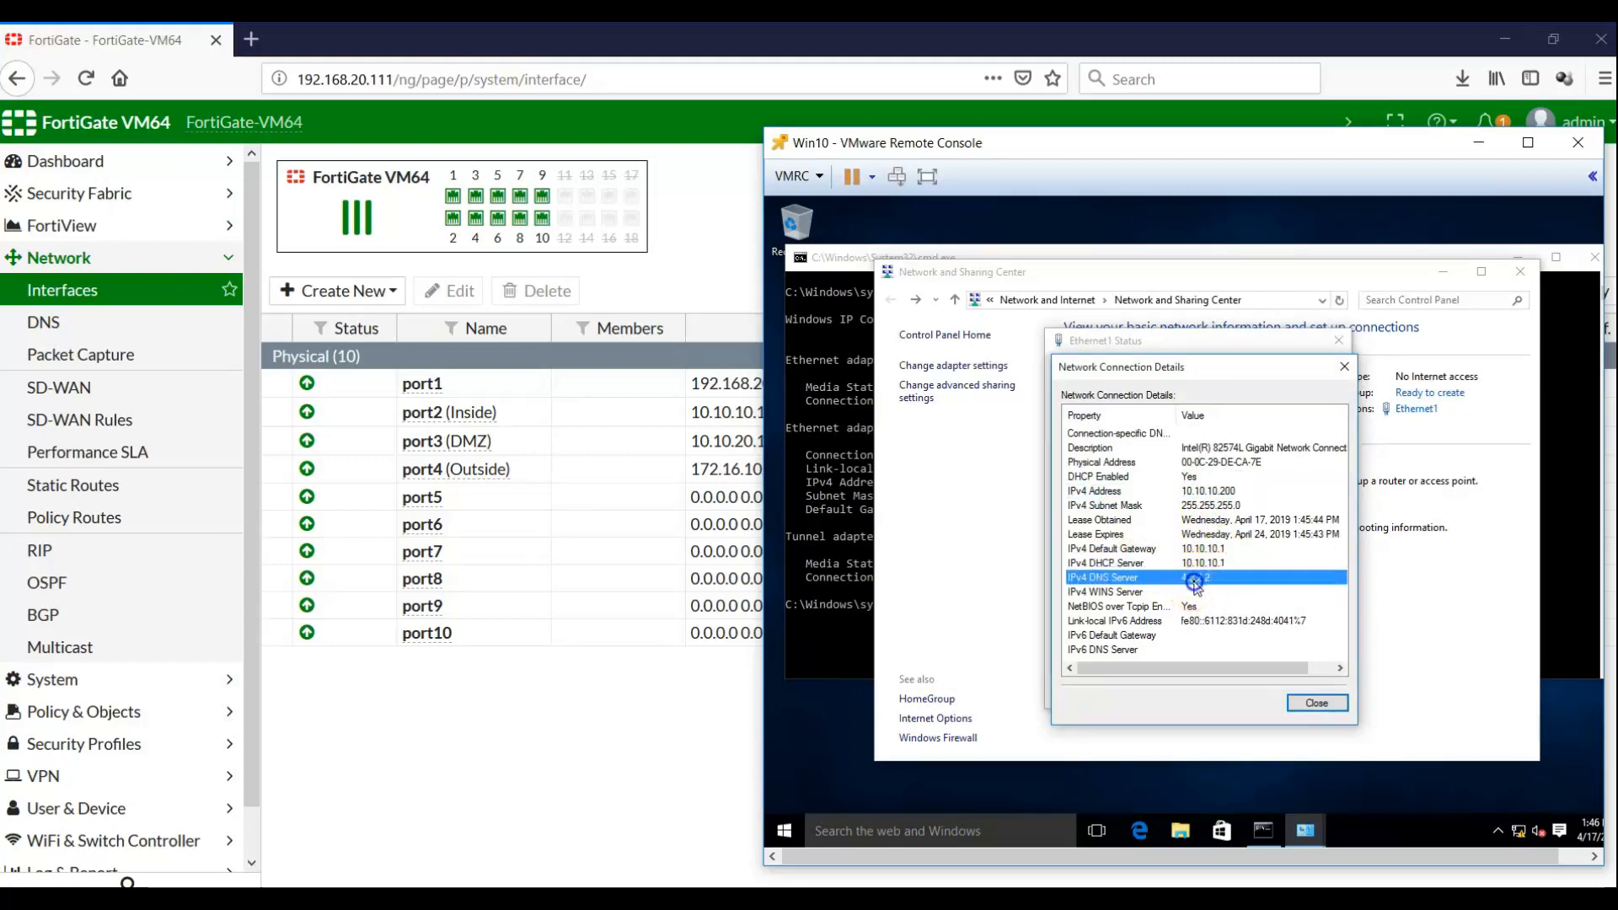
pyautogui.click(1301, 708)
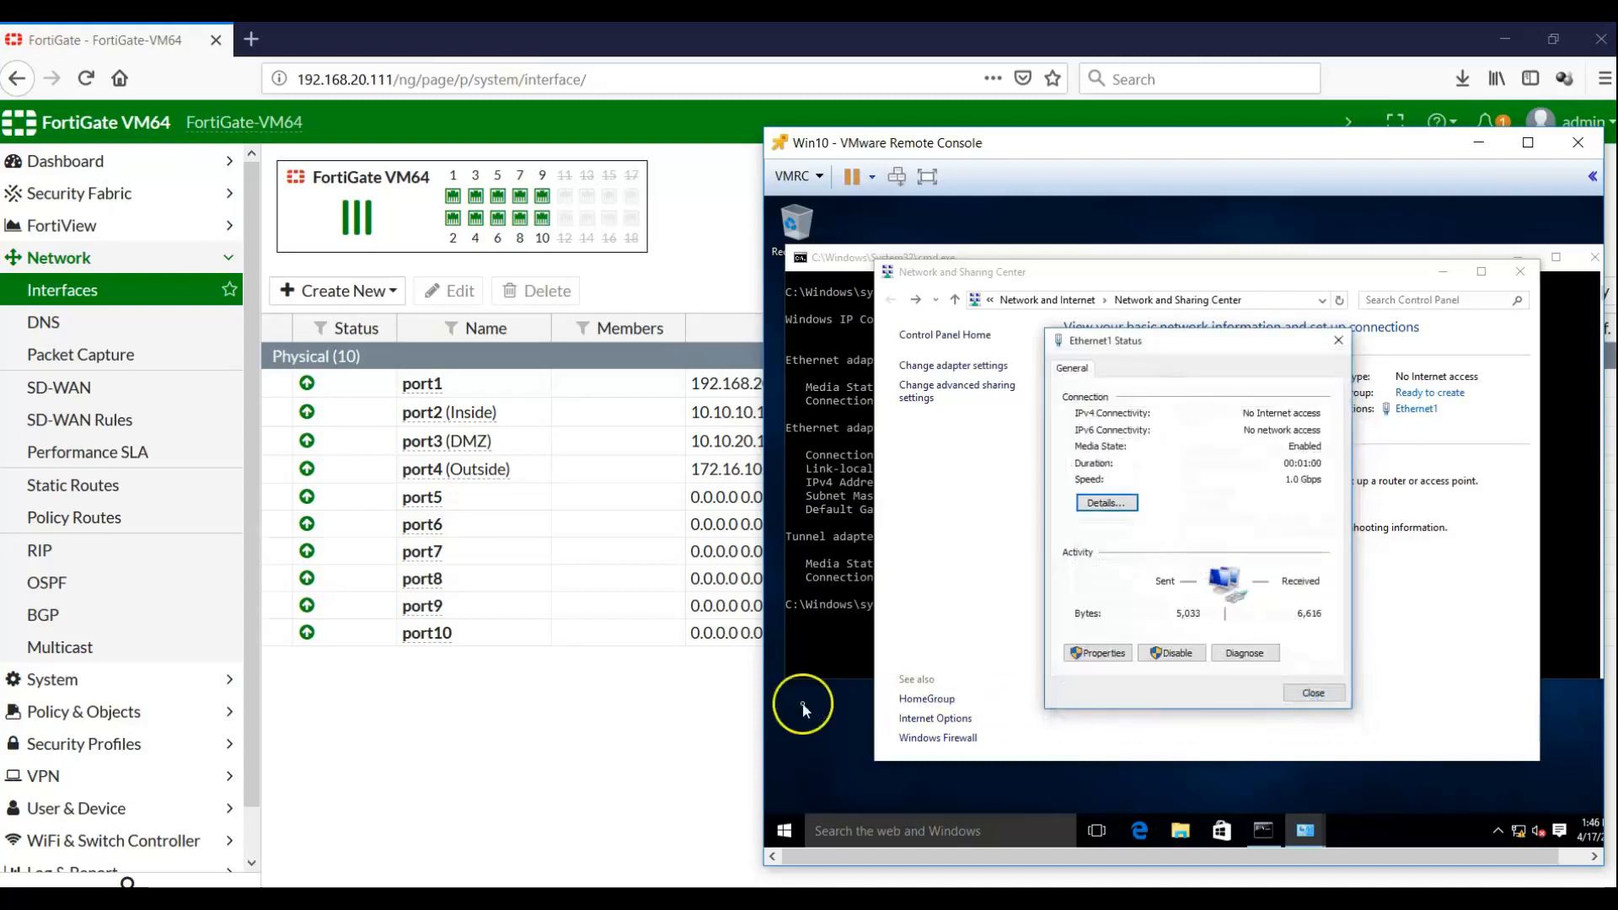
pyautogui.click(1300, 698)
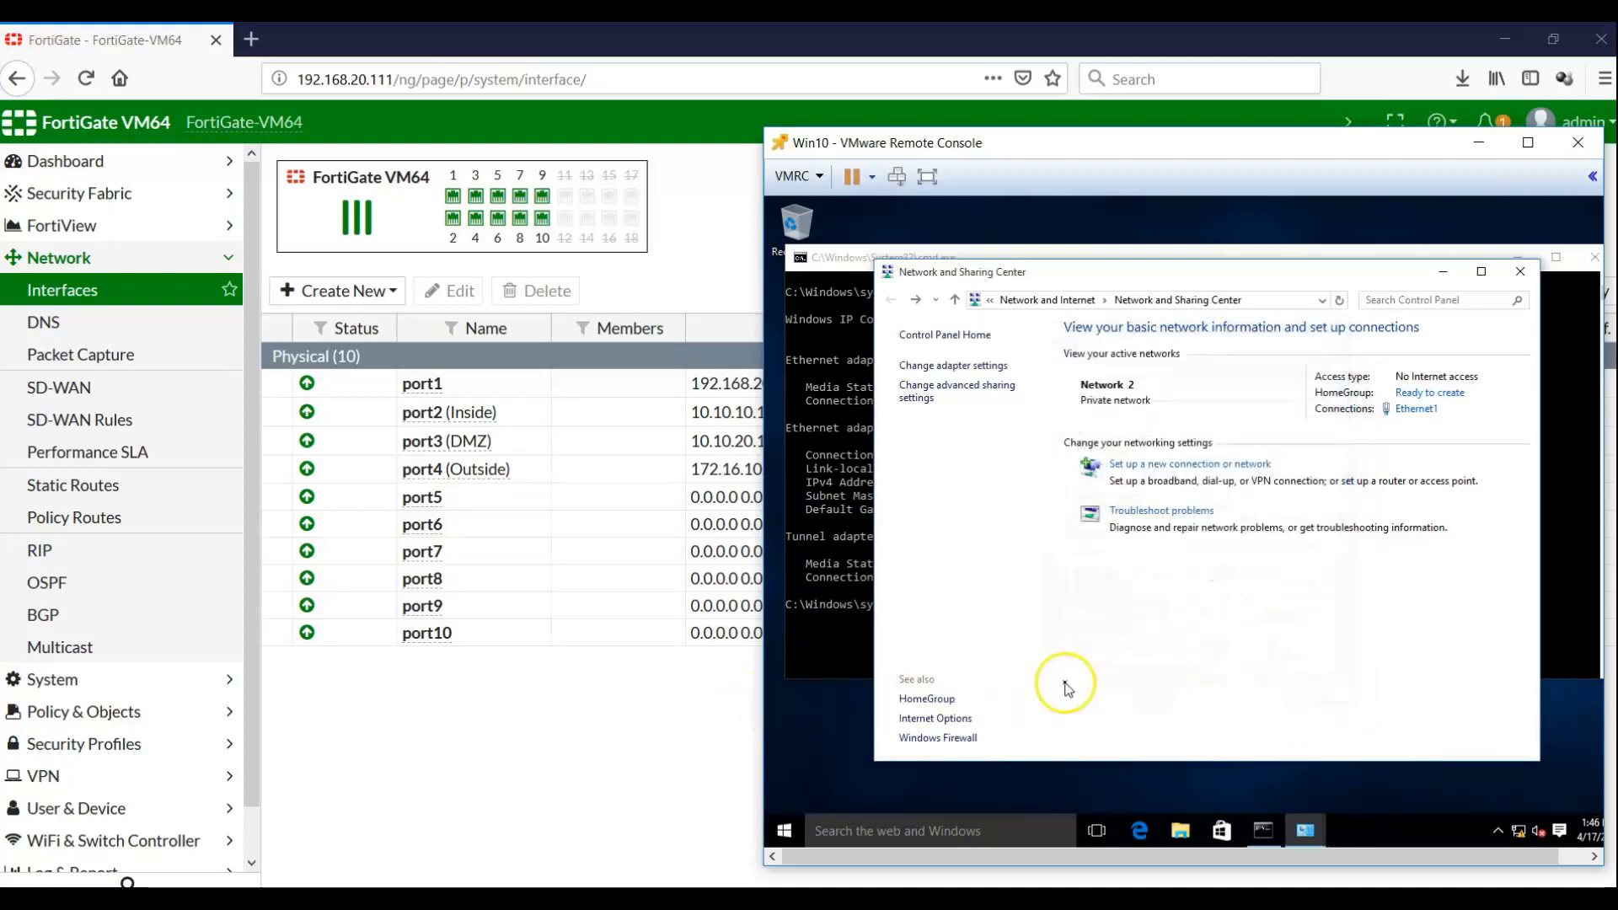
# Open Monitor > DHCP Monitor to see the 10.10.10.200 lease on Inside (port2)
pyautogui.click(462, 714)
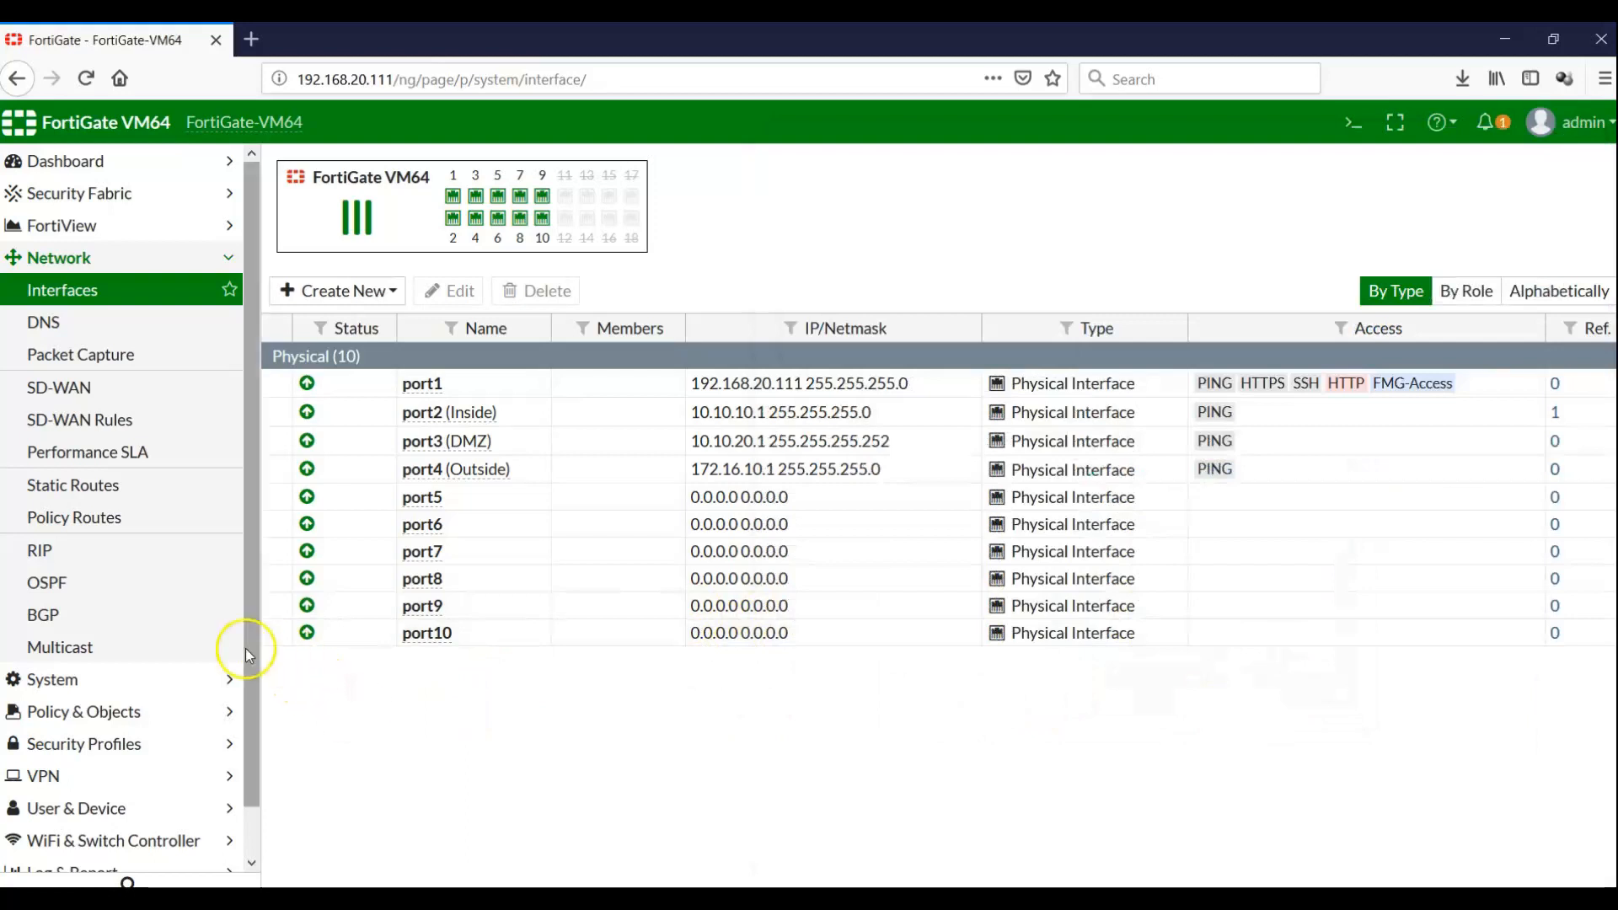
pyautogui.scroll(-1, 245, 648)
pyautogui.click(118, 856)
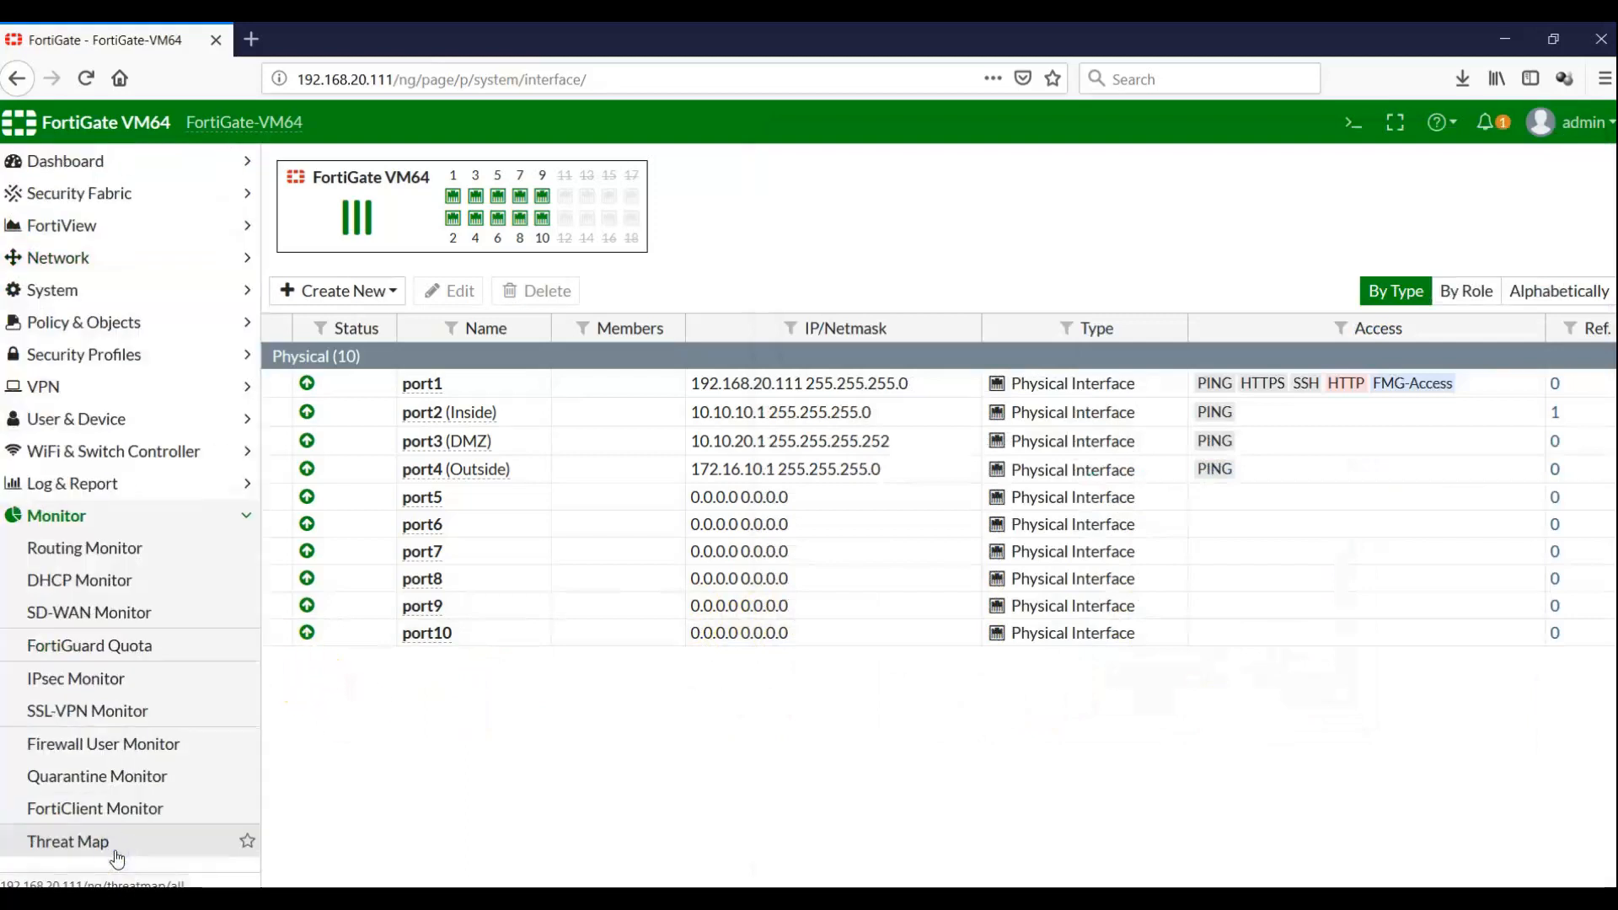
pyautogui.click(98, 591)
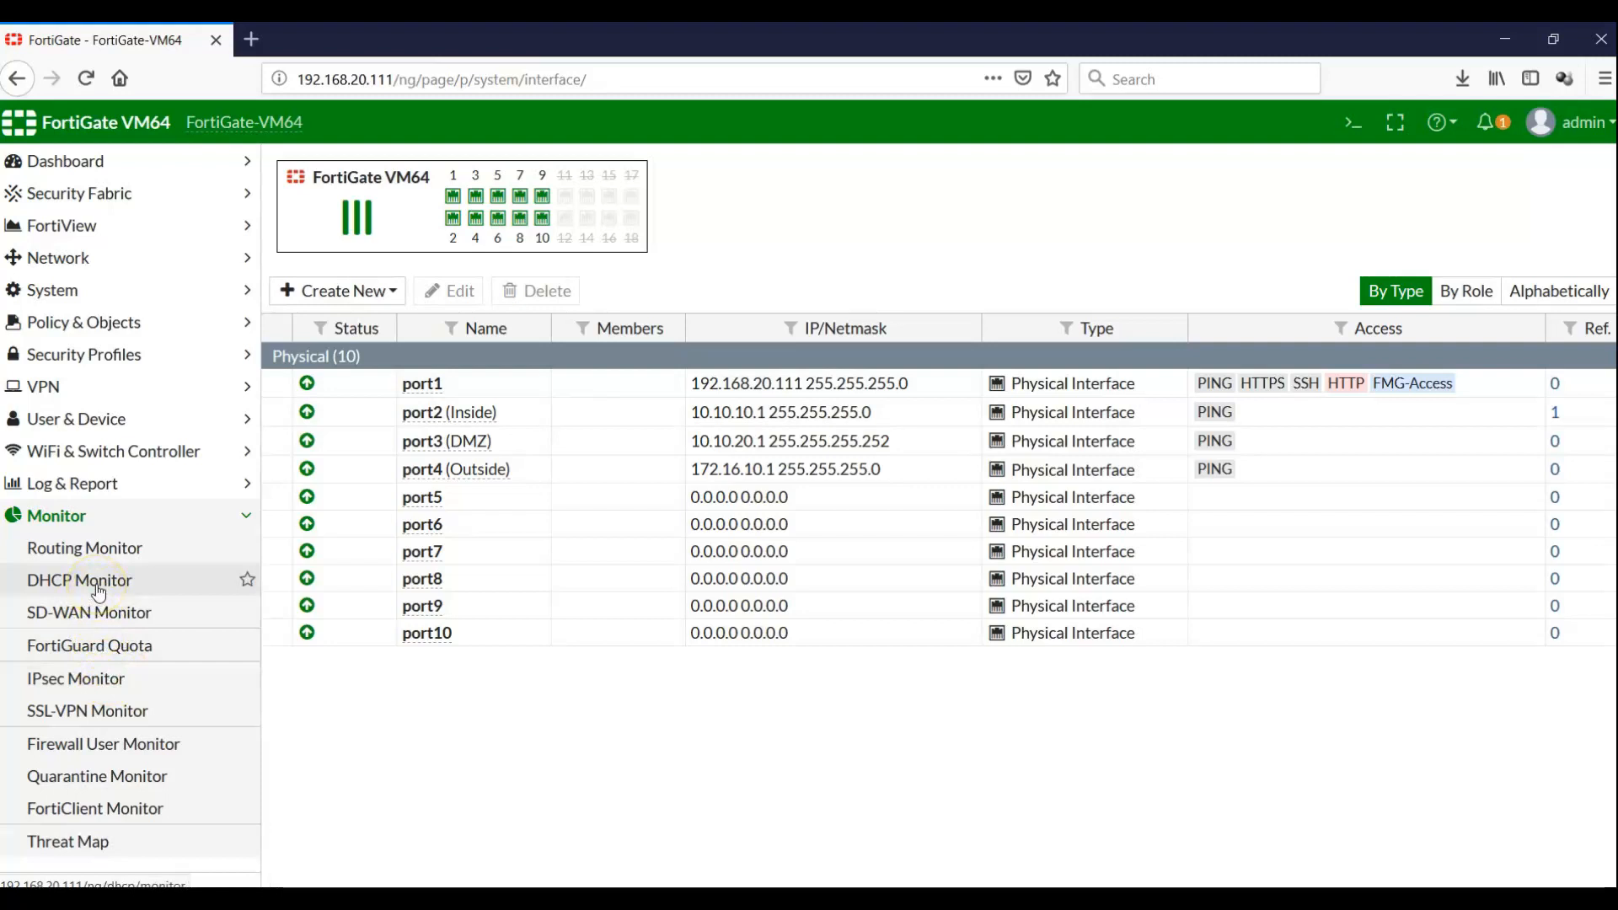
pyautogui.click(98, 592)
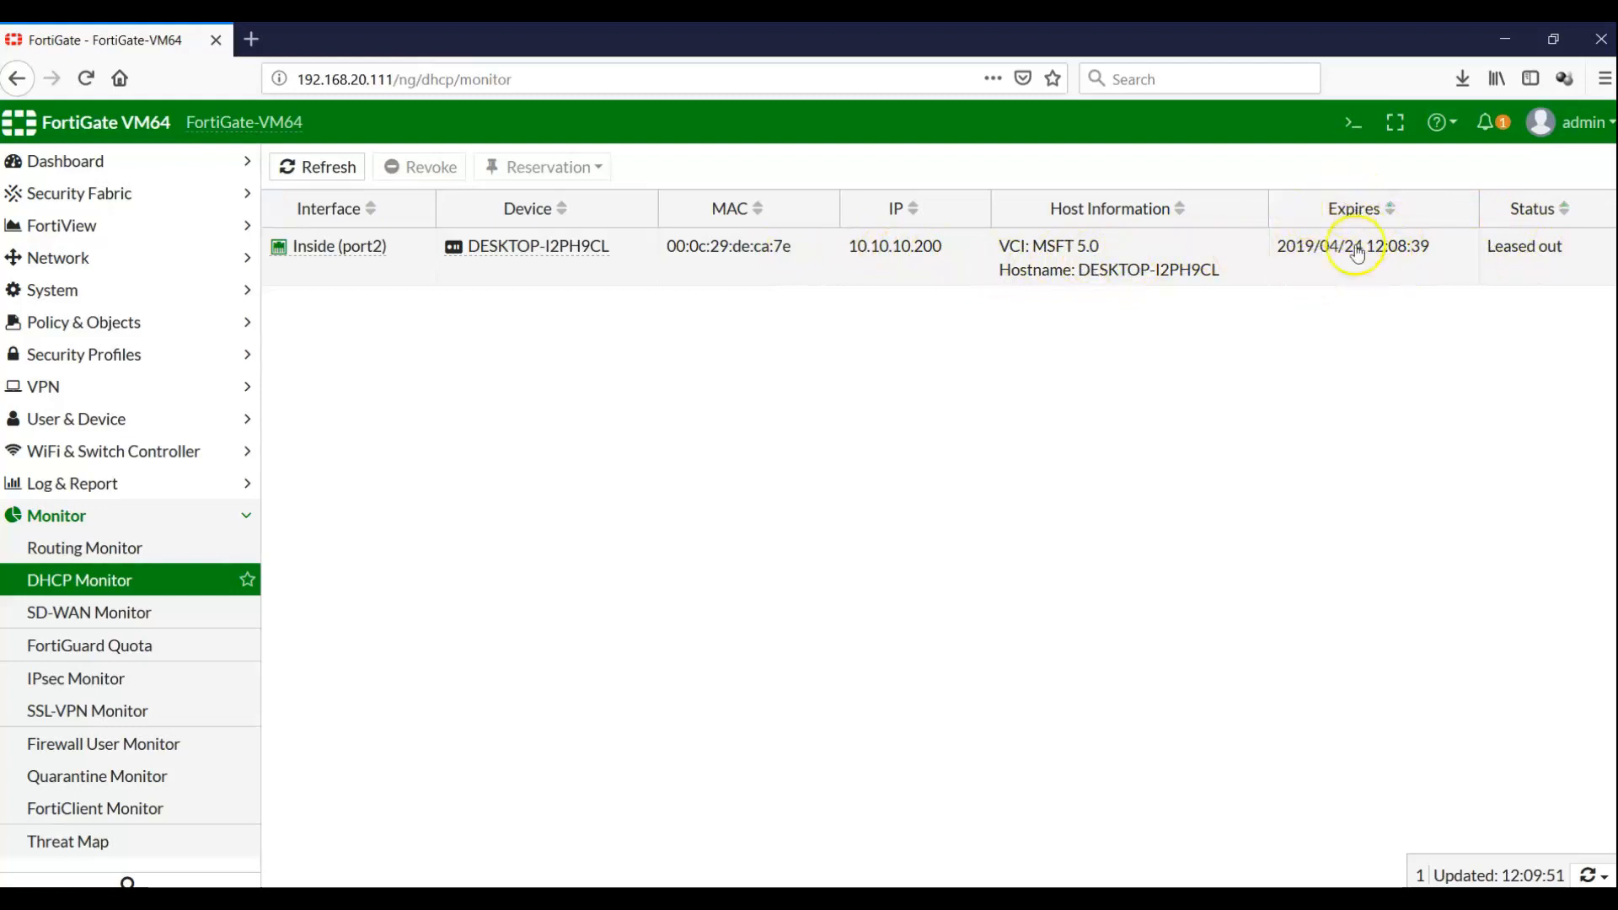
# On the Windows 10 client, clear the command prompt and run ipconfig /all
pyautogui.click(1028, 898)
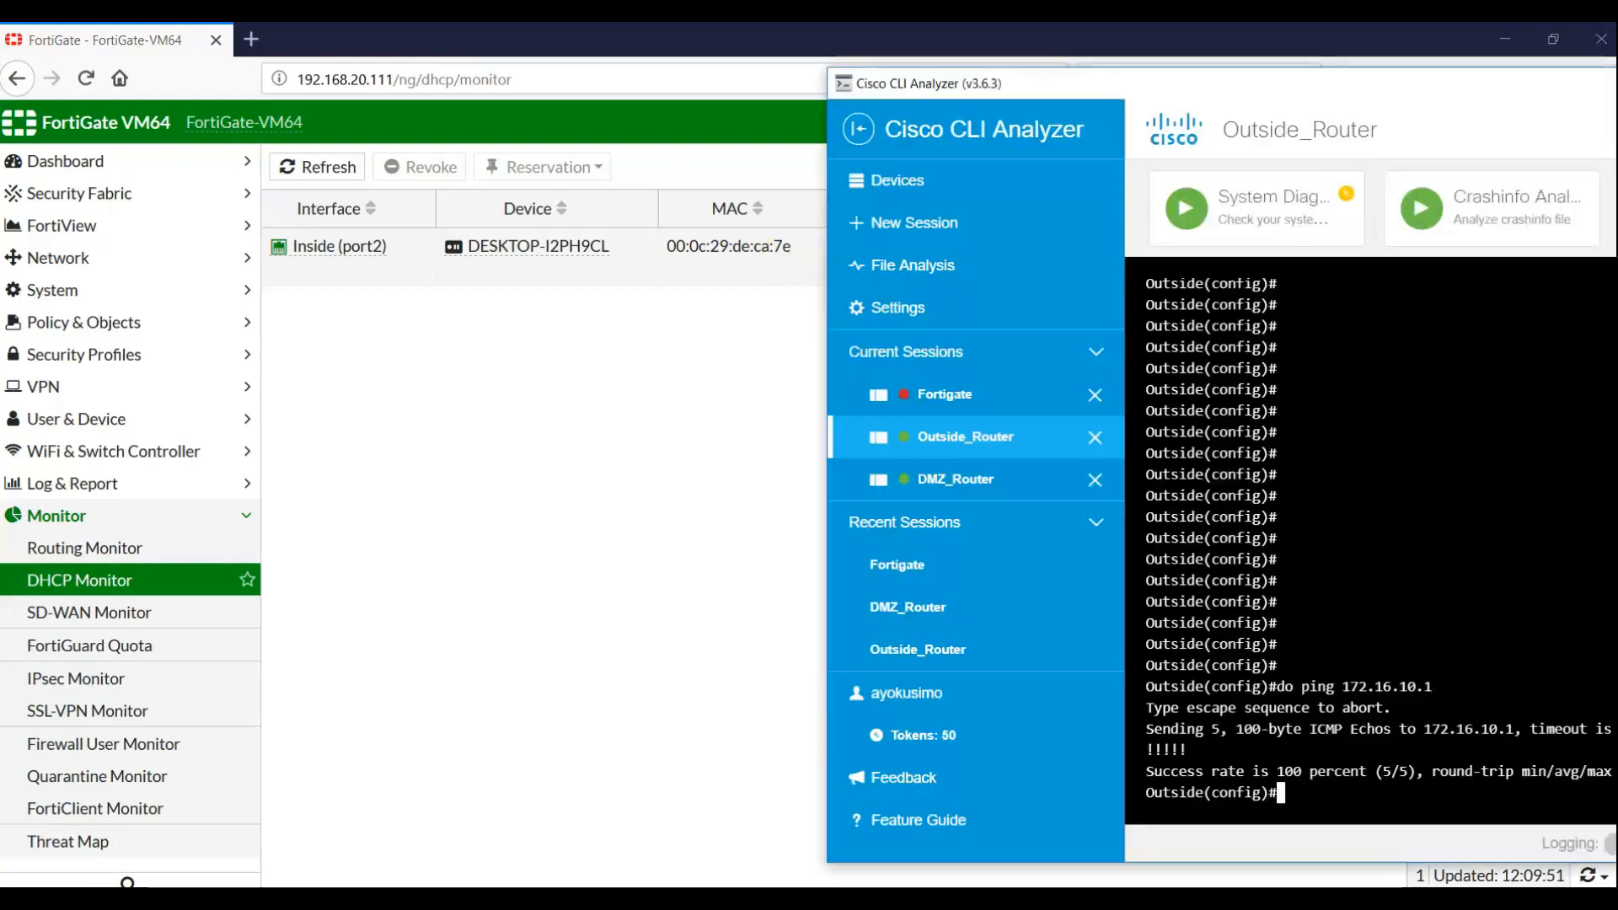
pyautogui.click(1027, 898)
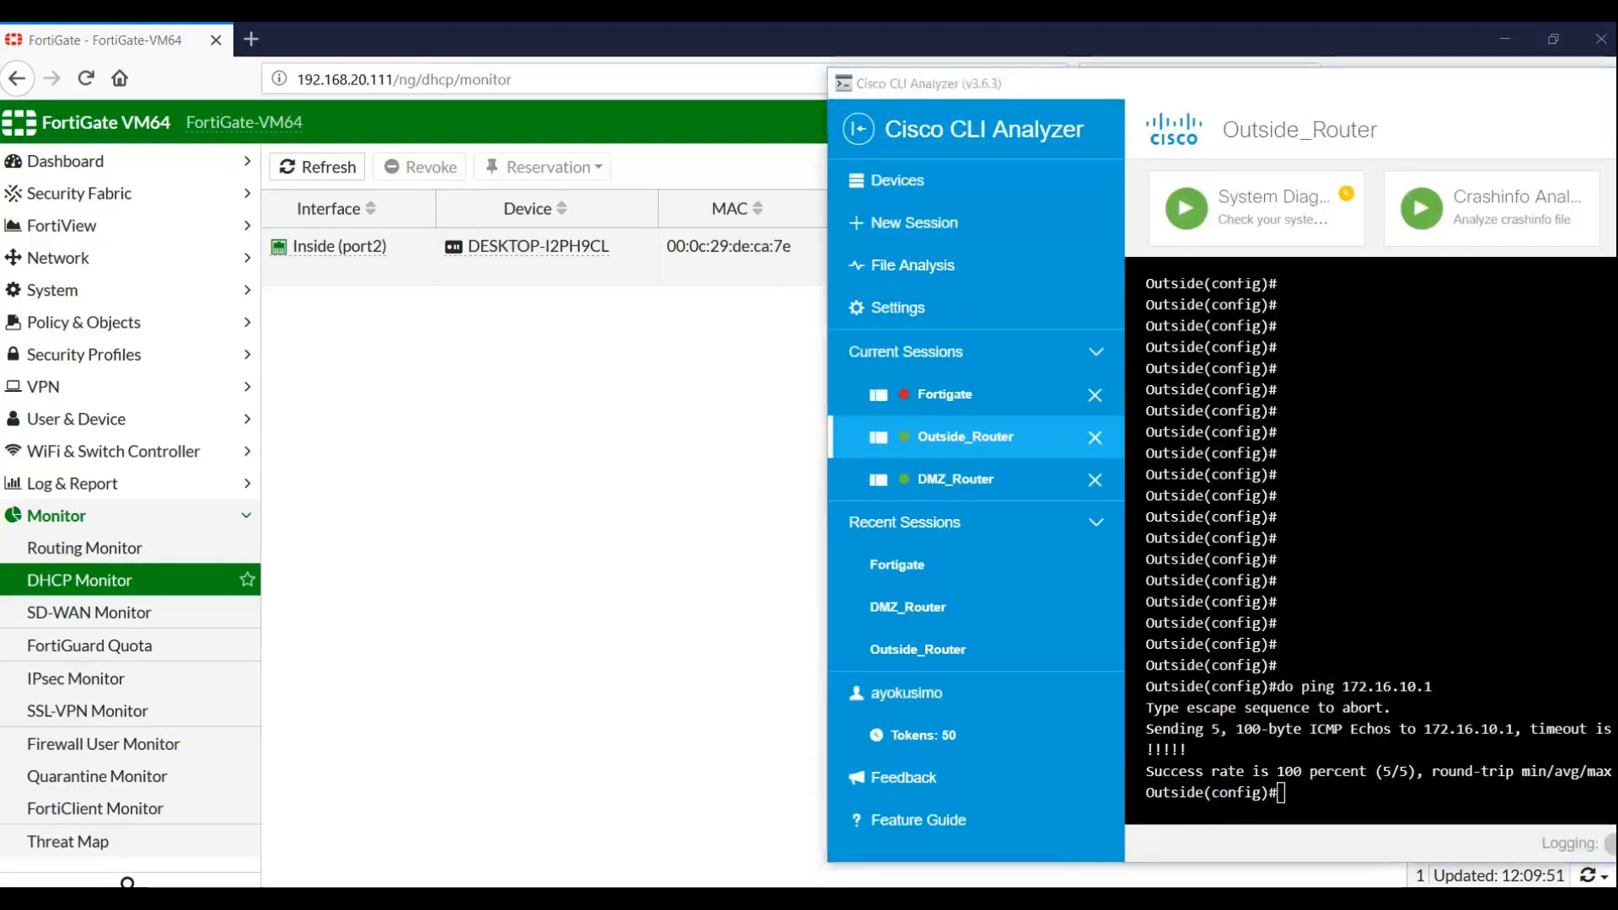
pyautogui.click(1087, 898)
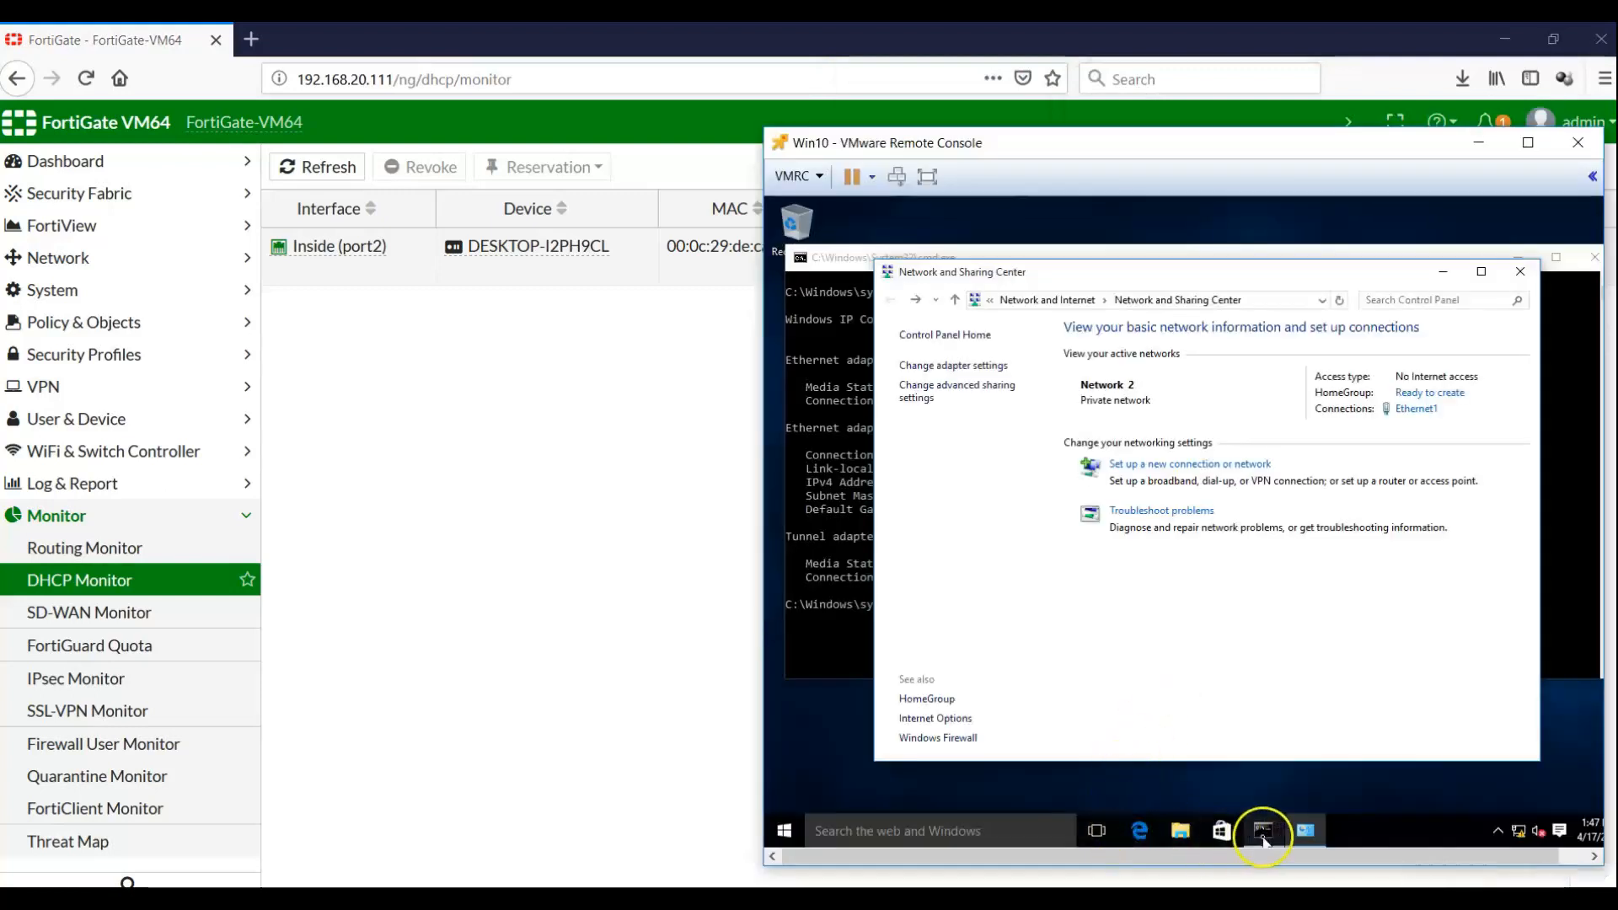
pyautogui.click(1263, 830)
pyautogui.click(1133, 604)
pyautogui.write('cl')
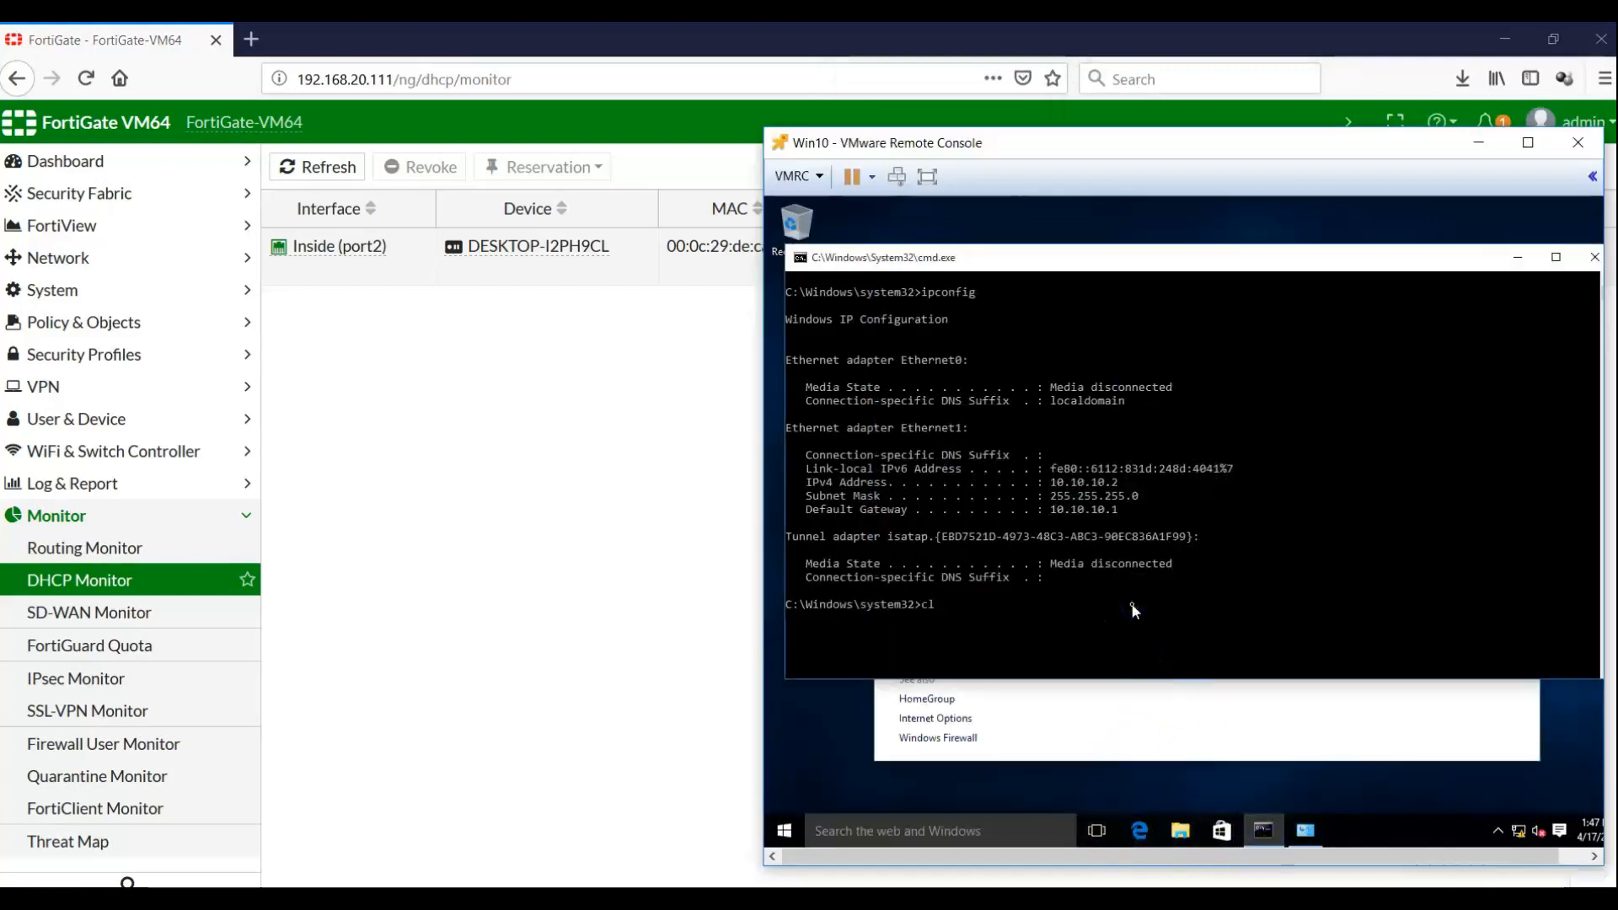
pyautogui.write('s')
pyautogui.press('Return')
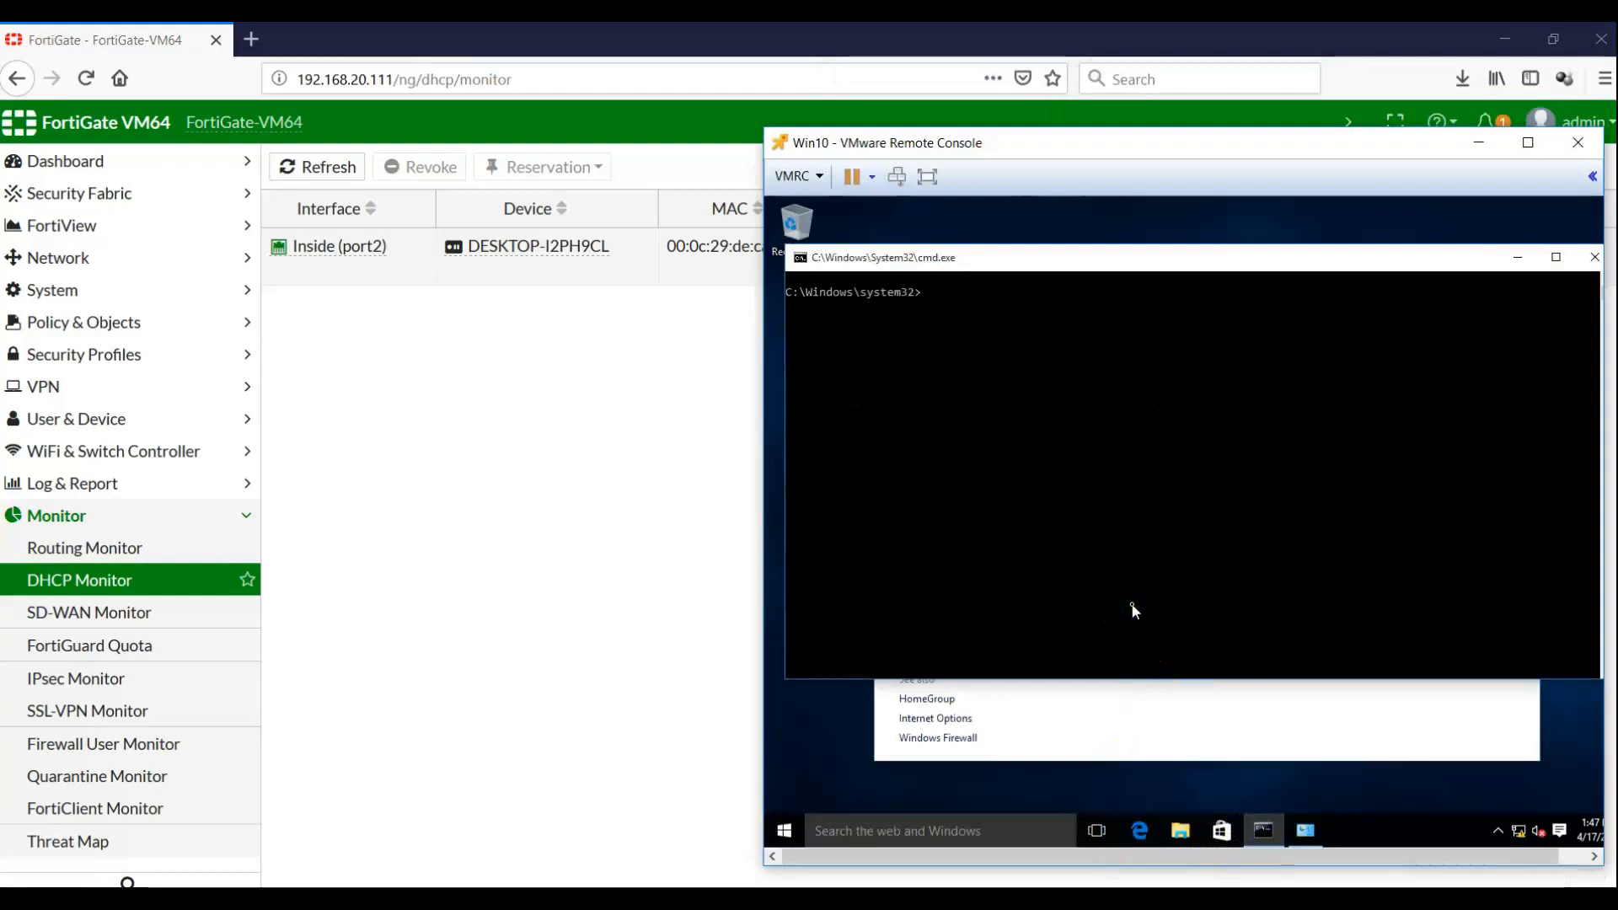
pyautogui.write('ipconfig /all')
pyautogui.press('Return')
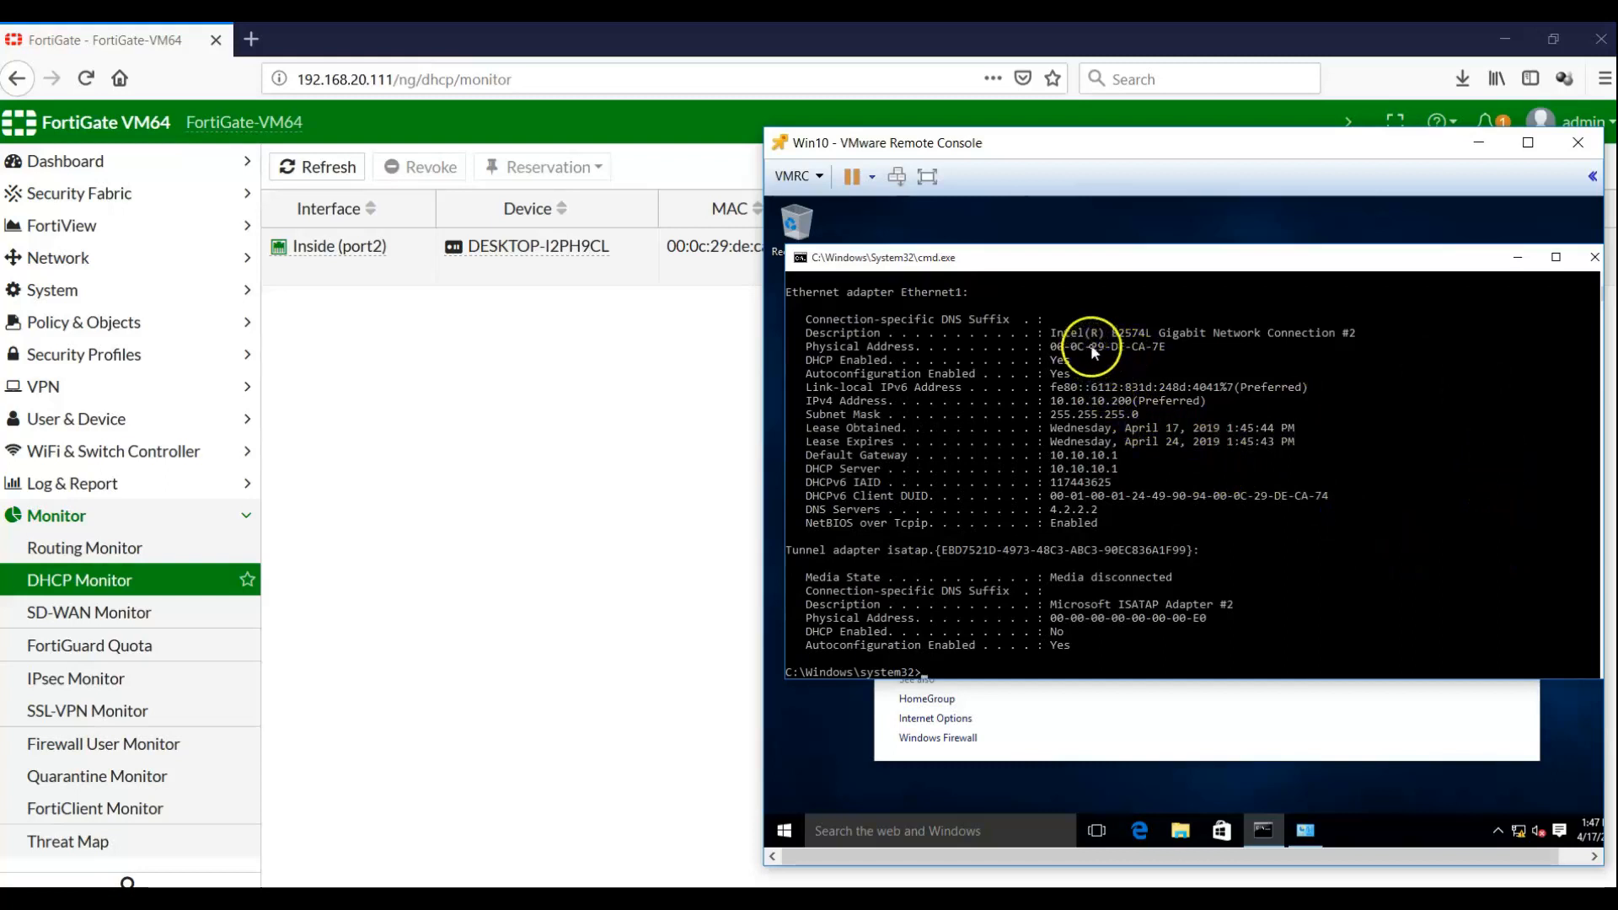
# Highlight the adapter's MAC address and position the VM beside the DHCP lease table
pyautogui.moveTo(1091, 345); pyautogui.dragTo(1167, 349)
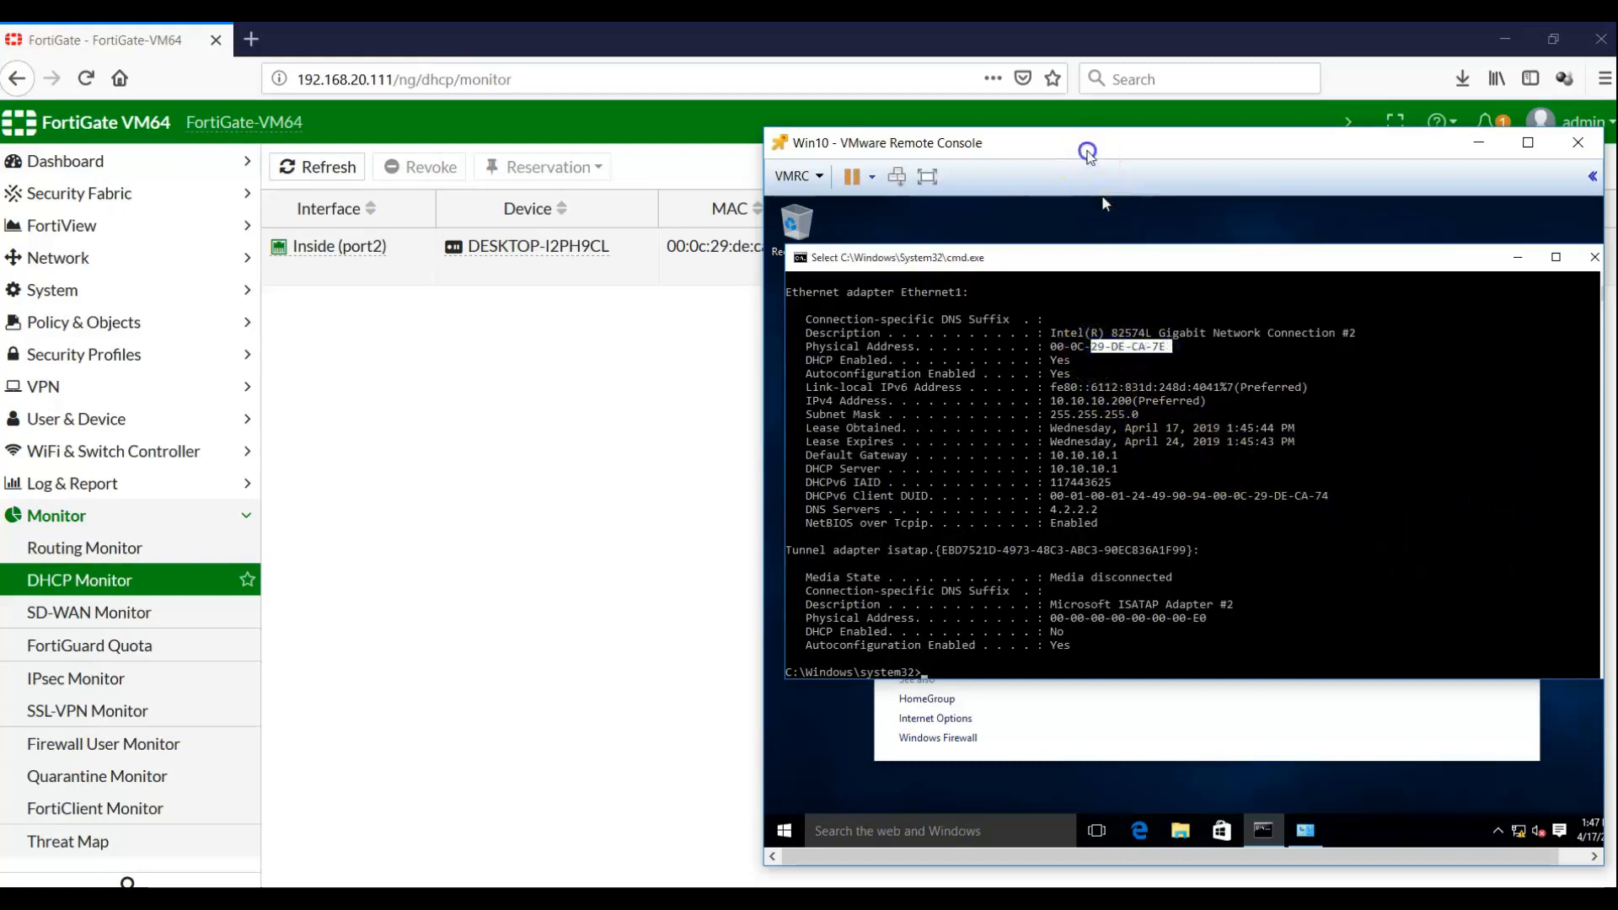
pyautogui.moveTo(1086, 142); pyautogui.dragTo(1138, 323)
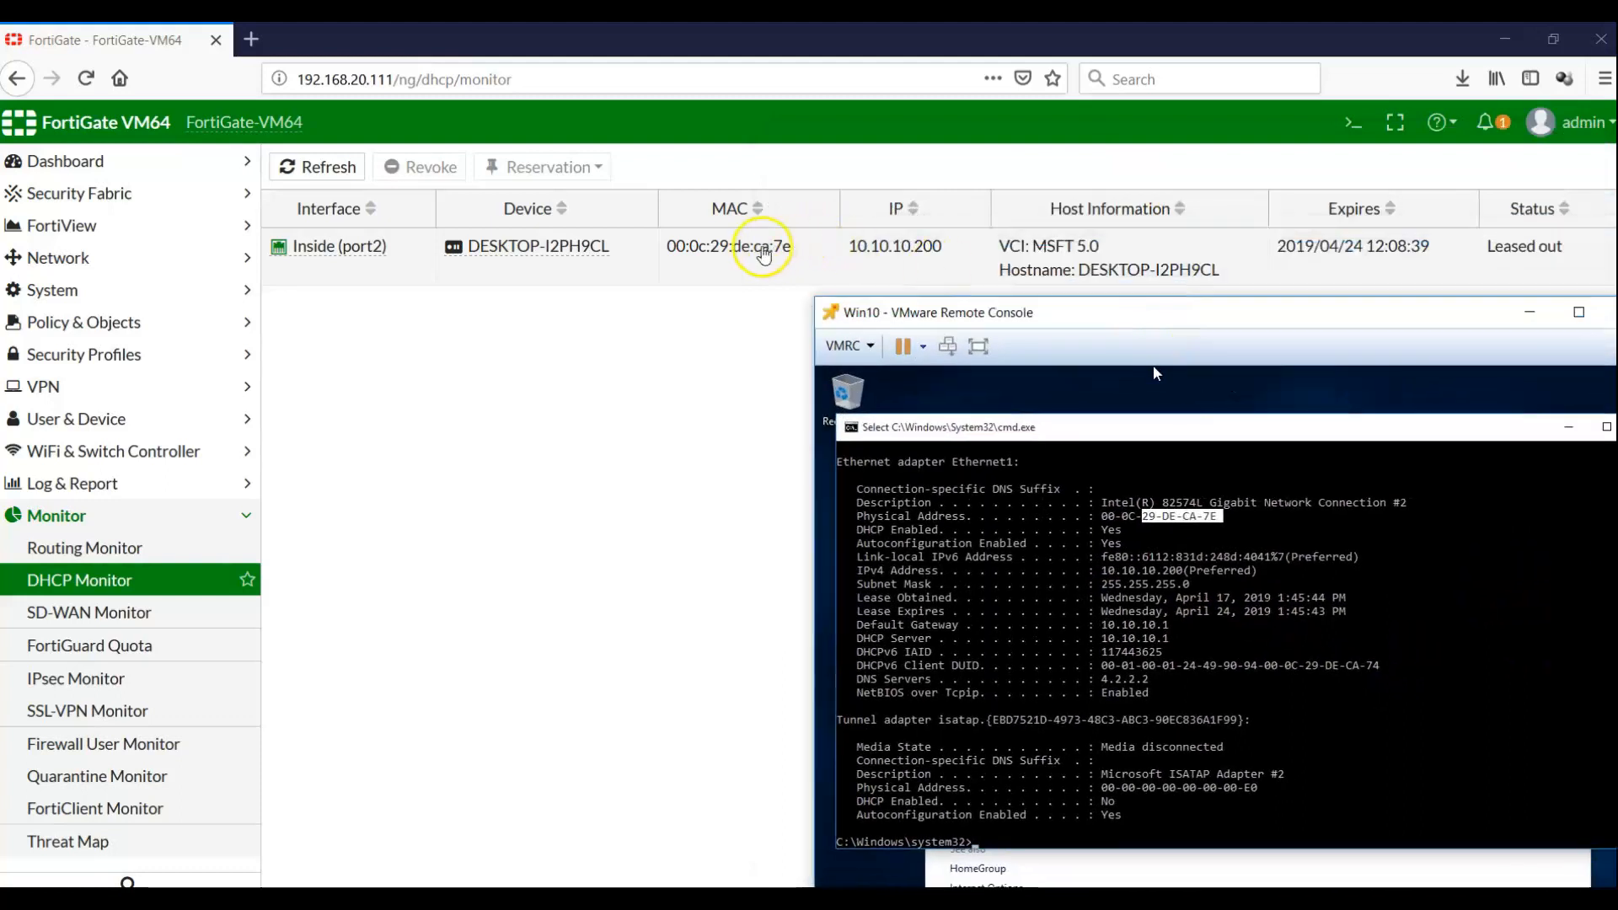
pyautogui.moveTo(1058, 306); pyautogui.dragTo(1029, 186)
# Reopen port2 (Inside), expand its advanced DHCP options, and begin a new assignment rule
pyautogui.click(141, 590)
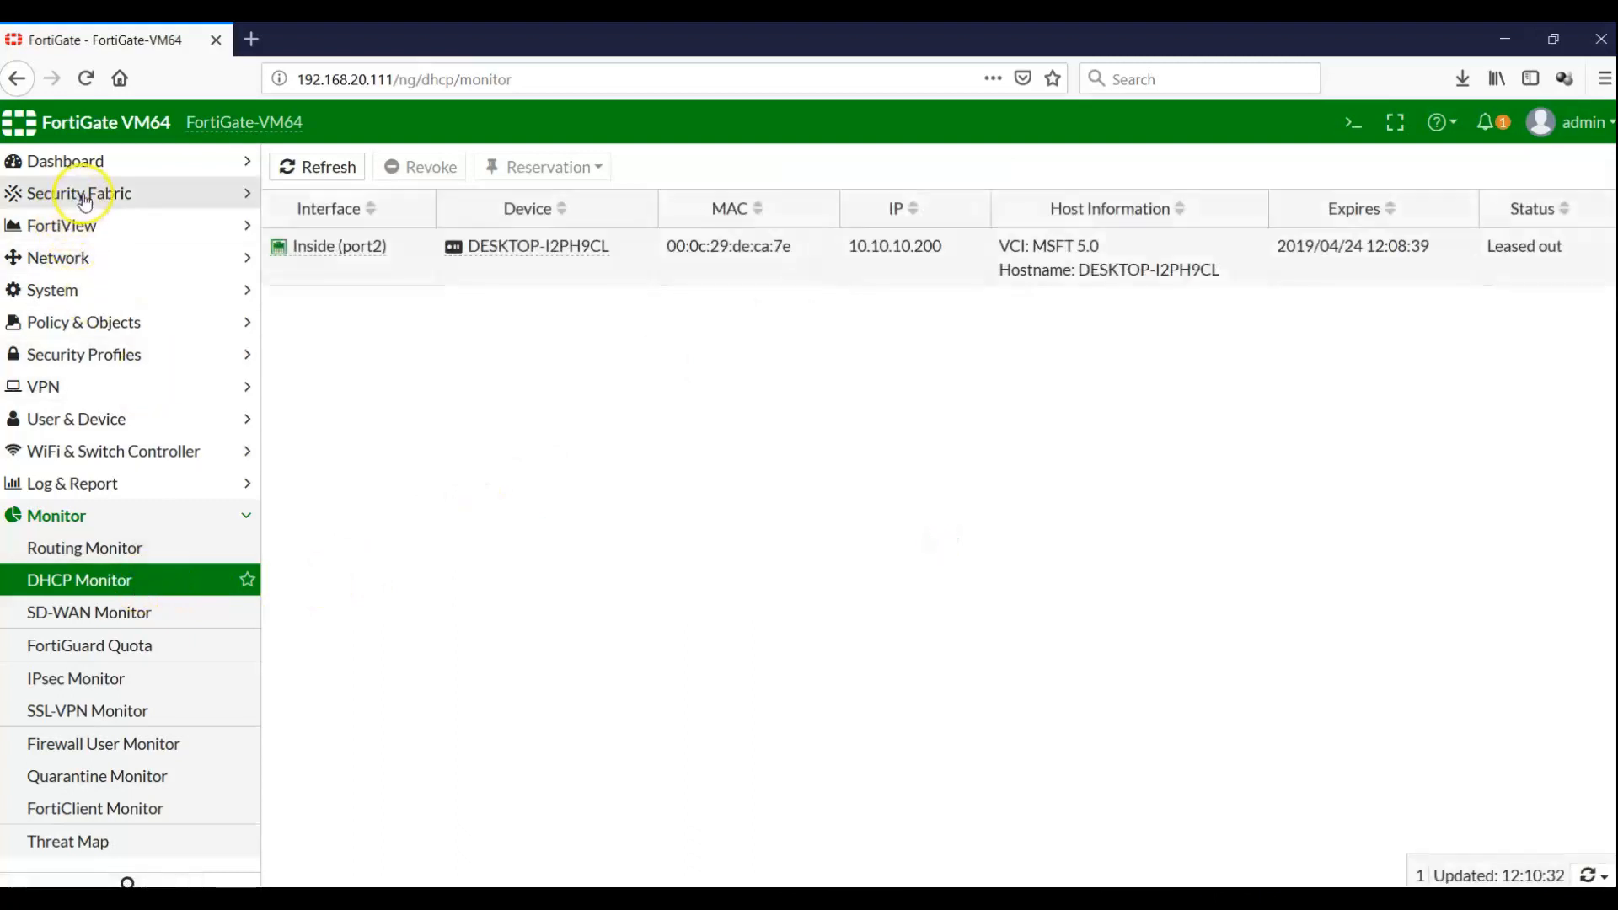
pyautogui.click(65, 259)
pyautogui.click(97, 295)
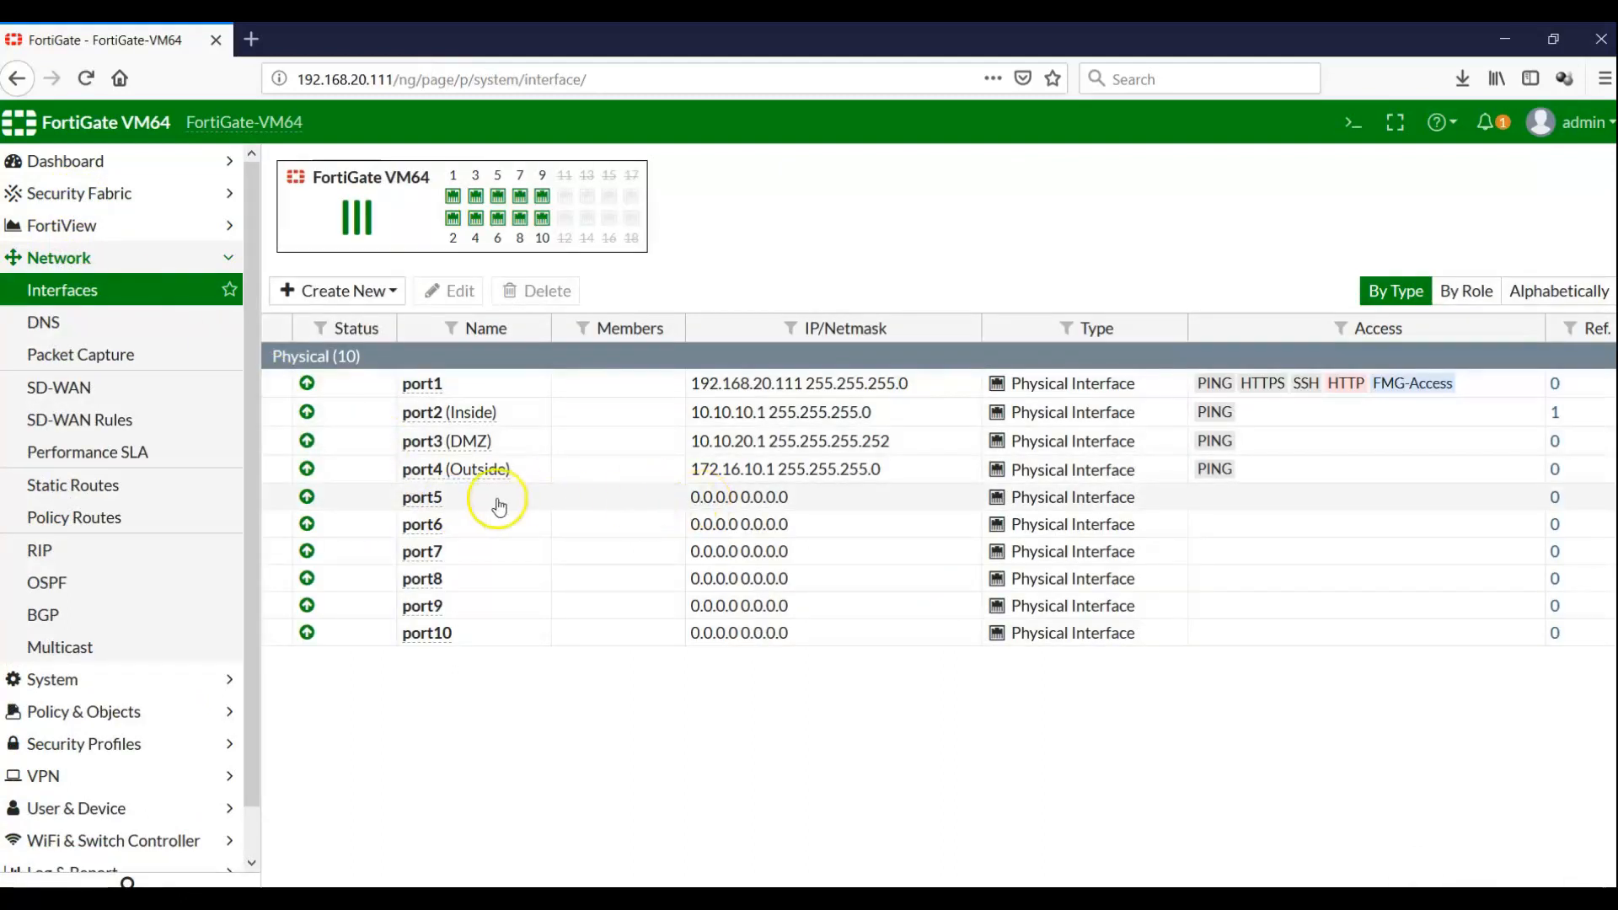
pyautogui.doubleClick(465, 413)
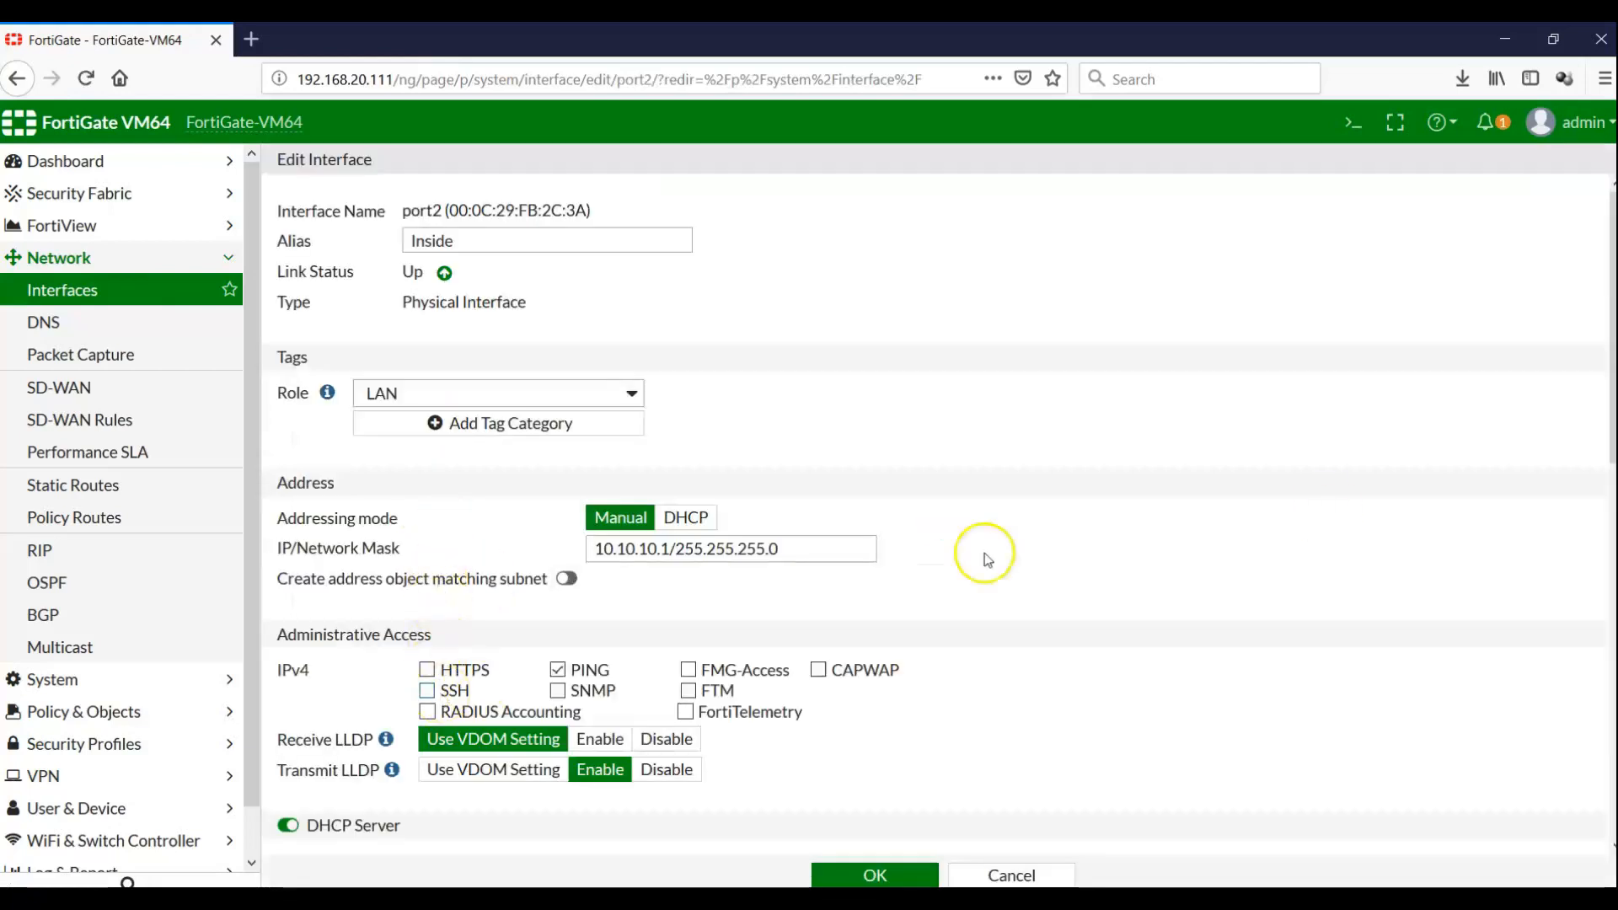
pyautogui.moveTo(1610, 446); pyautogui.dragTo(1608, 661)
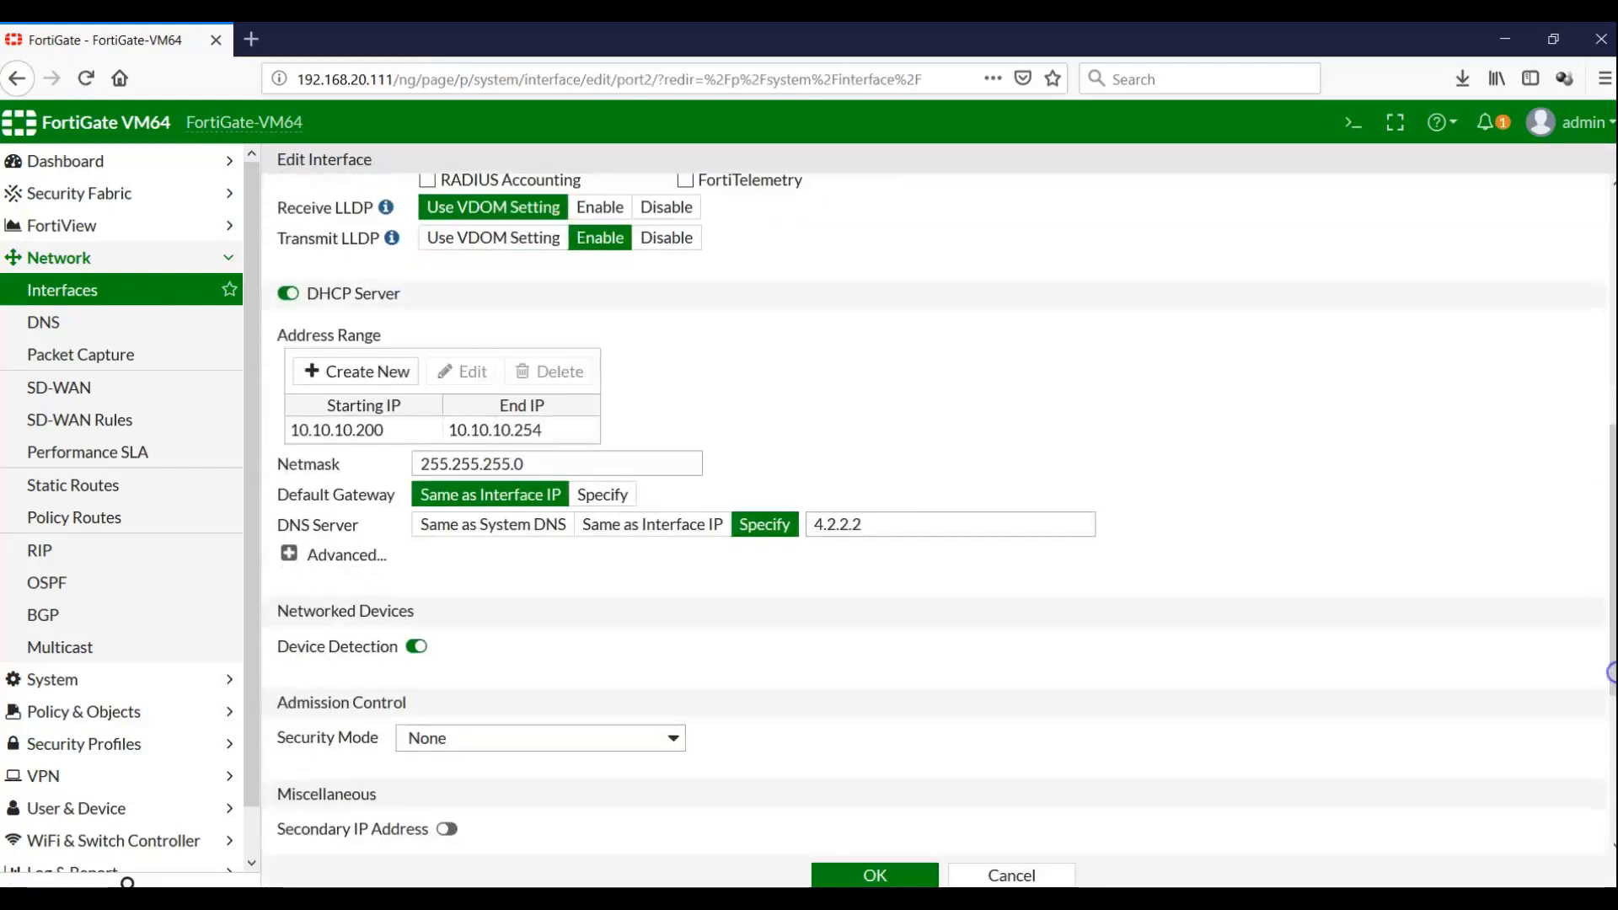
pyautogui.click(291, 554)
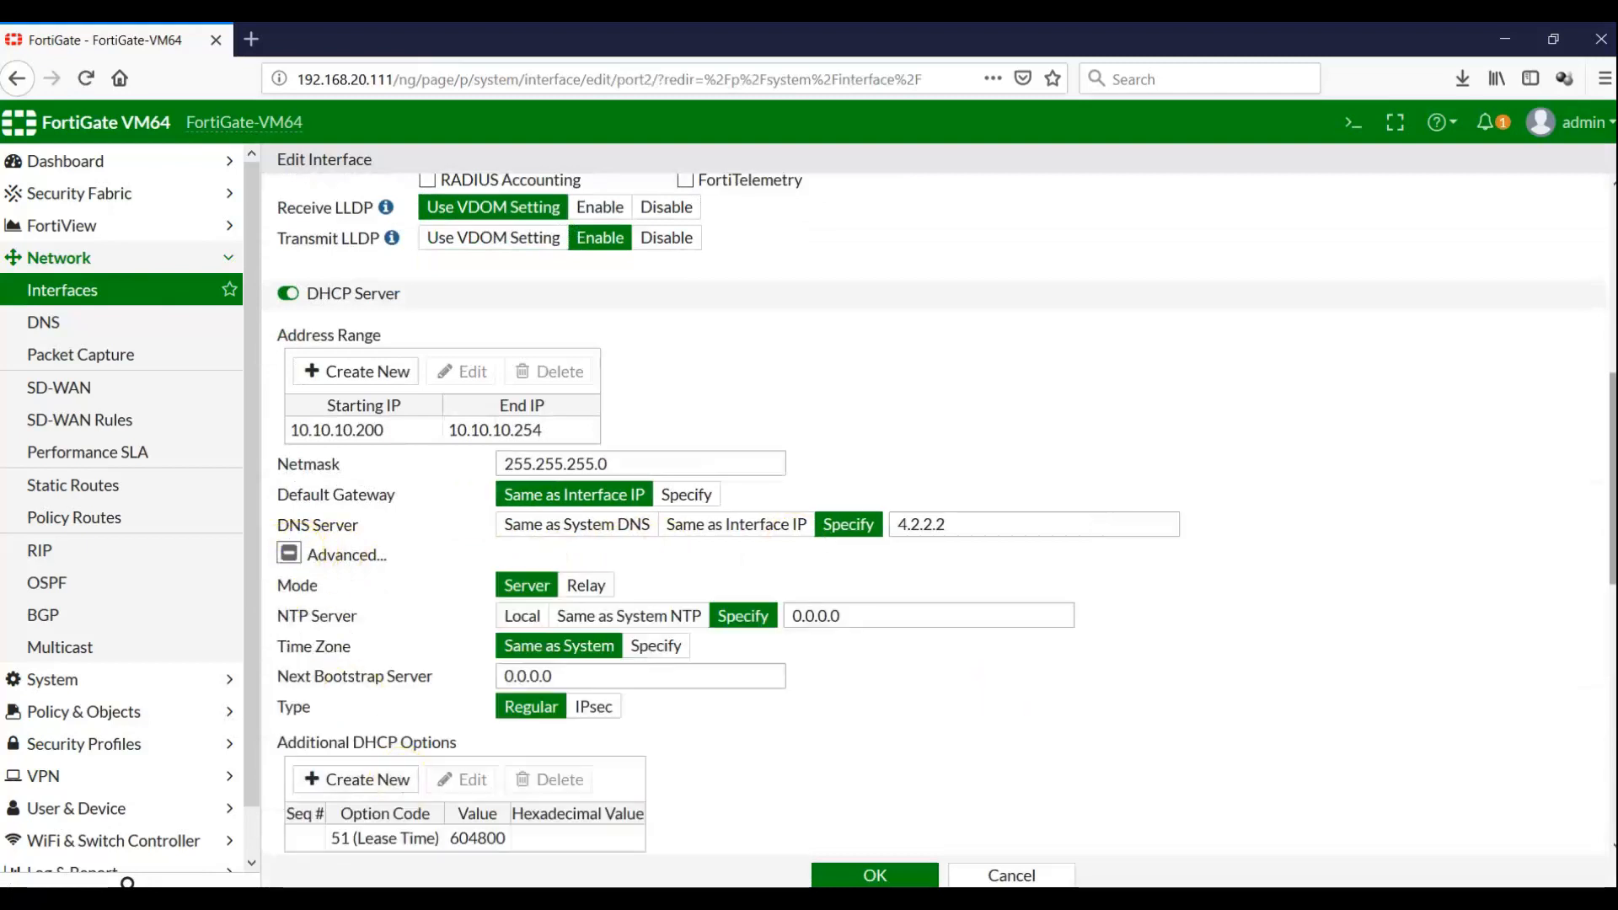
pyautogui.moveTo(1610, 546); pyautogui.dragTo(1609, 742)
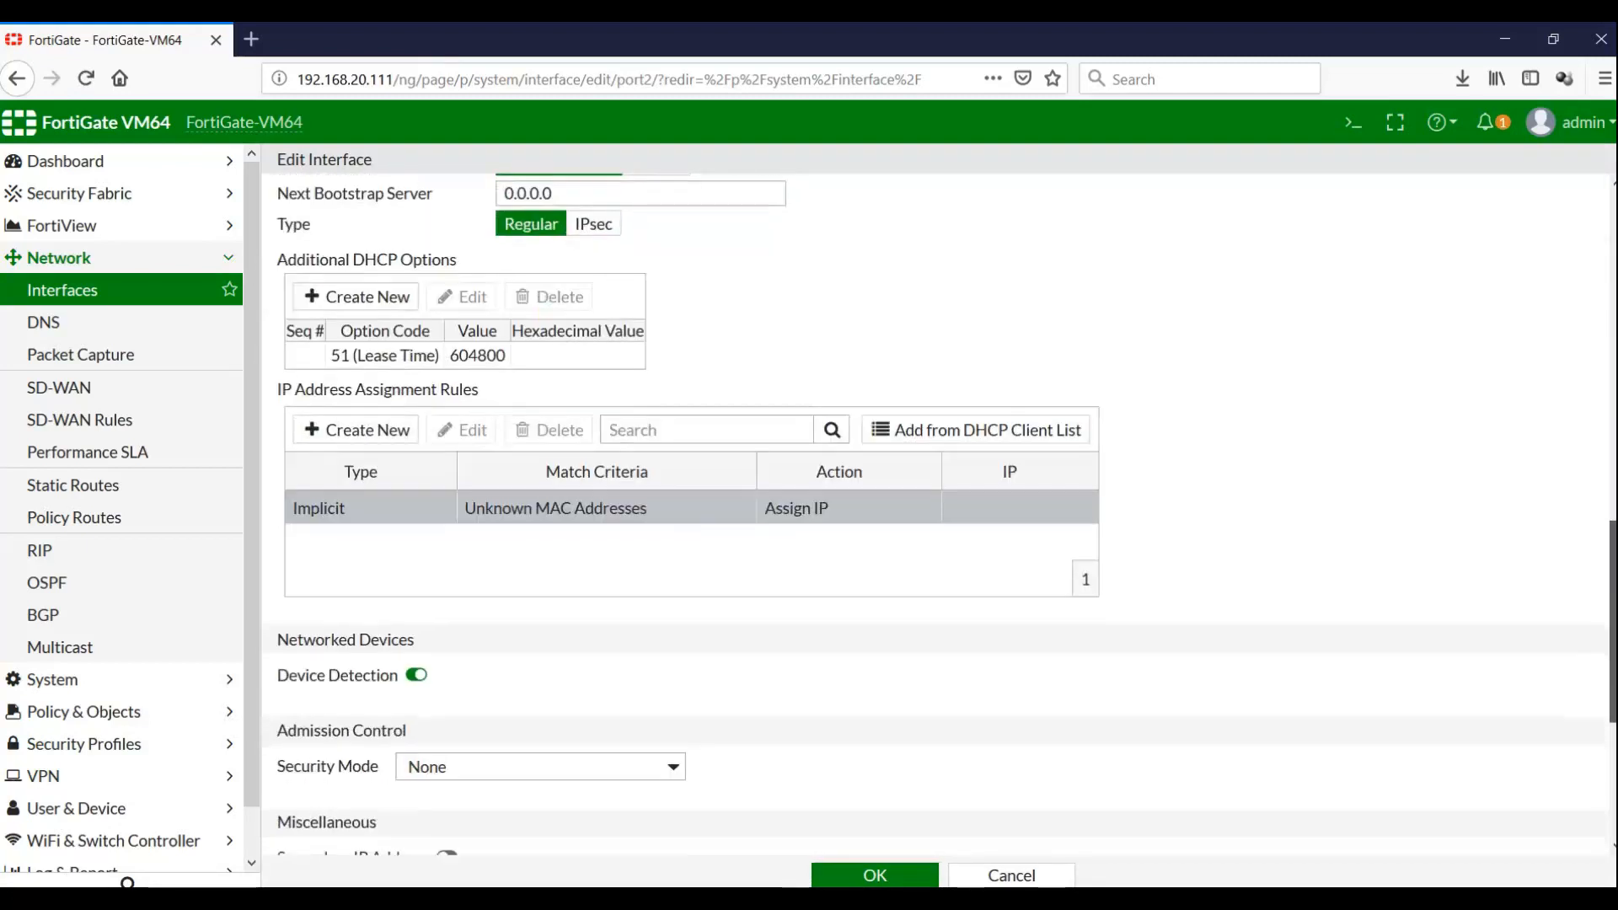
pyautogui.click(387, 432)
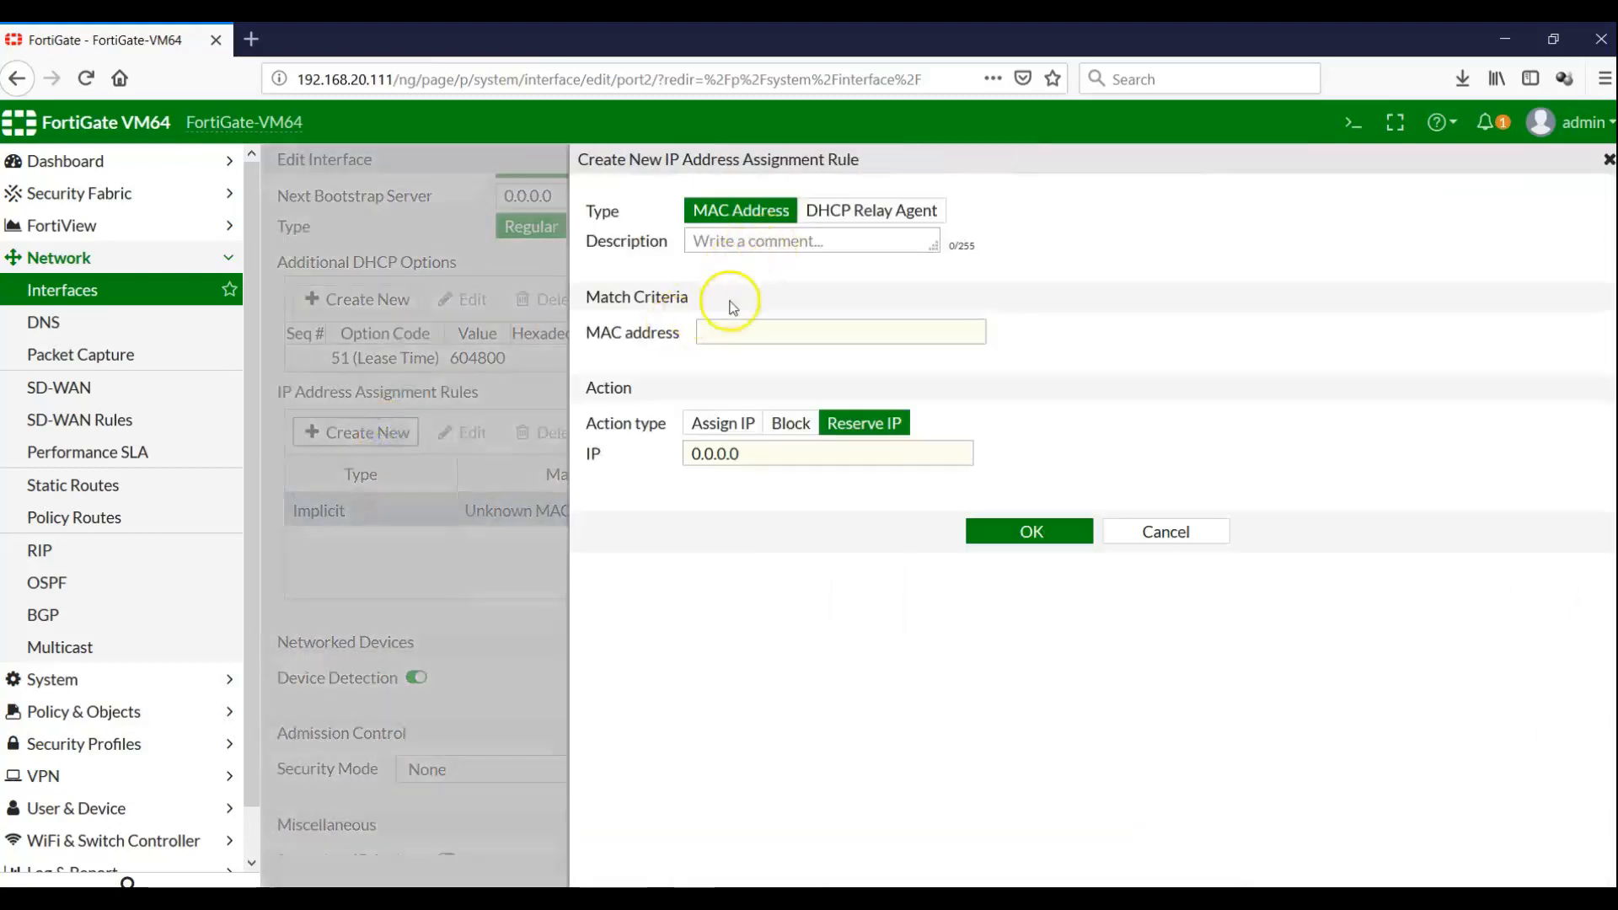
# Enter the client's MAC 00:0c:29:de:ca:7e in the rule, set Action to Block, and save
pyautogui.click(722, 330)
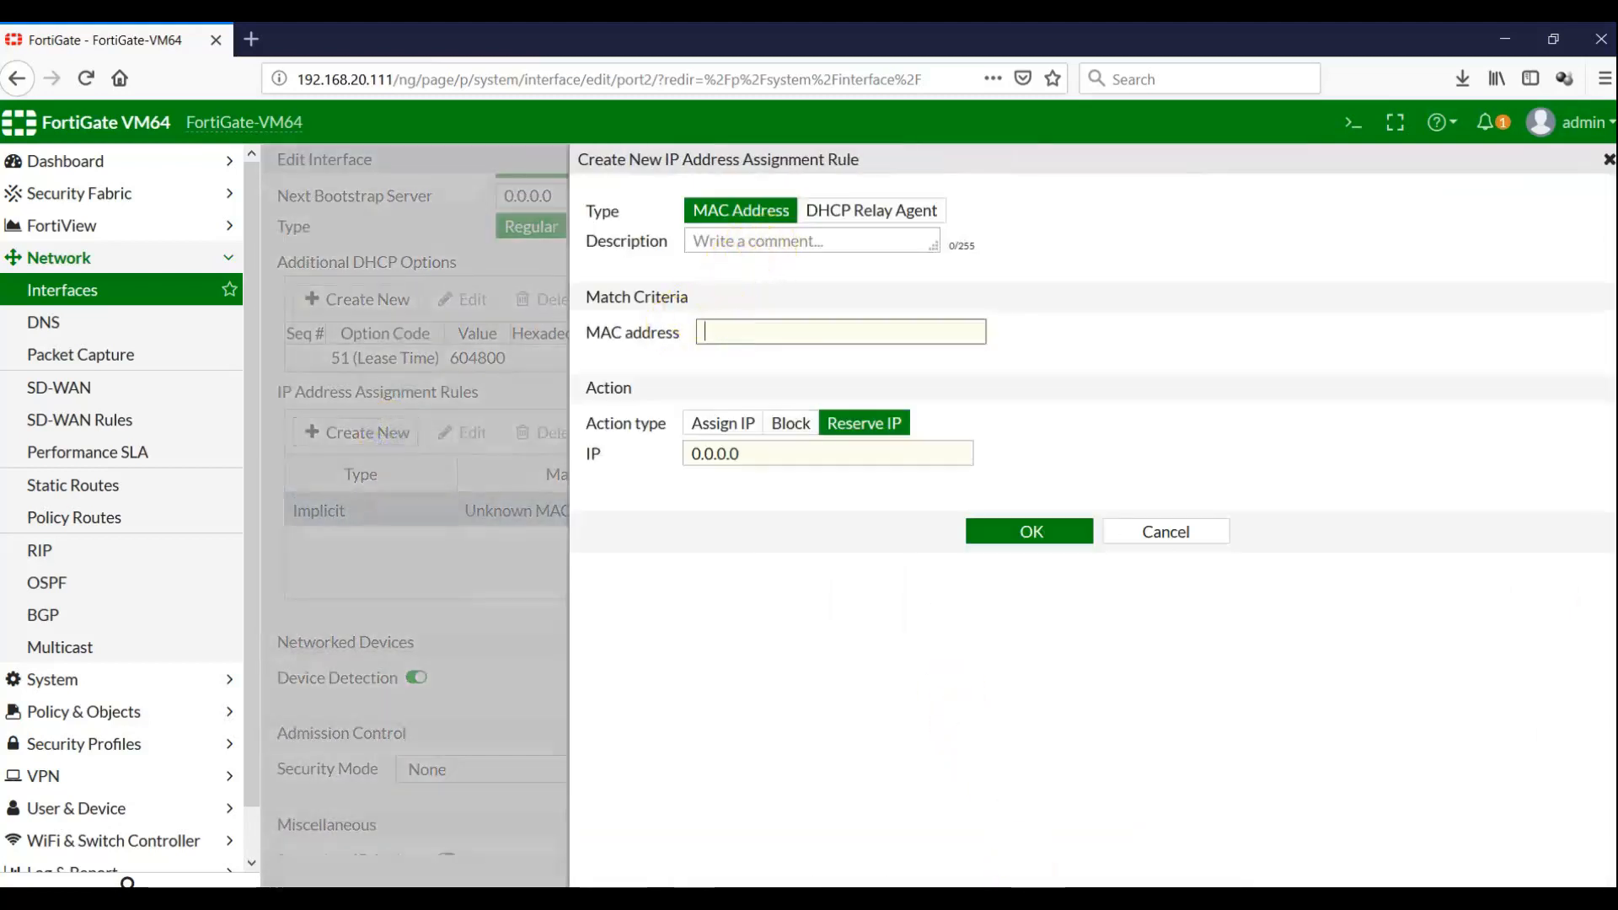
pyautogui.click(1037, 901)
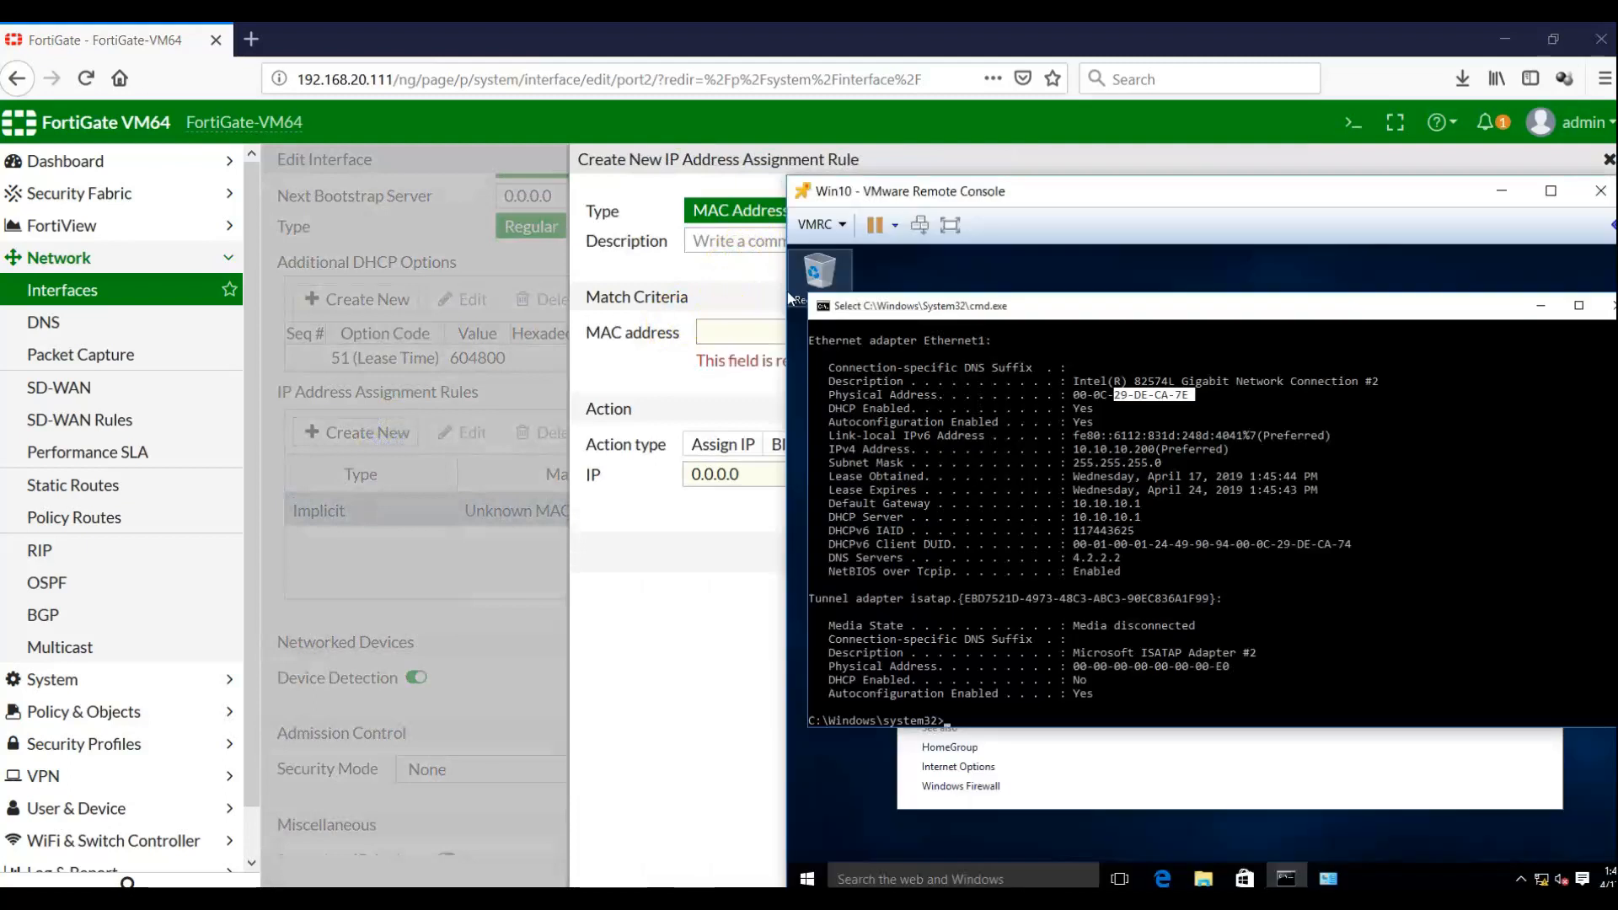
pyautogui.click(1075, 395)
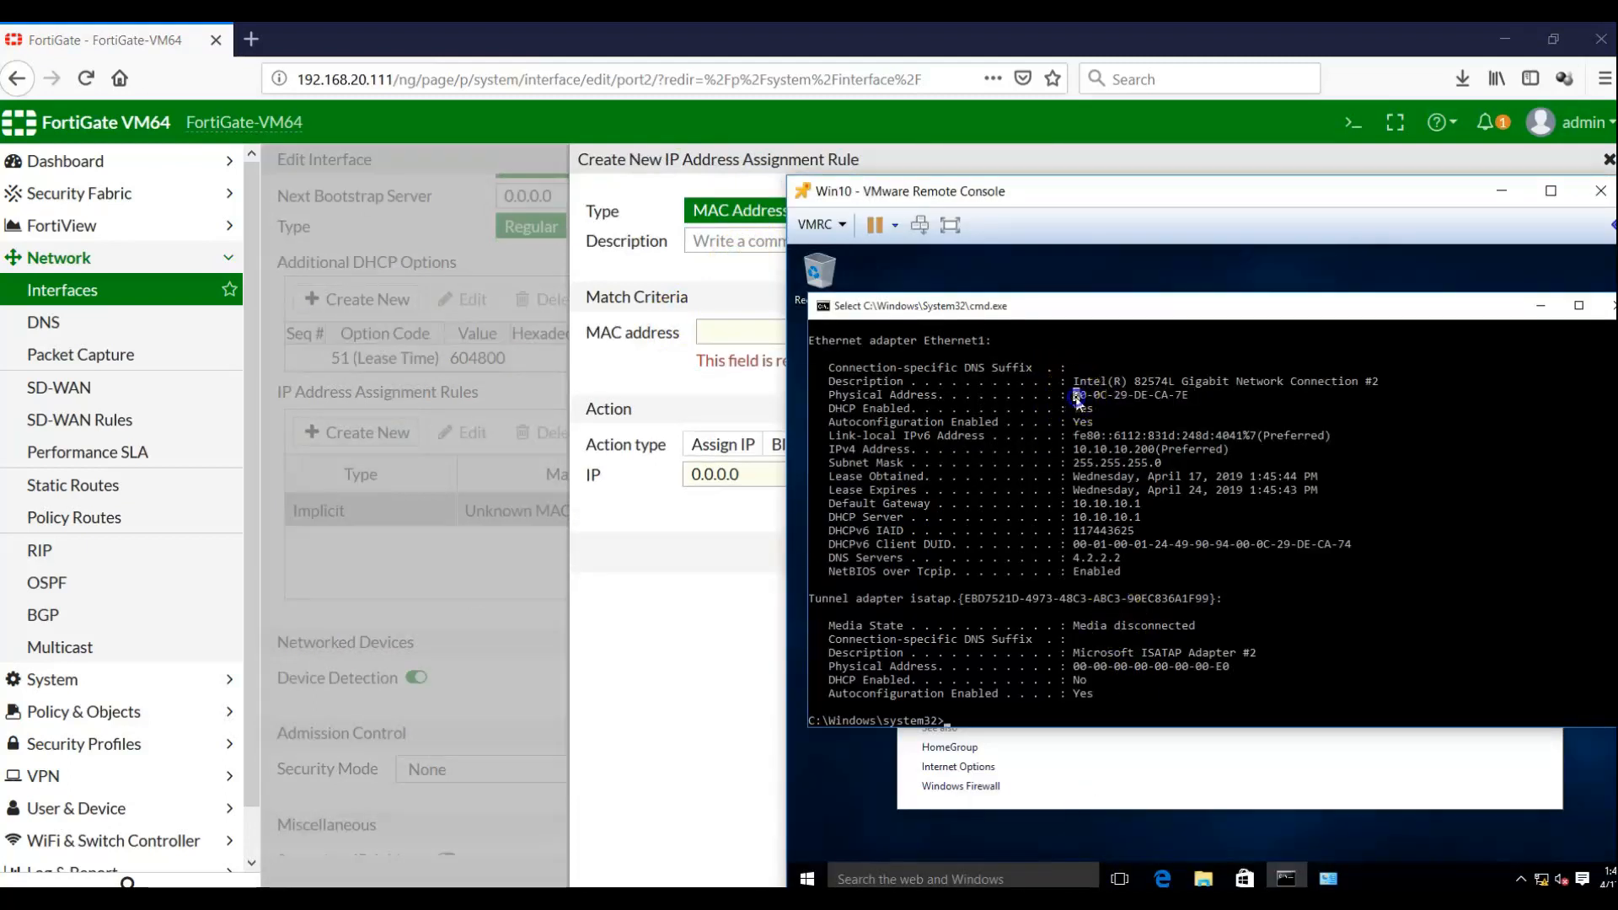
pyautogui.rightClick(1173, 399)
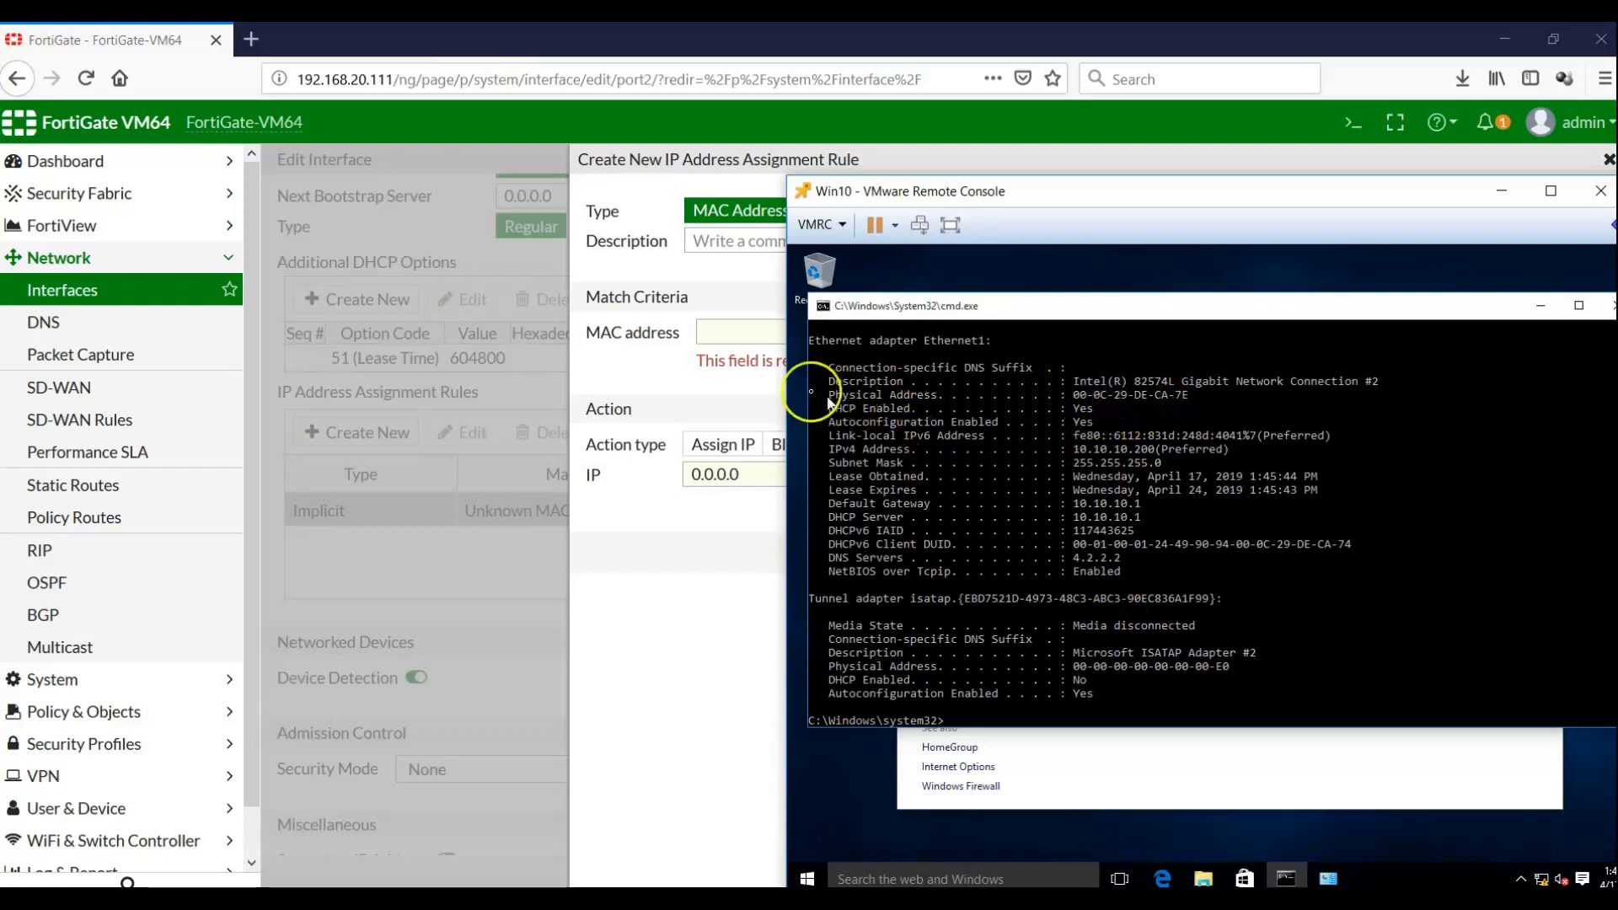
pyautogui.click(740, 334)
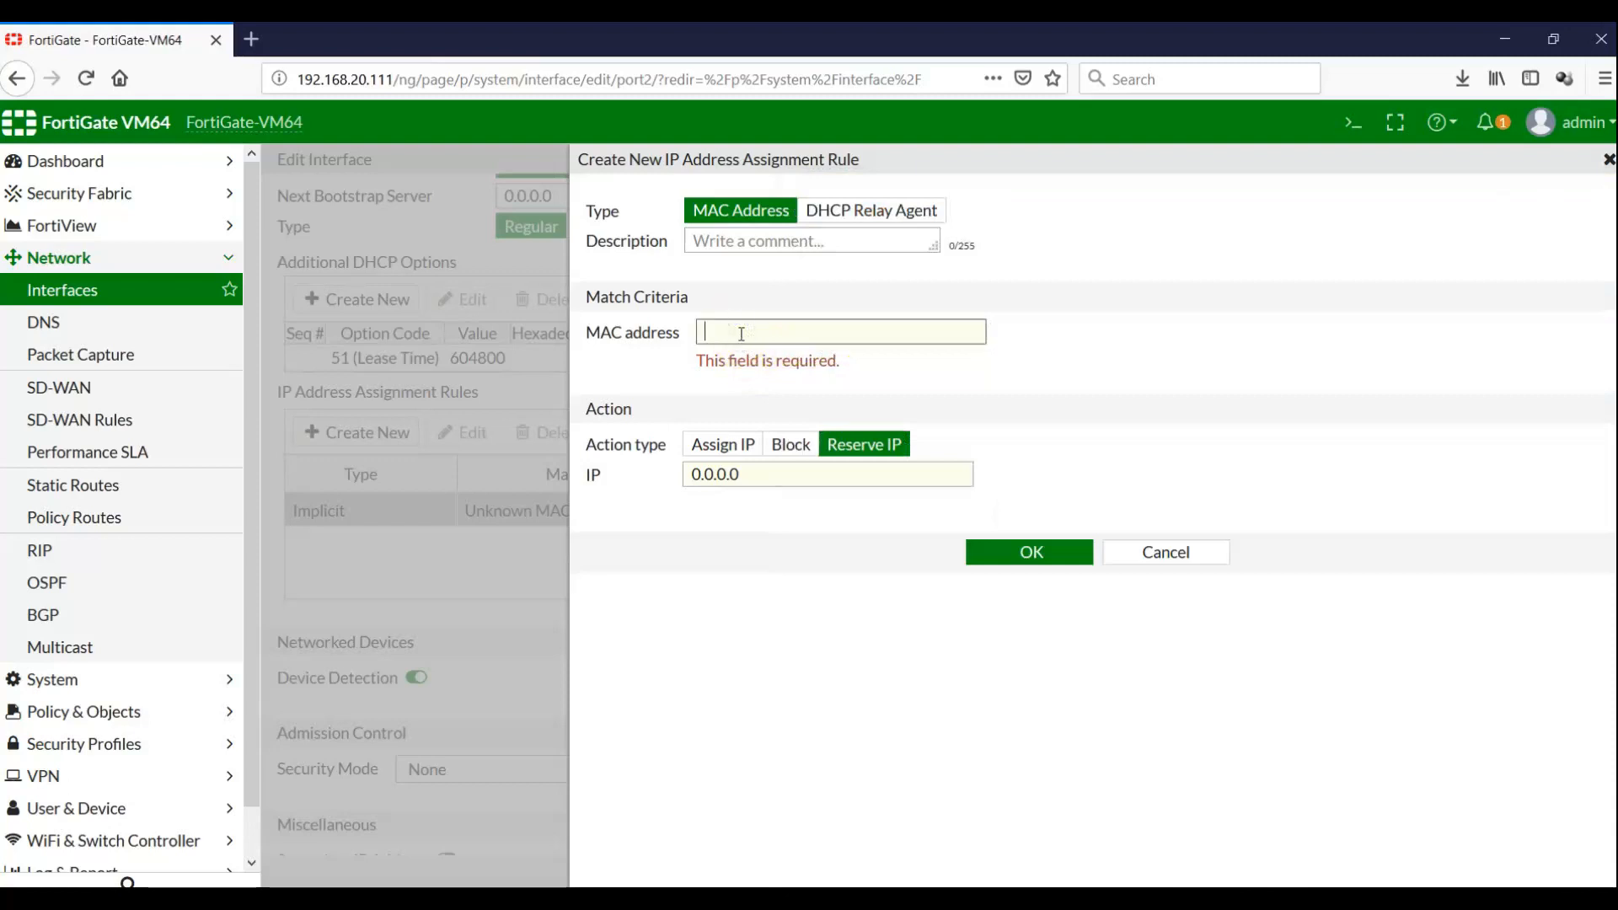
pyautogui.write('00:0c:29:')
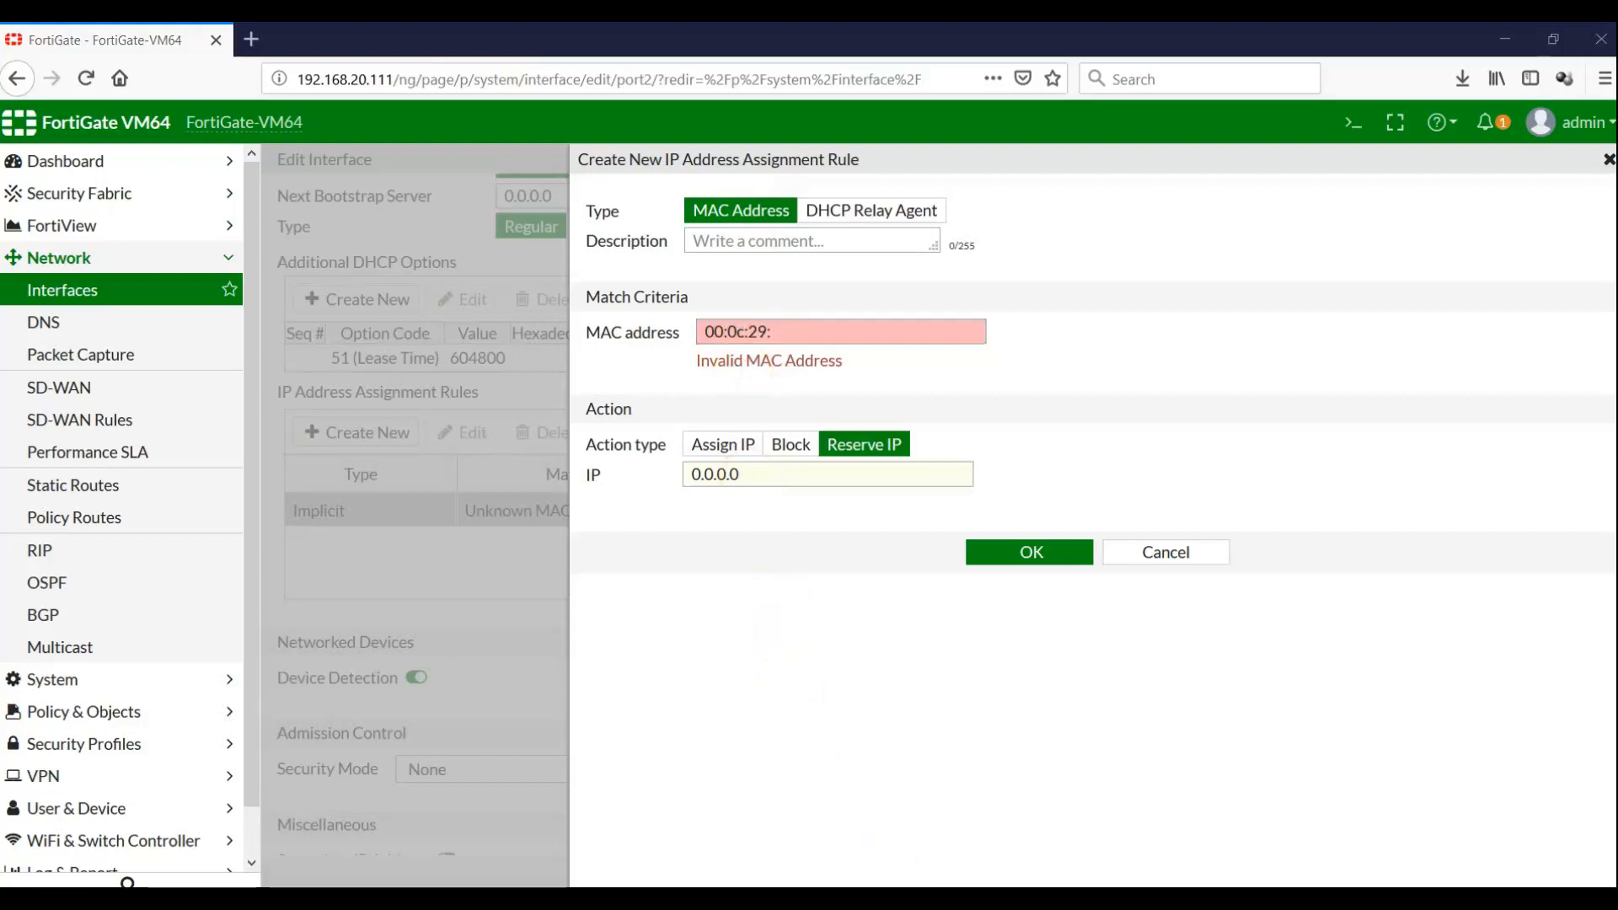
pyautogui.hotkey('alt', 'Tab')
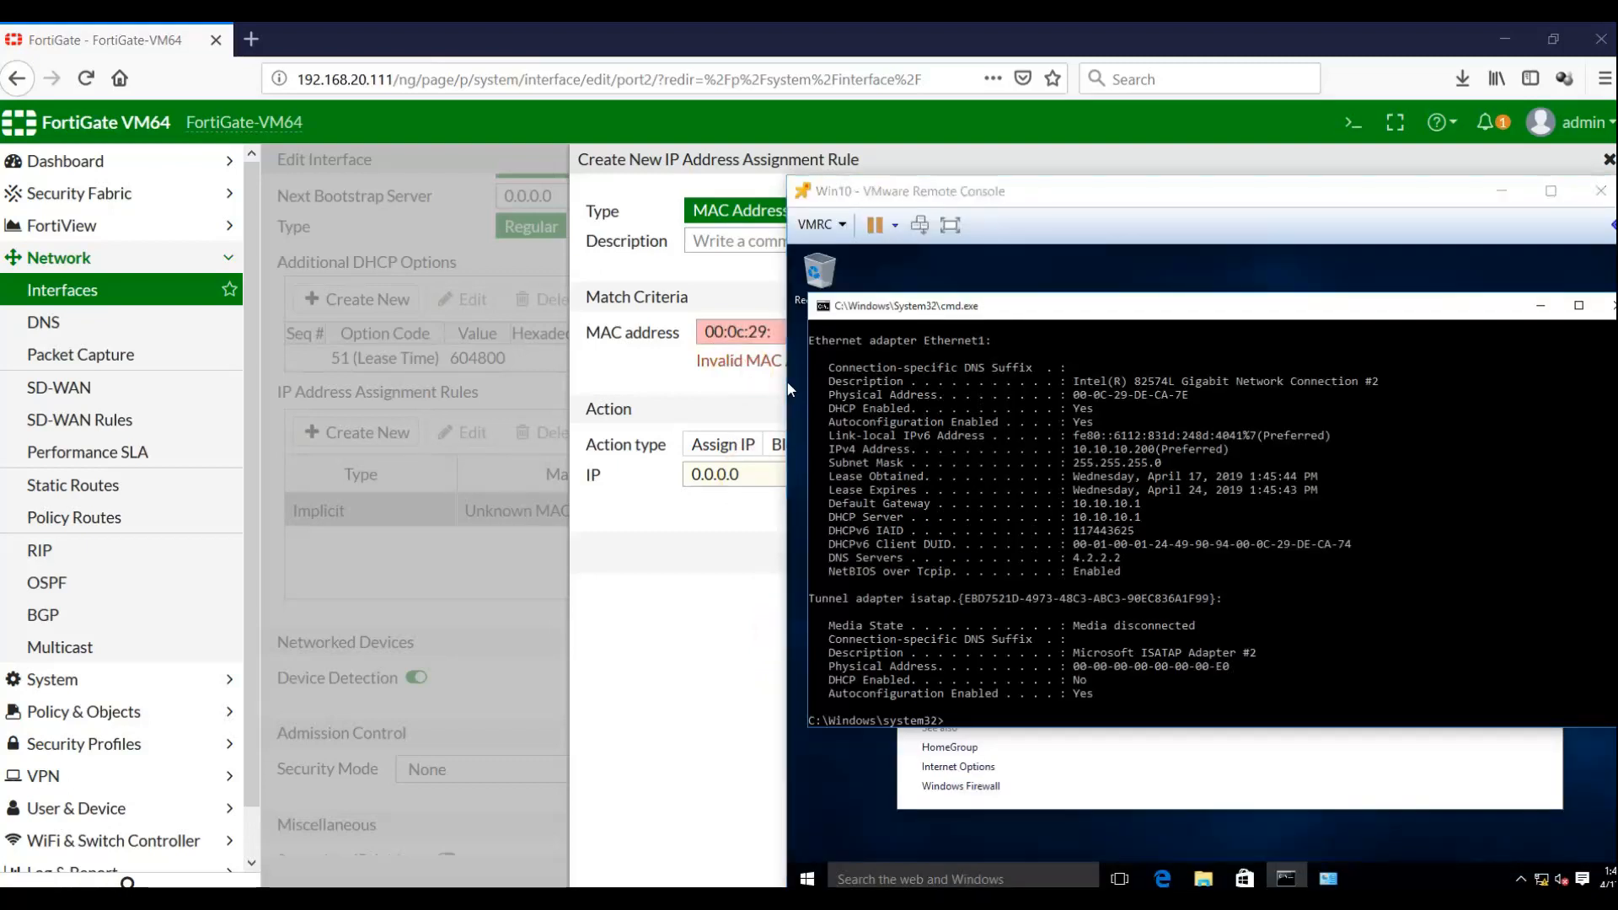
pyautogui.hotkey('alt', 'Tab')
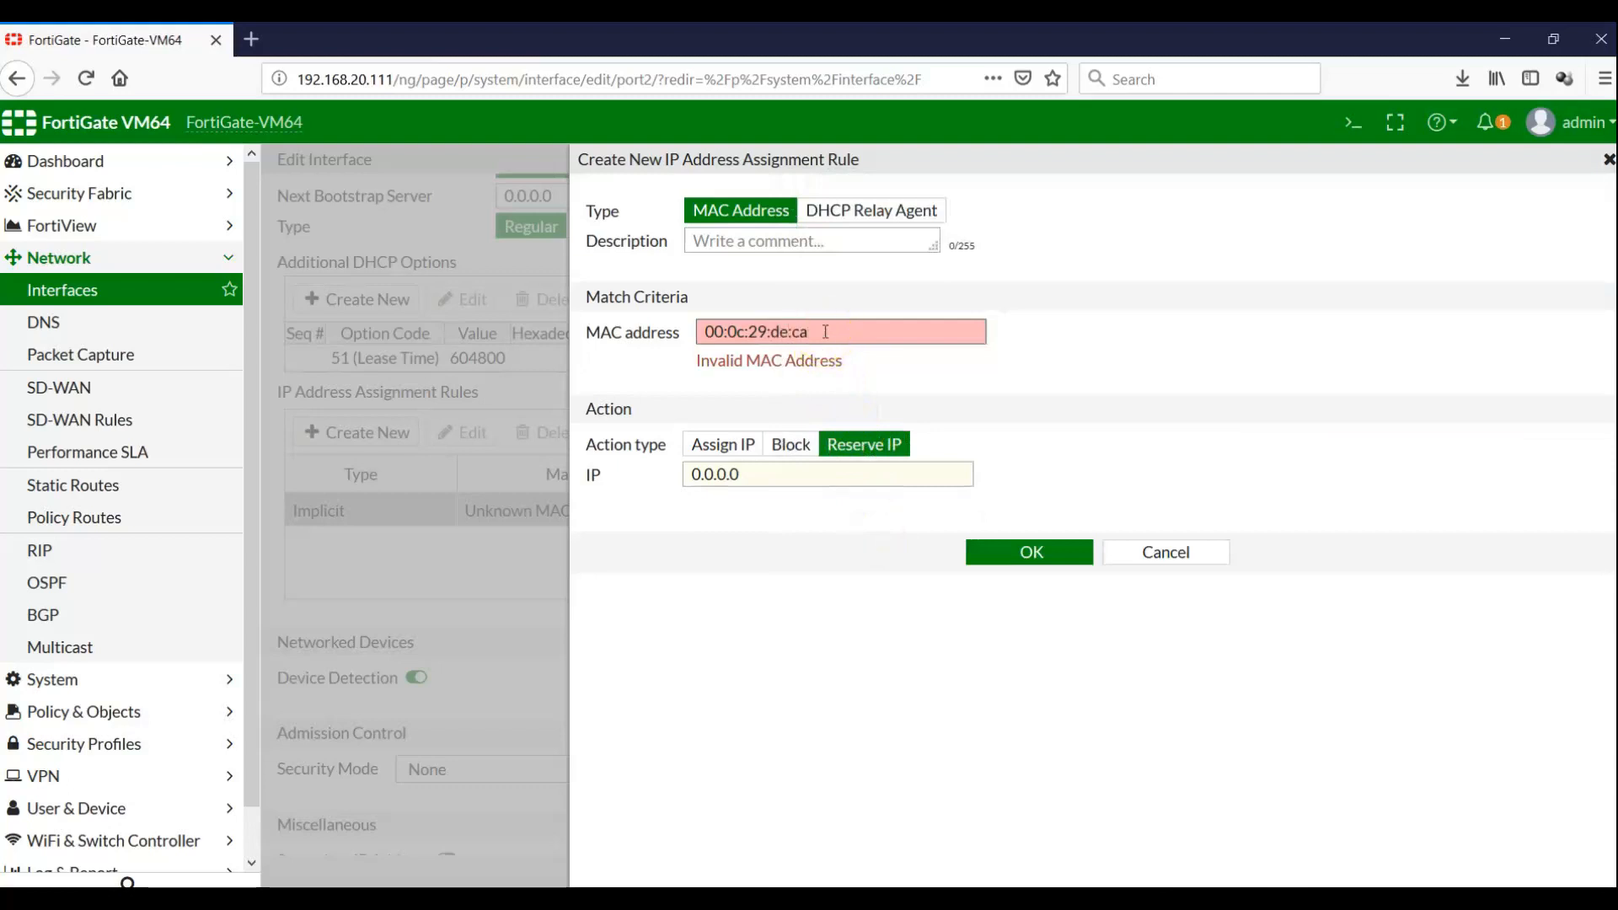
pyautogui.write('8')
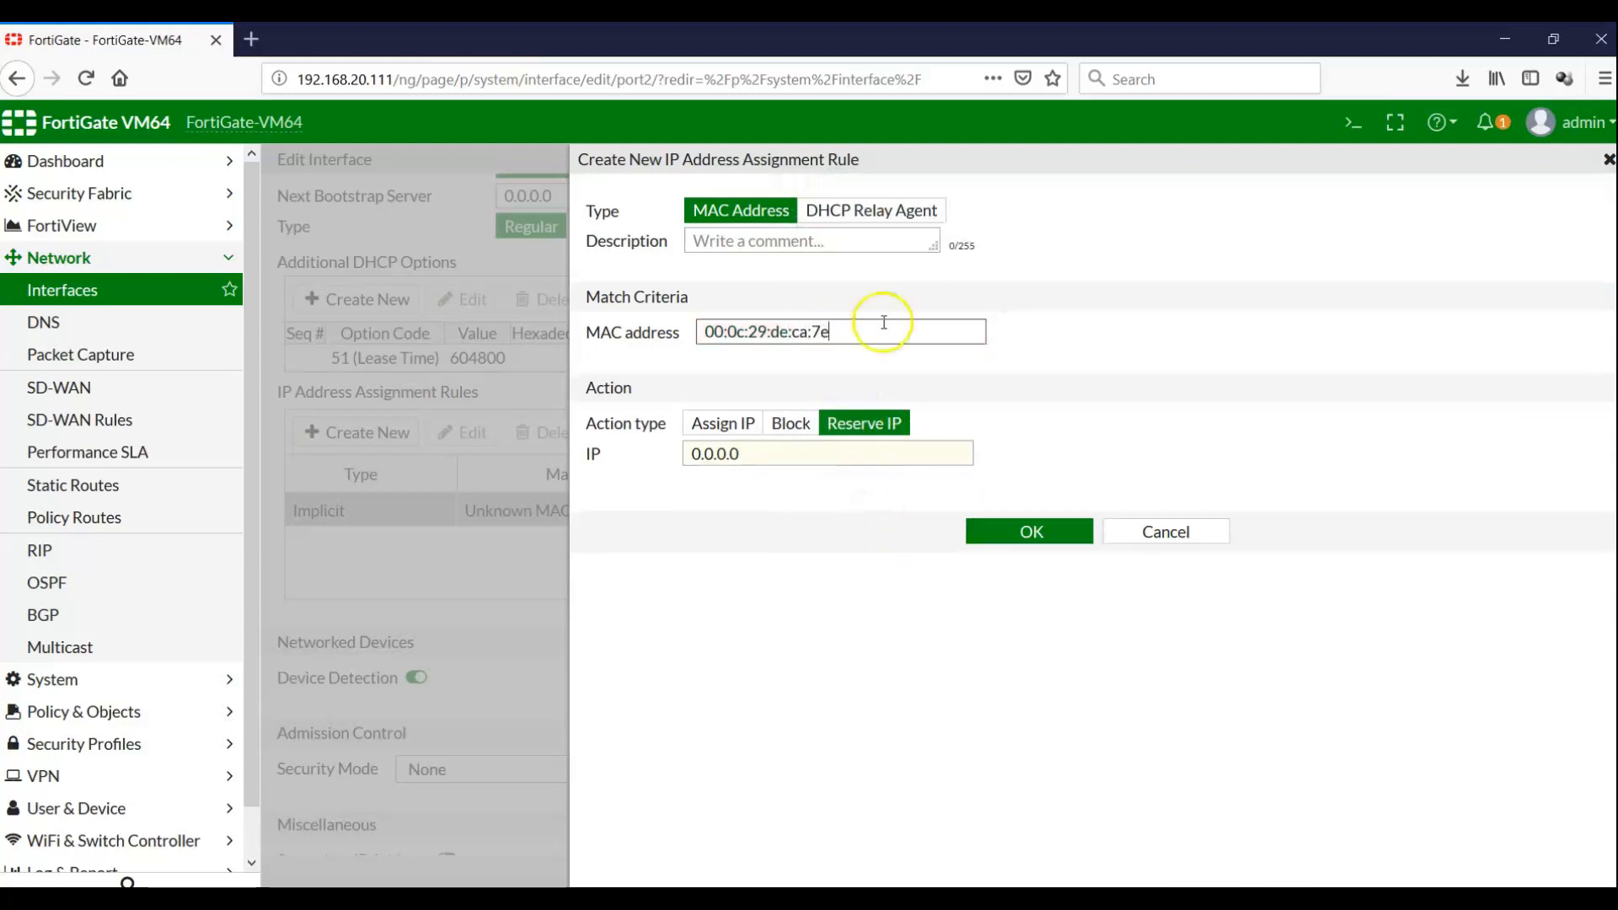
pyautogui.click(785, 423)
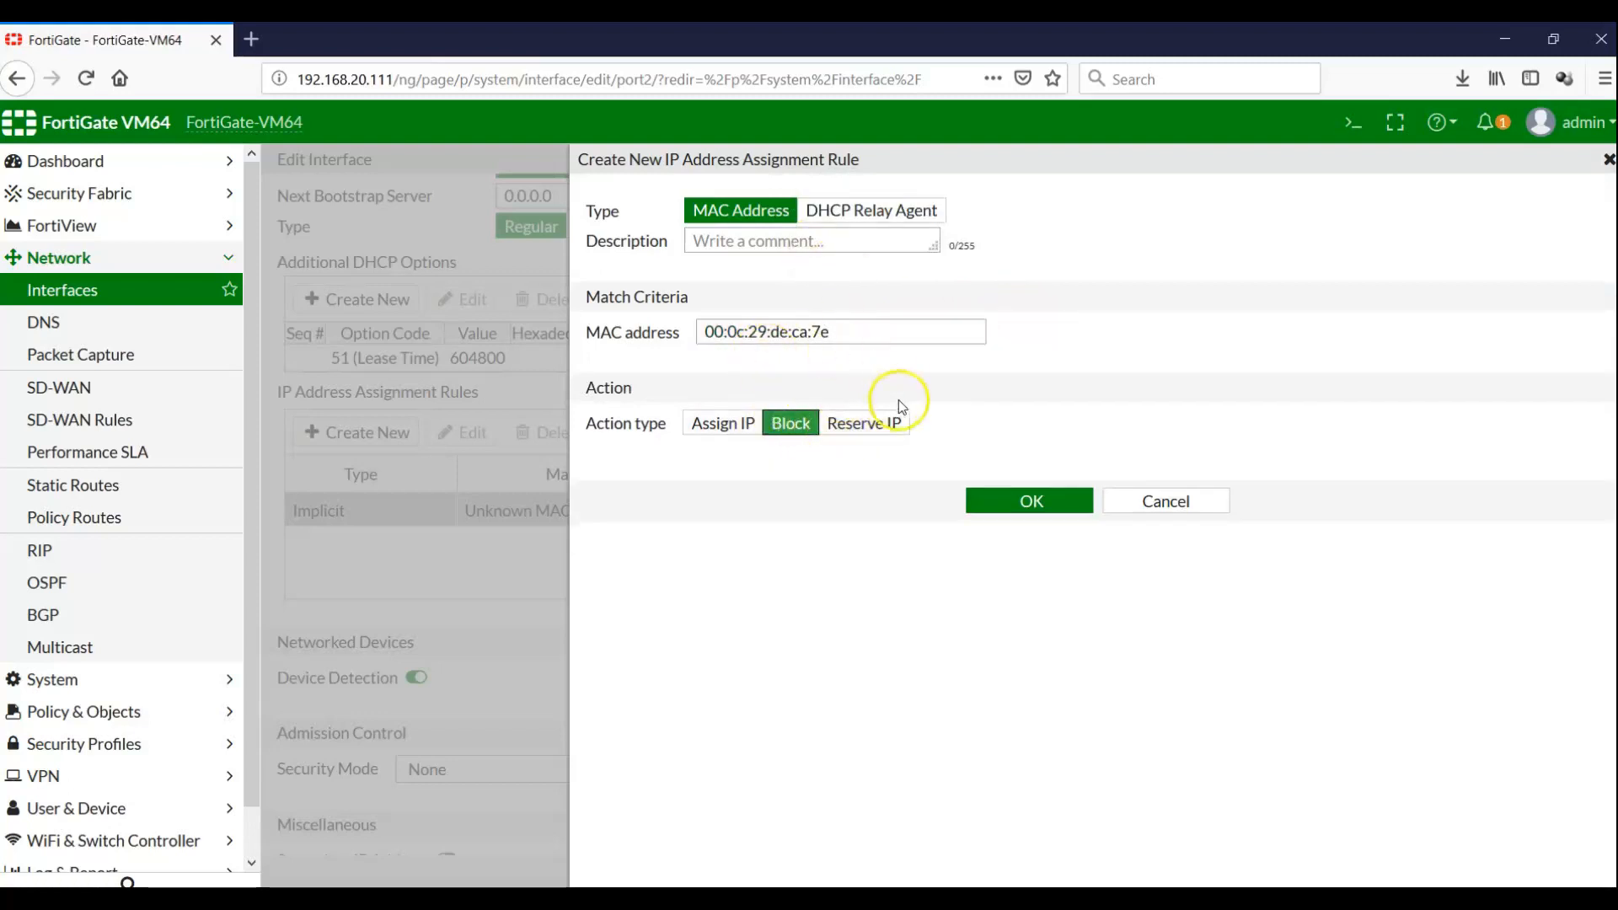
pyautogui.click(1007, 503)
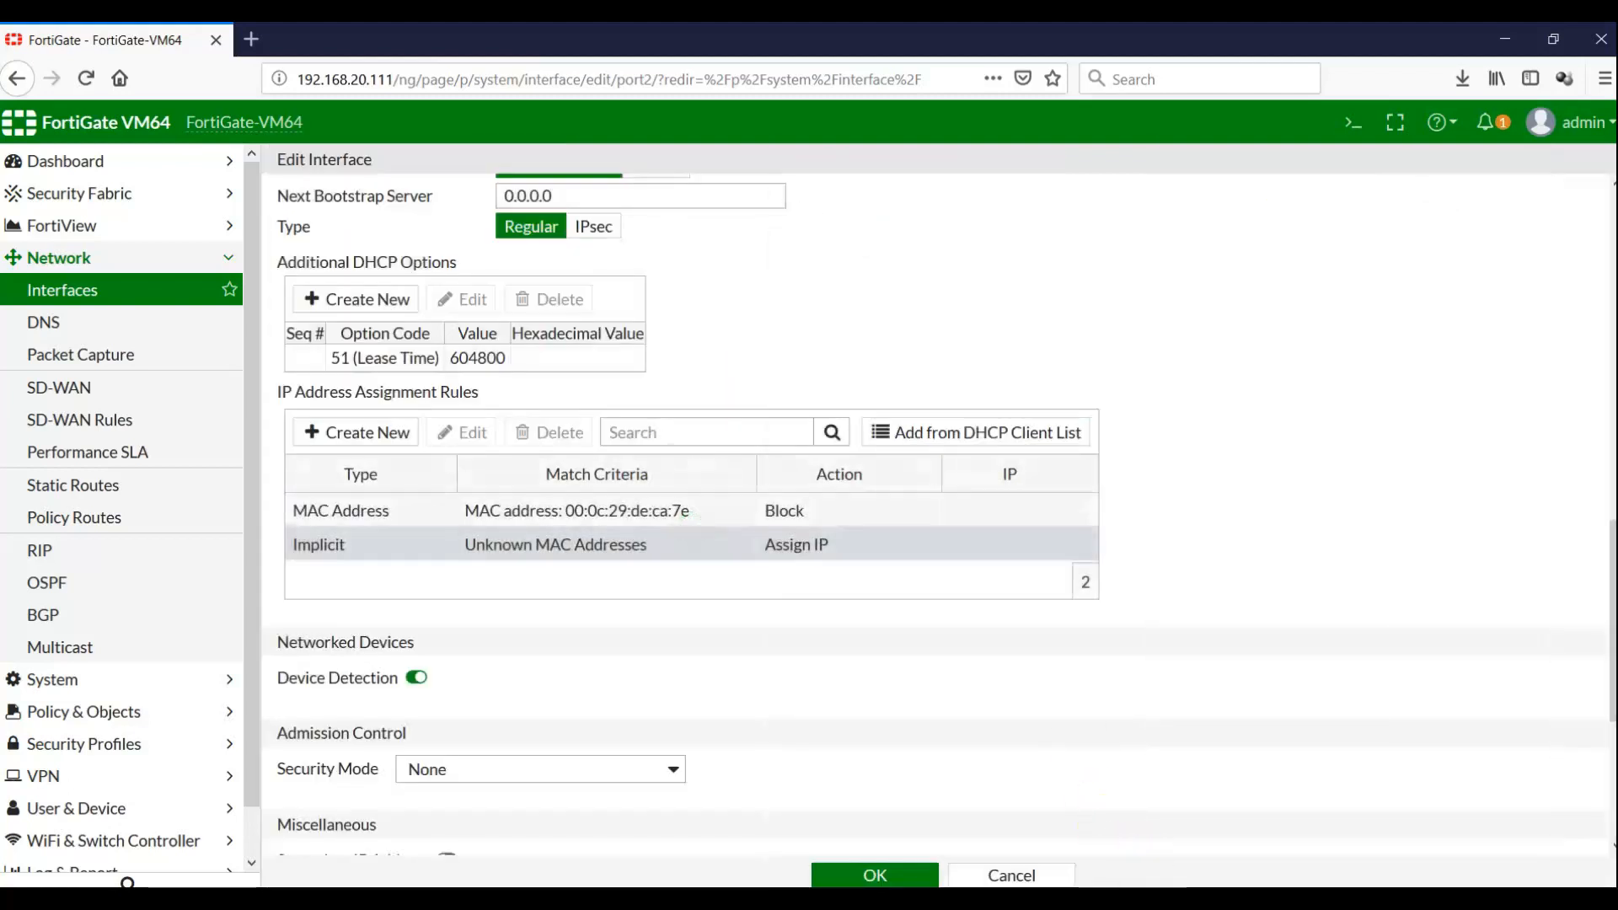
pyautogui.hotkey('alt', 'Tab')
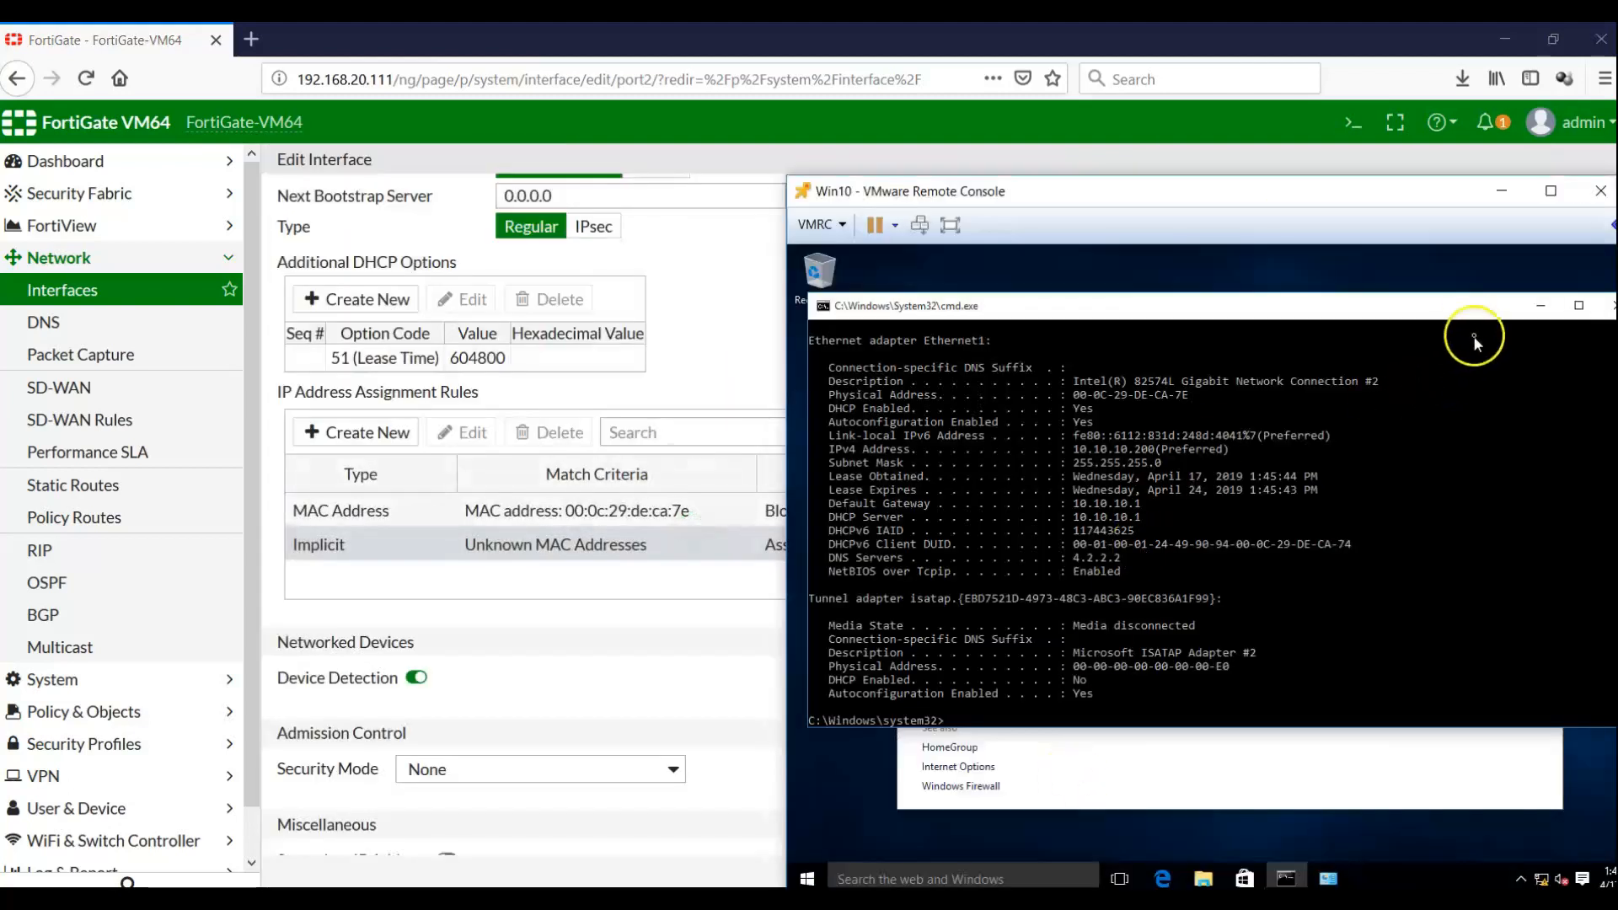
# Disable the Ethernet1 adapter, then re-enable it from Network Connections
pyautogui.moveTo(1469, 316); pyautogui.dragTo(1393, 345)
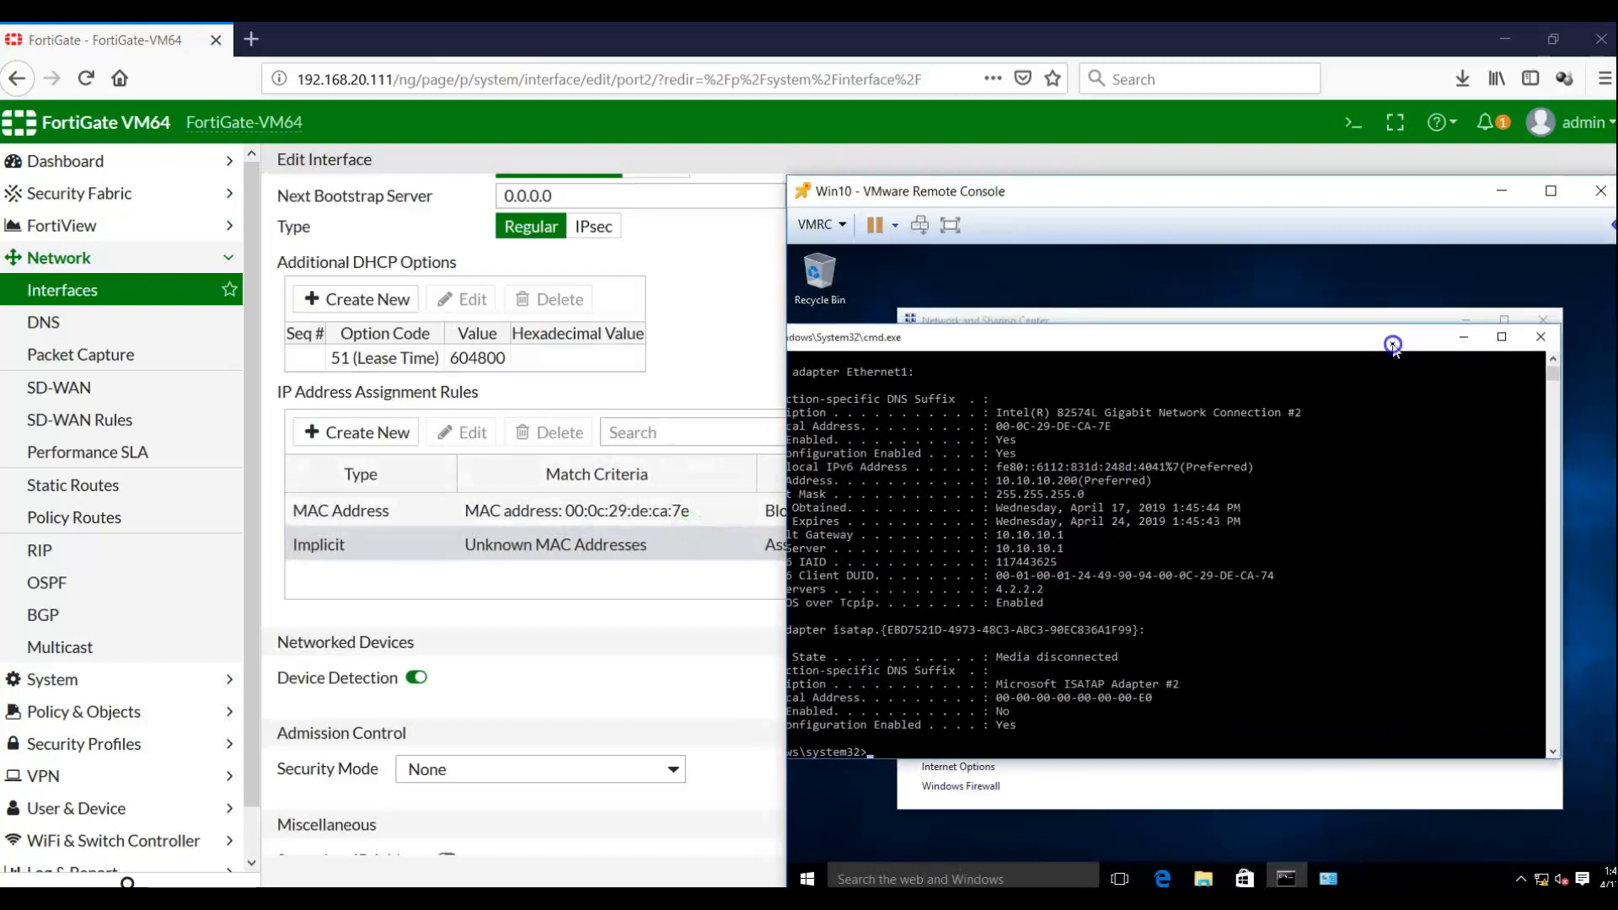
pyautogui.click(1349, 767)
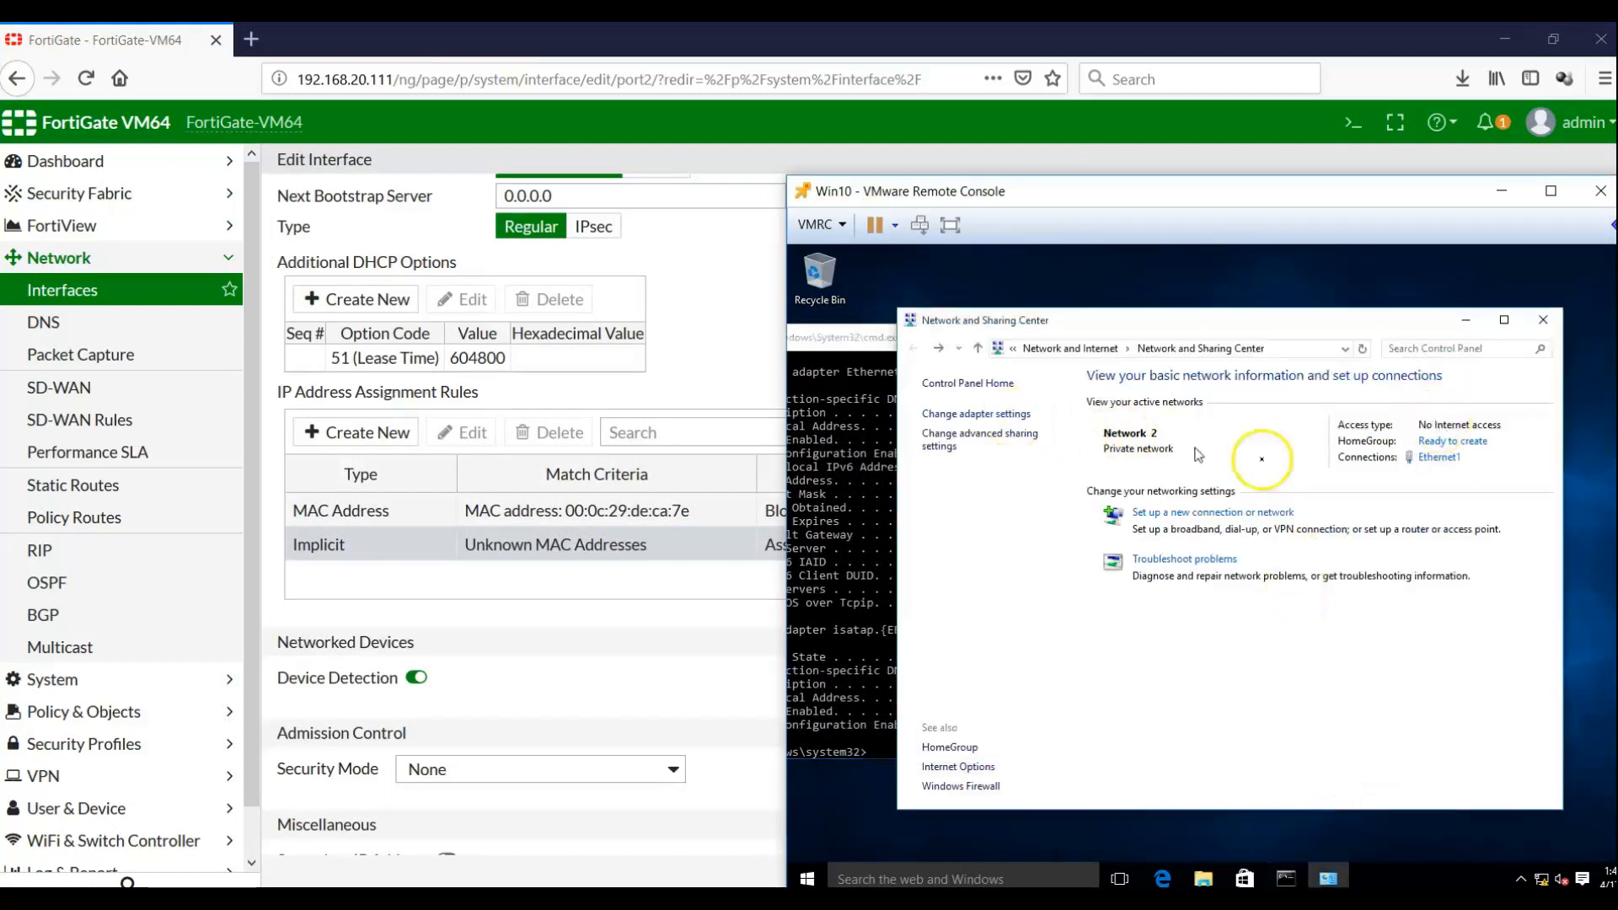
pyautogui.click(1428, 458)
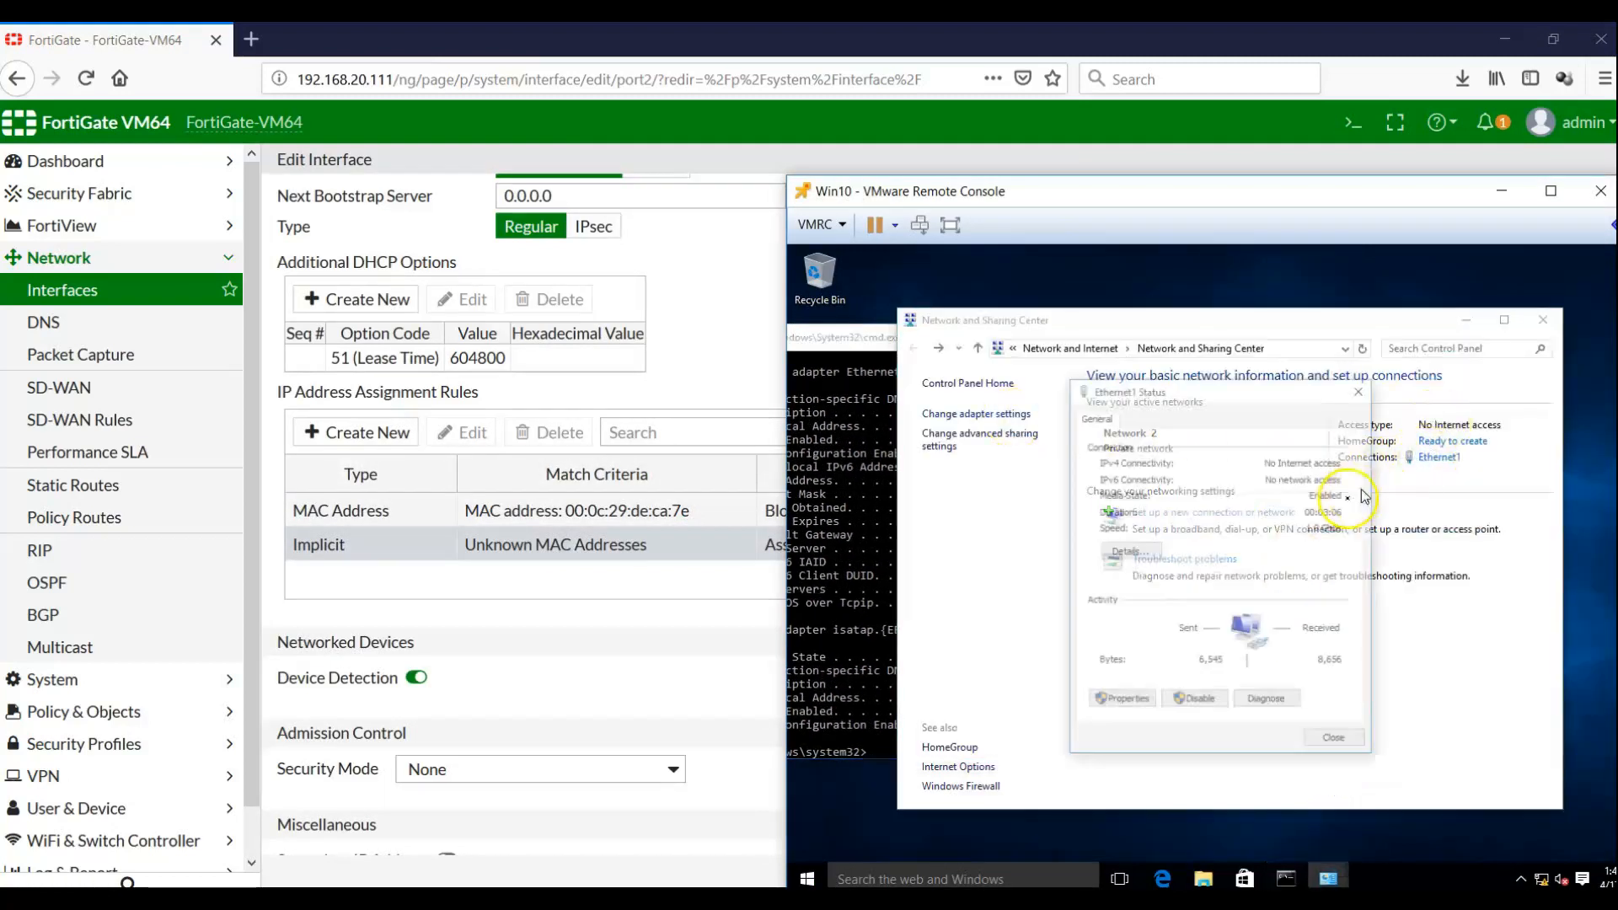
pyautogui.click(1187, 702)
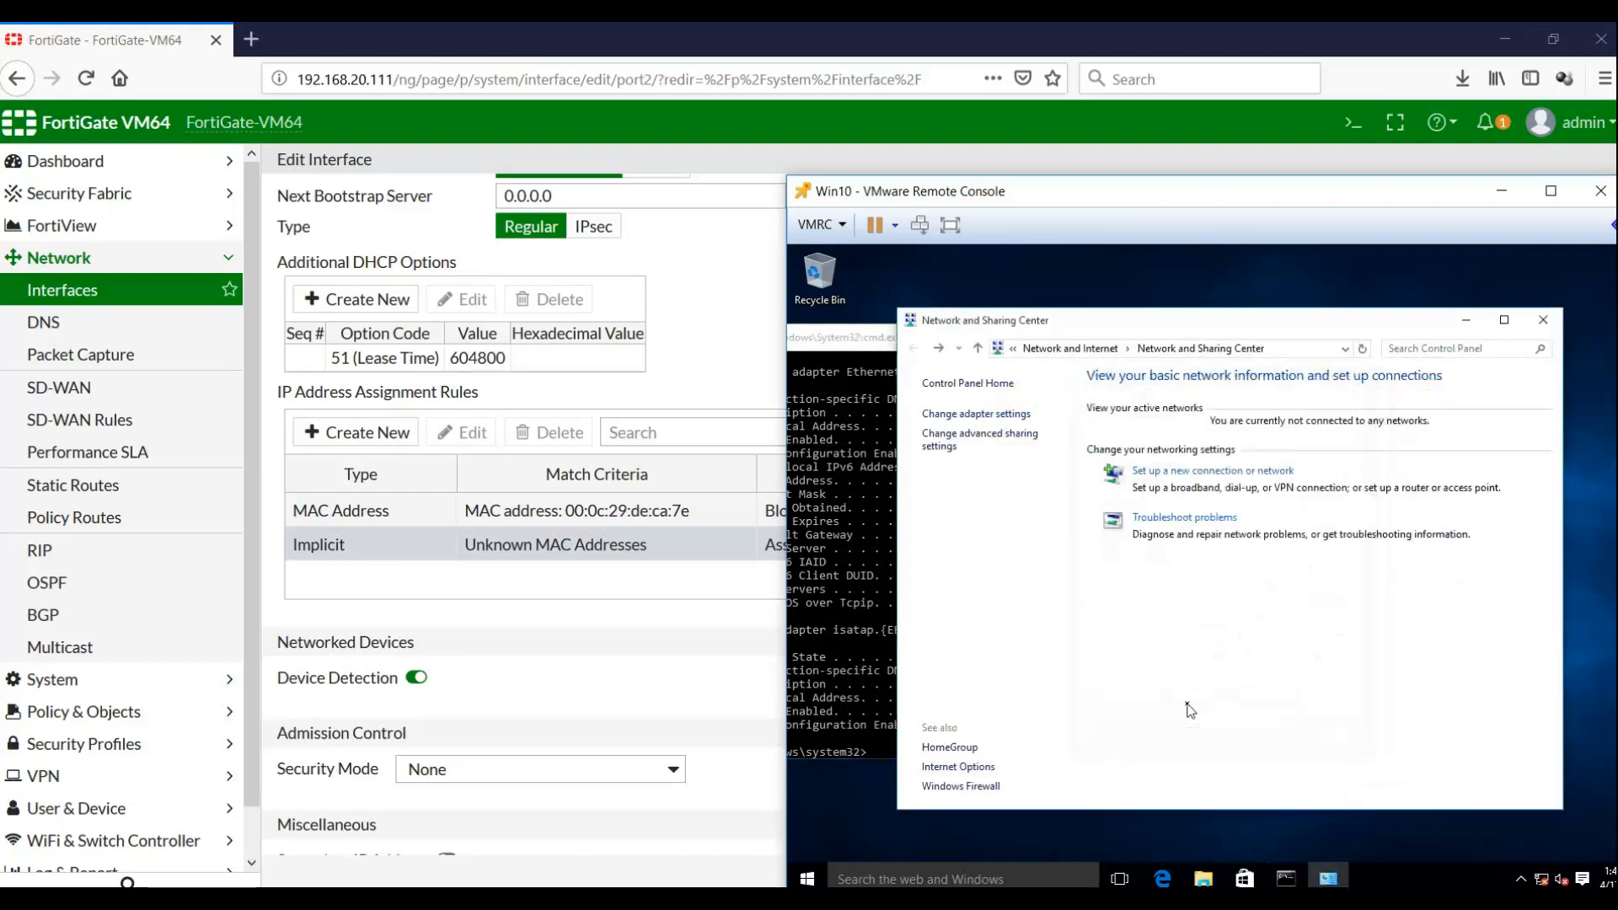
pyautogui.click(991, 414)
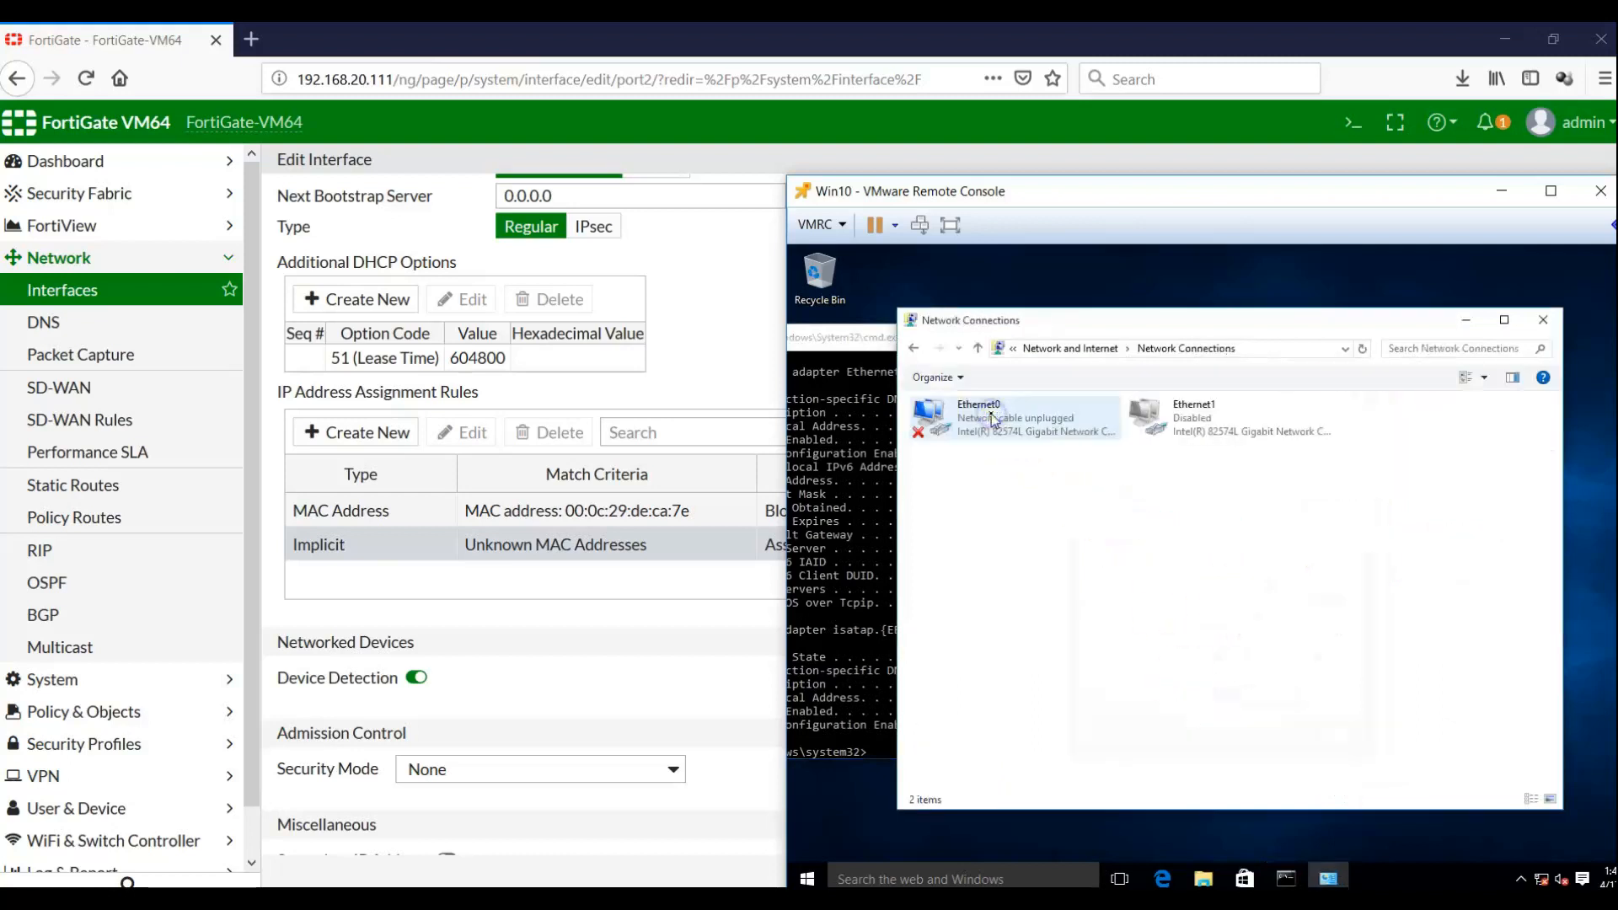
pyautogui.click(1154, 417)
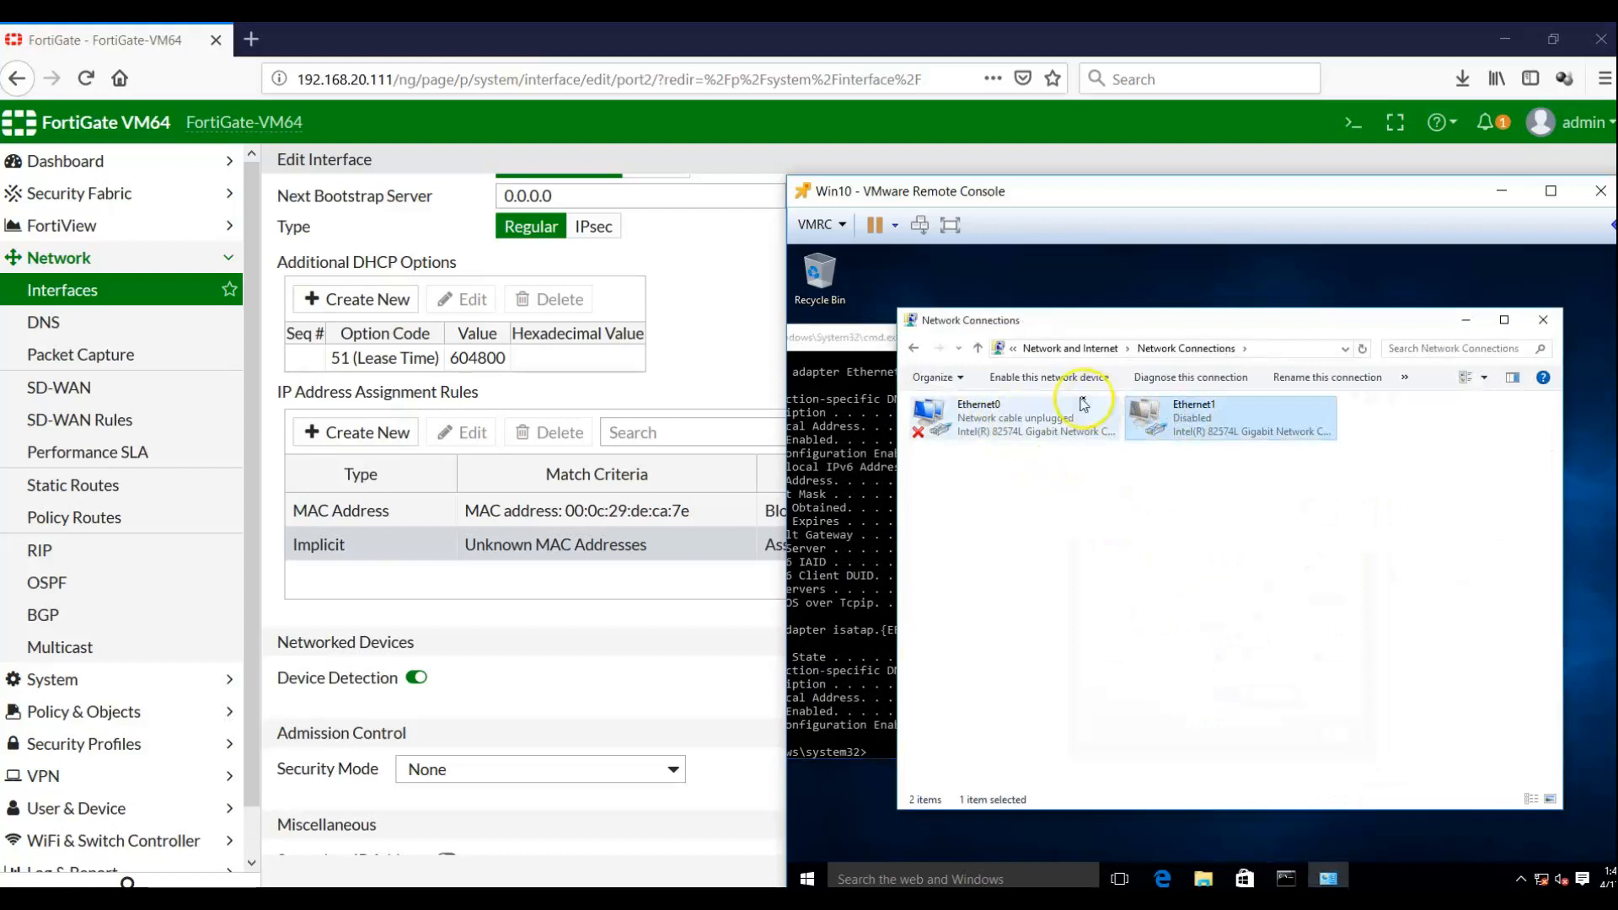
pyautogui.click(1029, 379)
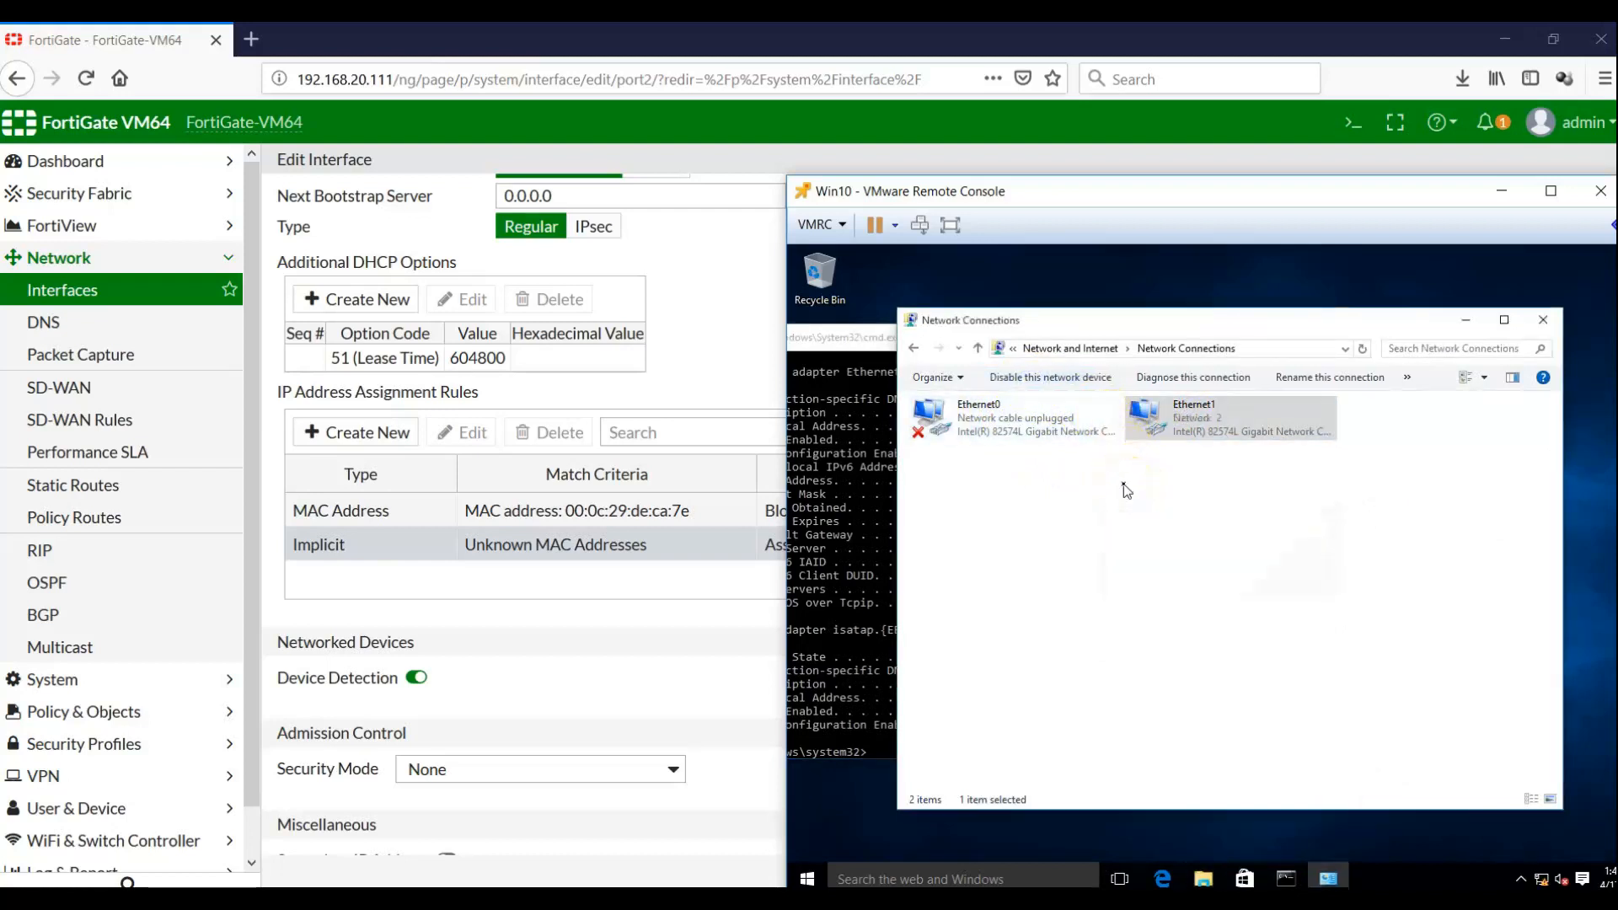
# Show Ethernet1's status and detailed connection information
pyautogui.rightClick(1195, 419)
pyautogui.click(1218, 452)
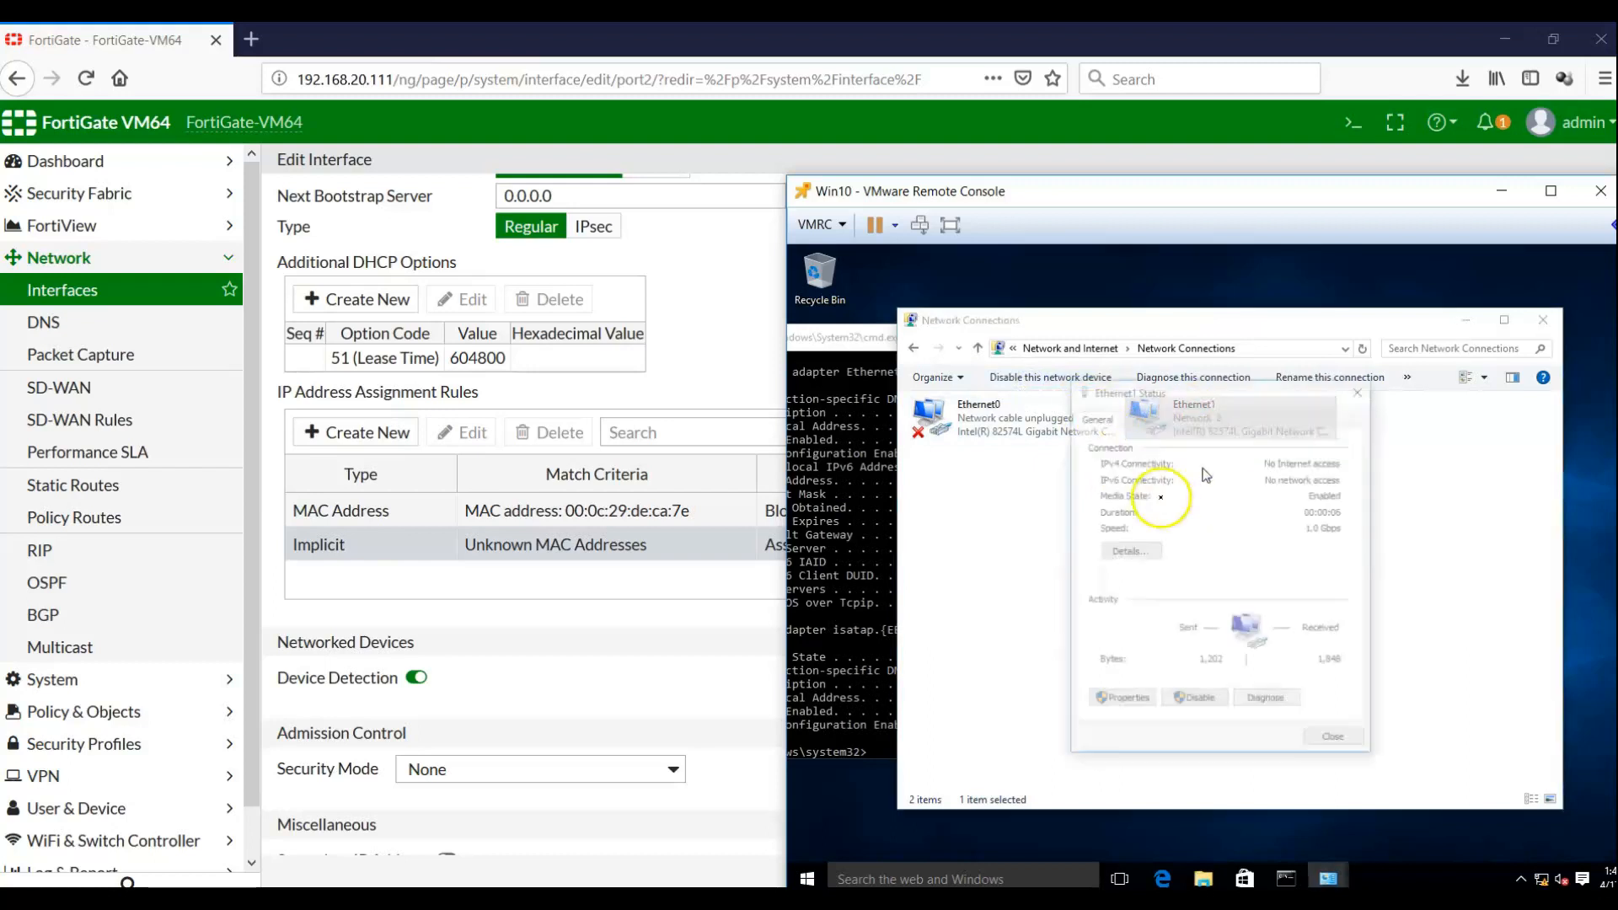
pyautogui.click(1129, 550)
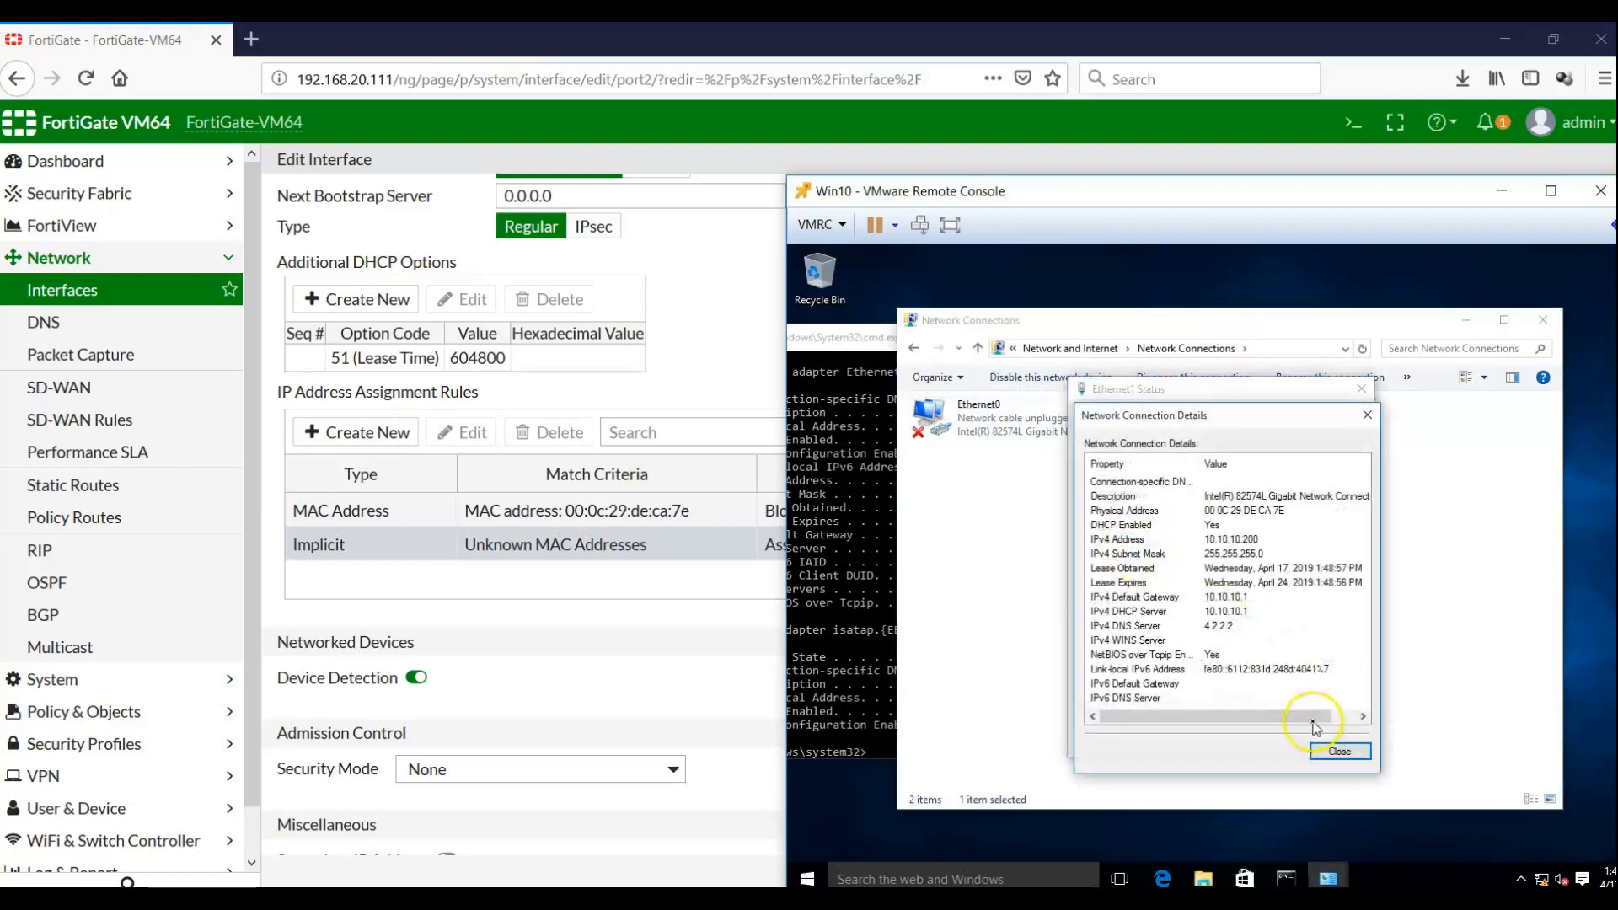
# Close the Ethernet1 dialogs and run ipconfig /release at the command prompt
pyautogui.click(1339, 750)
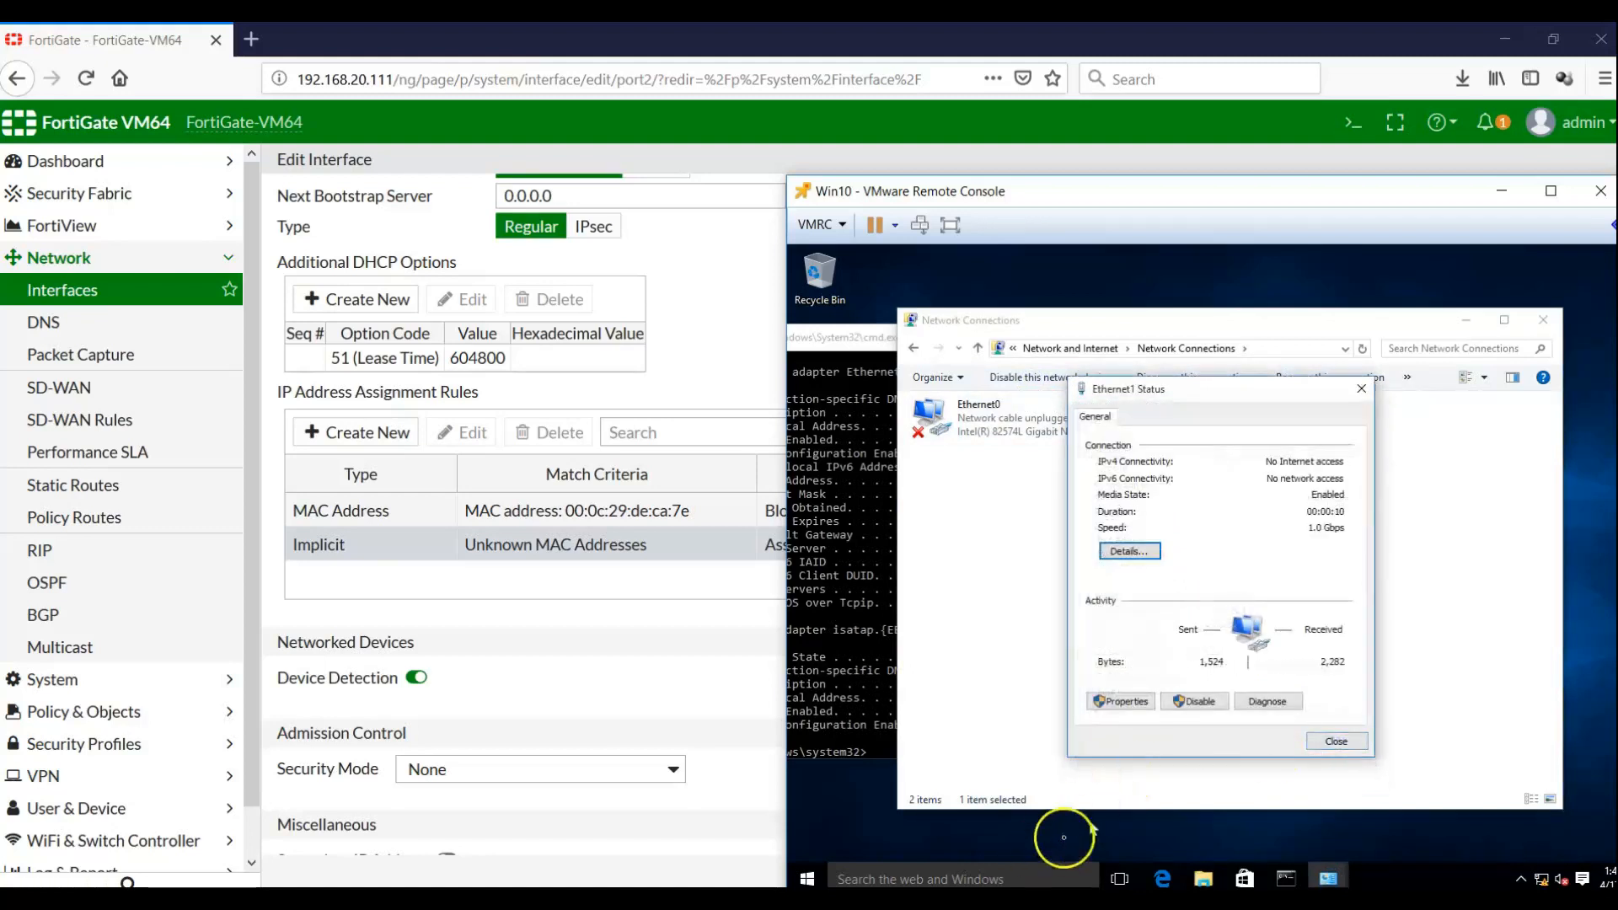
pyautogui.click(1339, 739)
pyautogui.click(847, 684)
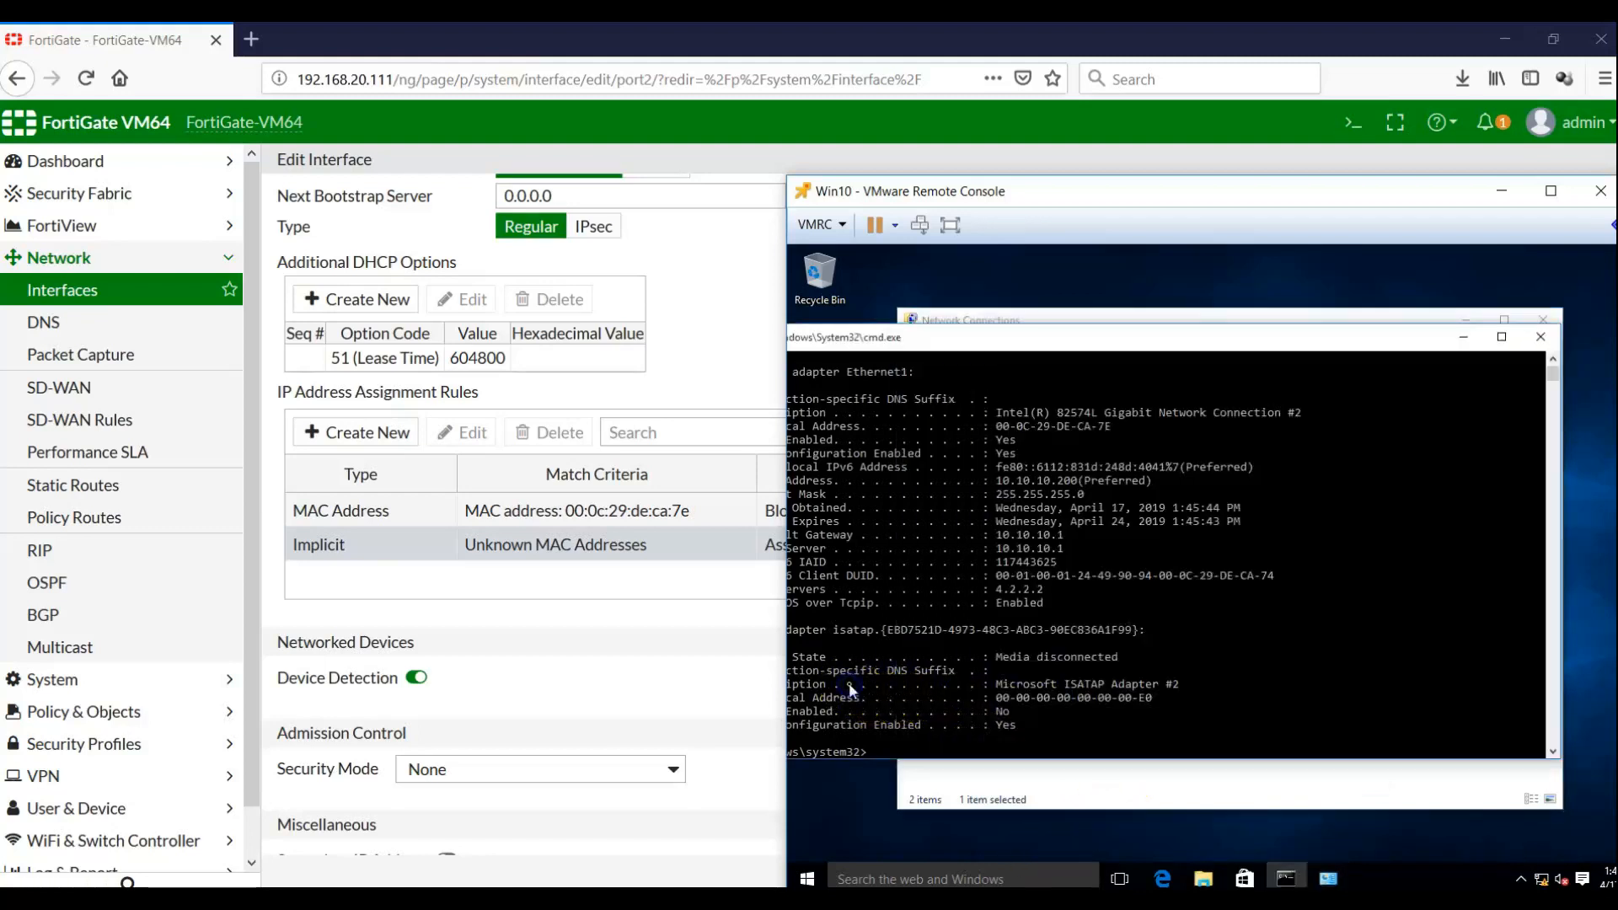
pyautogui.press('Return')
pyautogui.press('Return')
pyautogui.press('Return')
pyautogui.press('Return')
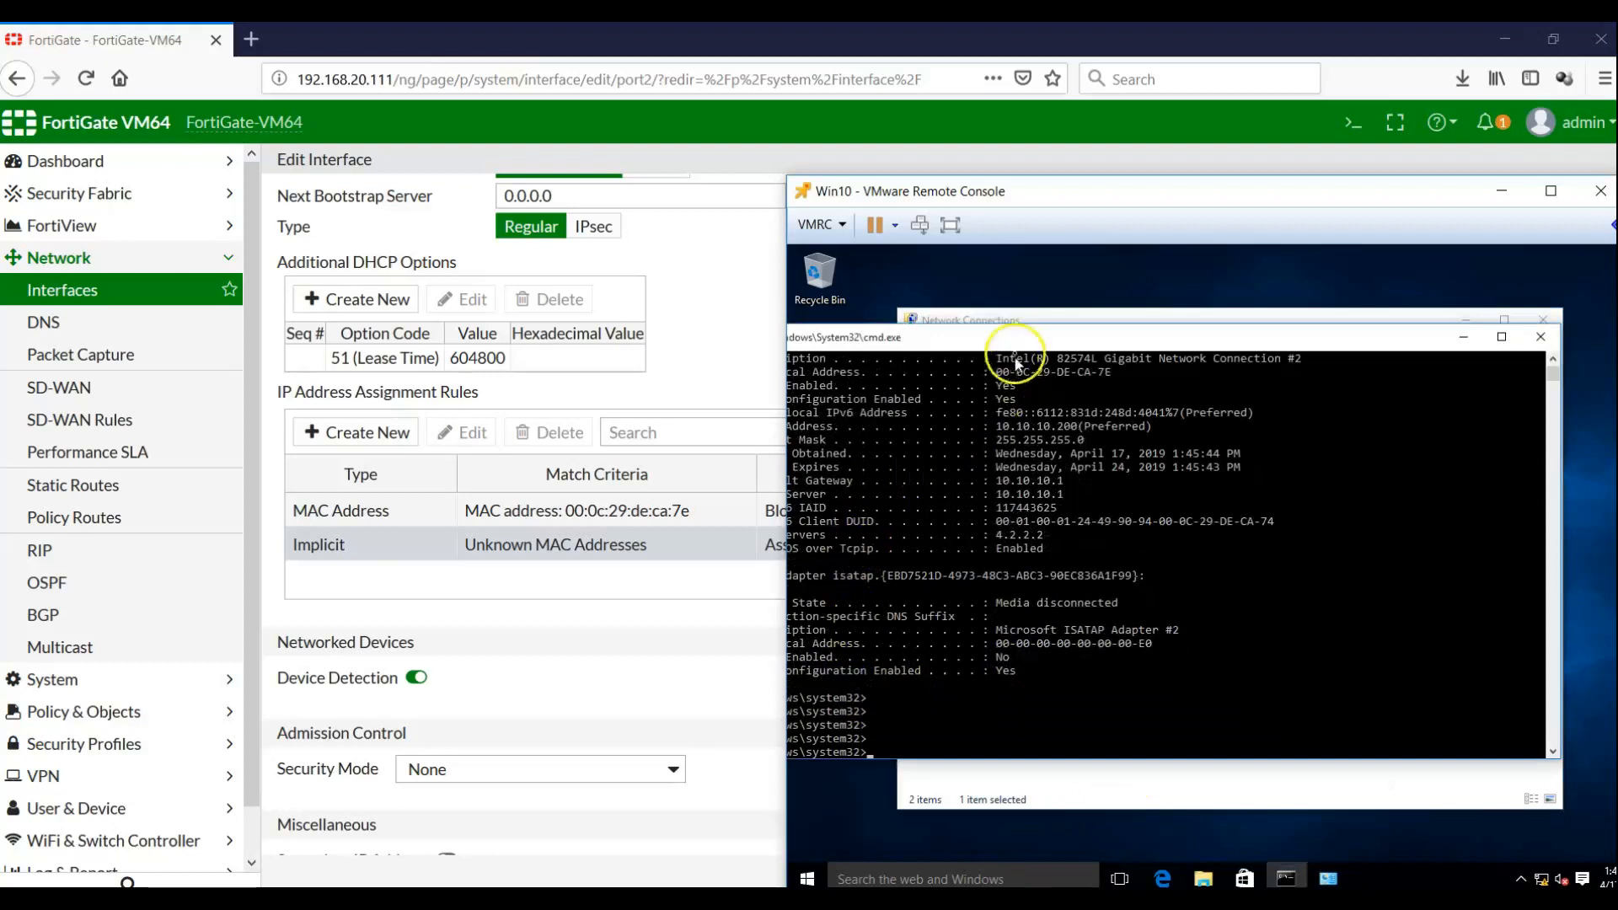
pyautogui.moveTo(1012, 340); pyautogui.dragTo(1129, 301)
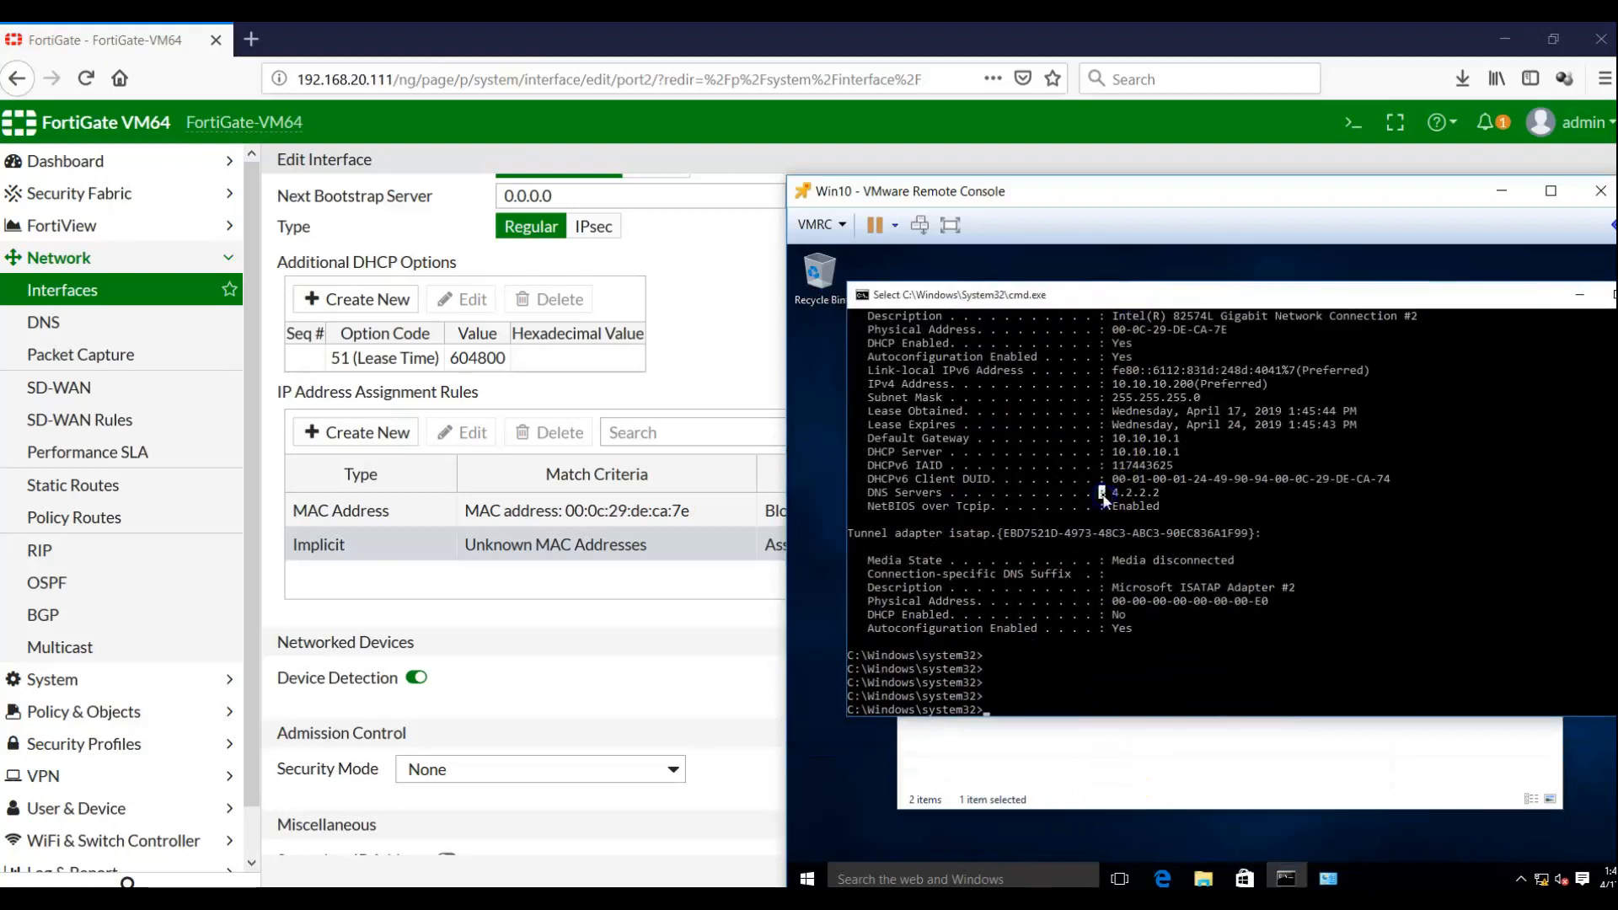
pyautogui.write('ipconfig /dns')
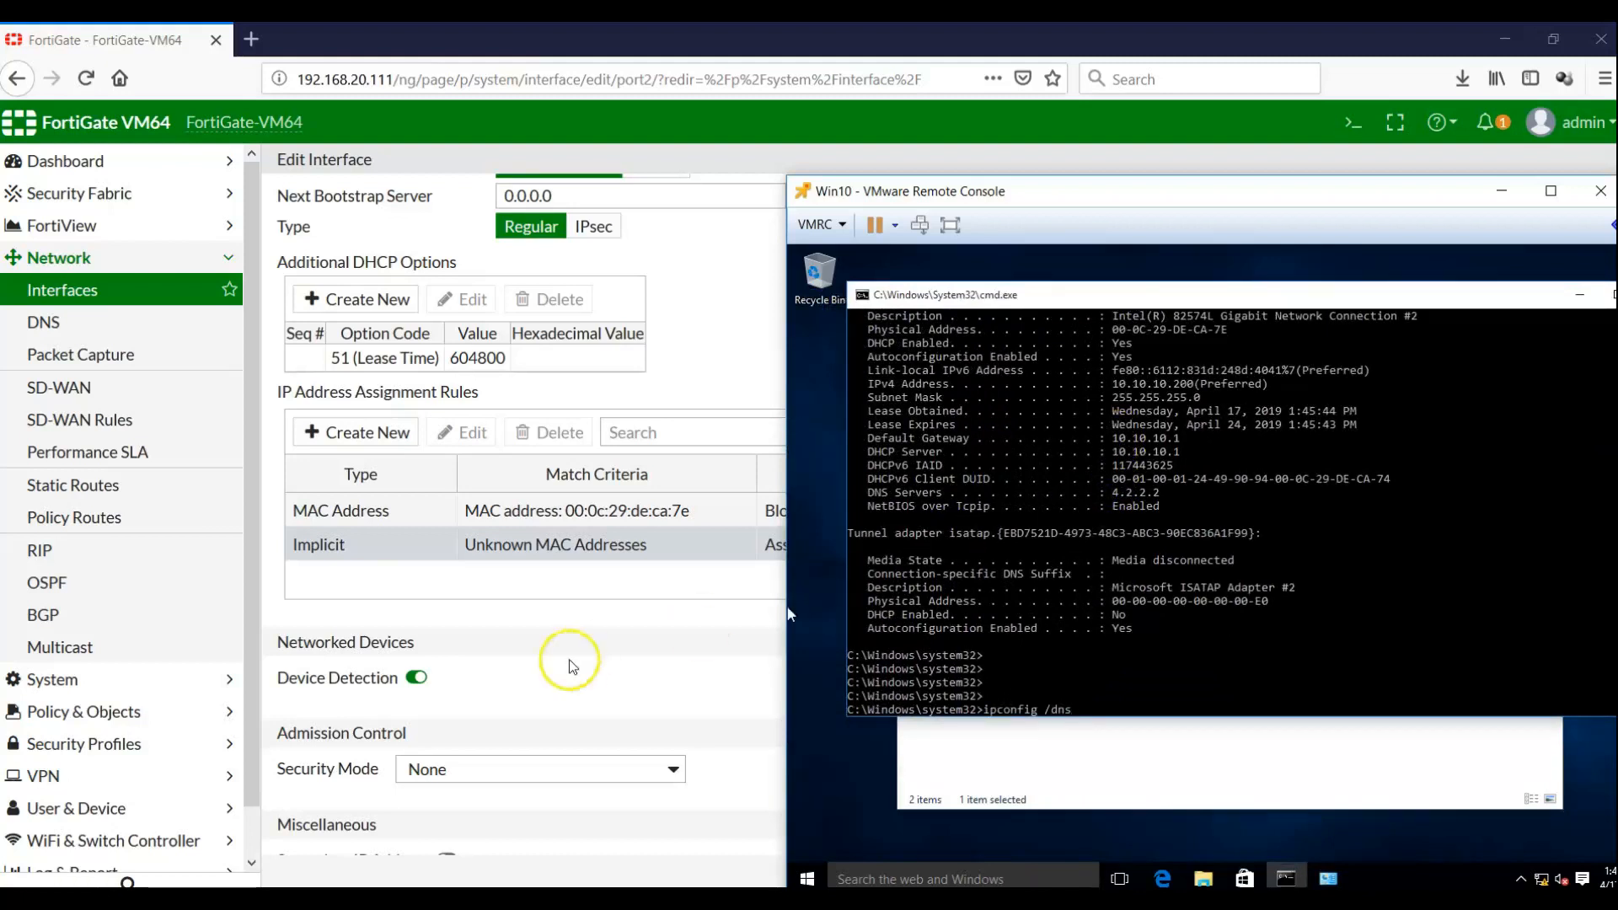
pyautogui.click(1166, 671)
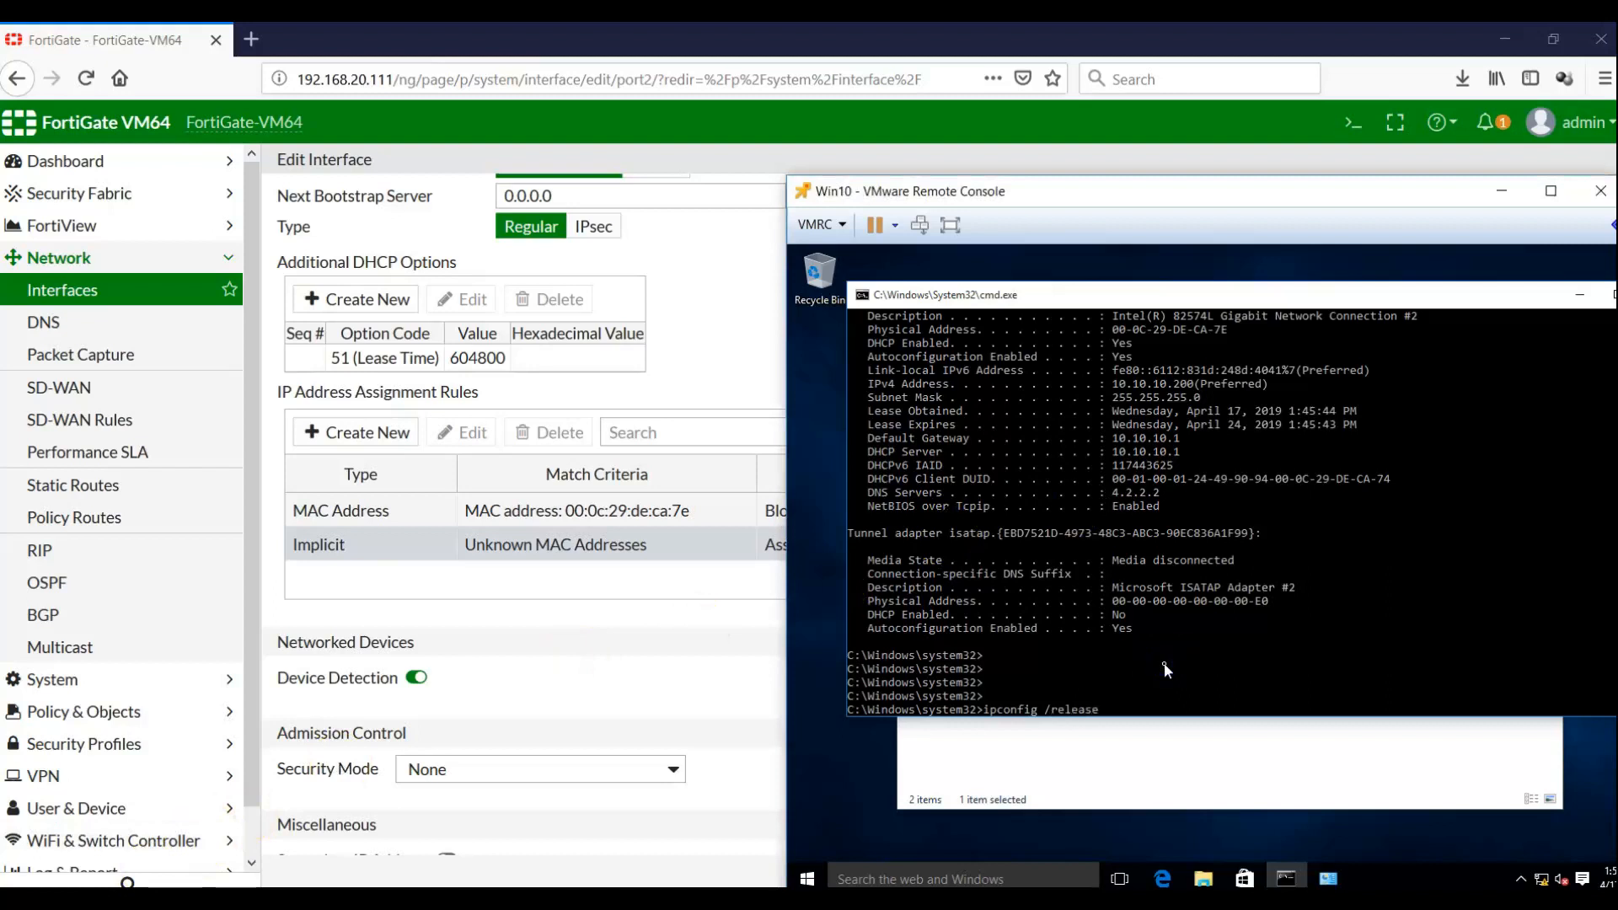
pyautogui.press('Return')
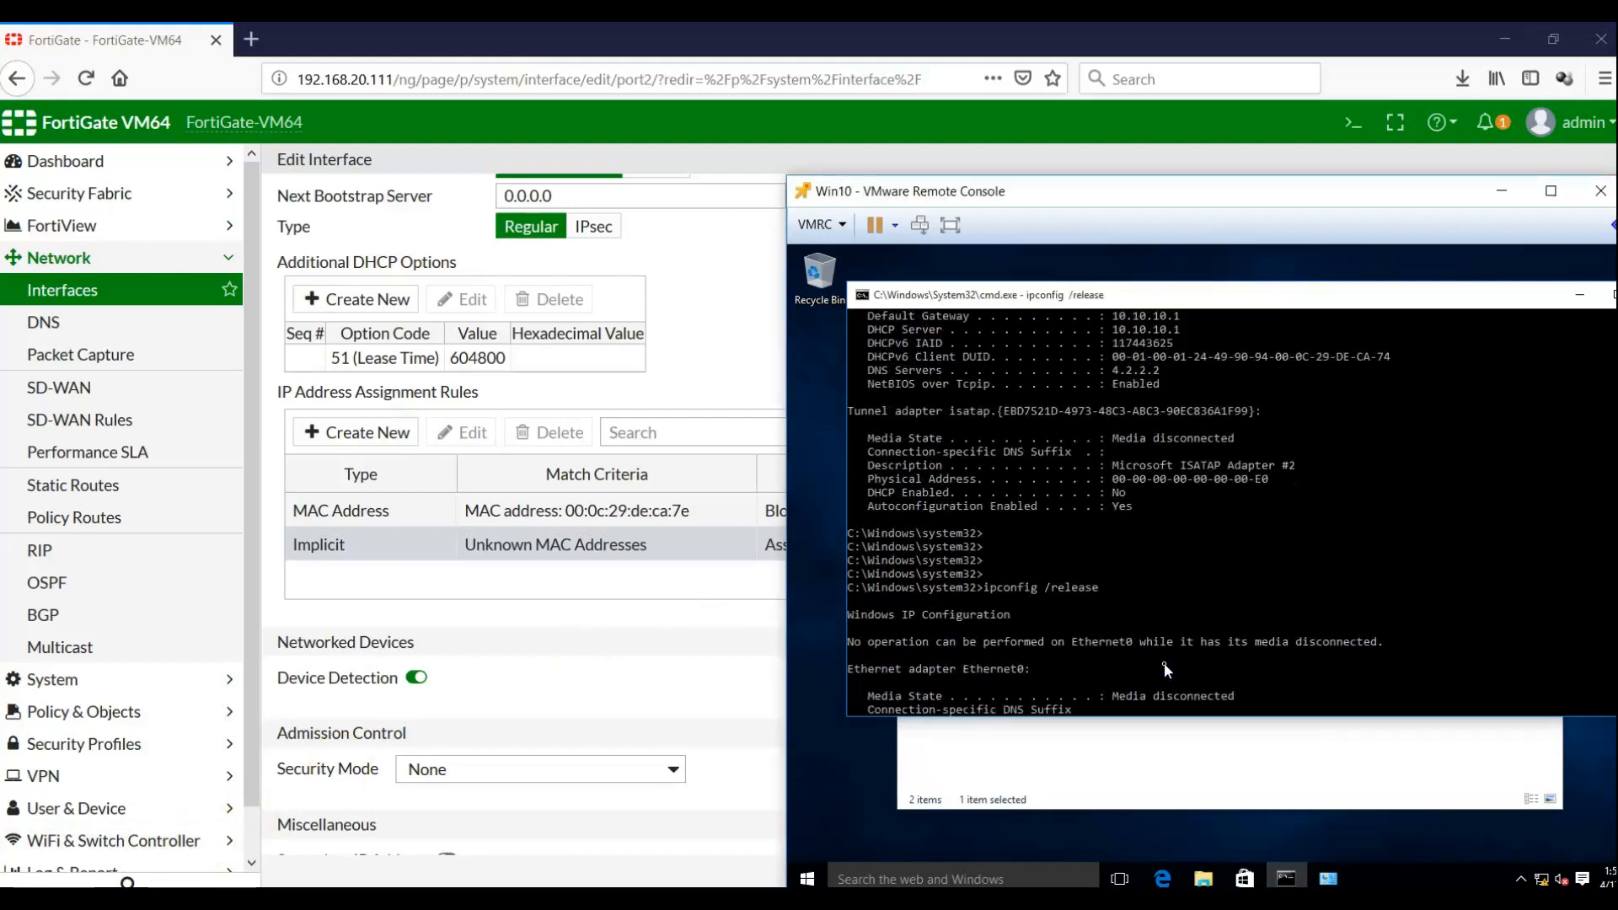
# Run ipconfig /renew to request a fresh DHCP lease
pyautogui.press('Return')
pyautogui.press('Return')
pyautogui.press('Return')
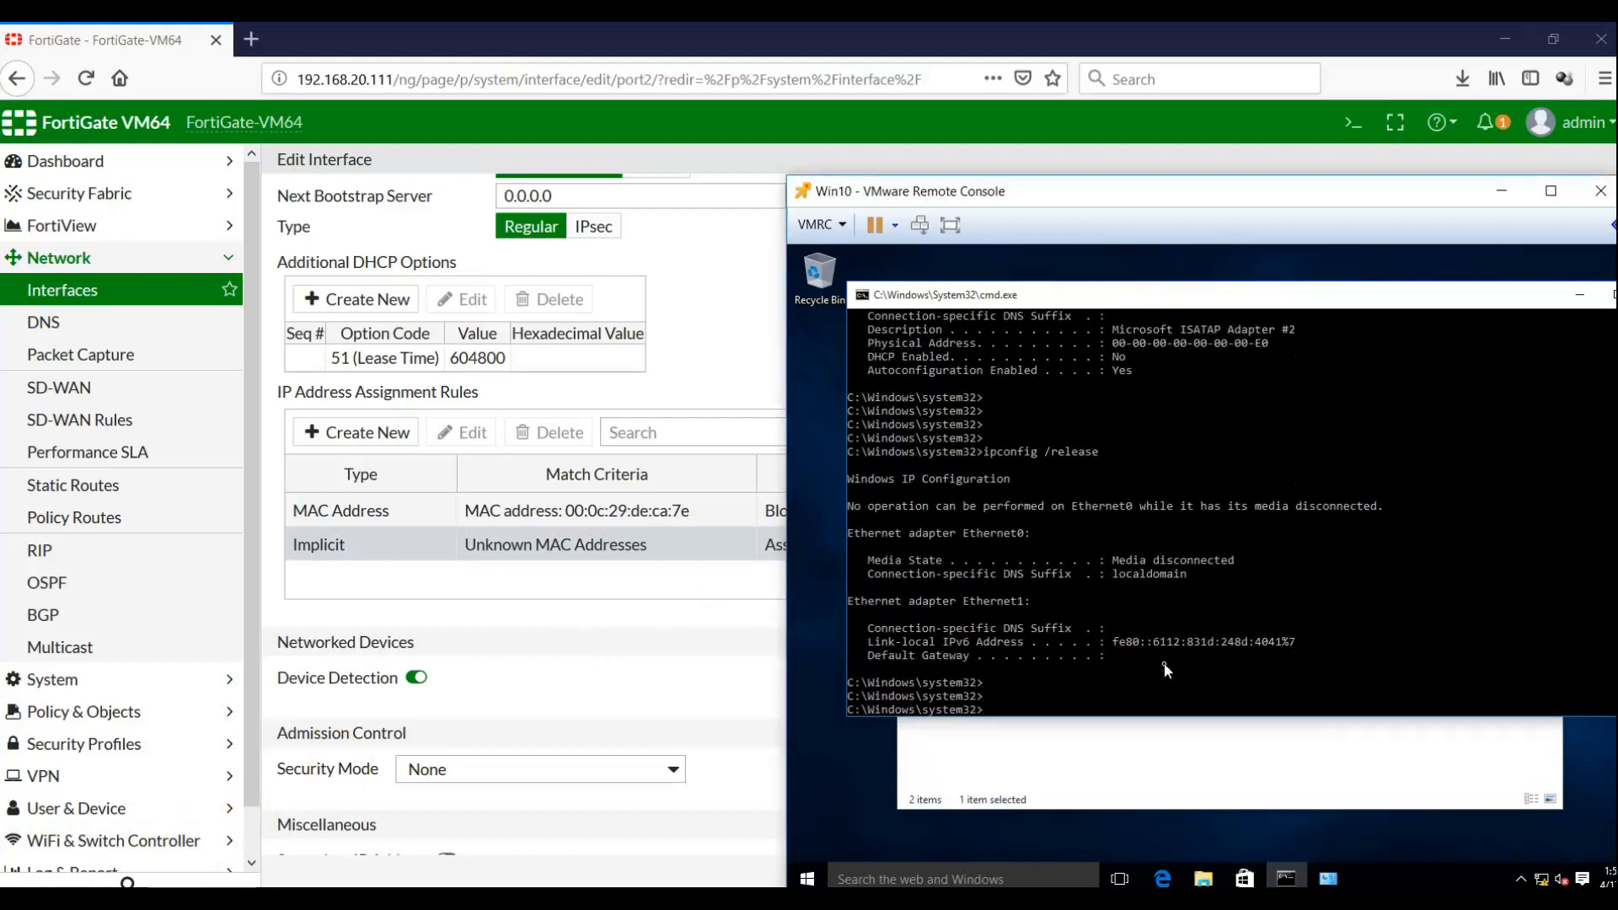
pyautogui.press('Up')
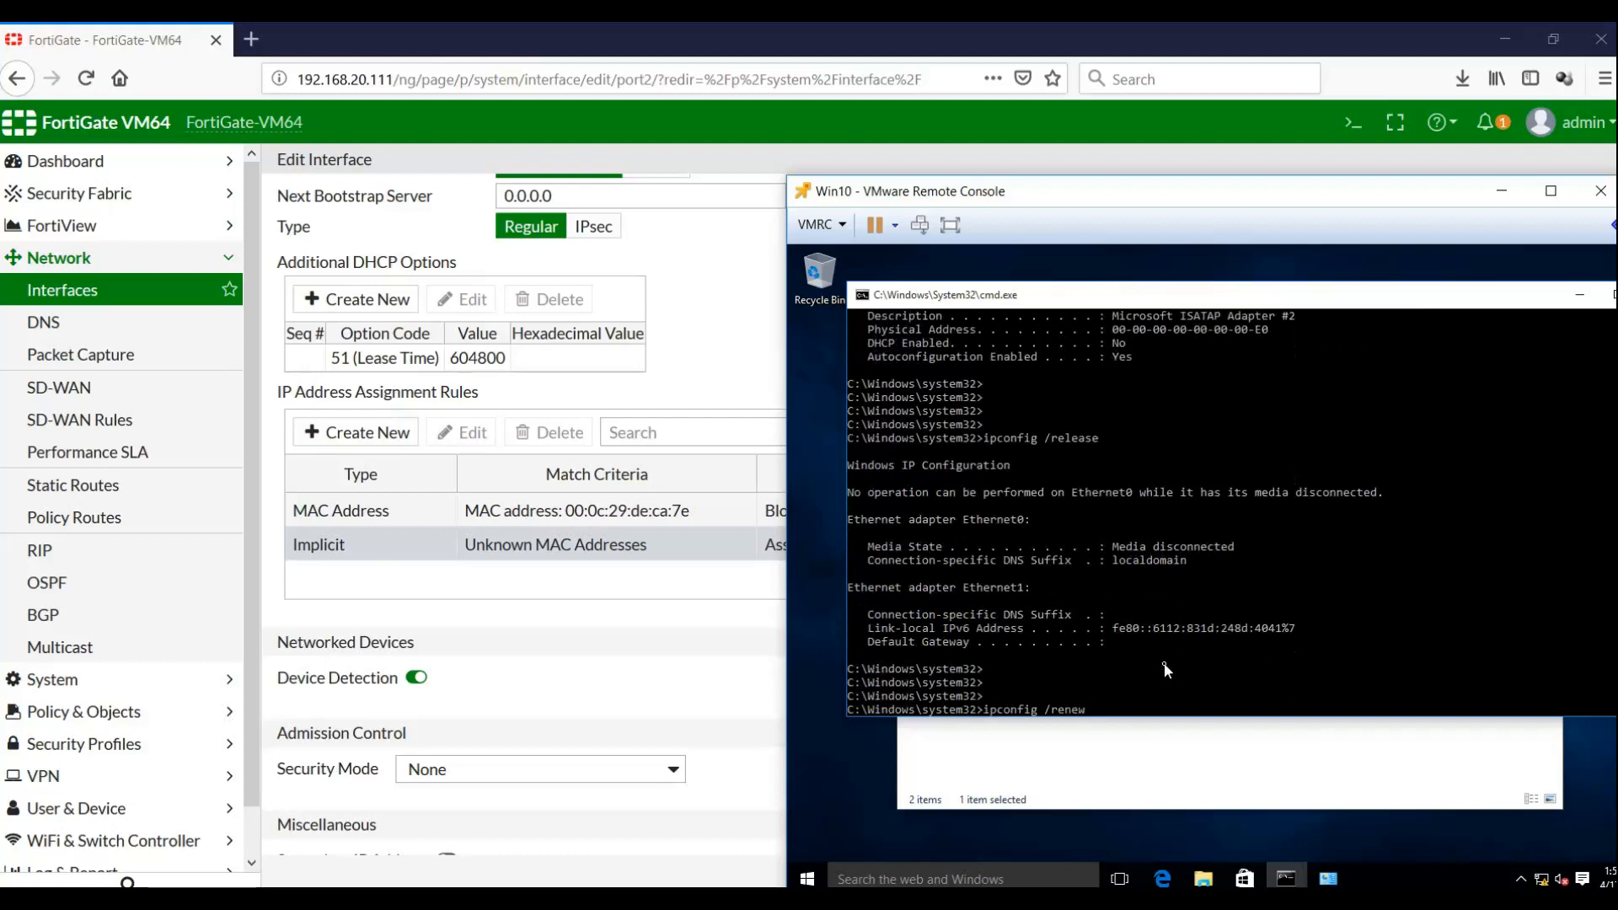
pyautogui.press('Return')
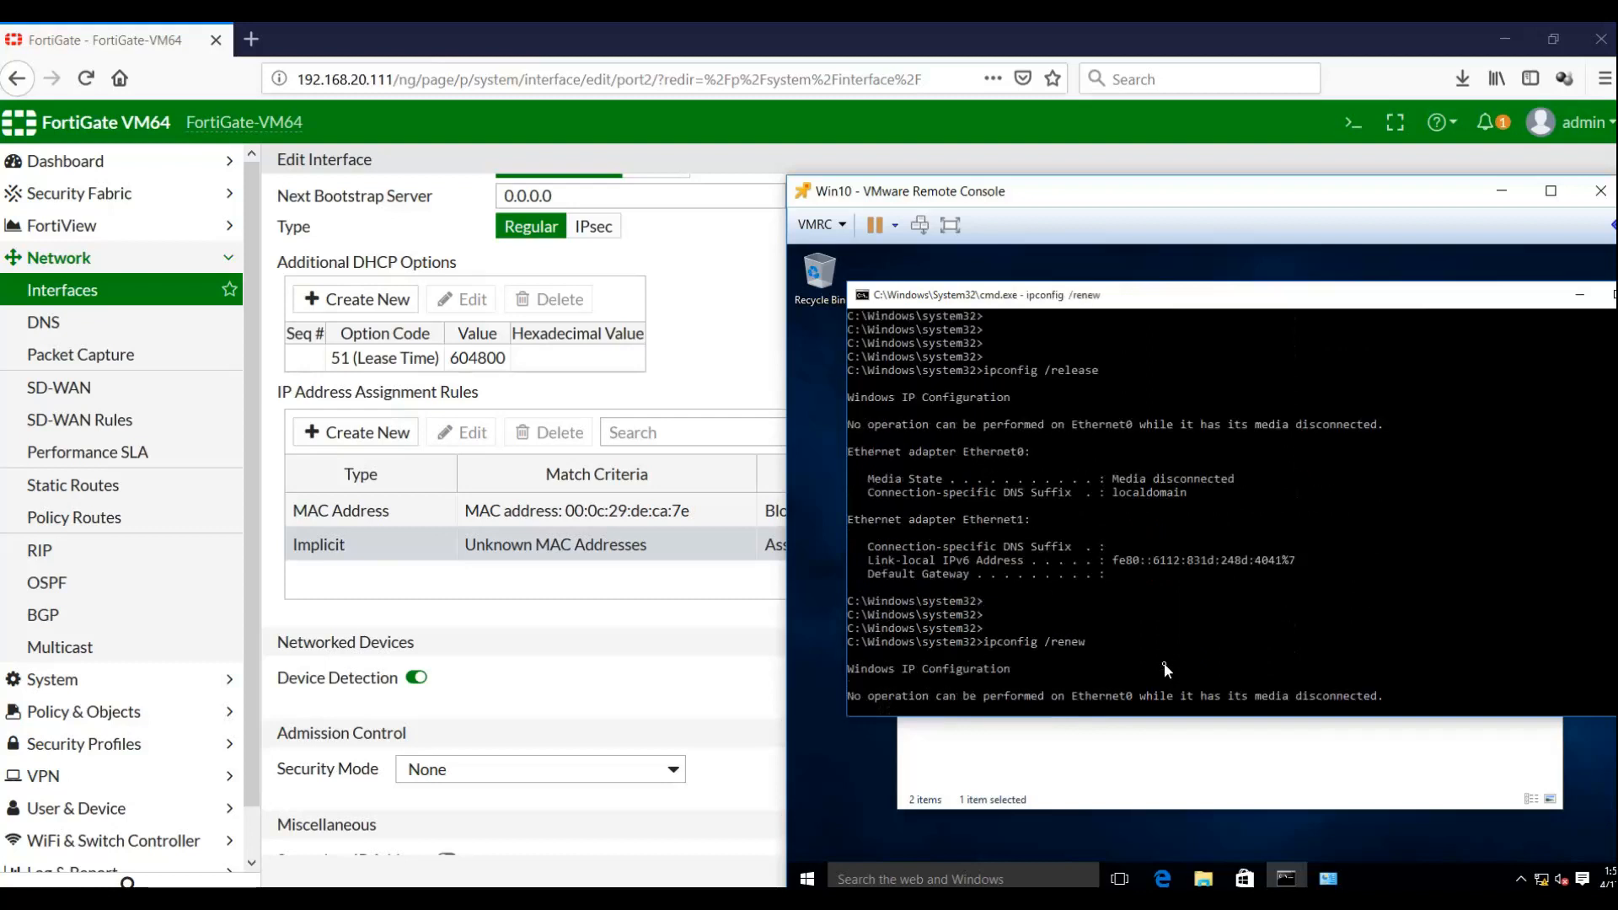
pyautogui.click(1192, 749)
# Check Ethernet1's connection details for lease 10.10.10.200 from DHCP server 10.10.10.1, then minimize Network Connections
pyautogui.click(1192, 429)
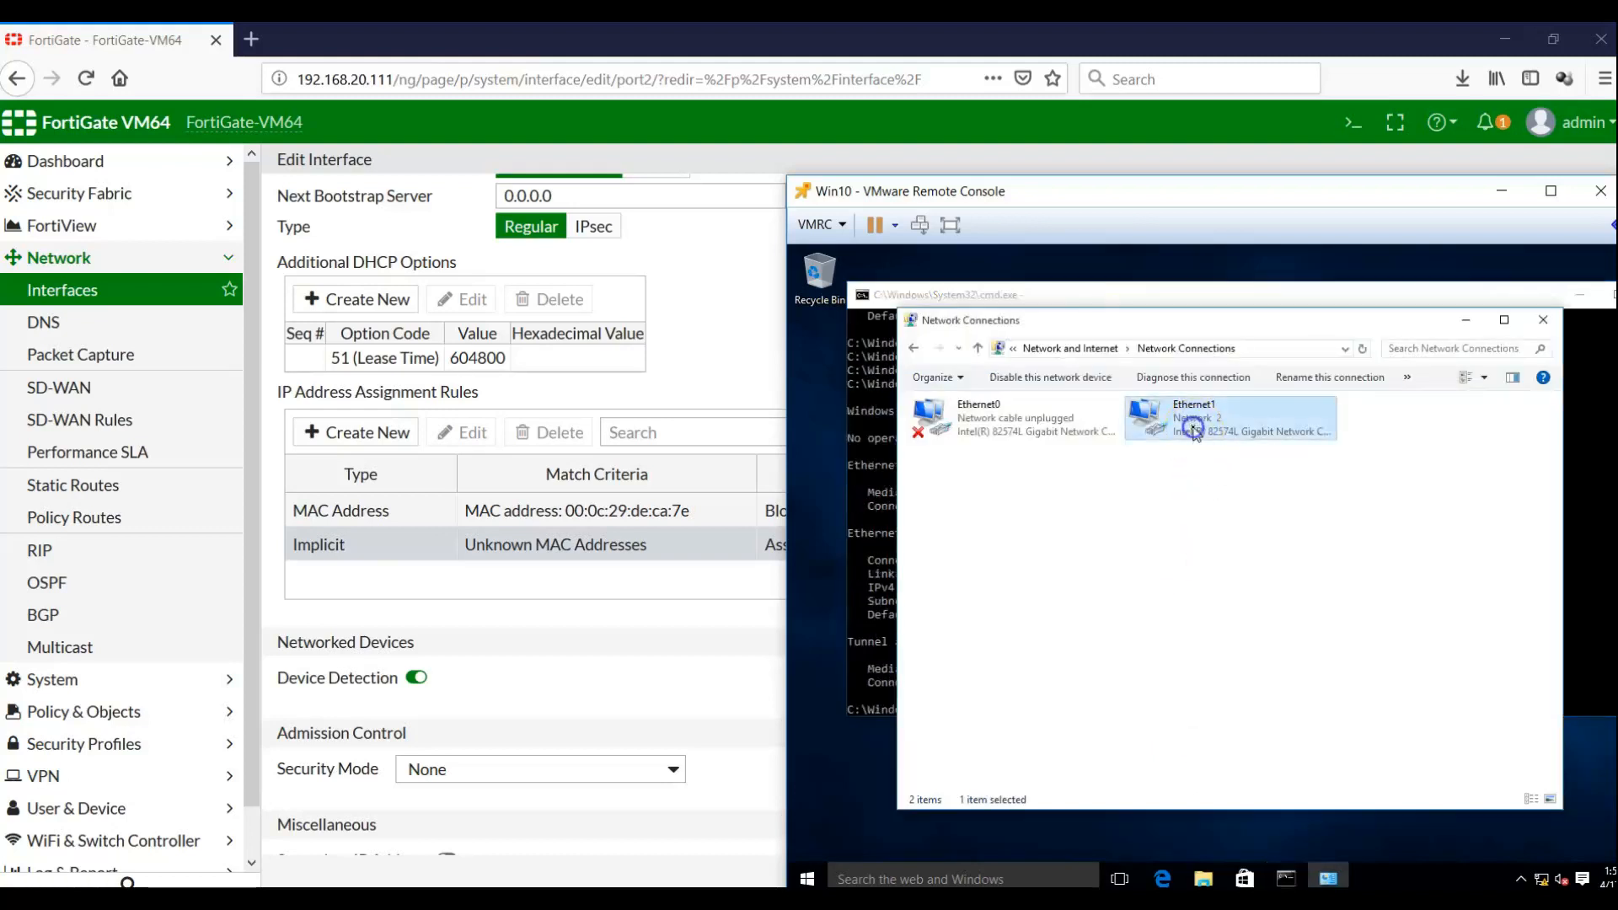
pyautogui.rightClick(1192, 429)
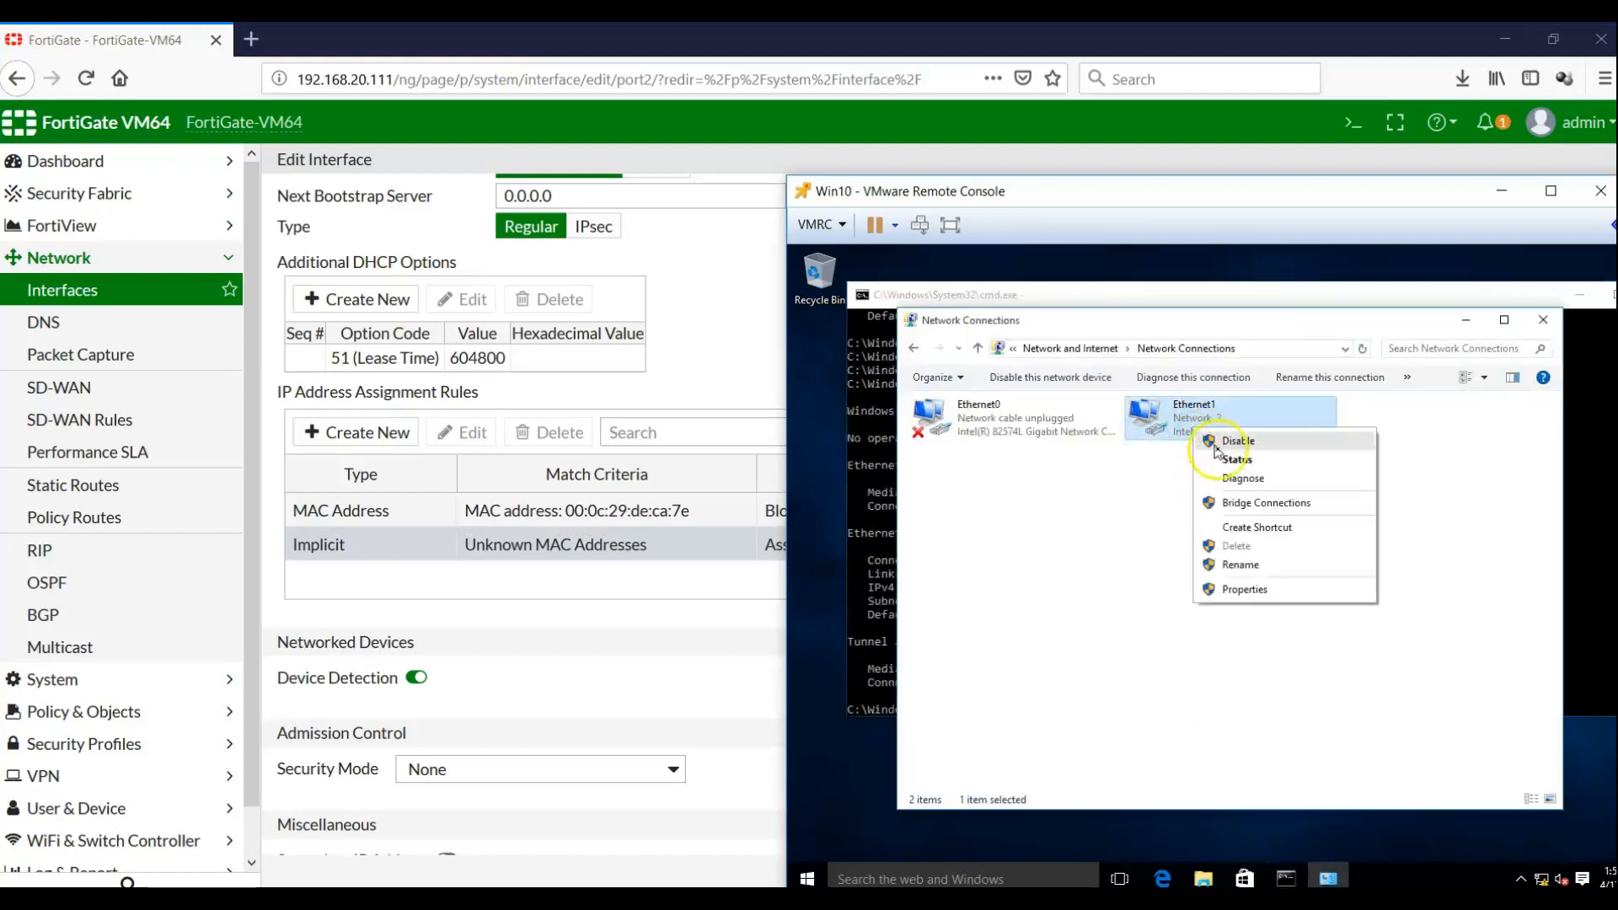
pyautogui.click(1214, 461)
pyautogui.click(1133, 551)
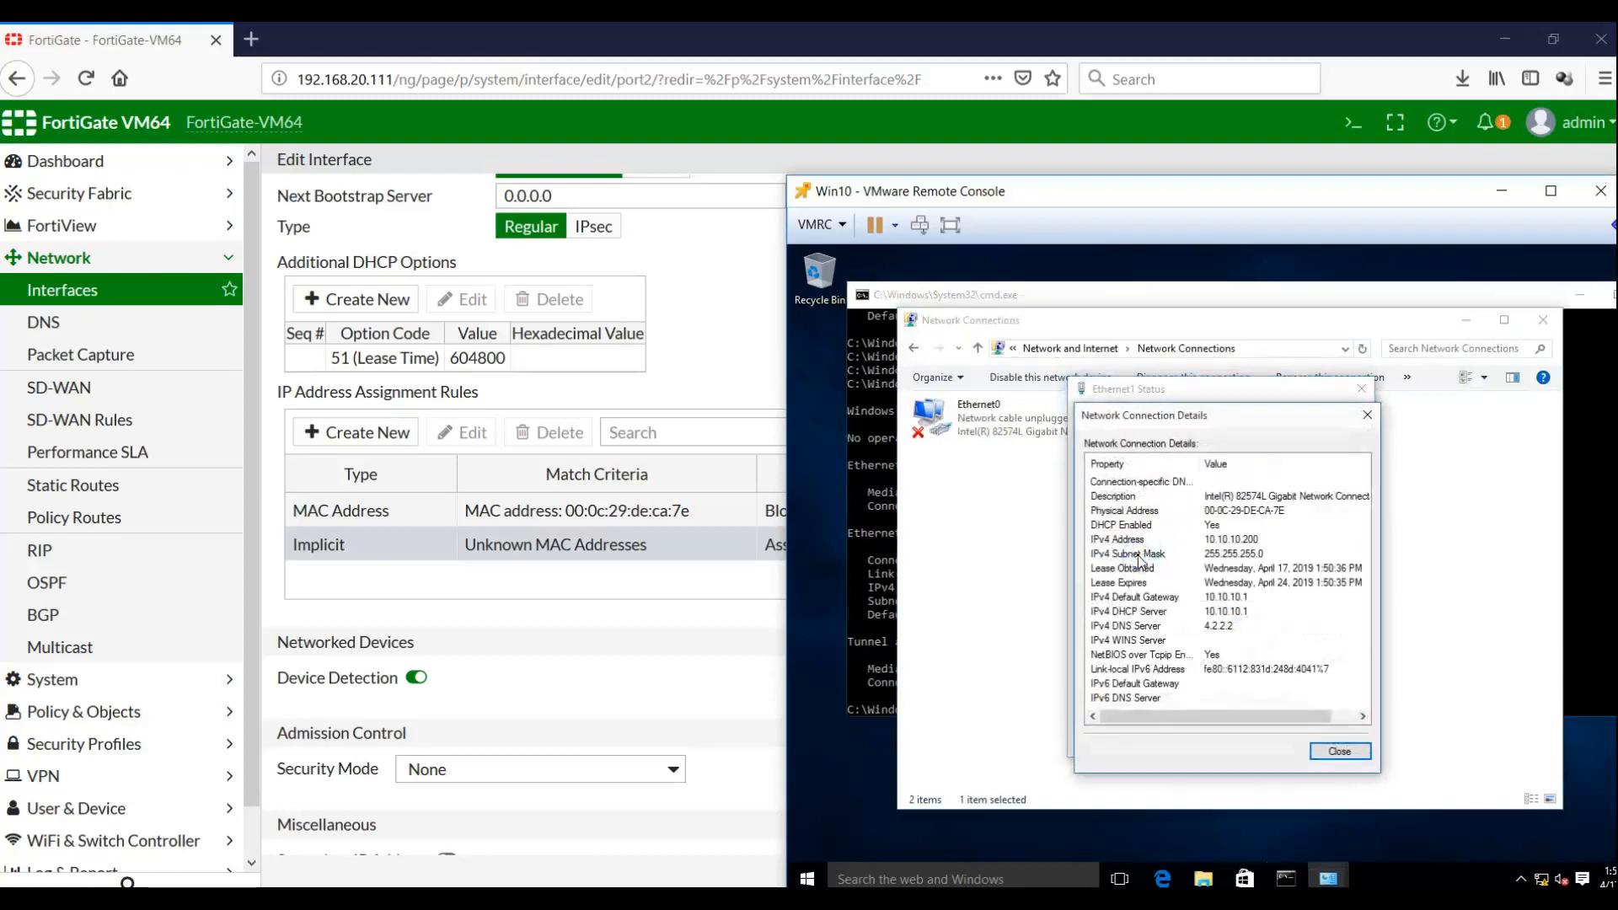
pyautogui.click(1339, 751)
pyautogui.click(1336, 740)
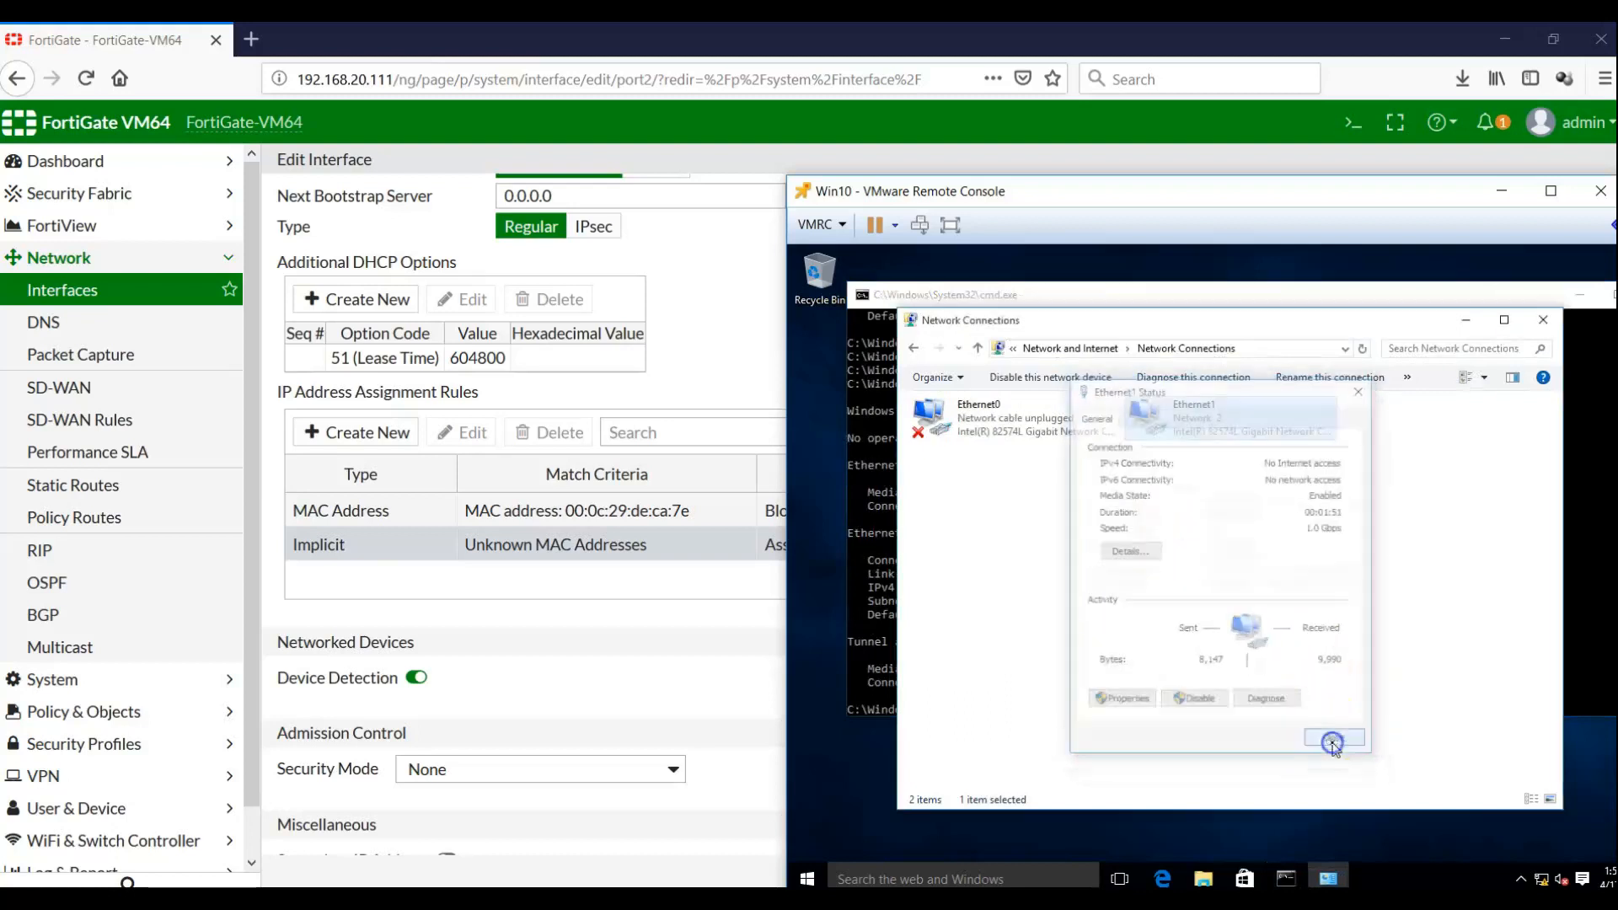
pyautogui.click(1466, 323)
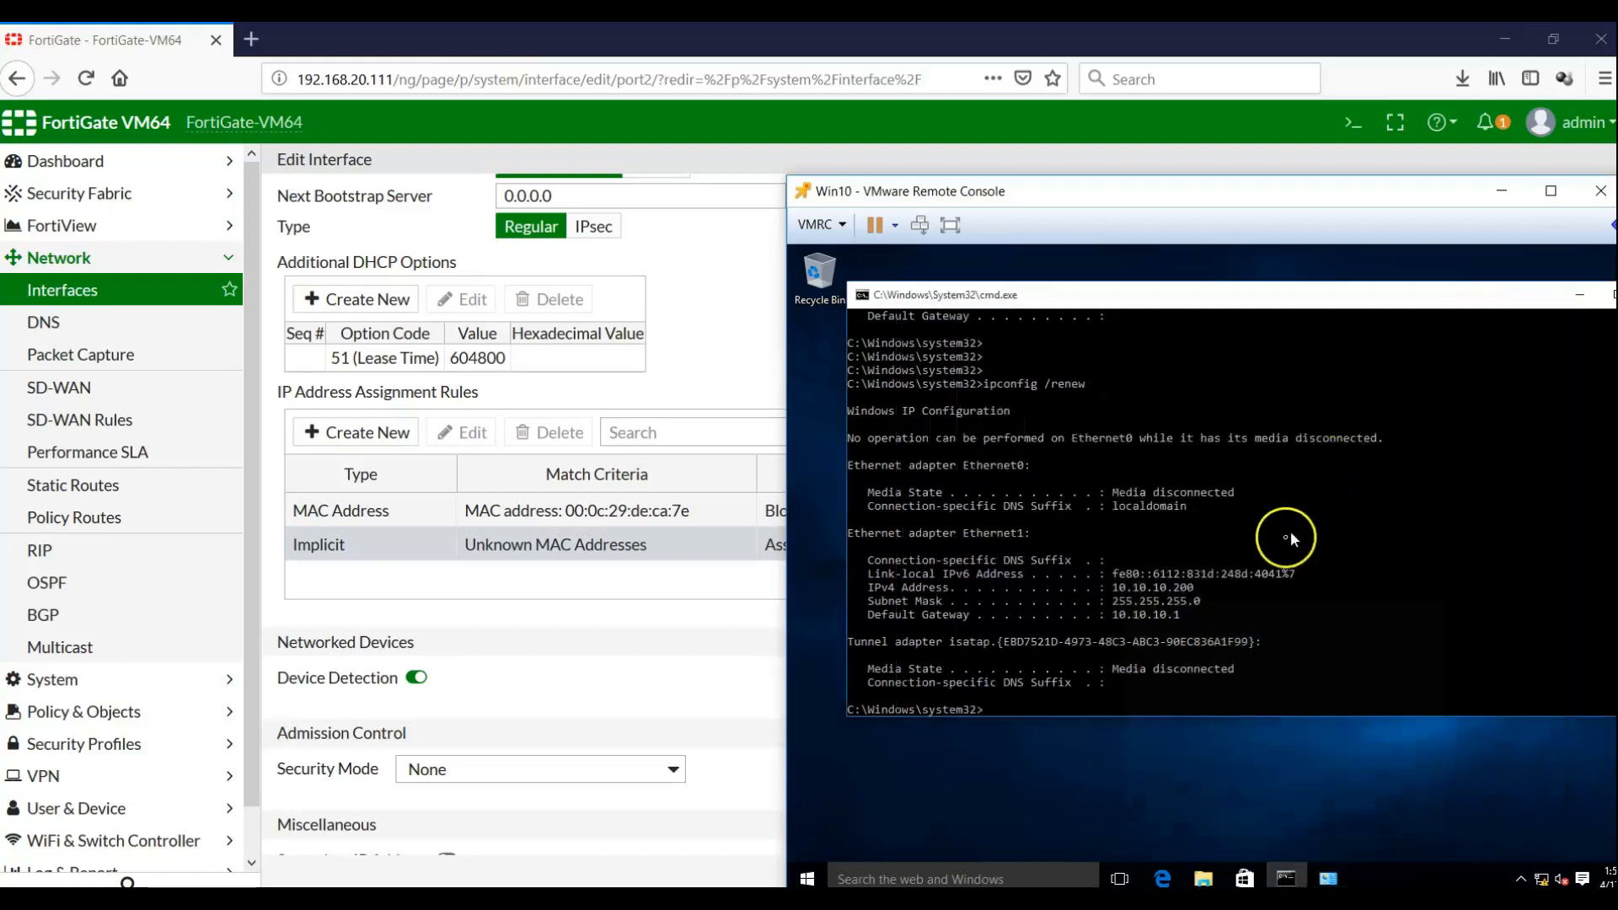
# Run ipconfig /all in the command prompt, then move the VM console to reveal FortiGate's Block rule
pyautogui.click(1384, 583)
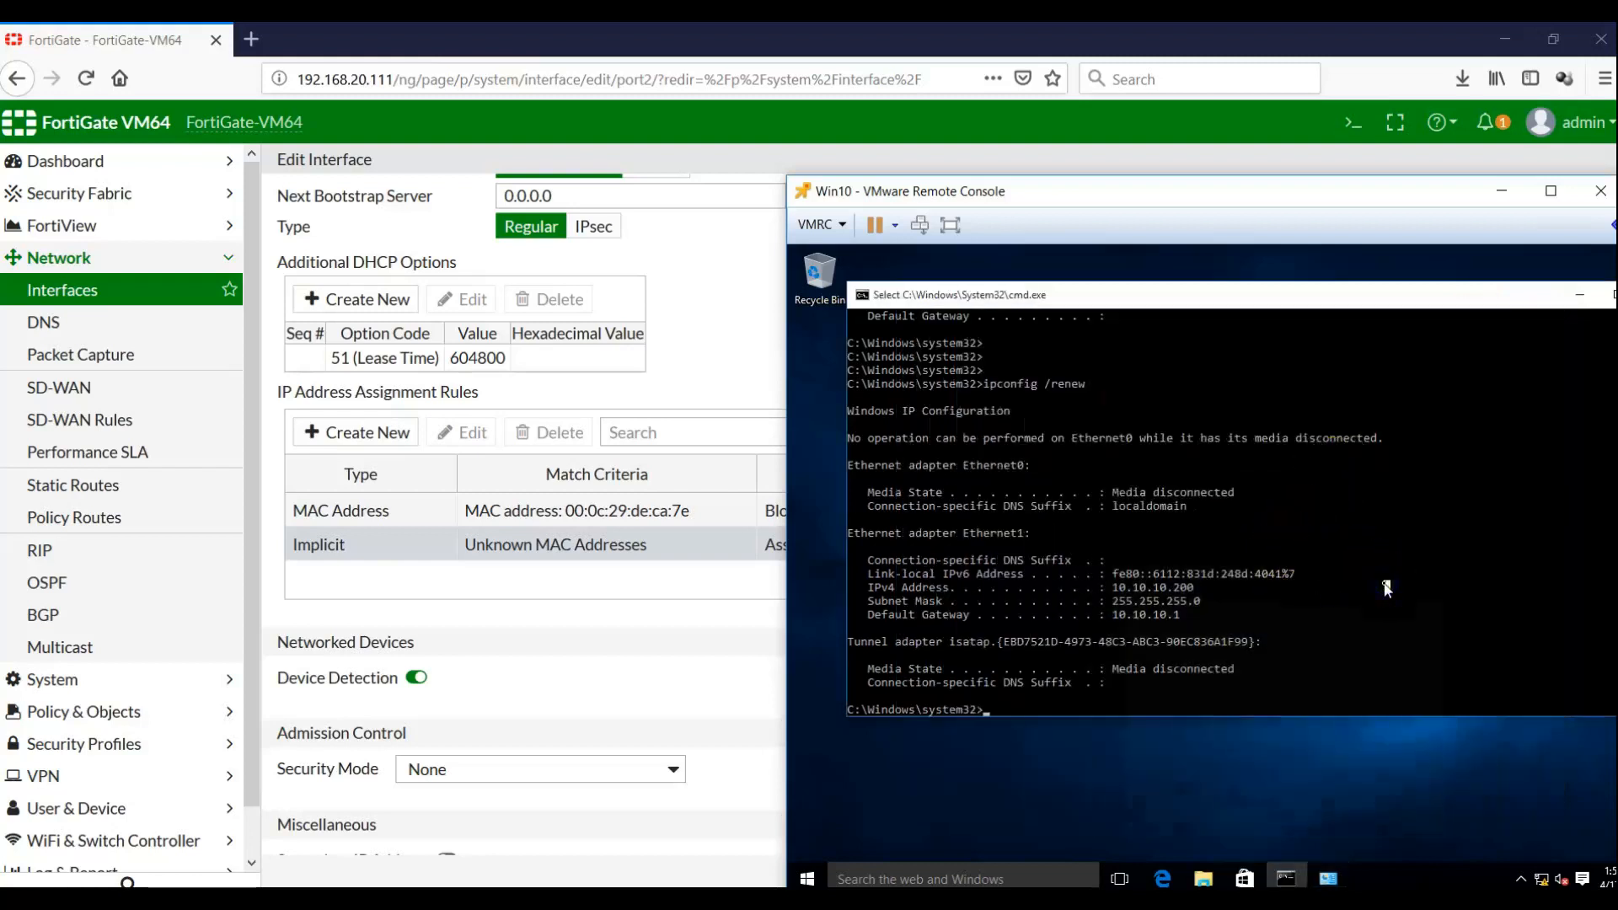
pyautogui.press('Return')
pyautogui.press('Return')
pyautogui.press('Return')
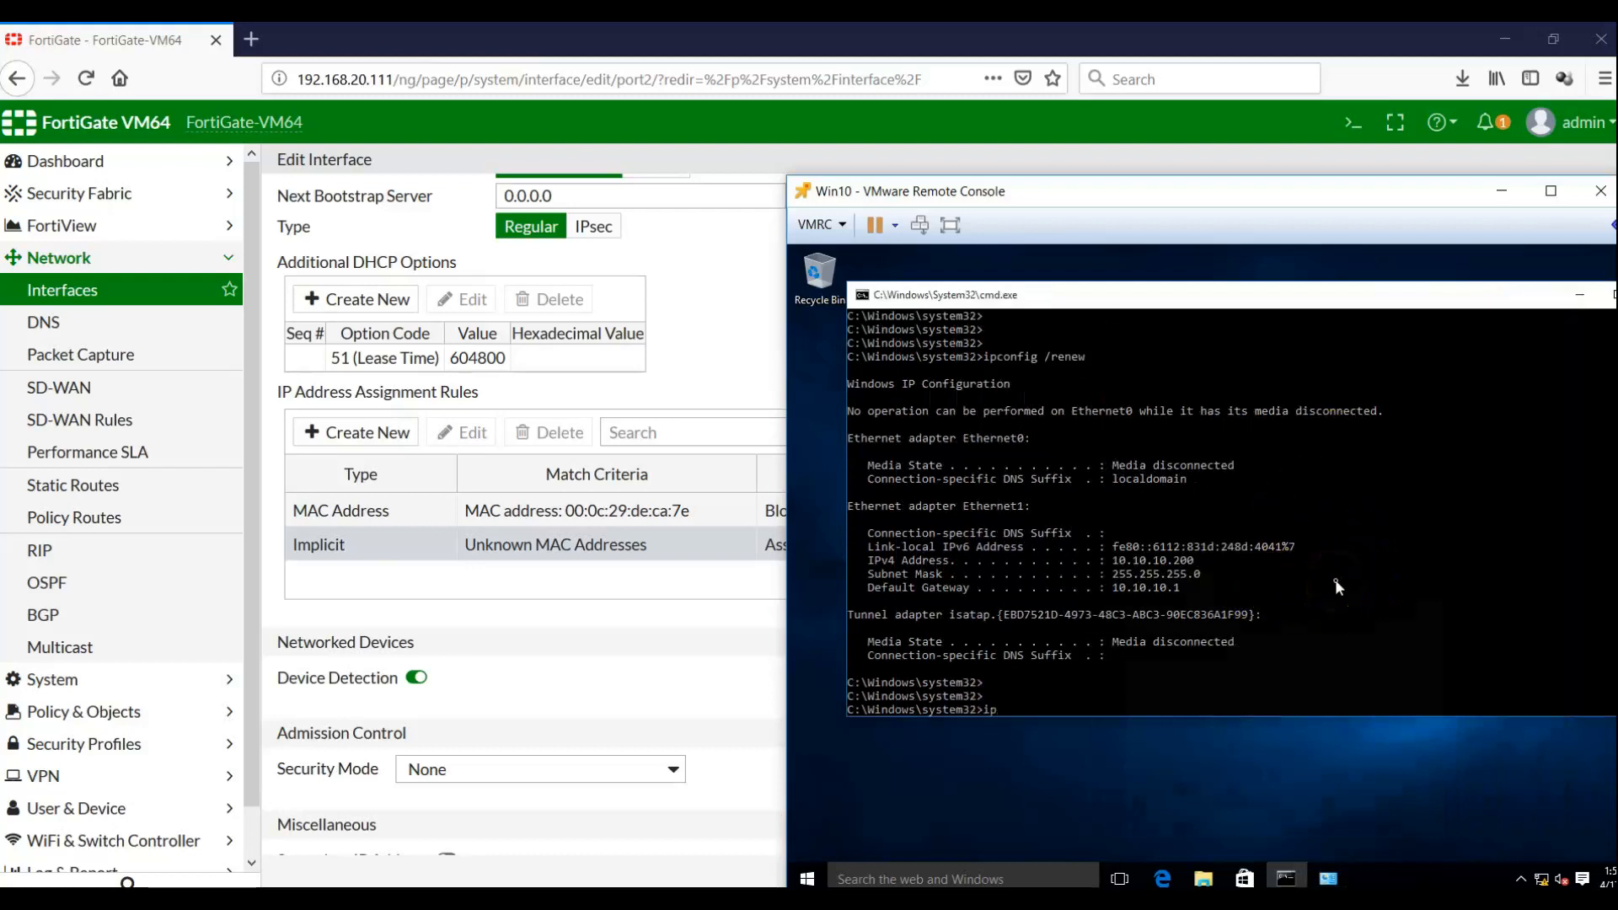
pyautogui.write('ipconfig /all')
pyautogui.press('Return')
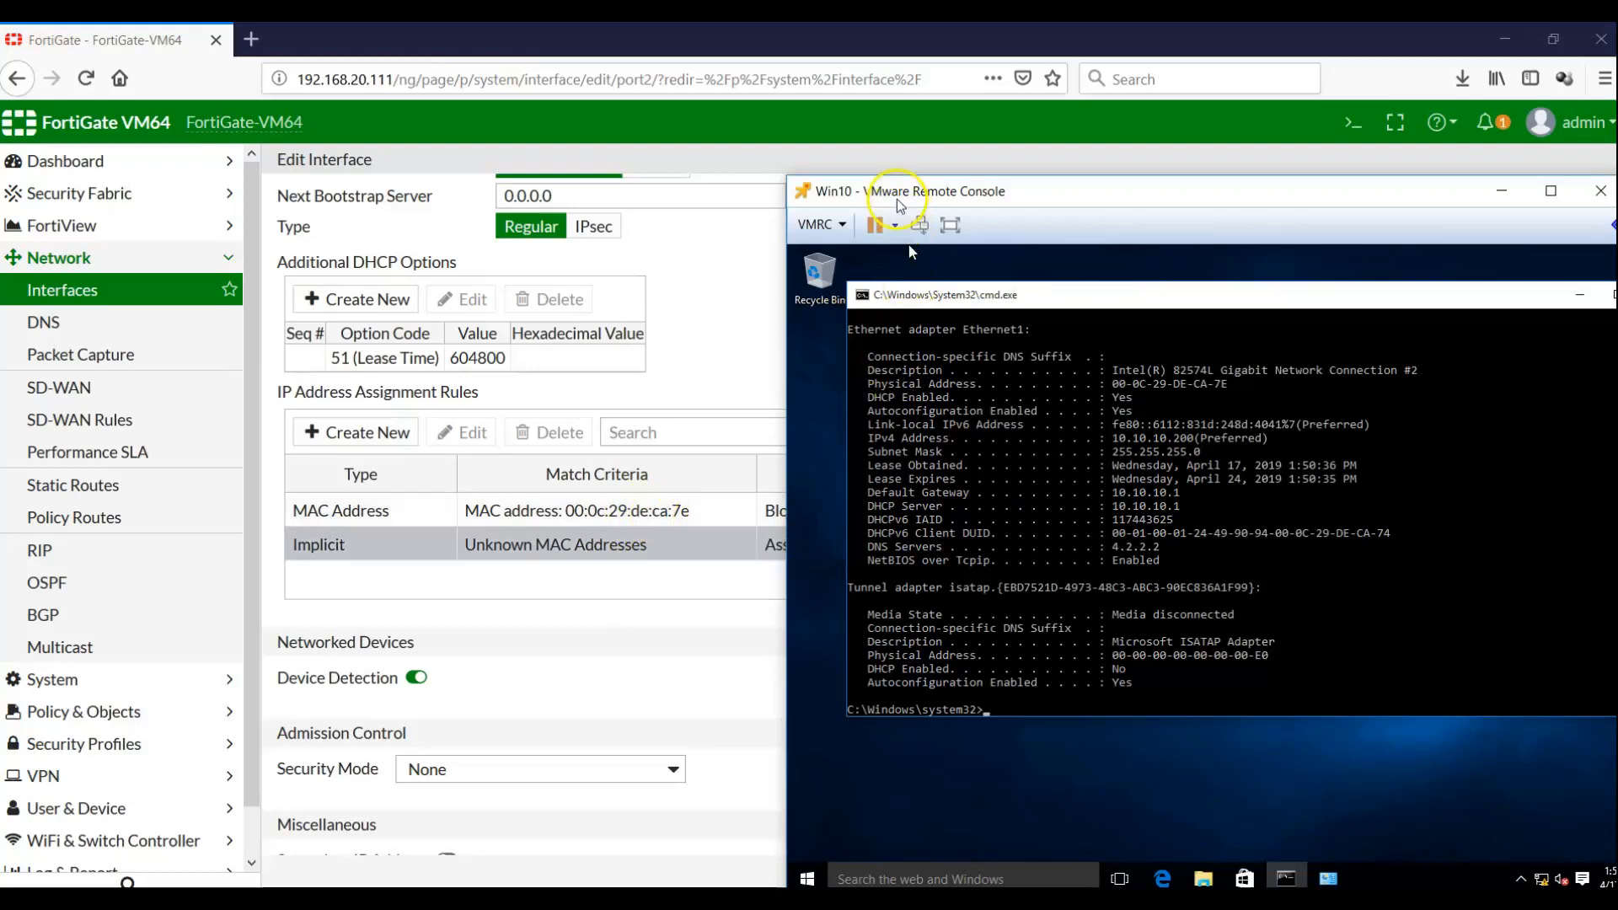
pyautogui.moveTo(900, 205); pyautogui.dragTo(1173, 449)
pyautogui.click(752, 520)
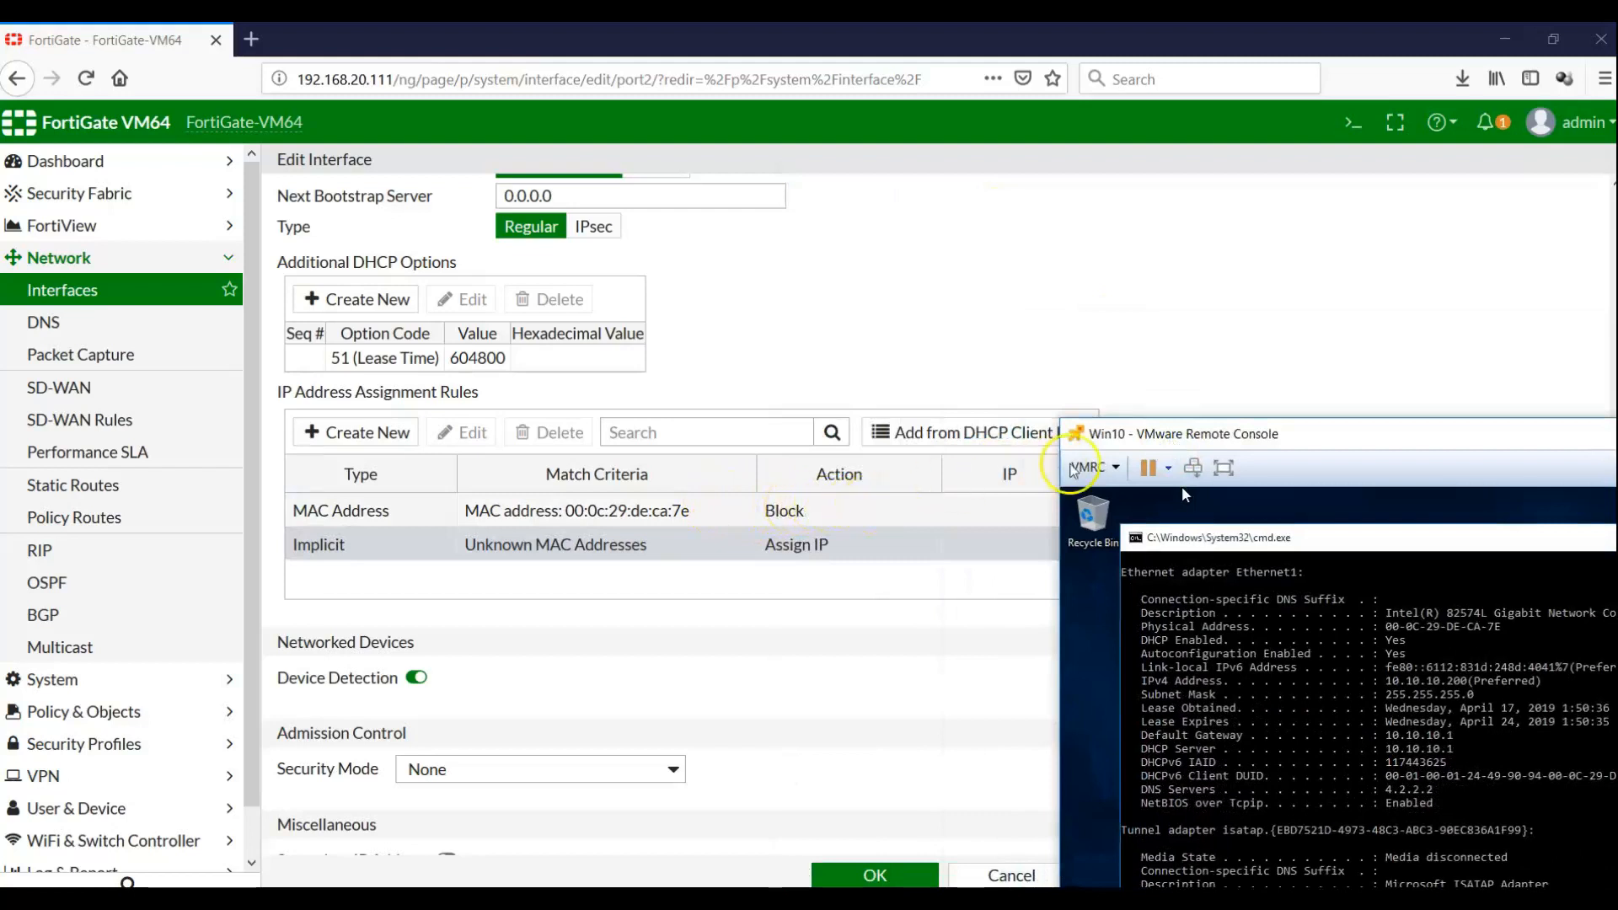
# Release Ethernet1's IPv4 address with ipconfig /release, verify with ipconfig, then minimize the command prompt
pyautogui.moveTo(1129, 433); pyautogui.dragTo(861, 277)
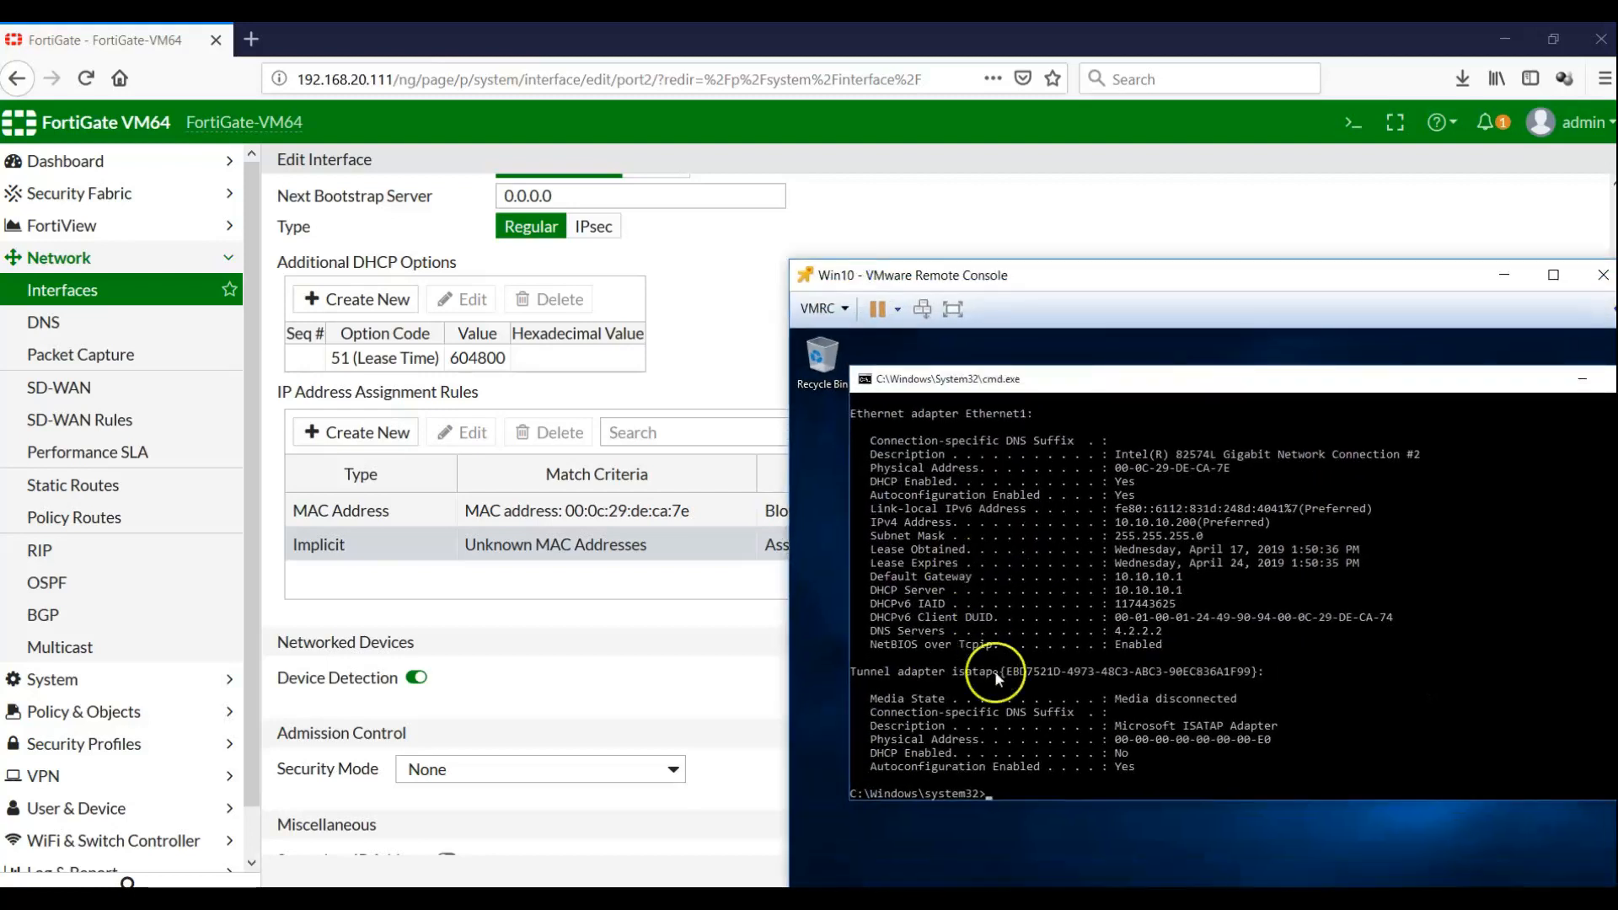
pyautogui.press('Up')
pyautogui.press('Return')
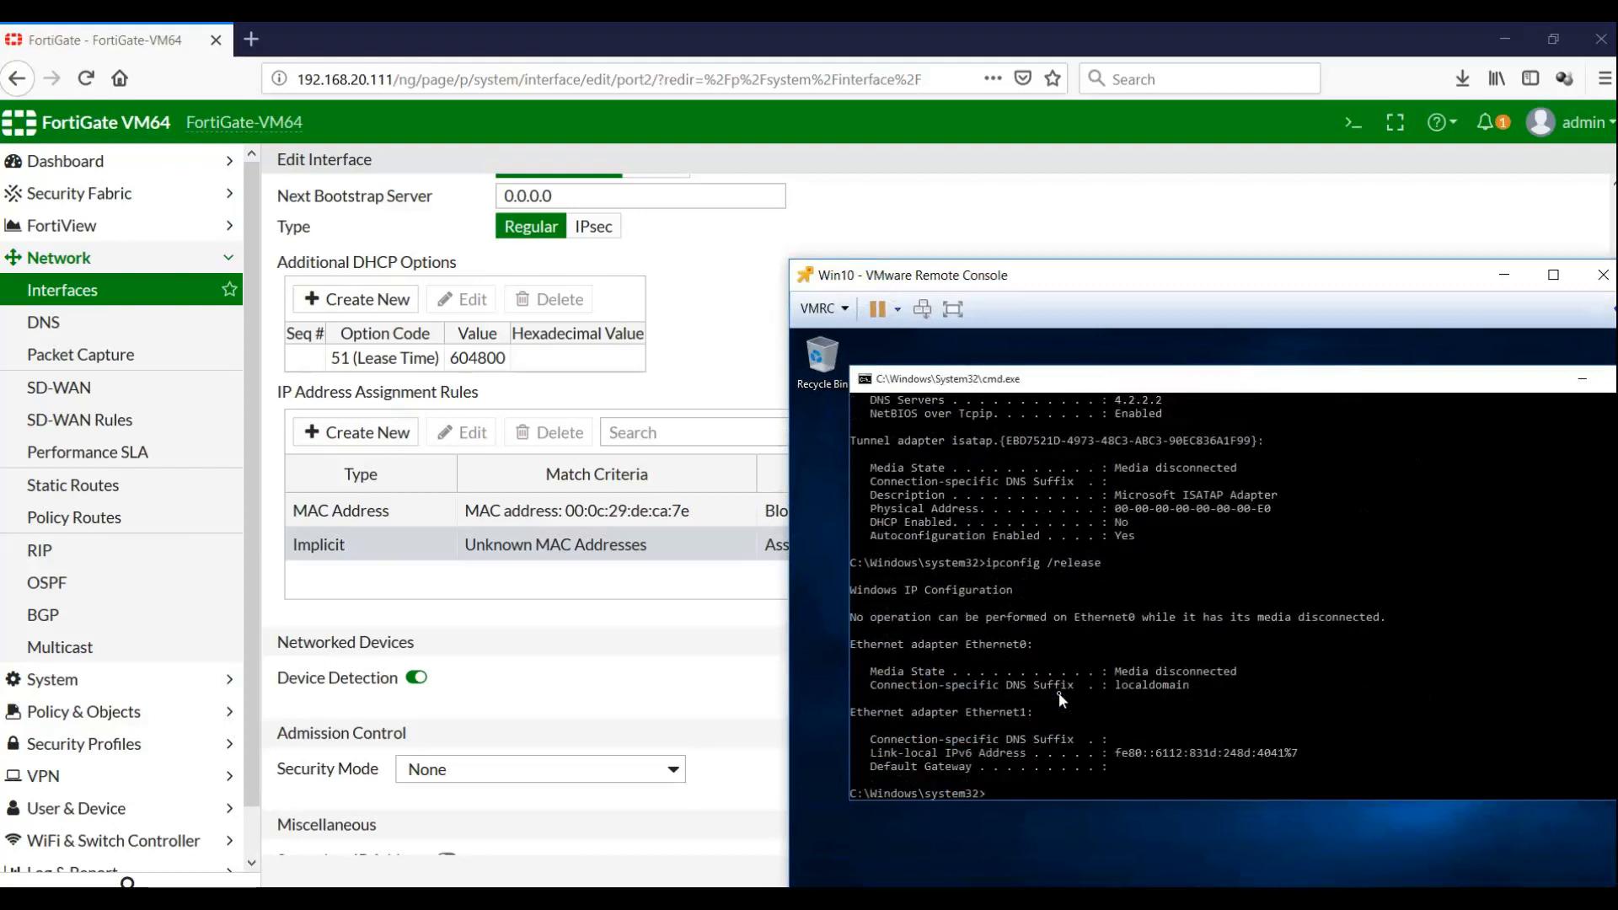
pyautogui.press('Return')
pyautogui.press('Return')
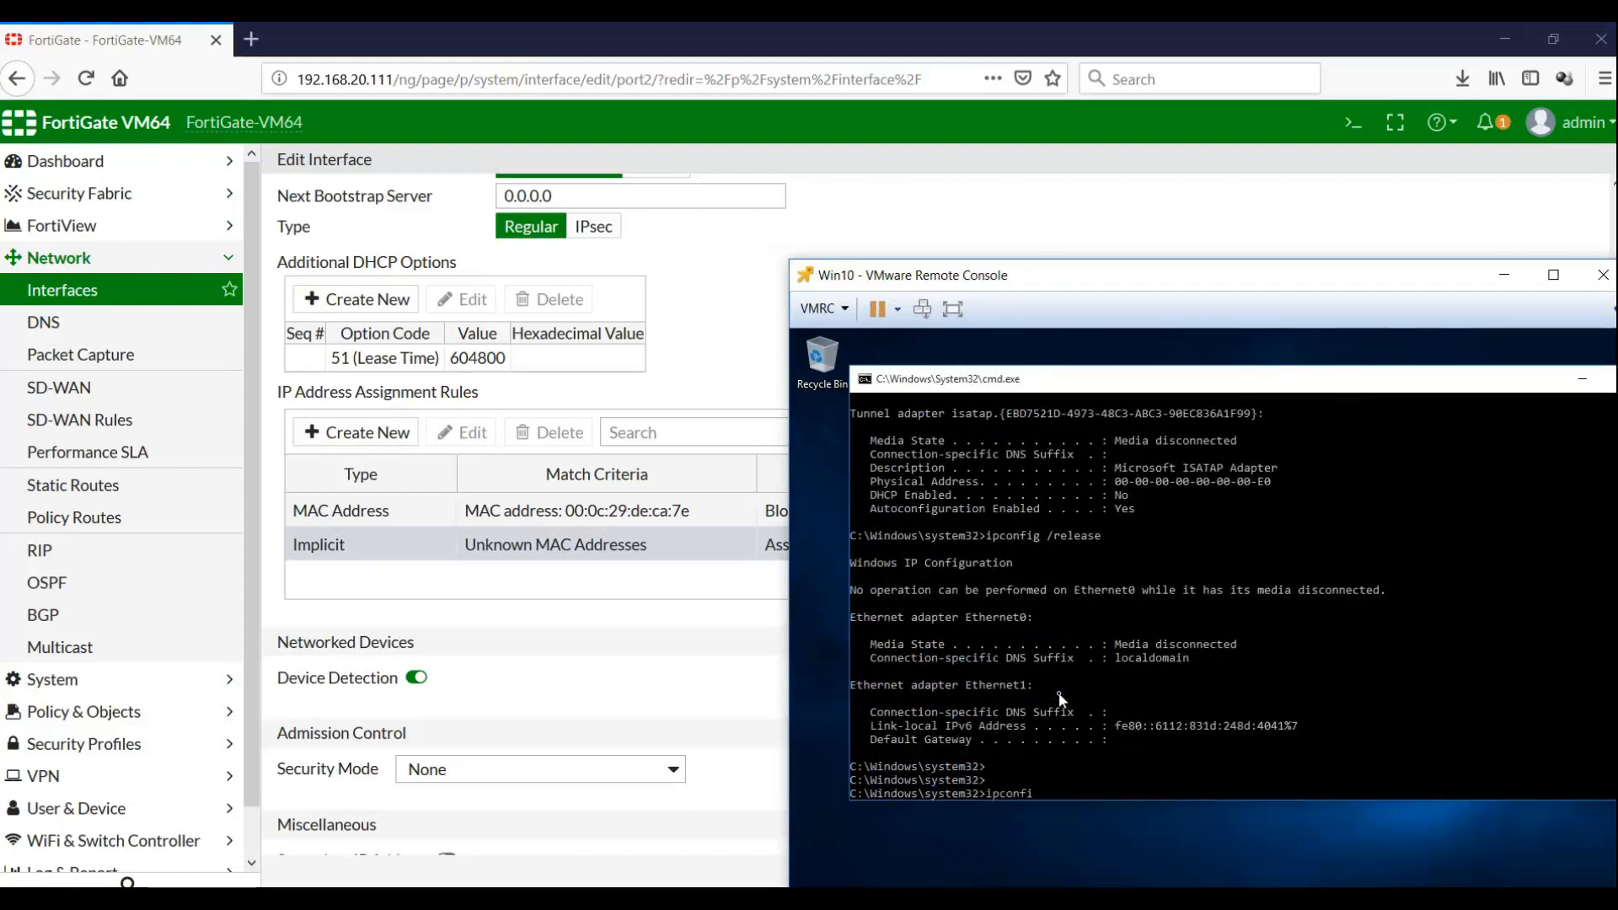
pyautogui.press('Return')
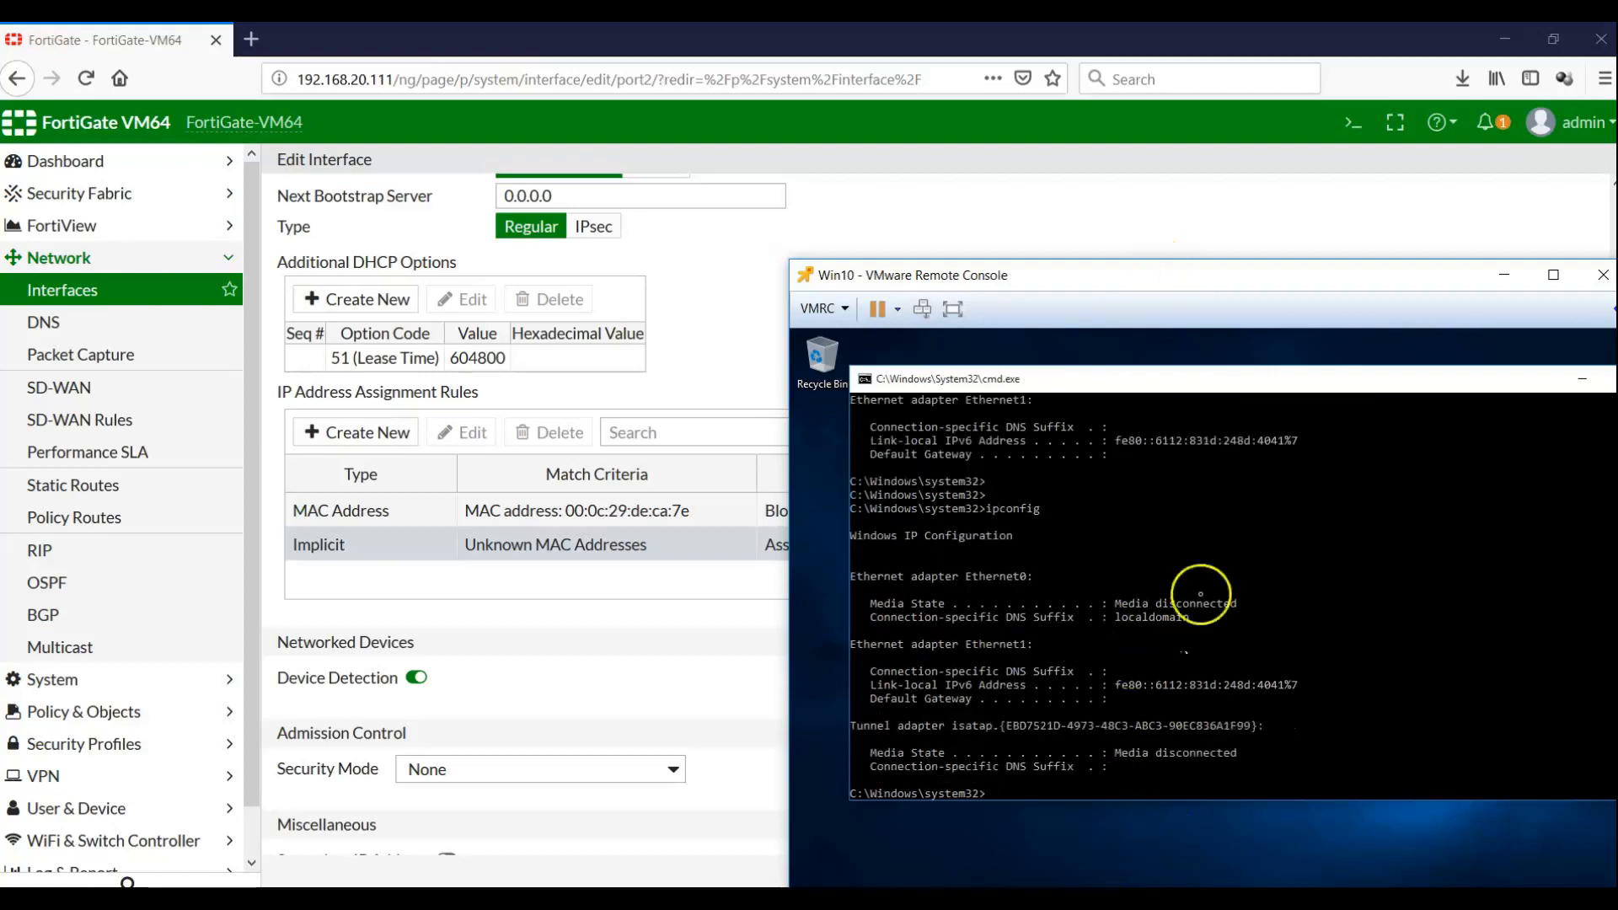
pyautogui.moveTo(1474, 376); pyautogui.dragTo(1368, 414)
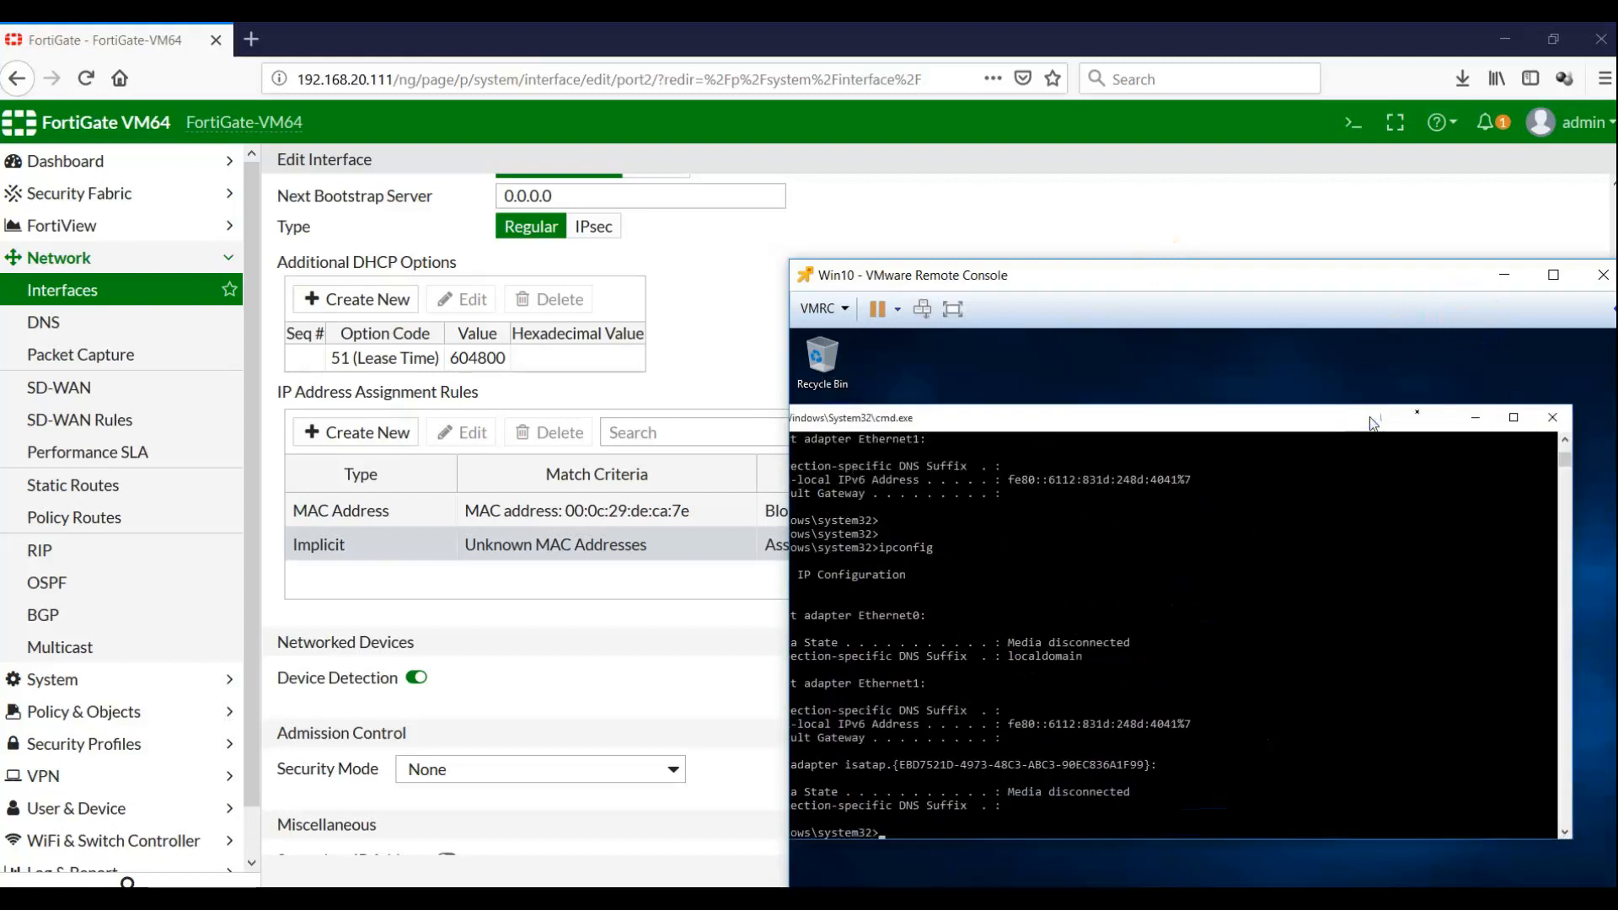
pyautogui.click(1476, 419)
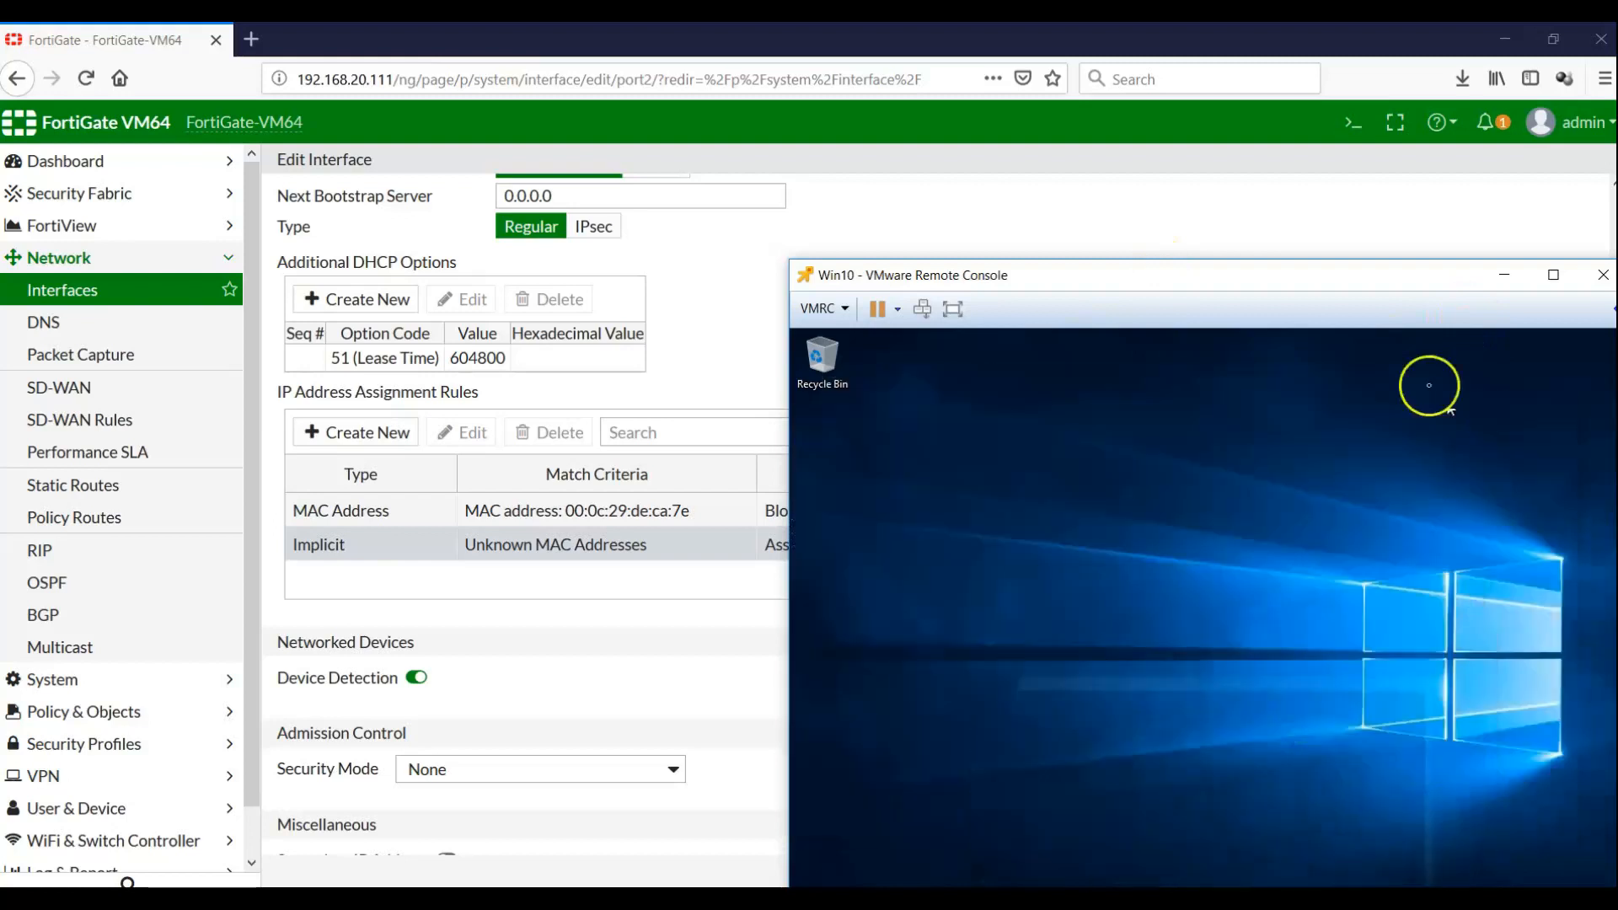
# Restore Network Connections and disable, then re-enable, the Ethernet1 adapter
pyautogui.click(1376, 267)
pyautogui.moveTo(1378, 278); pyautogui.dragTo(1226, 152)
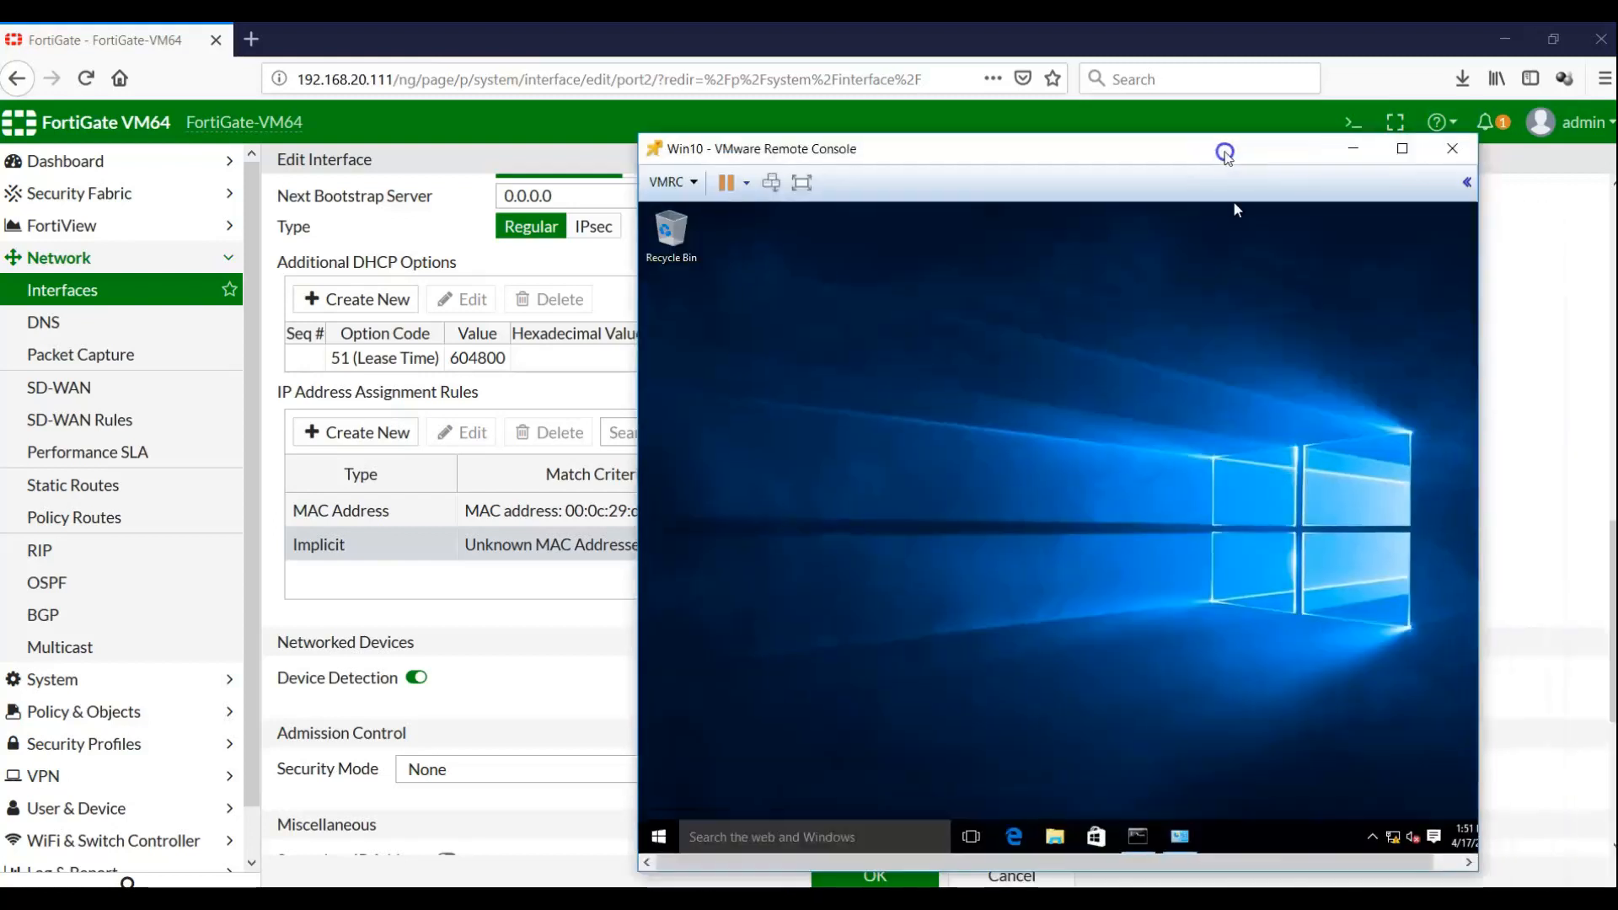
pyautogui.click(1180, 839)
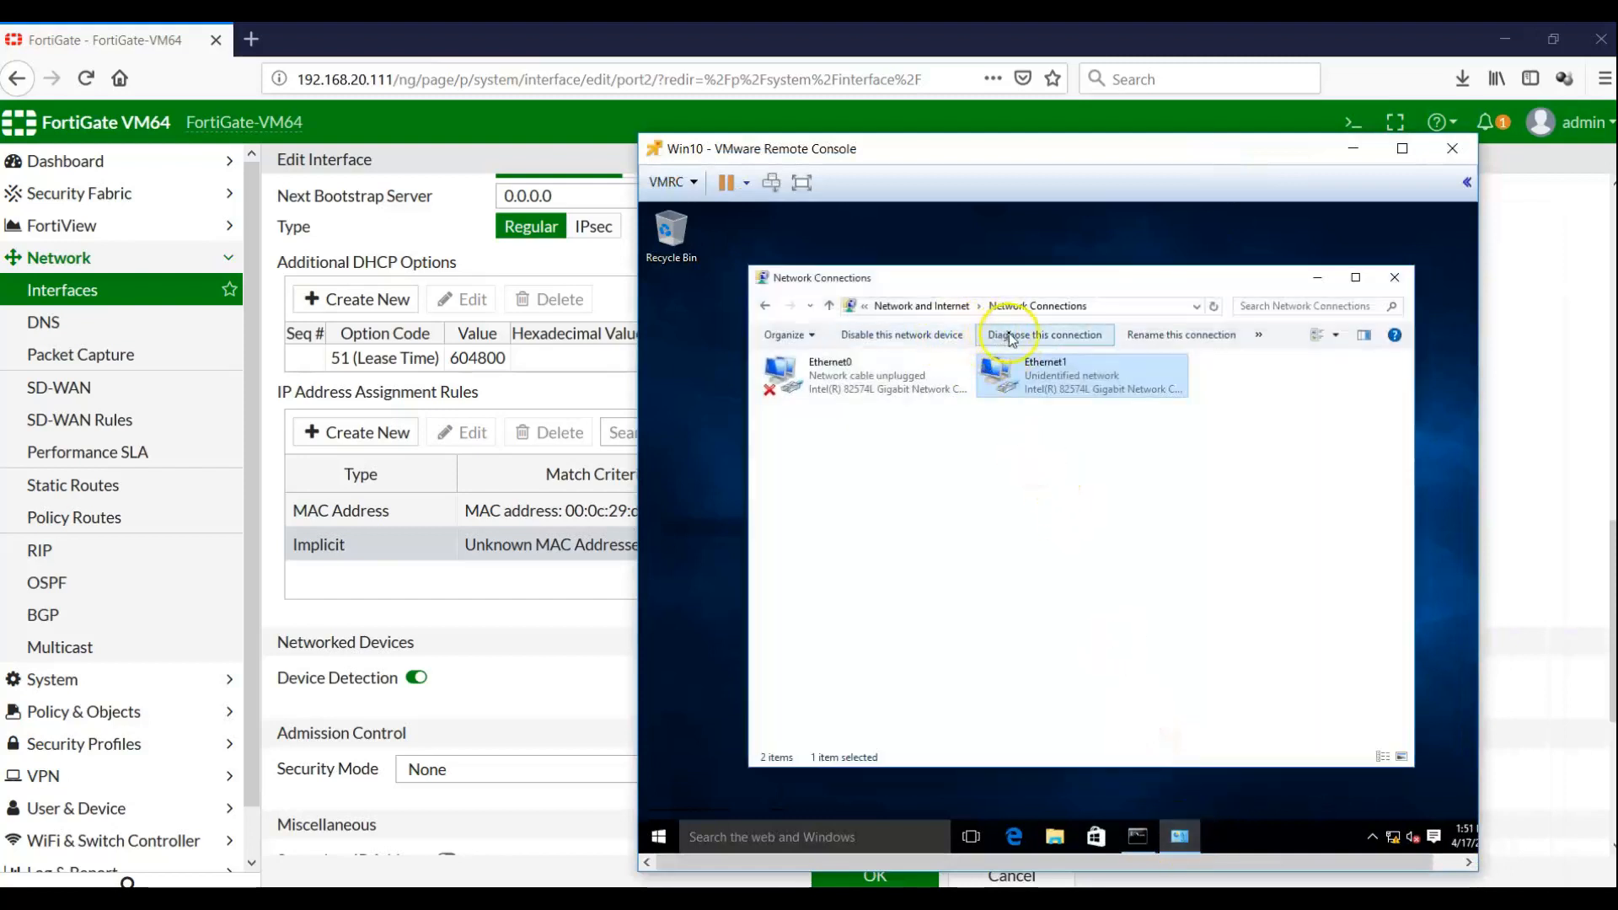
pyautogui.click(944, 343)
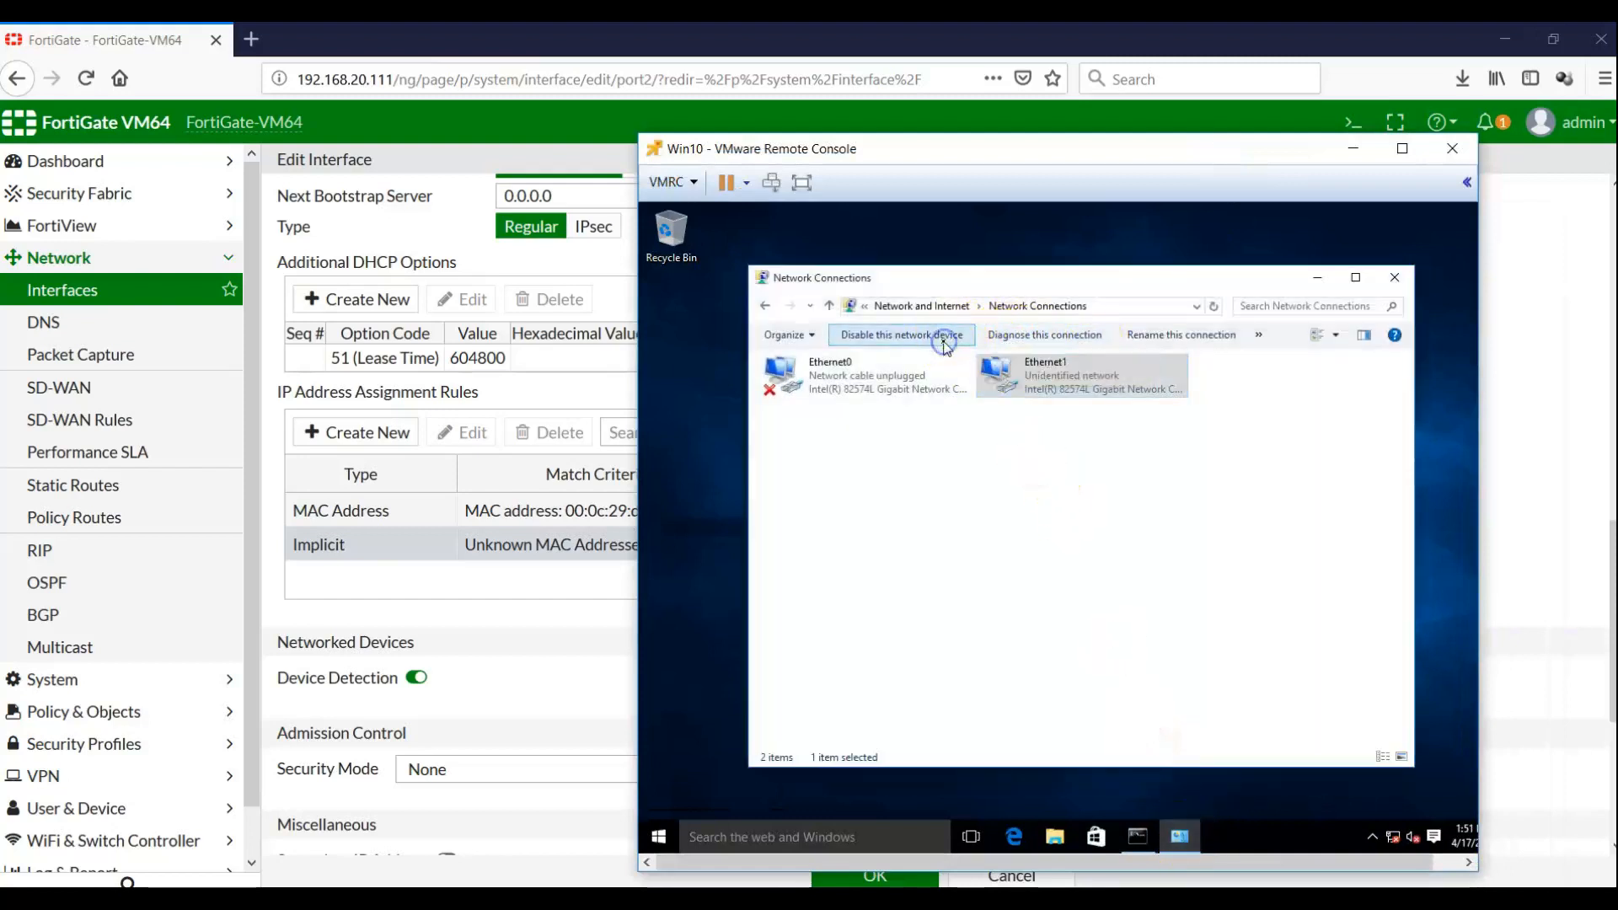
pyautogui.click(917, 344)
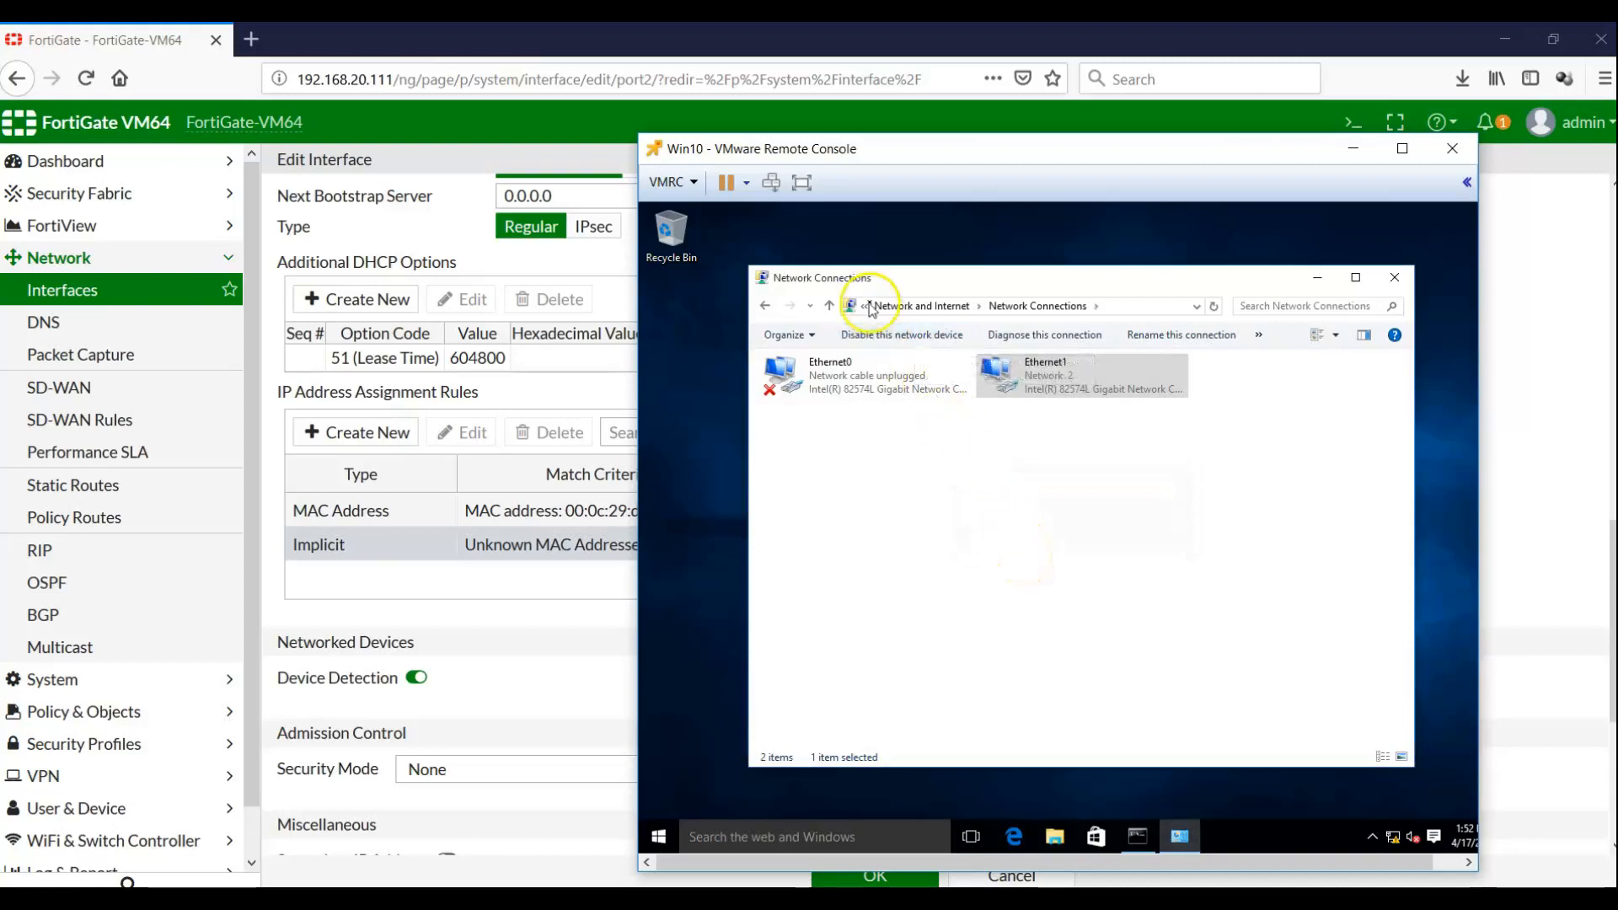
# Check Ethernet1's status details showing 10.10.10.200 leased from 10.10.10.1, then close both dialogs
pyautogui.click(1049, 389)
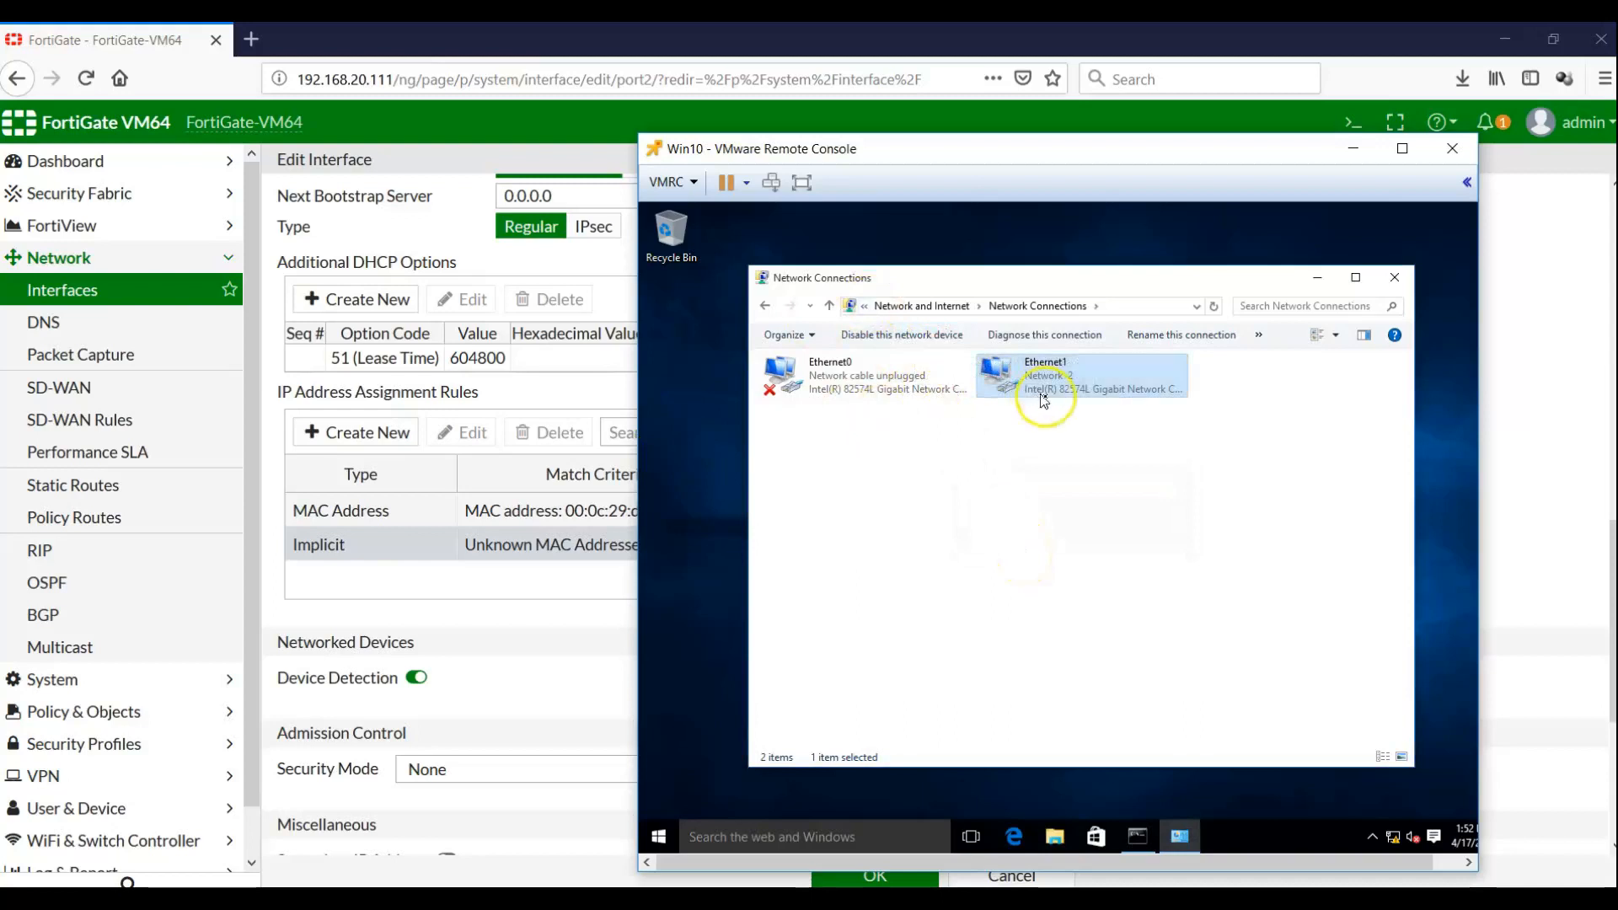
pyautogui.rightClick(1086, 383)
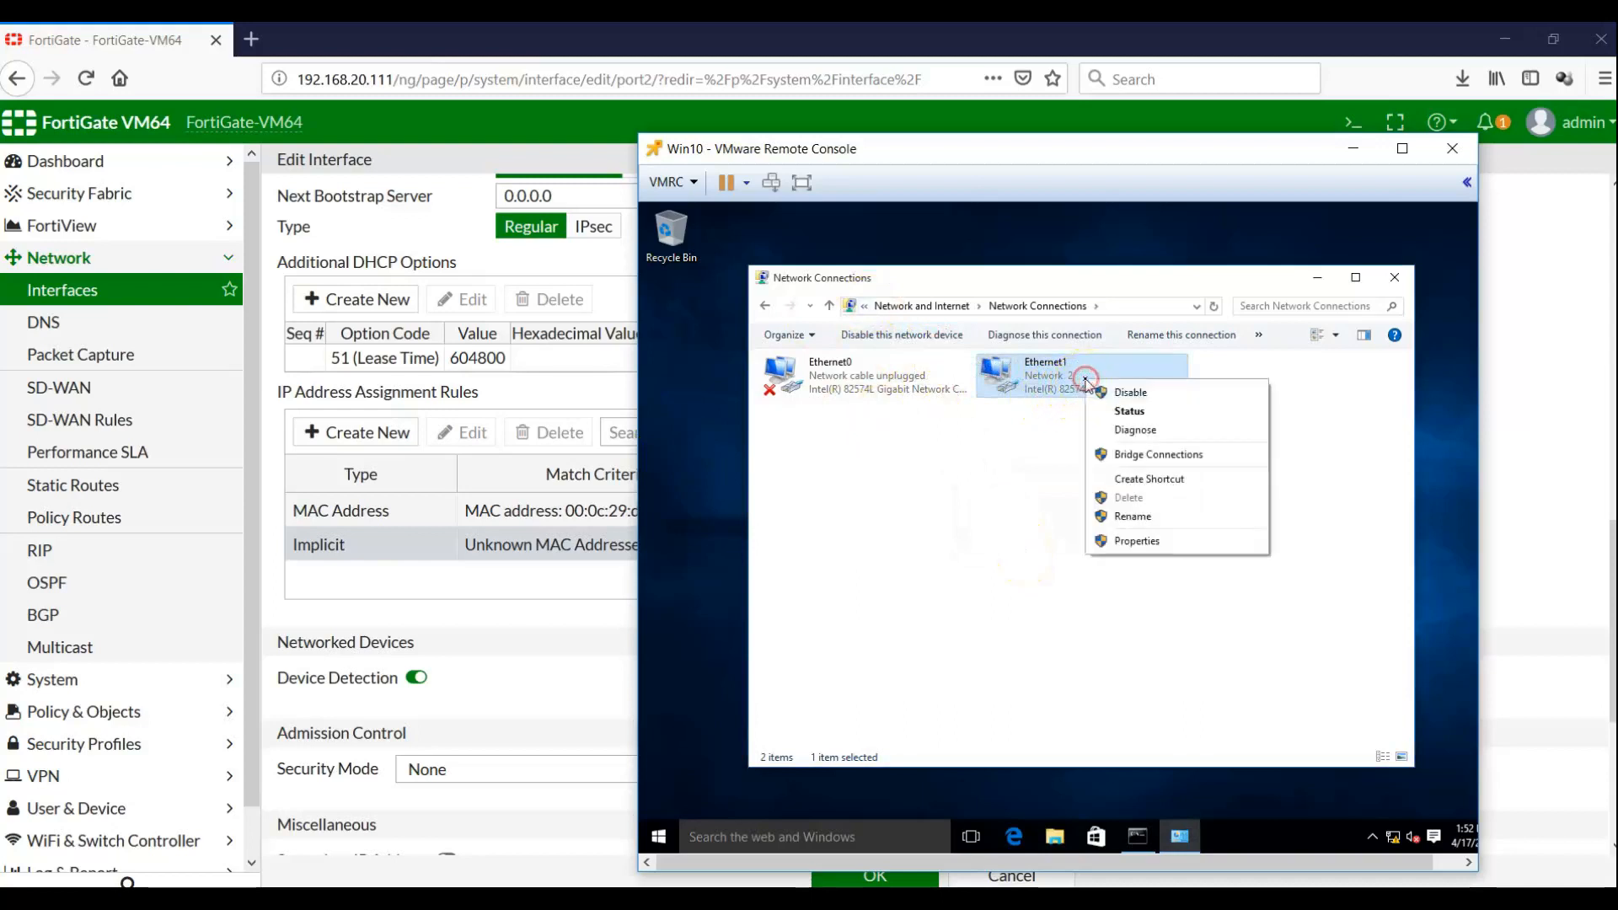
pyautogui.click(1111, 412)
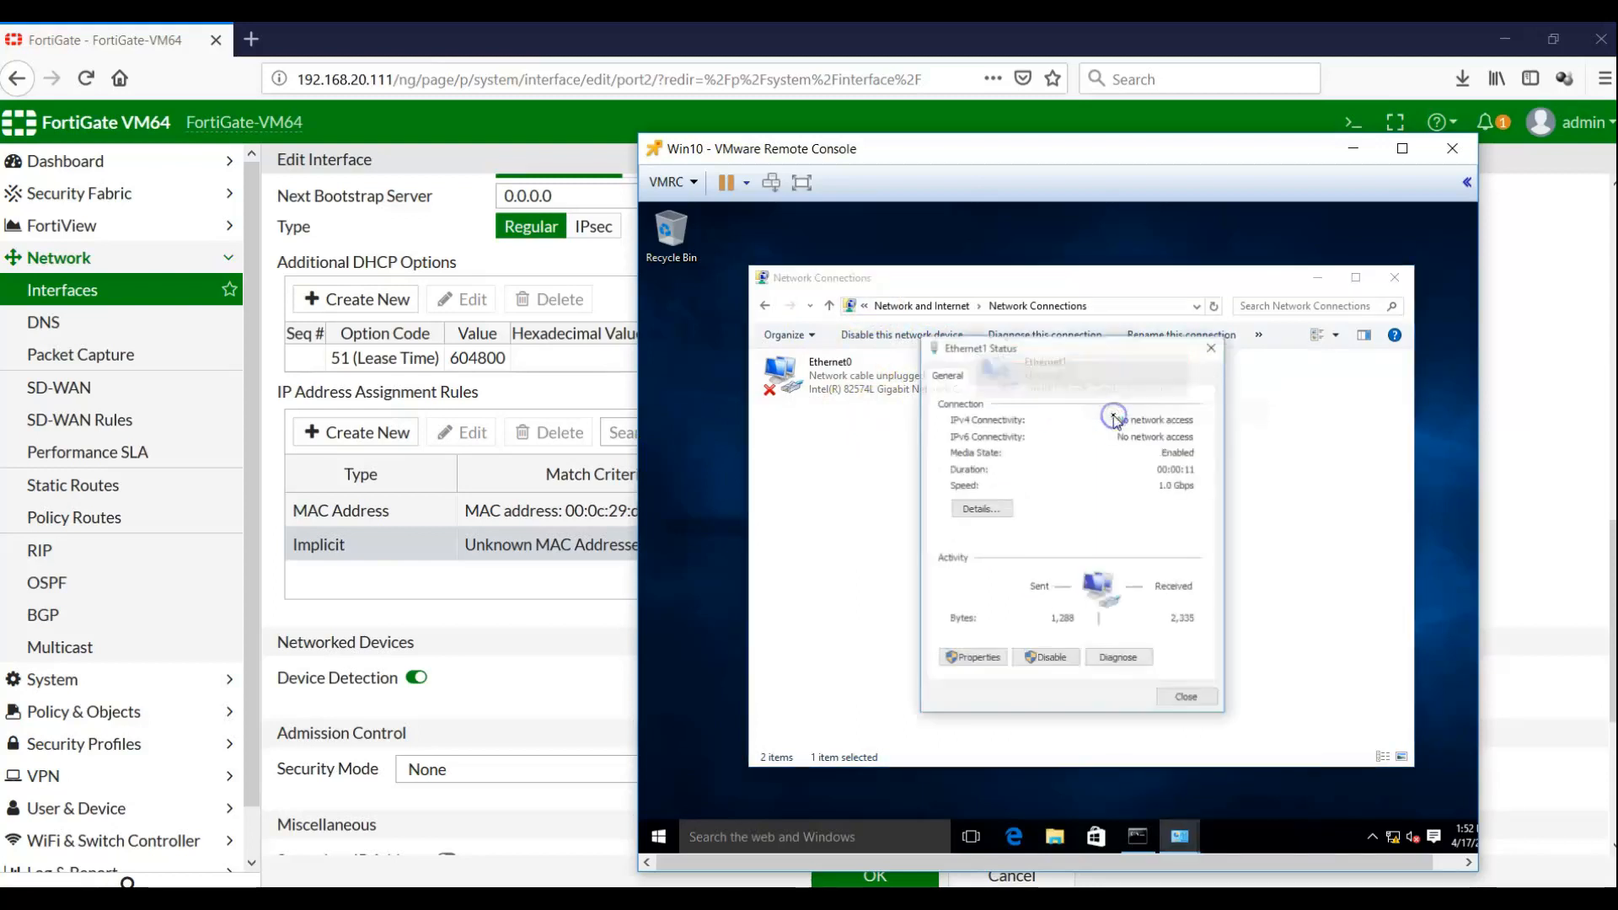
pyautogui.click(980, 508)
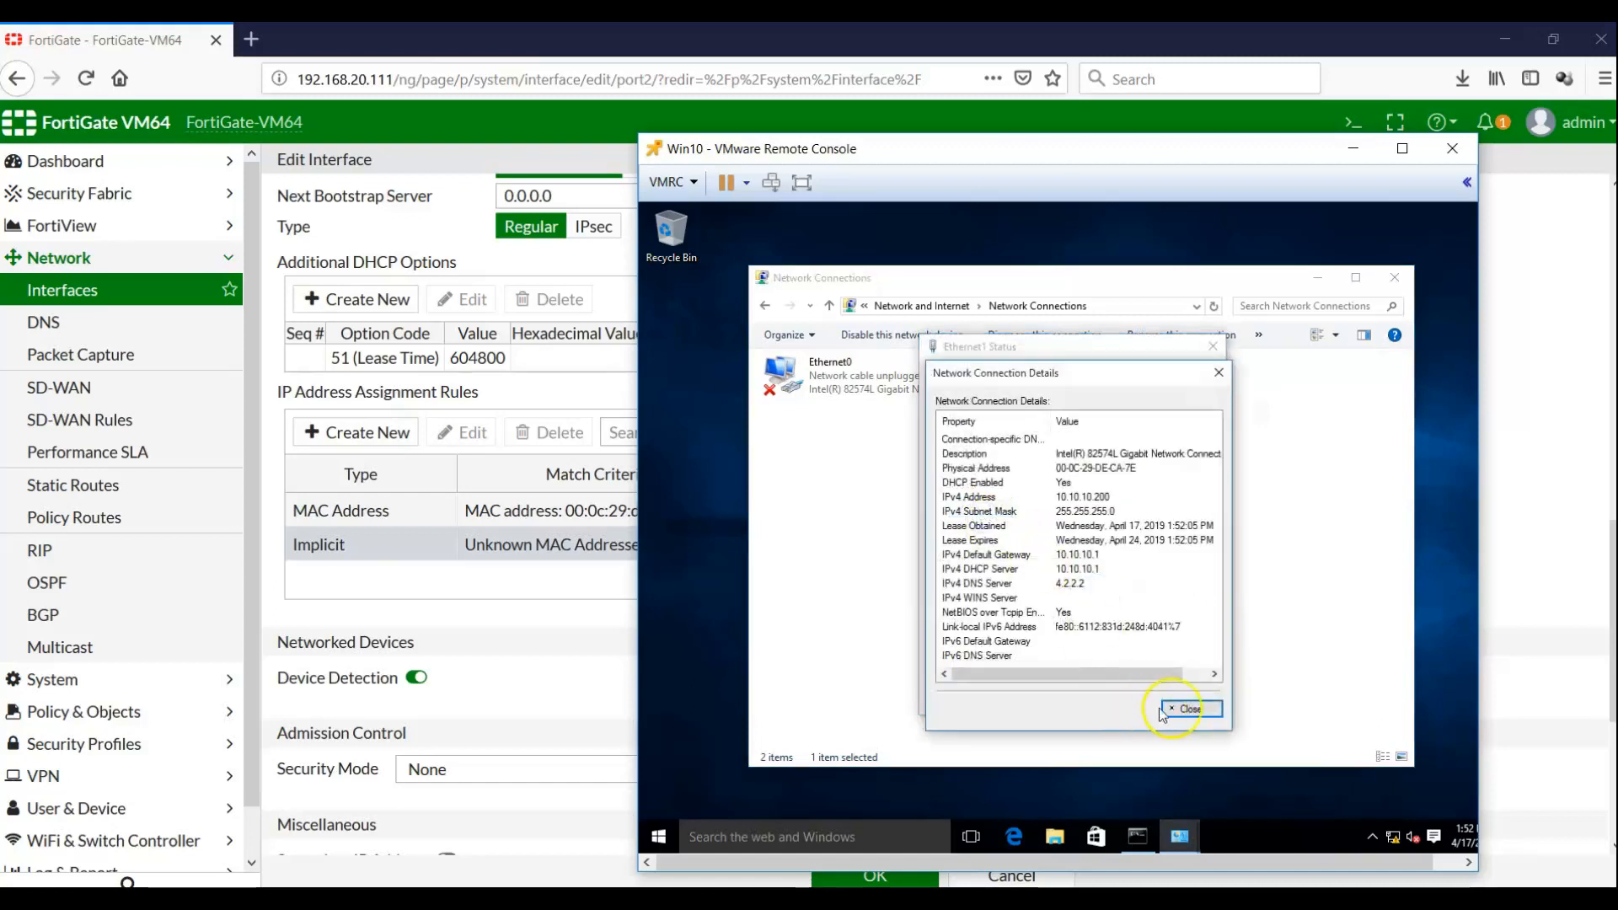
pyautogui.click(1189, 709)
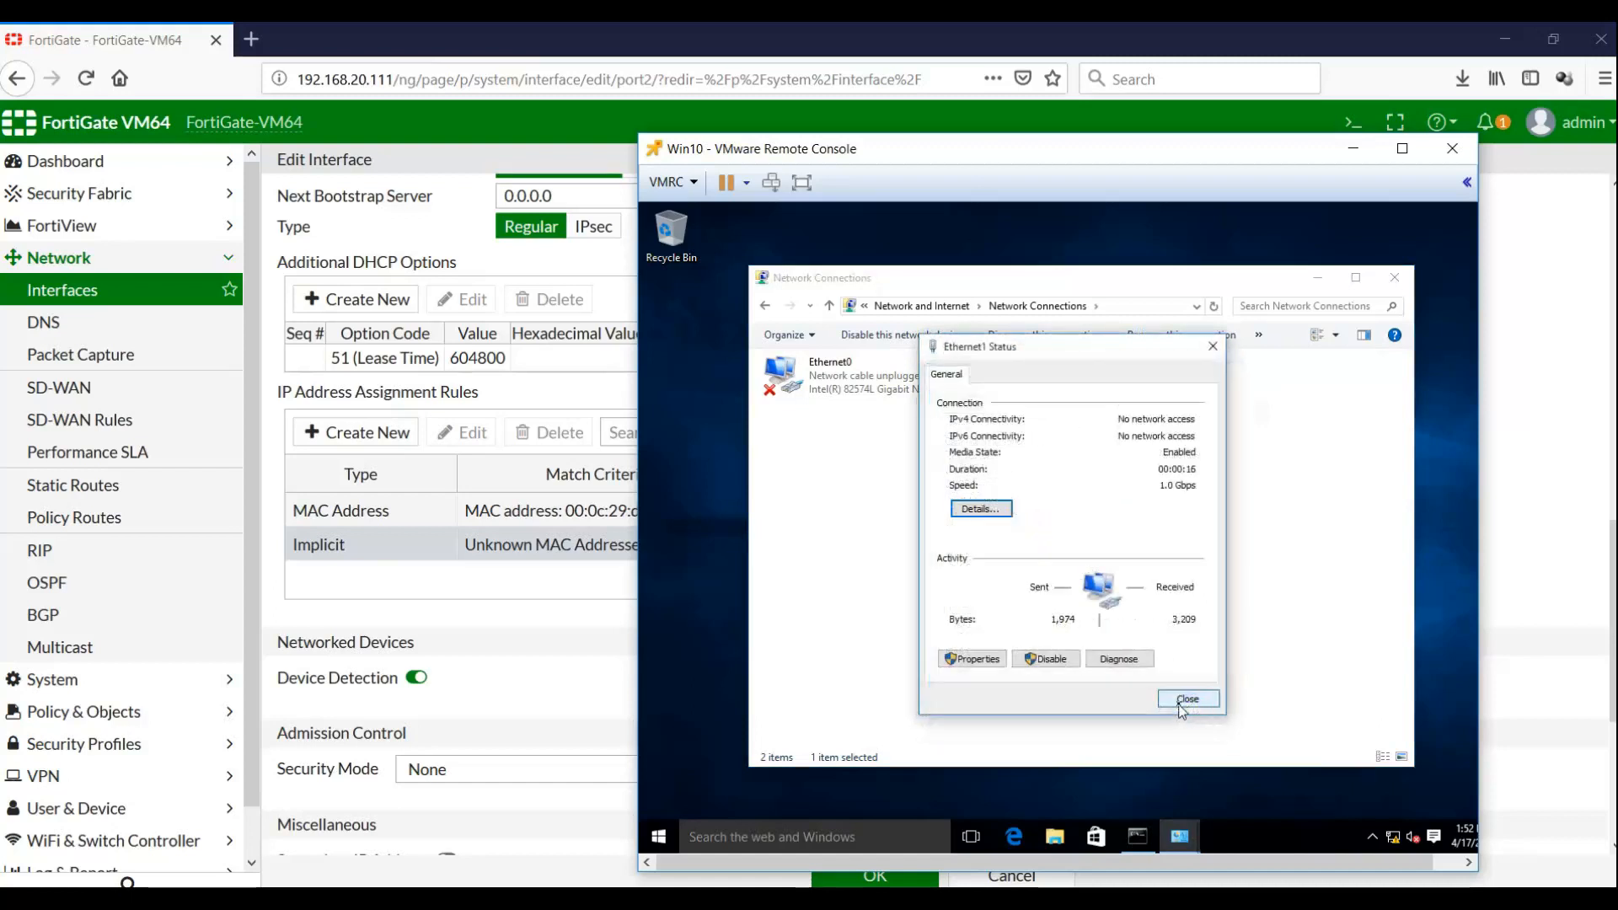
pyautogui.click(1181, 709)
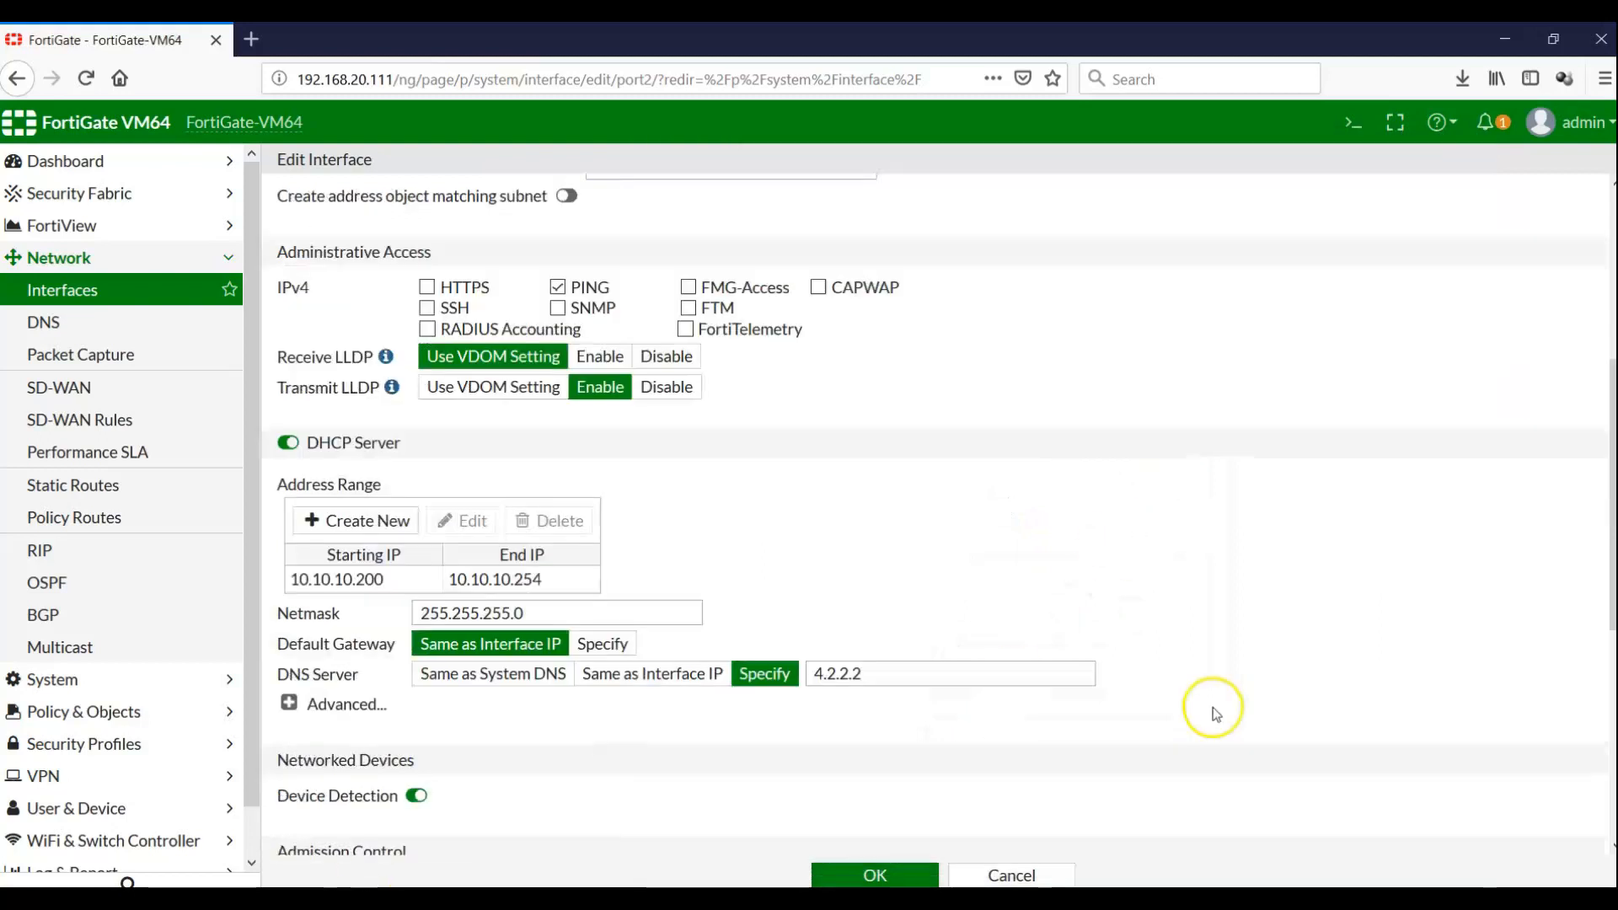
# Expand the advanced DHCP server settings on port2's edit page
pyautogui.moveTo(1611, 621); pyautogui.dragTo(1607, 708)
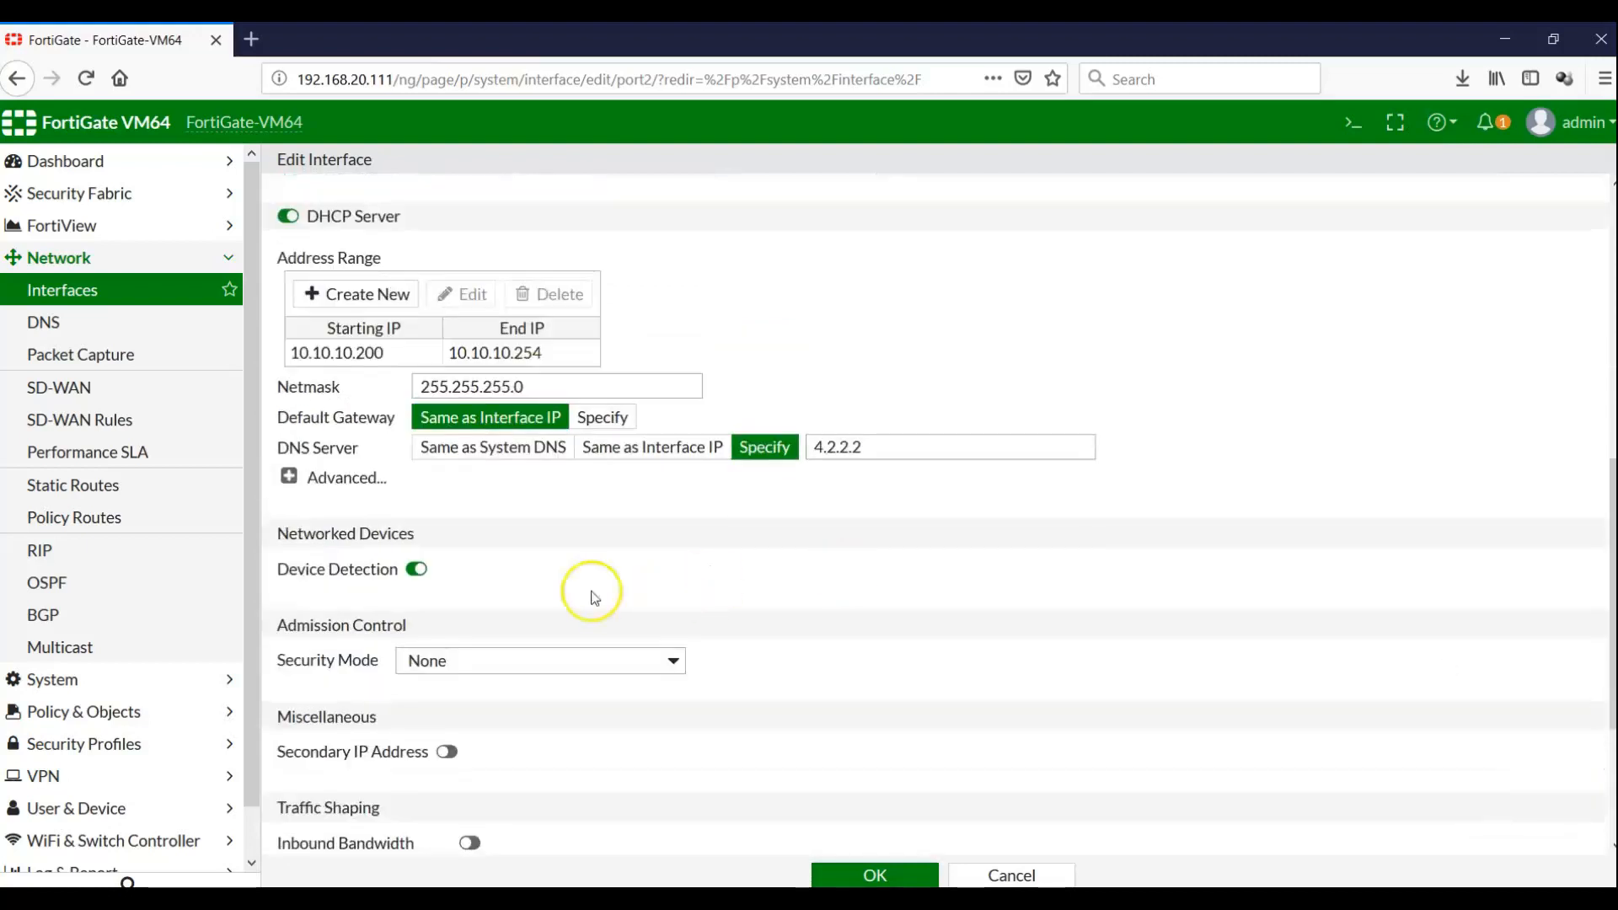
pyautogui.click(294, 479)
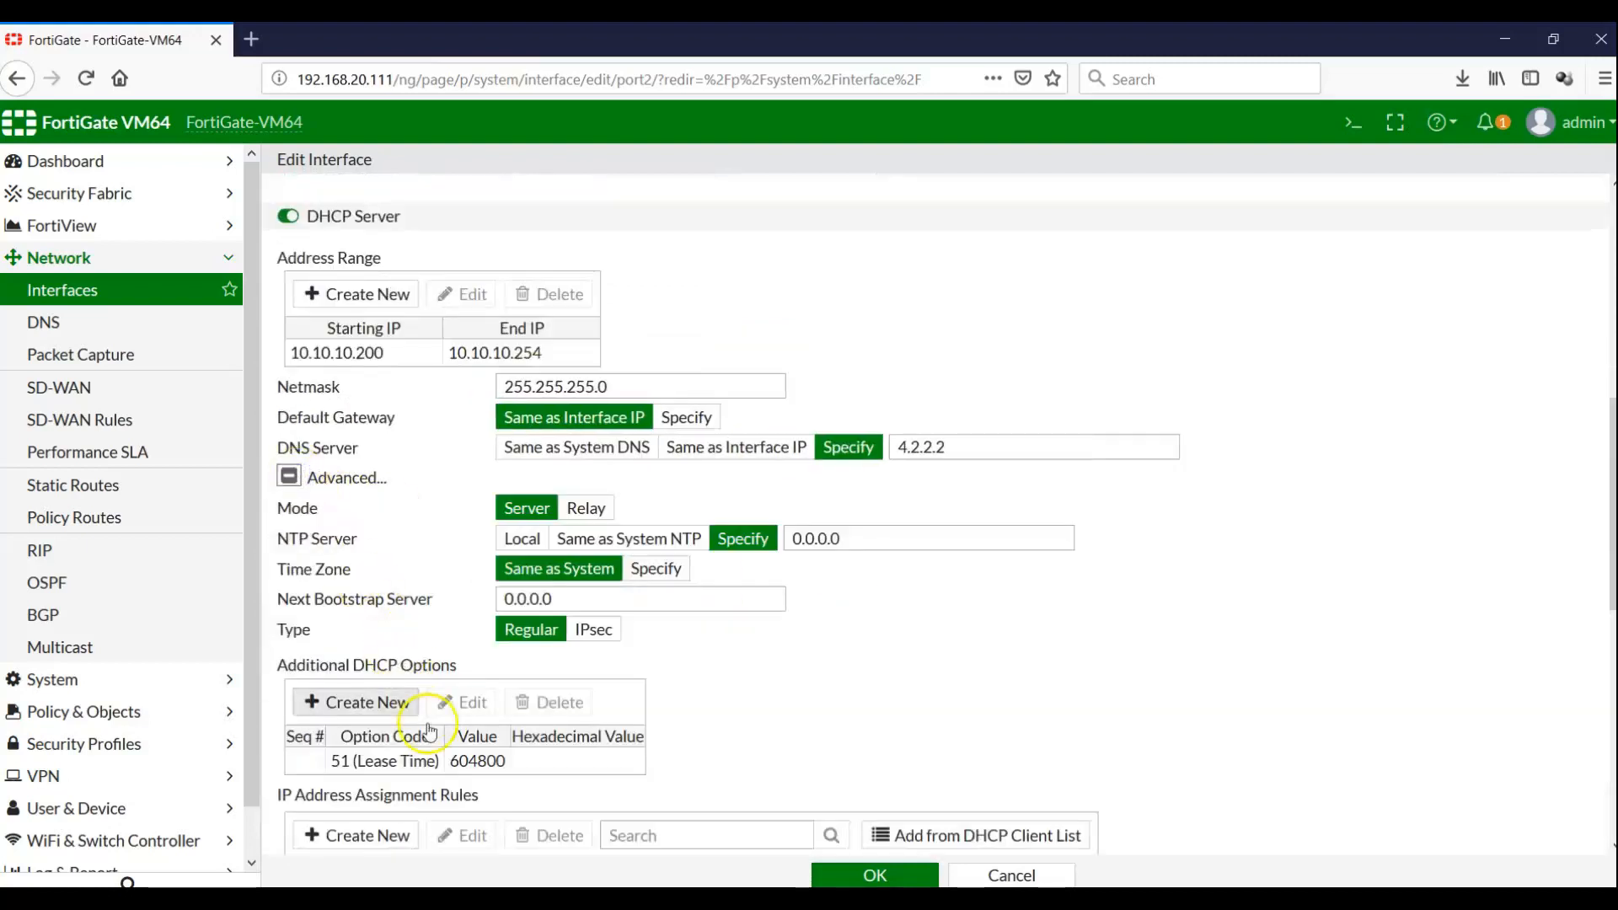
pyautogui.scroll(-1, 249, 748)
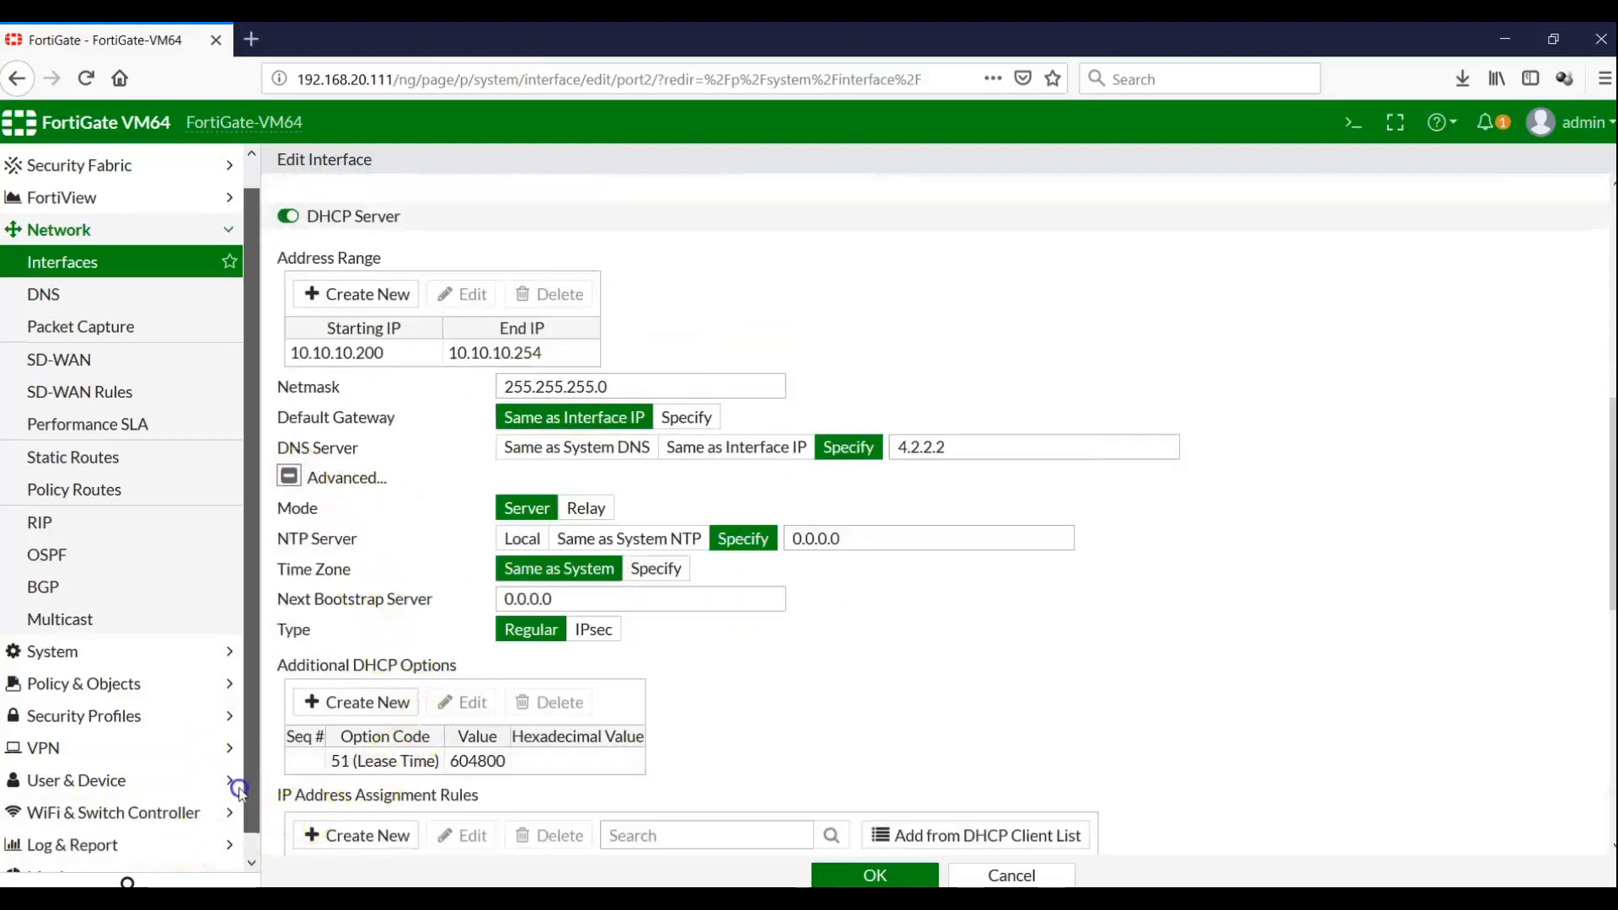
# Revoke the Windows client's 10.10.10.200 lease in DHCP Monitor so no results remain
pyautogui.click(84, 856)
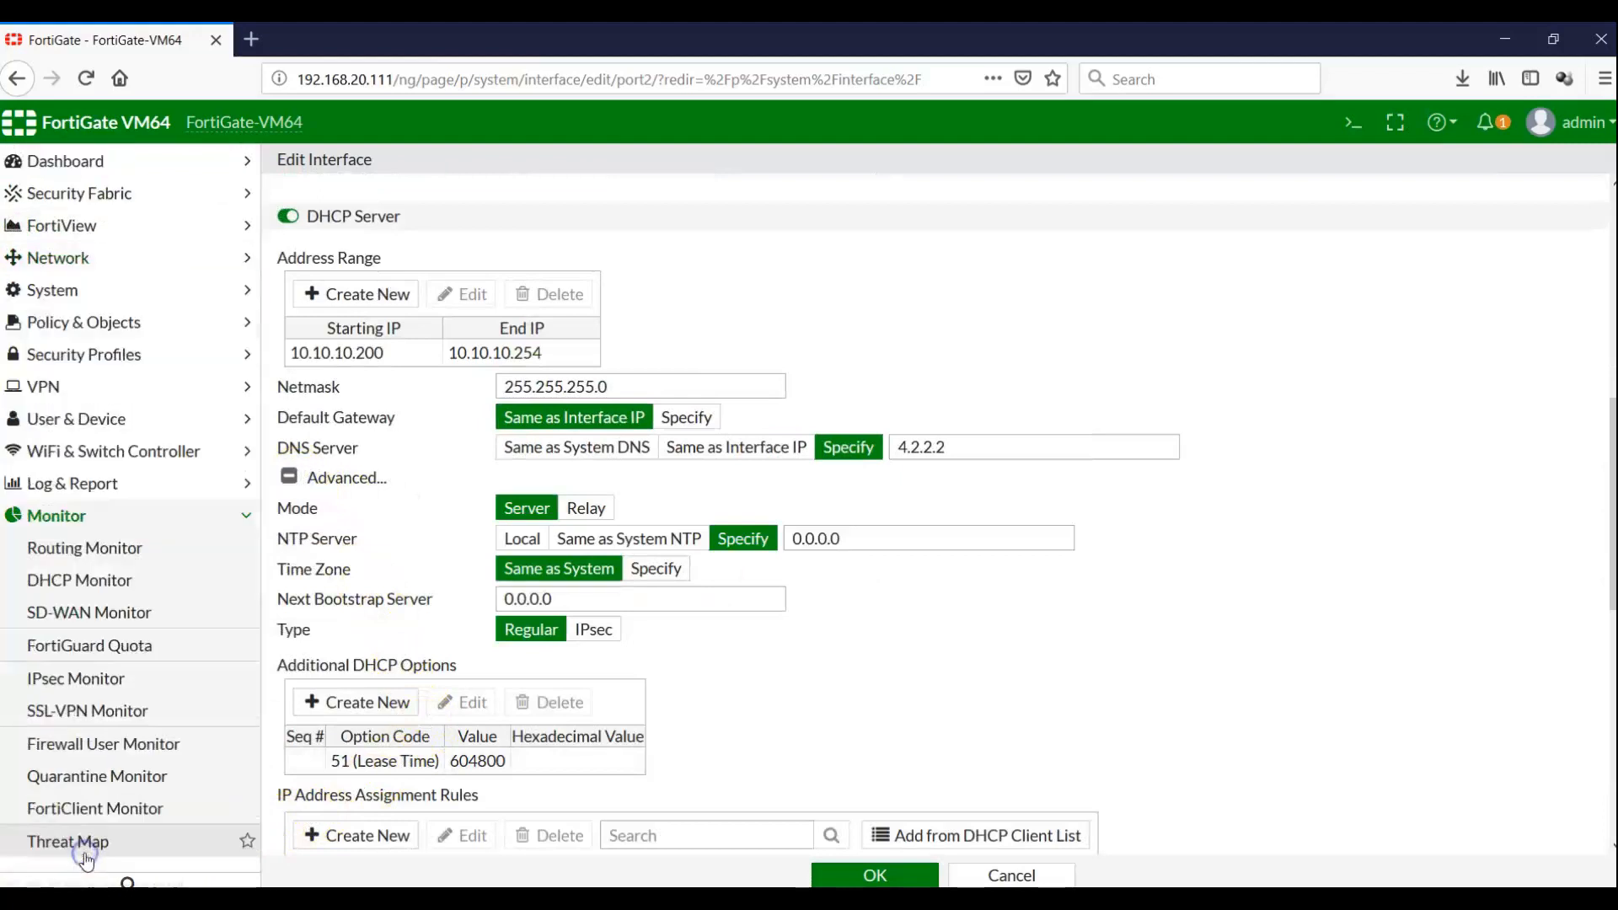
pyautogui.click(91, 579)
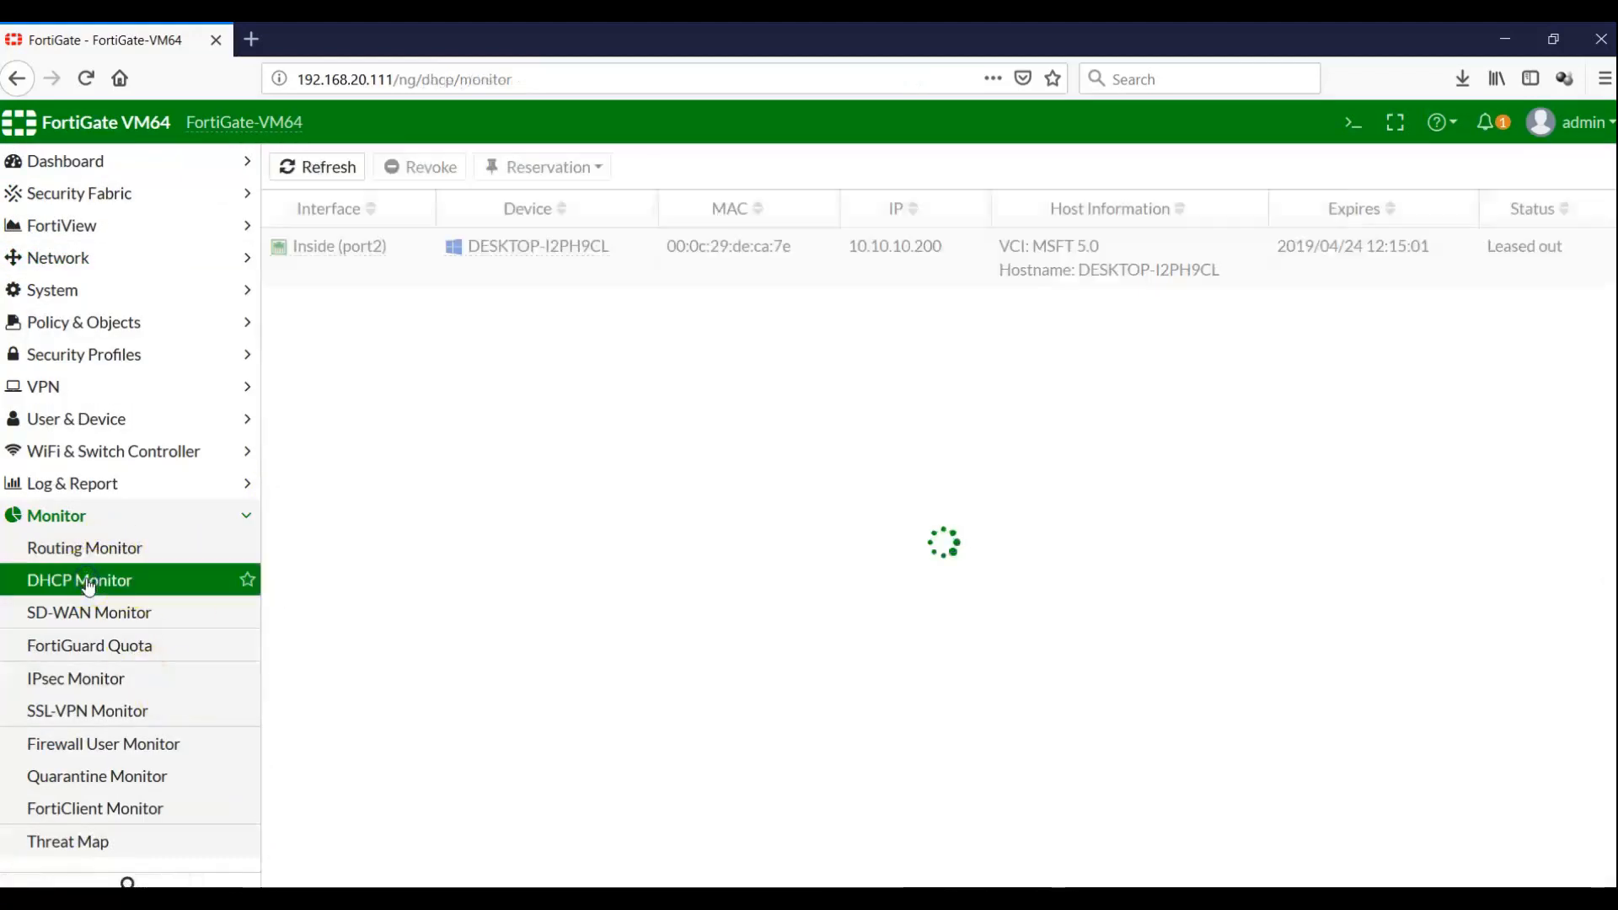
pyautogui.click(410, 249)
pyautogui.click(428, 172)
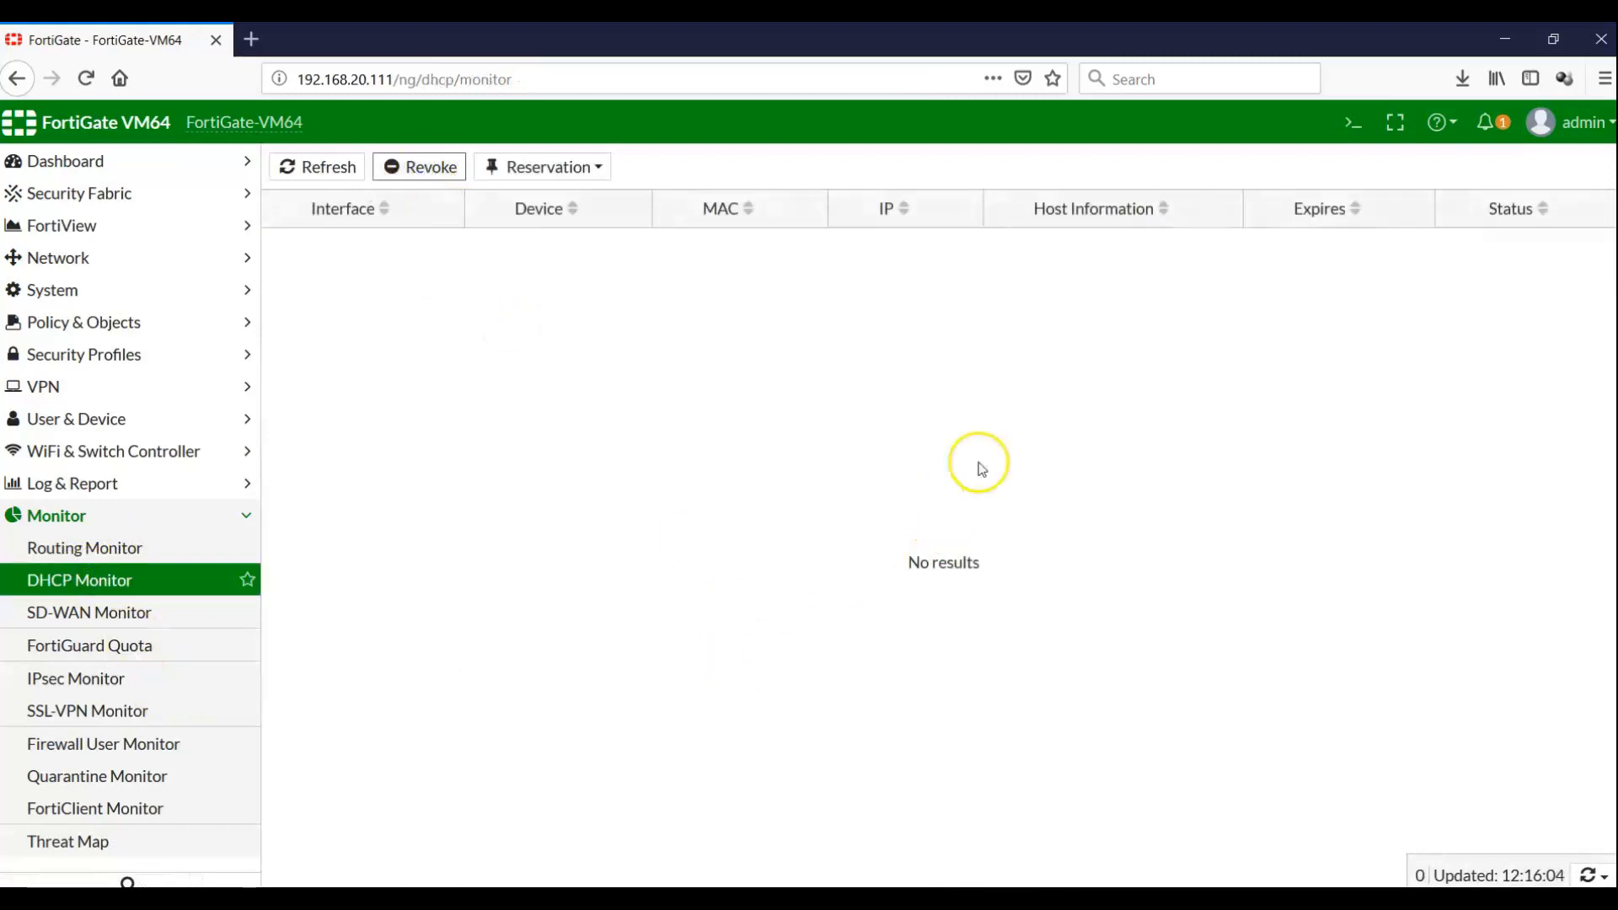
pyautogui.click(1087, 898)
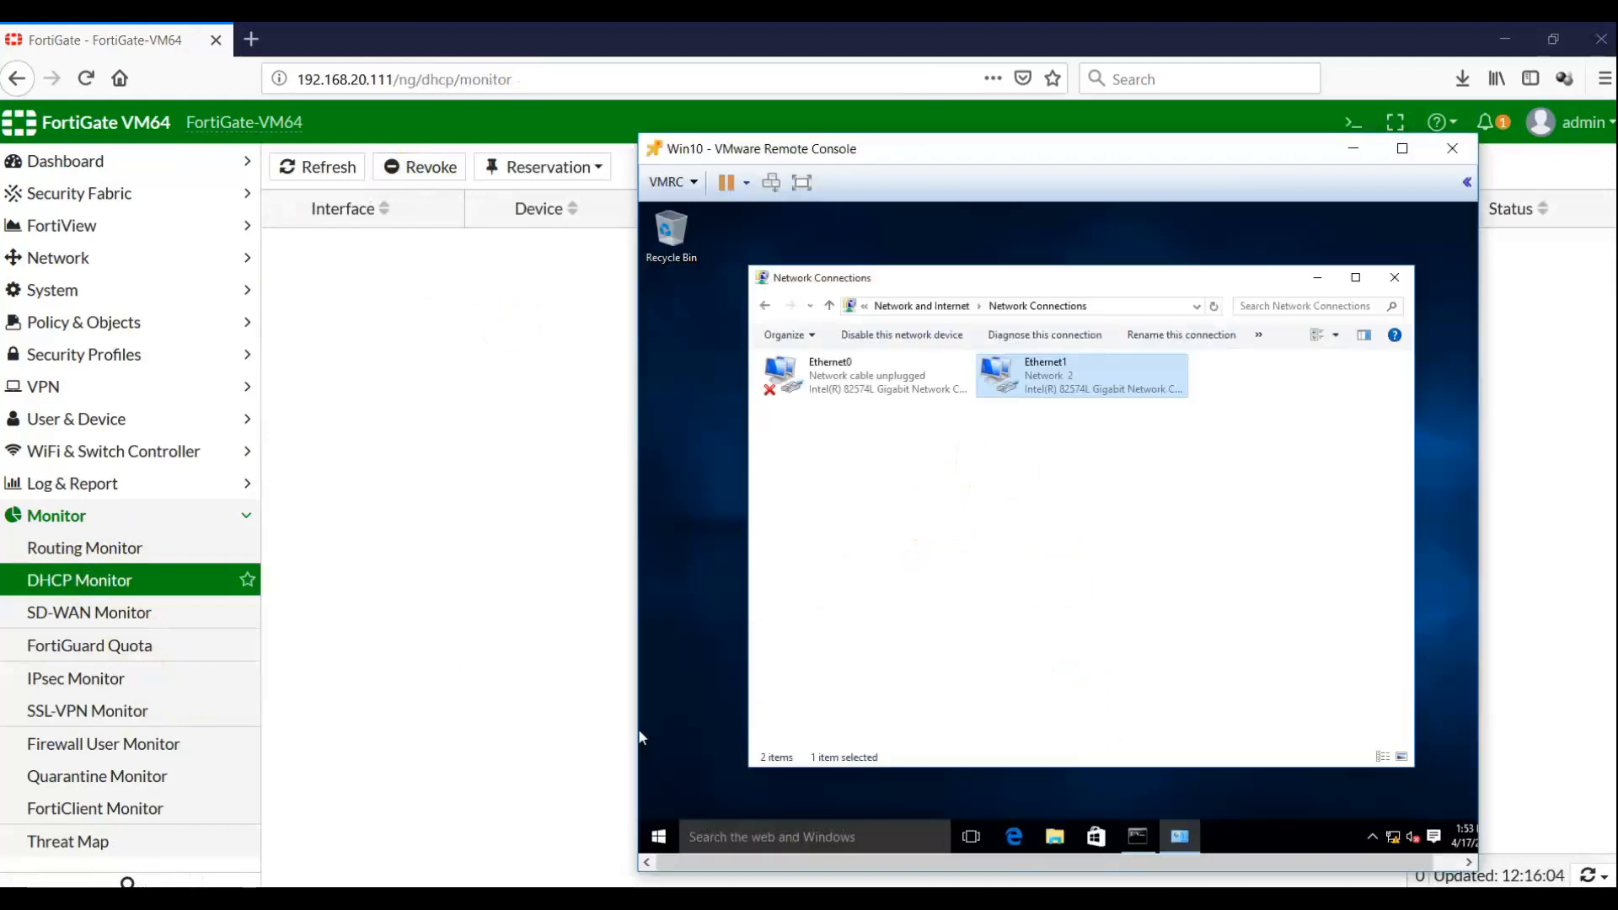
# Disable and re-enable the Ethernet1 adapter, then select it
pyautogui.click(903, 333)
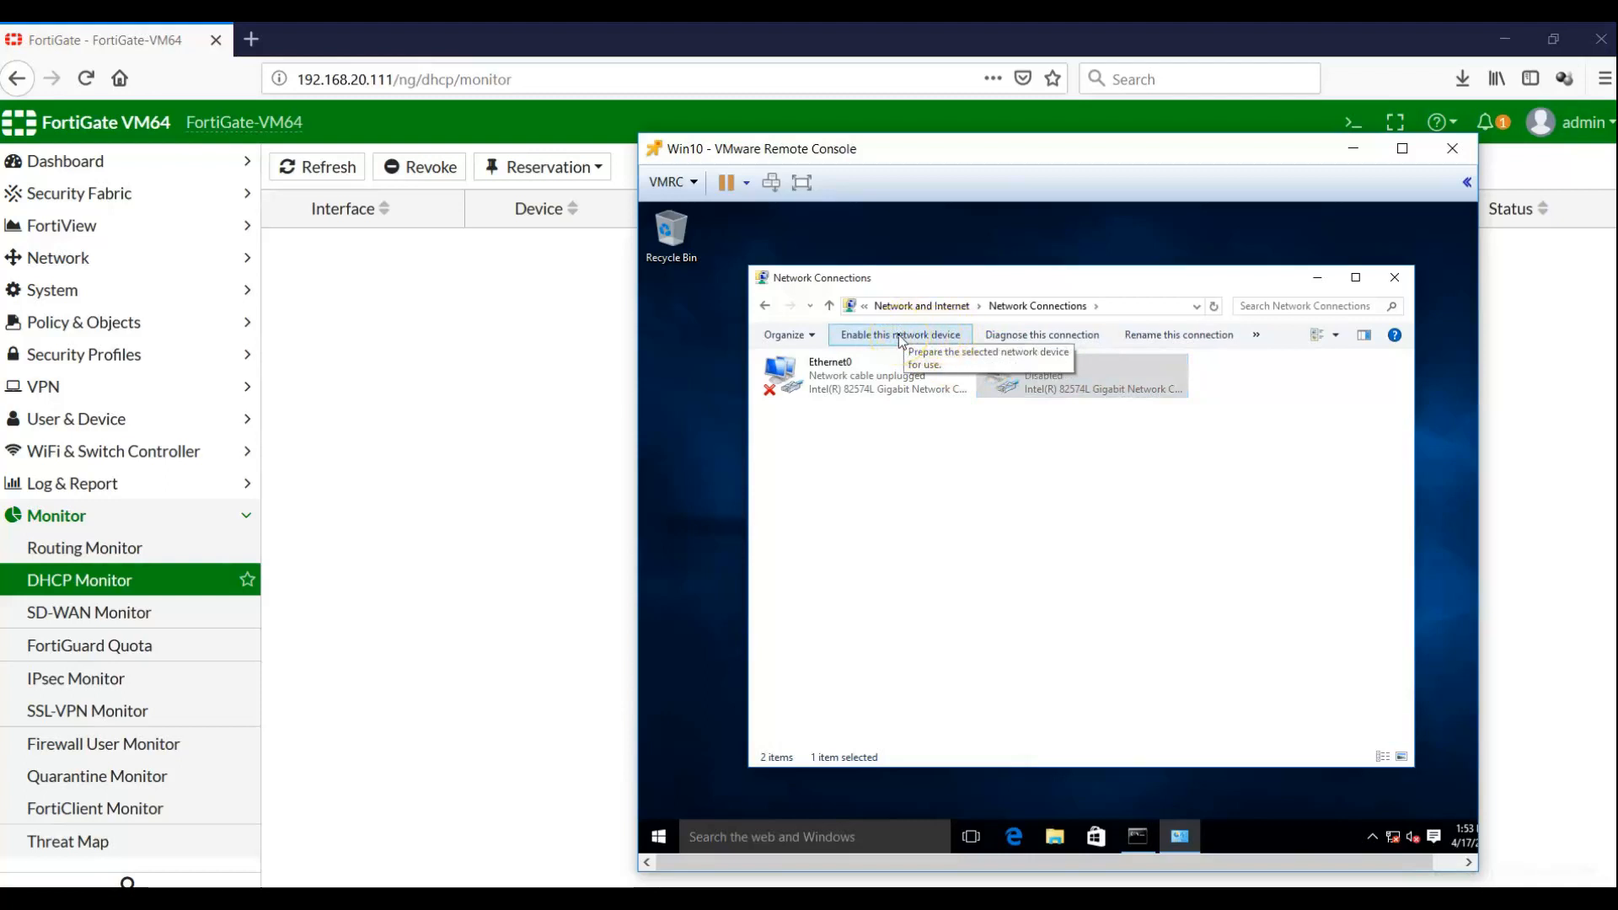
pyautogui.click(899, 335)
pyautogui.click(910, 441)
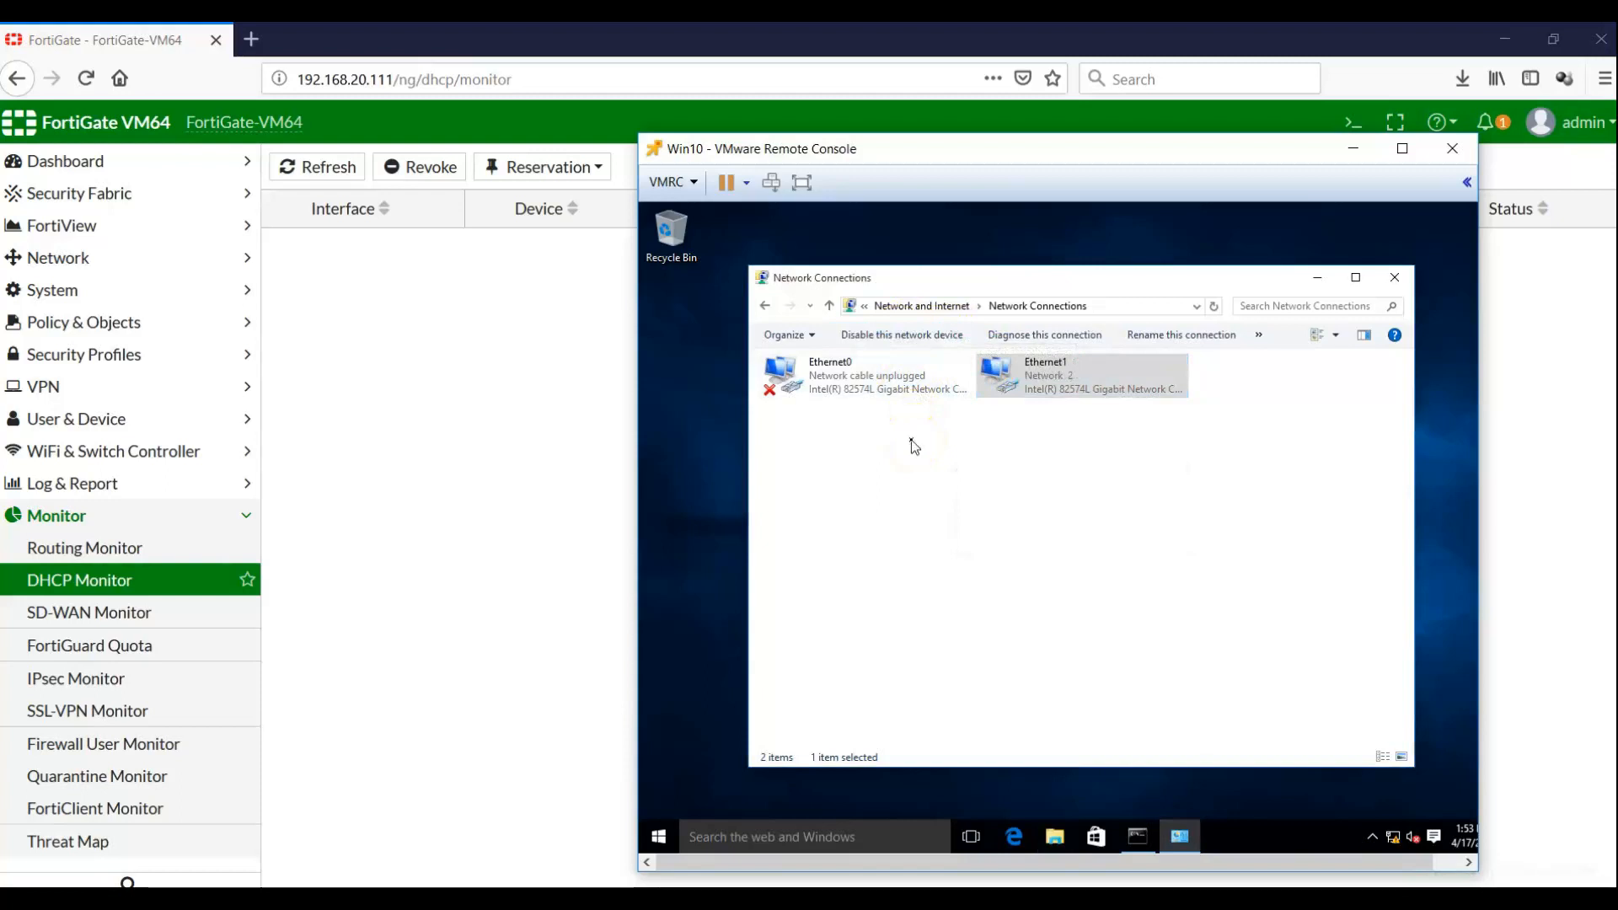
pyautogui.click(1015, 387)
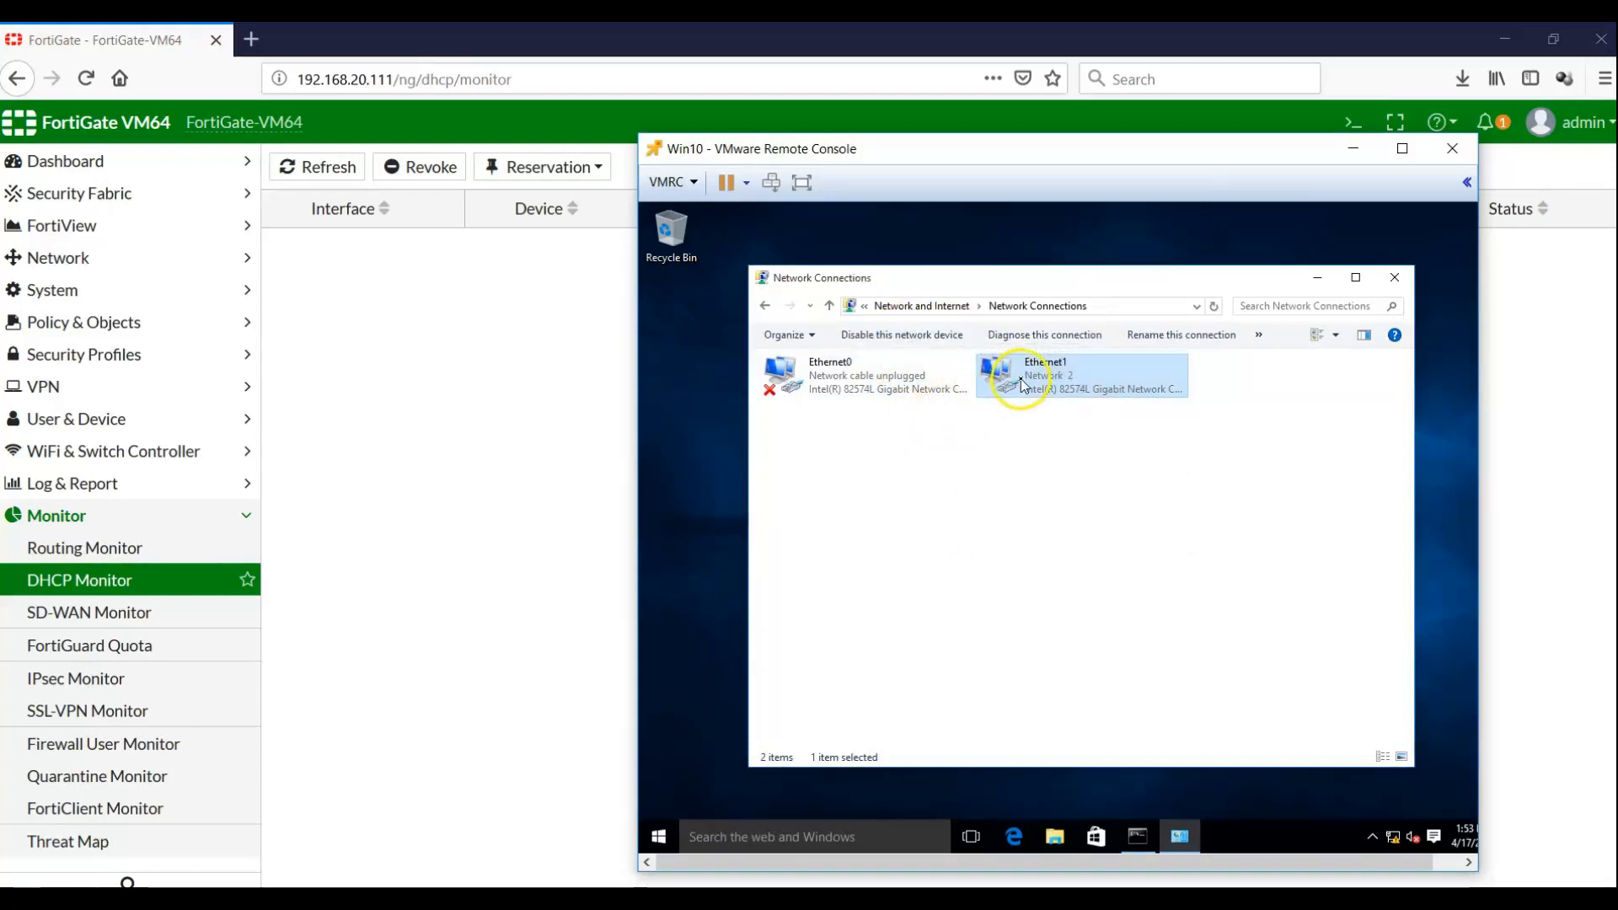
# Recheck Ethernet1's 10.10.10.200 details, then refresh DHCP Monitor to show the renewed lease
pyautogui.rightClick(1022, 386)
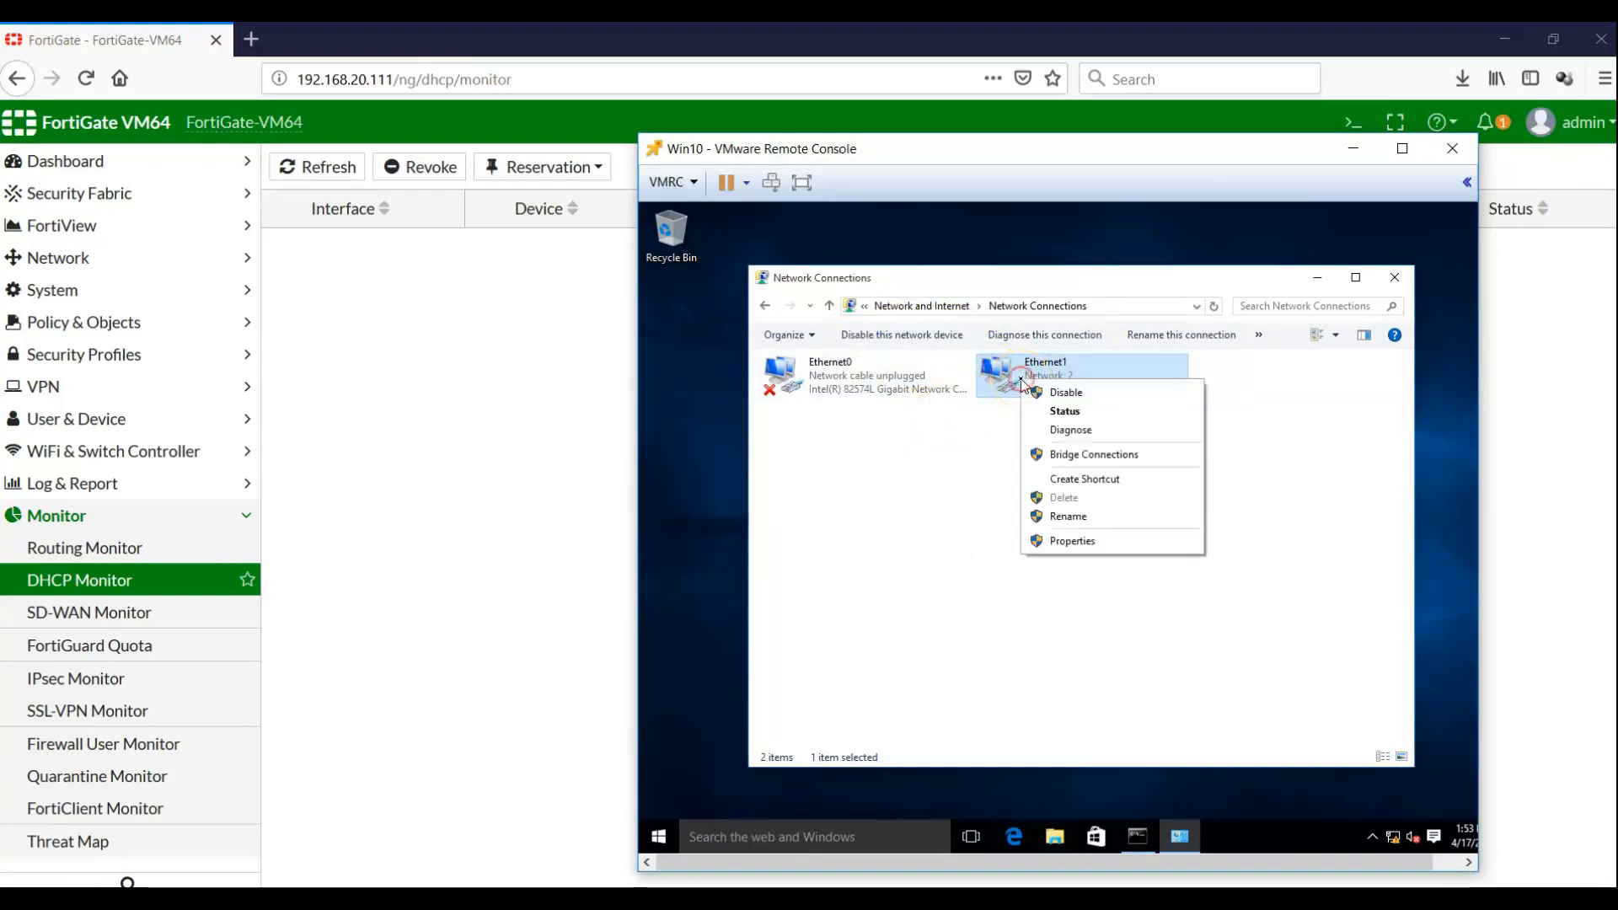
pyautogui.click(1057, 413)
pyautogui.click(982, 507)
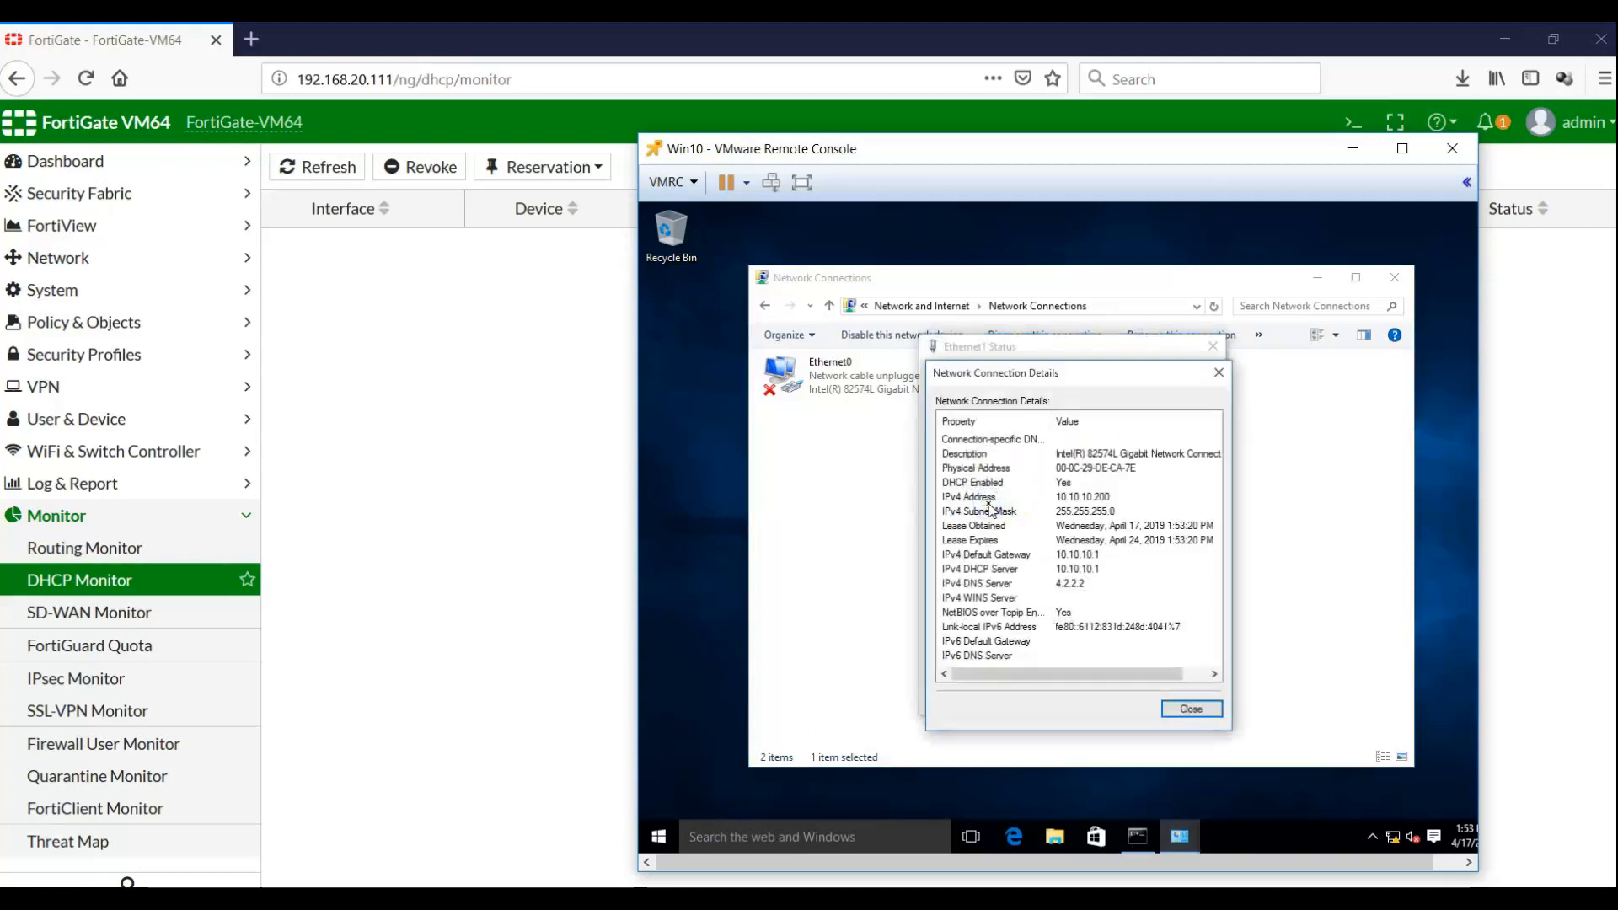
pyautogui.click(1184, 709)
pyautogui.click(1184, 701)
pyautogui.click(451, 325)
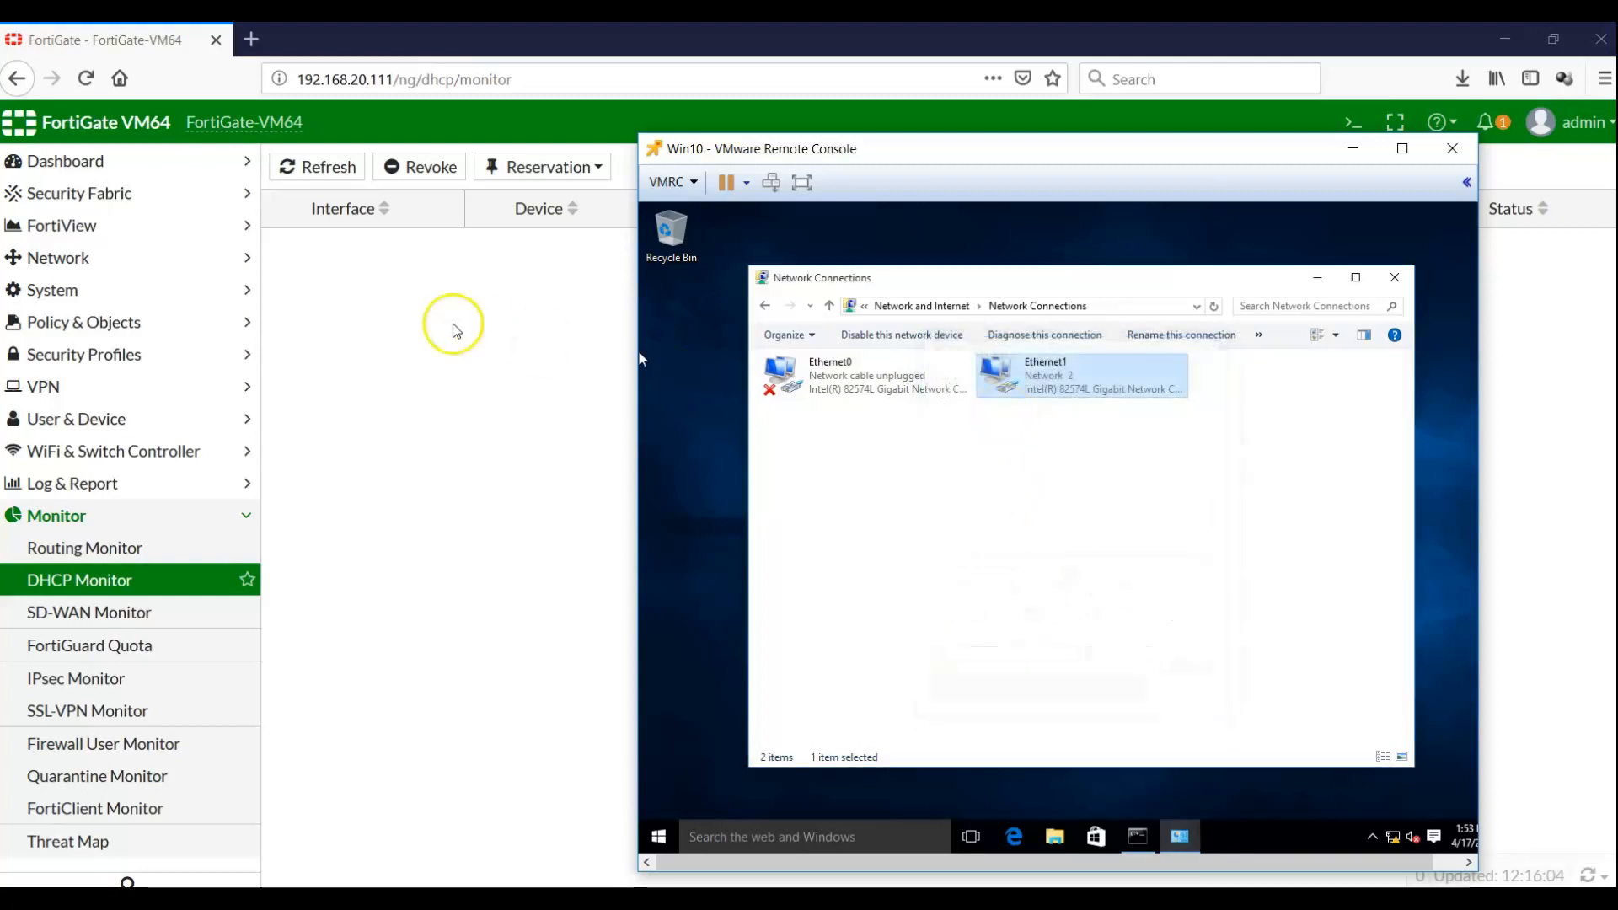
pyautogui.click(329, 170)
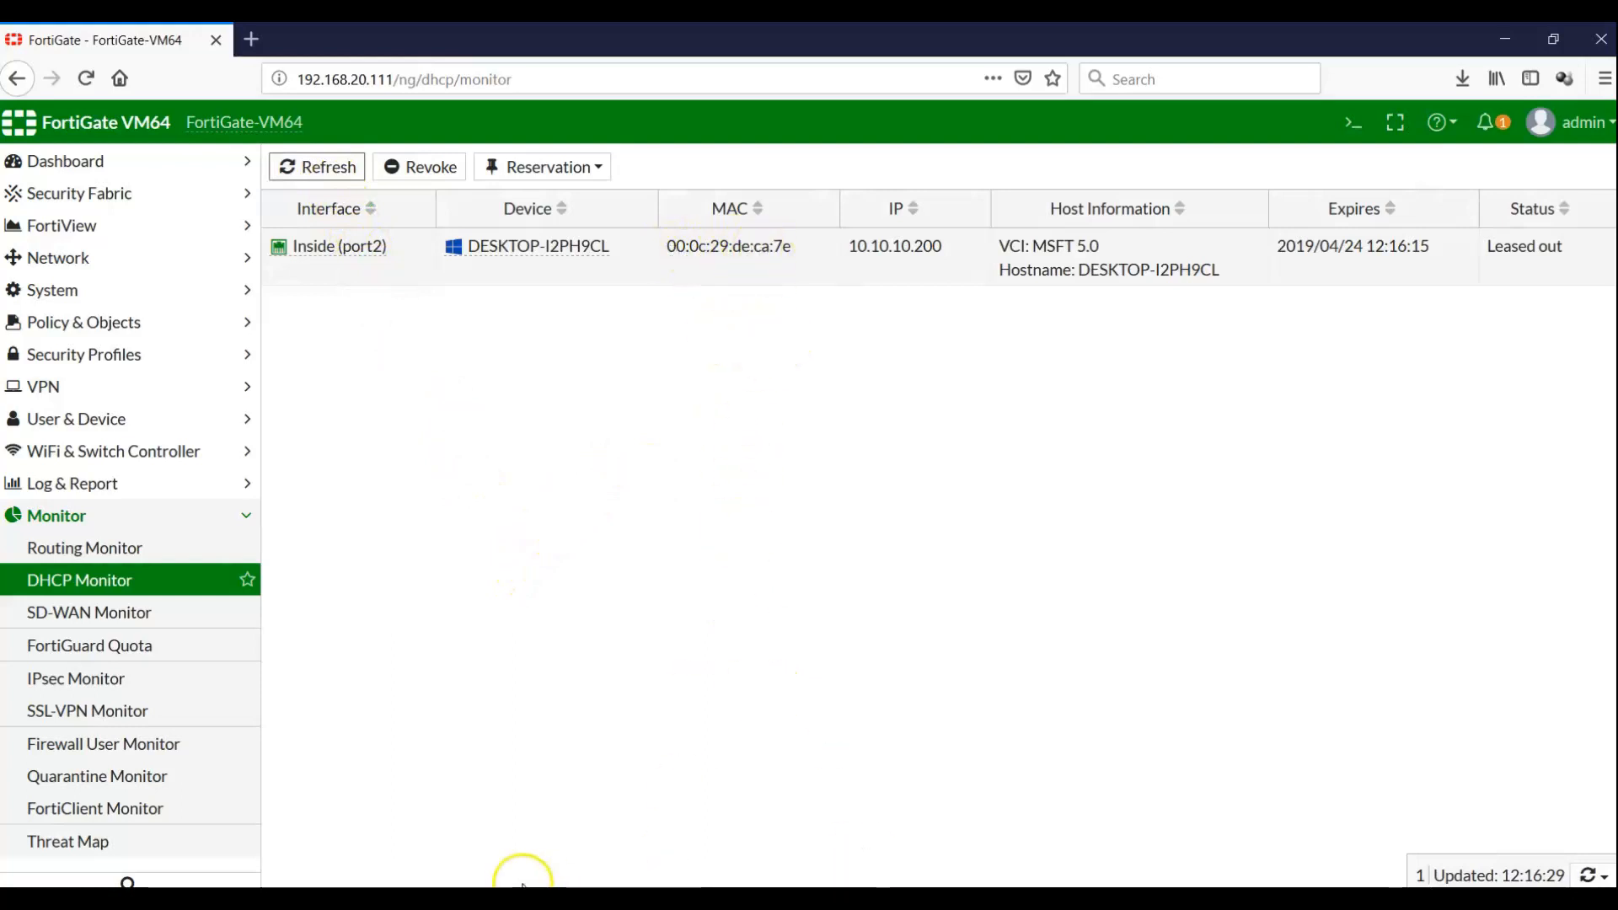
# Open Notepad and note the client's MAC address 00:0c:29:de:ca:7e
pyautogui.press('super')
pyautogui.write('notepad')
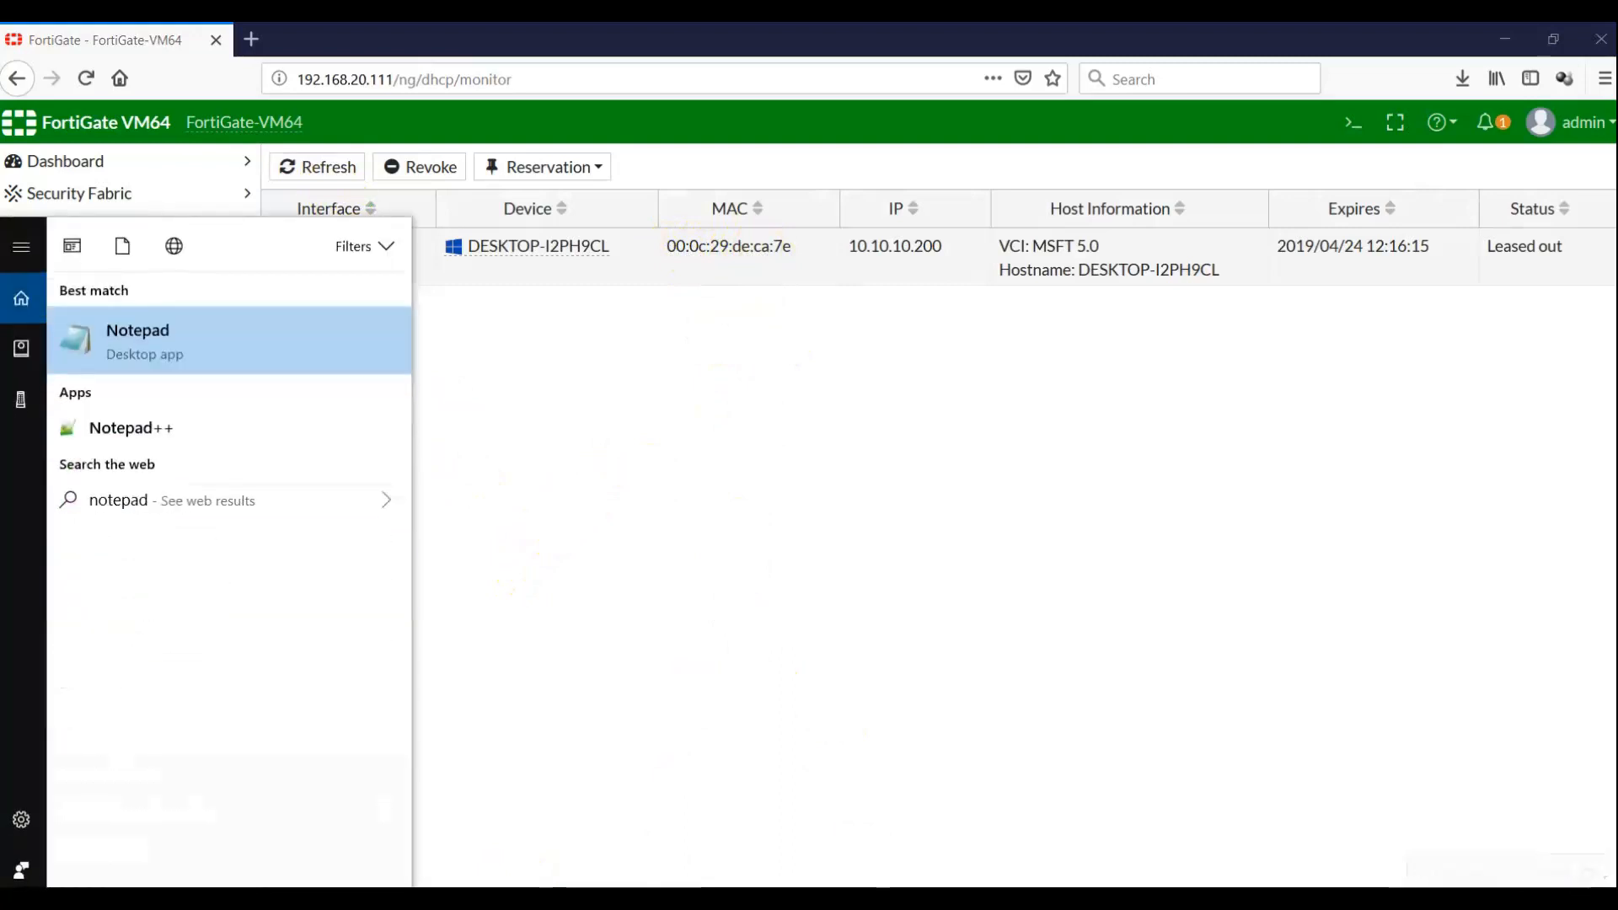
pyautogui.press('Return')
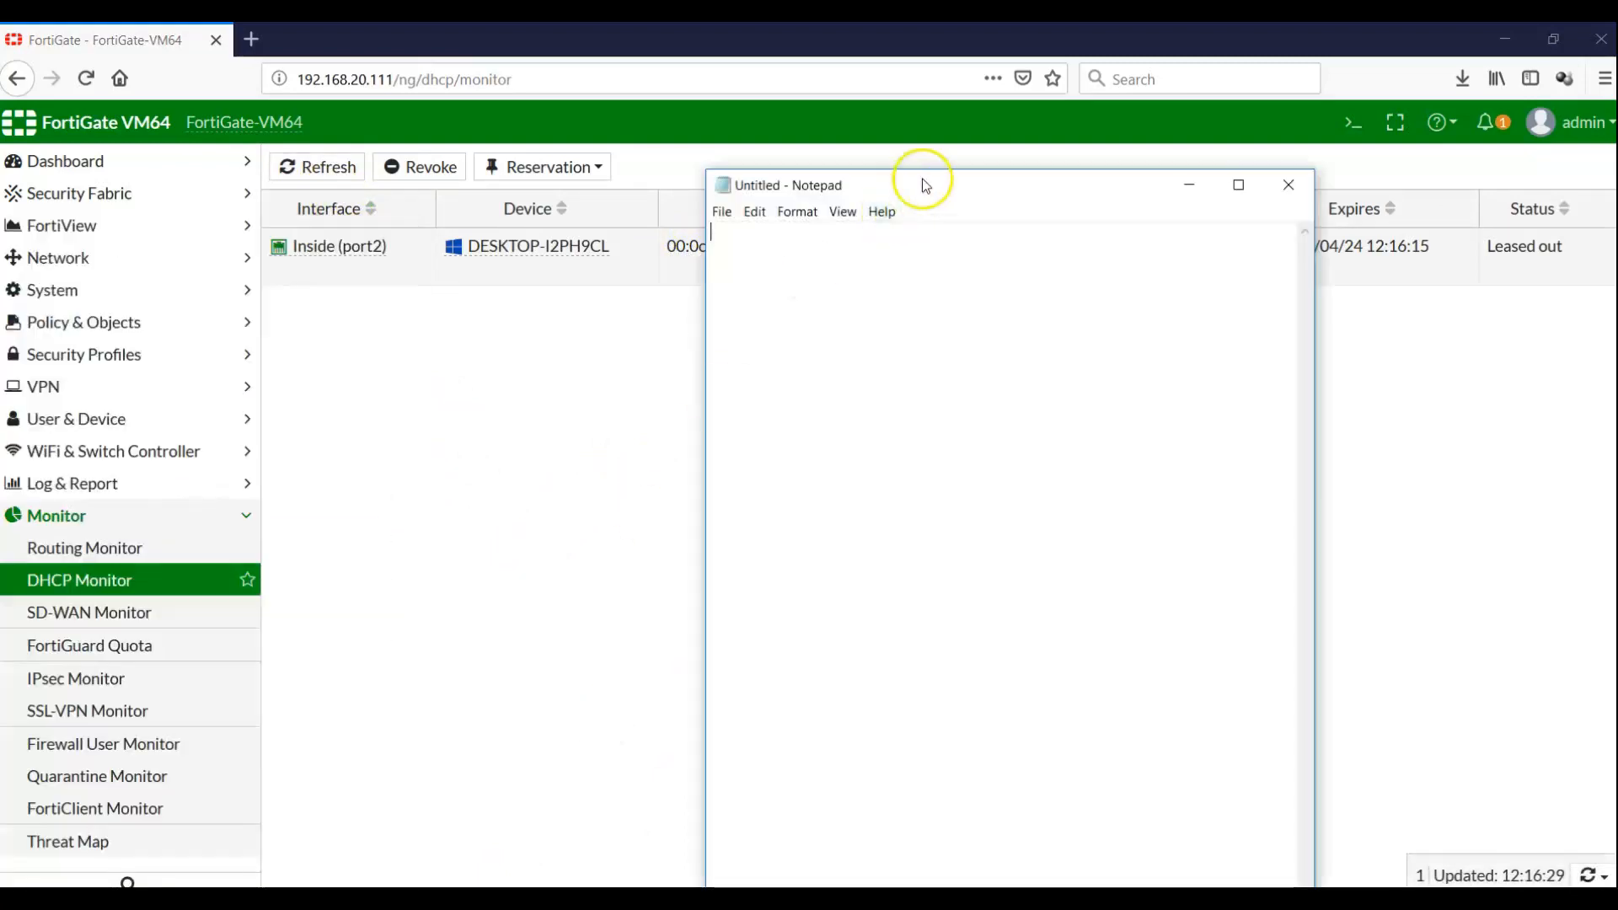
pyautogui.moveTo(924, 180); pyautogui.dragTo(953, 381)
pyautogui.write('00:0c:29:de:')
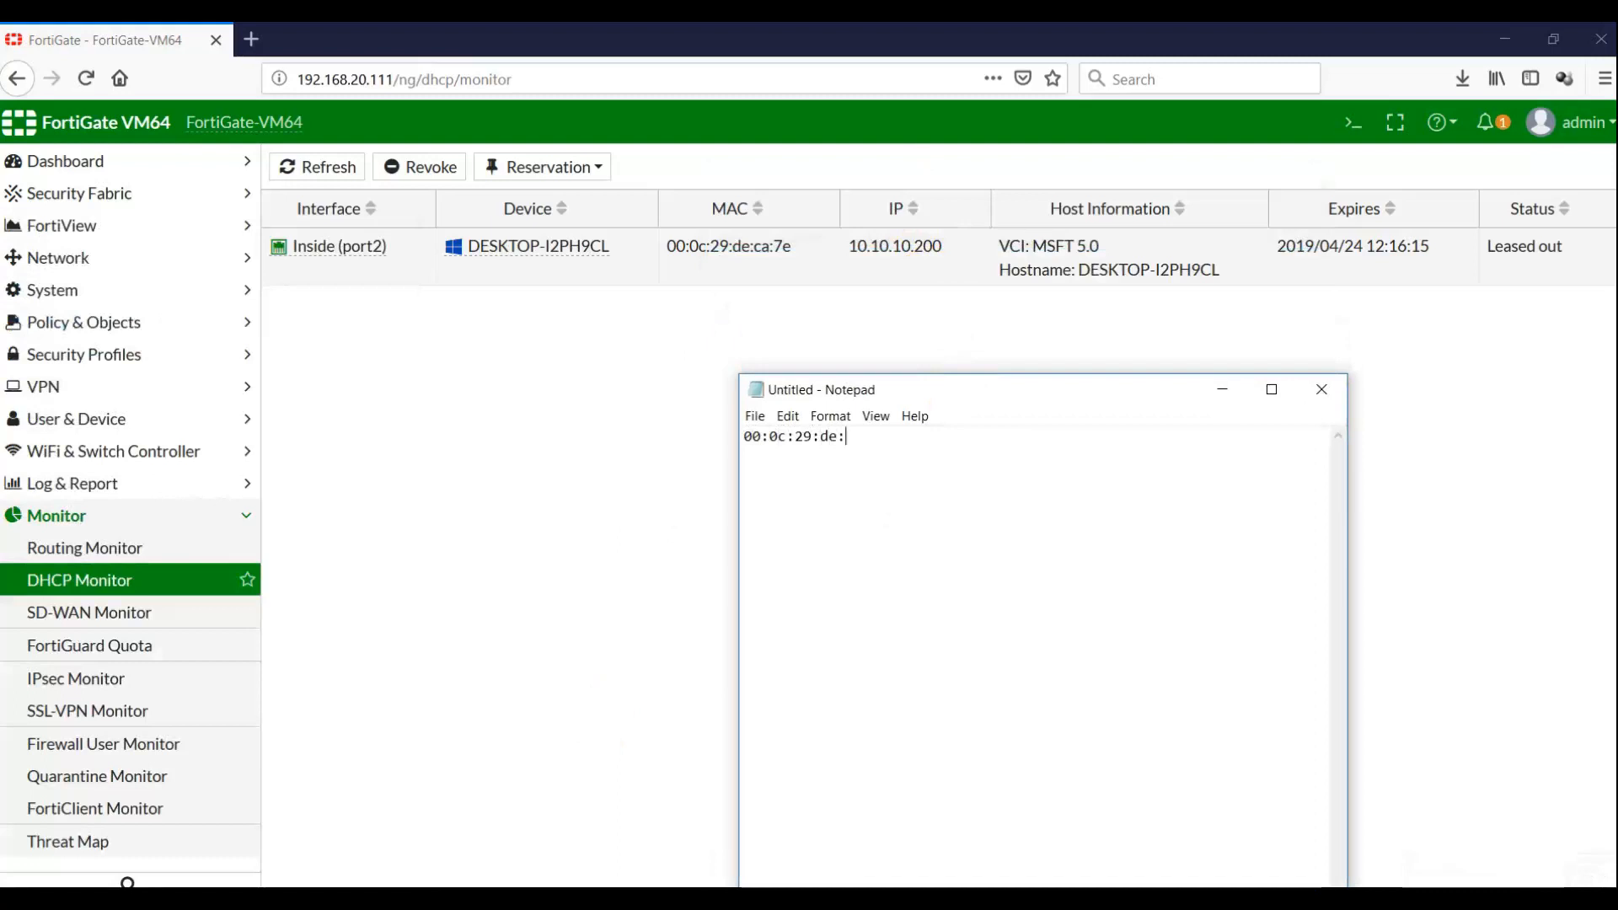
pyautogui.write('ca:7e')
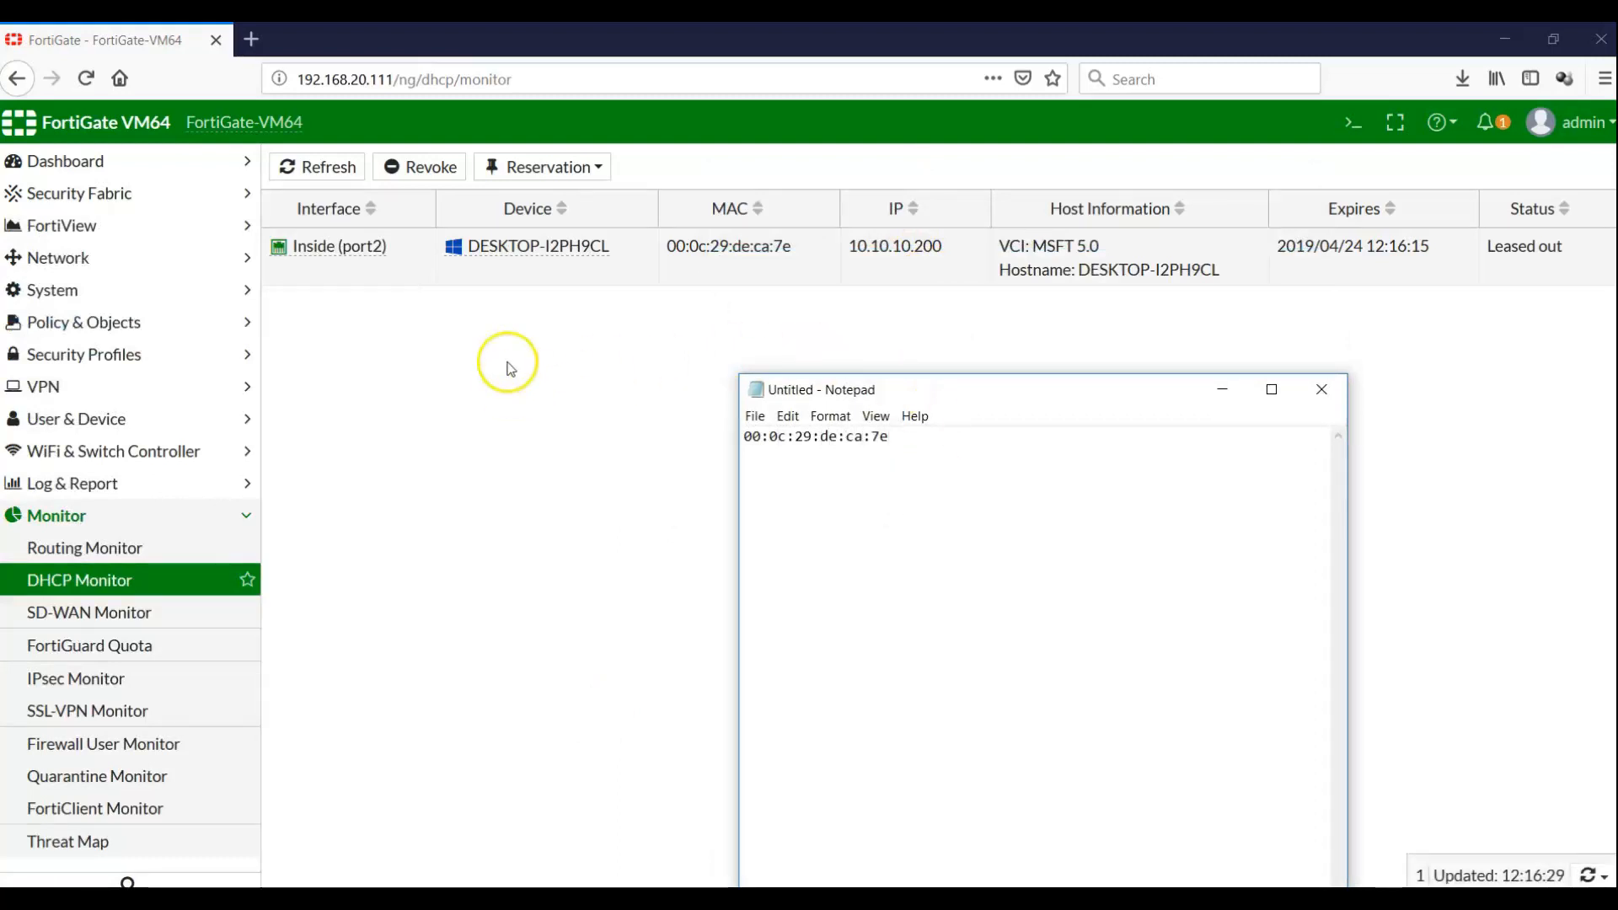
# Revoke the client's 10.10.10.200 lease in DHCP Monitor again
pyautogui.click(410, 256)
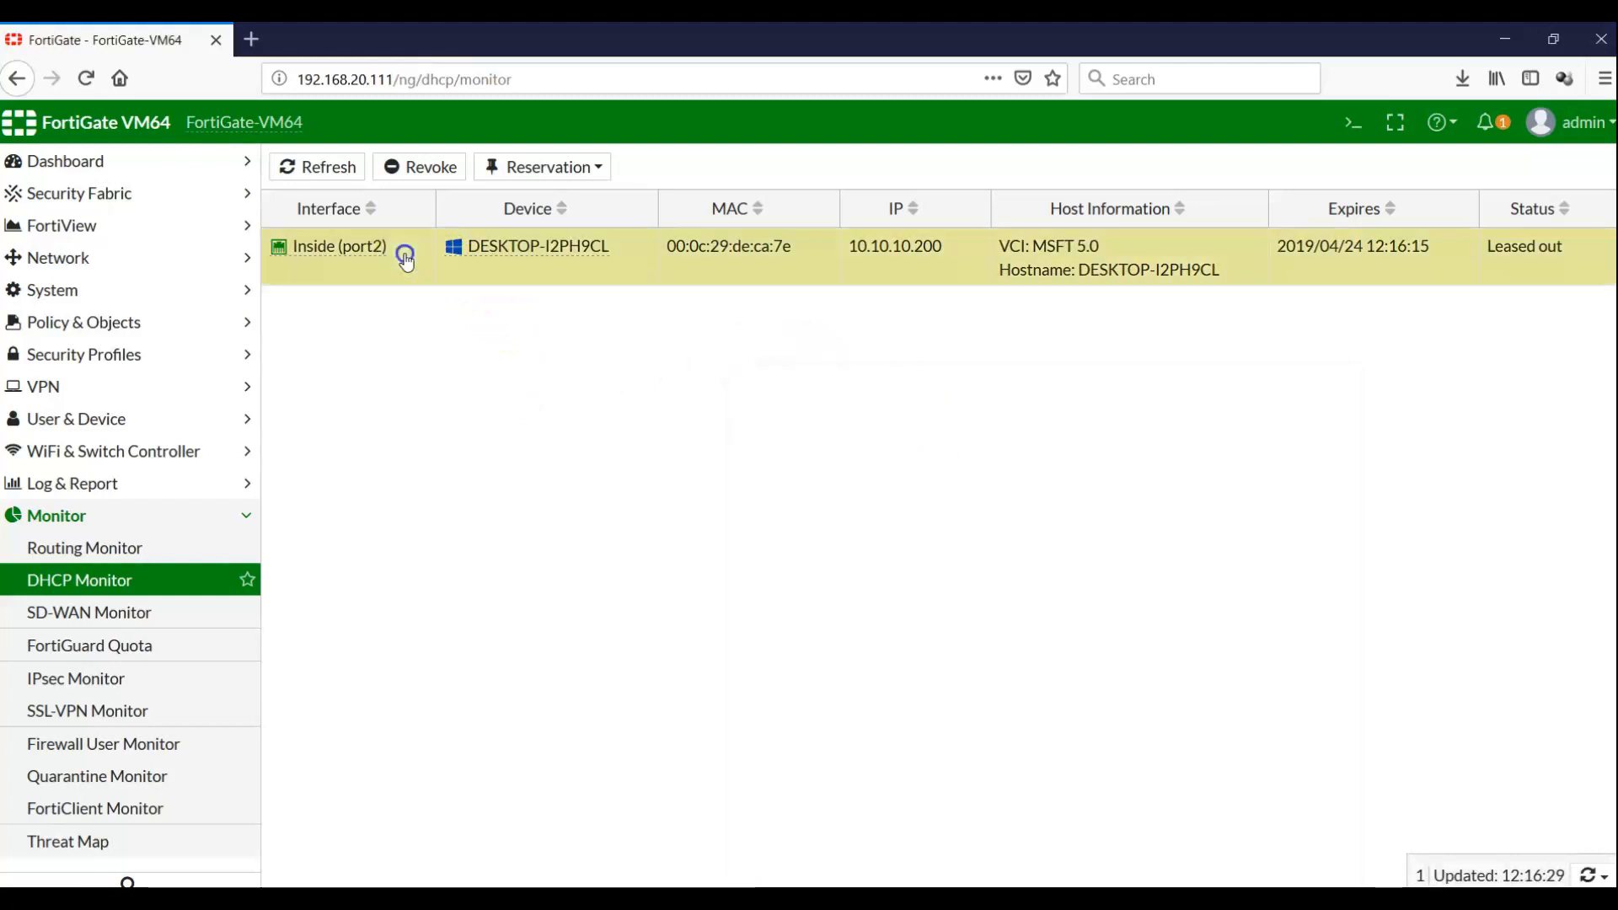
pyautogui.click(413, 168)
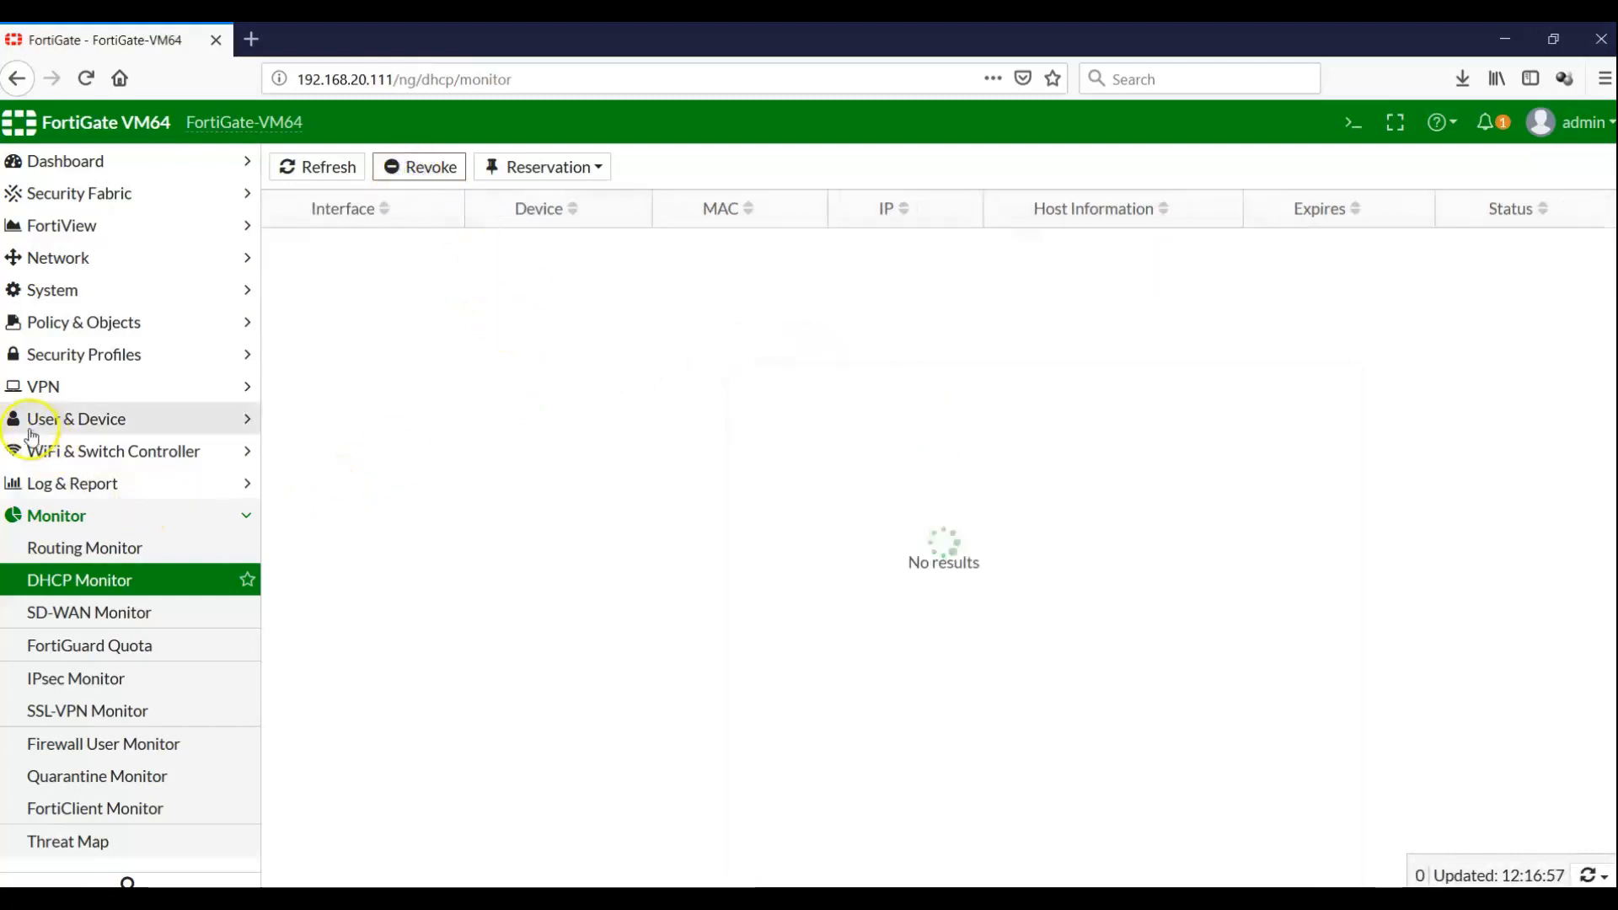
pyautogui.click(72, 261)
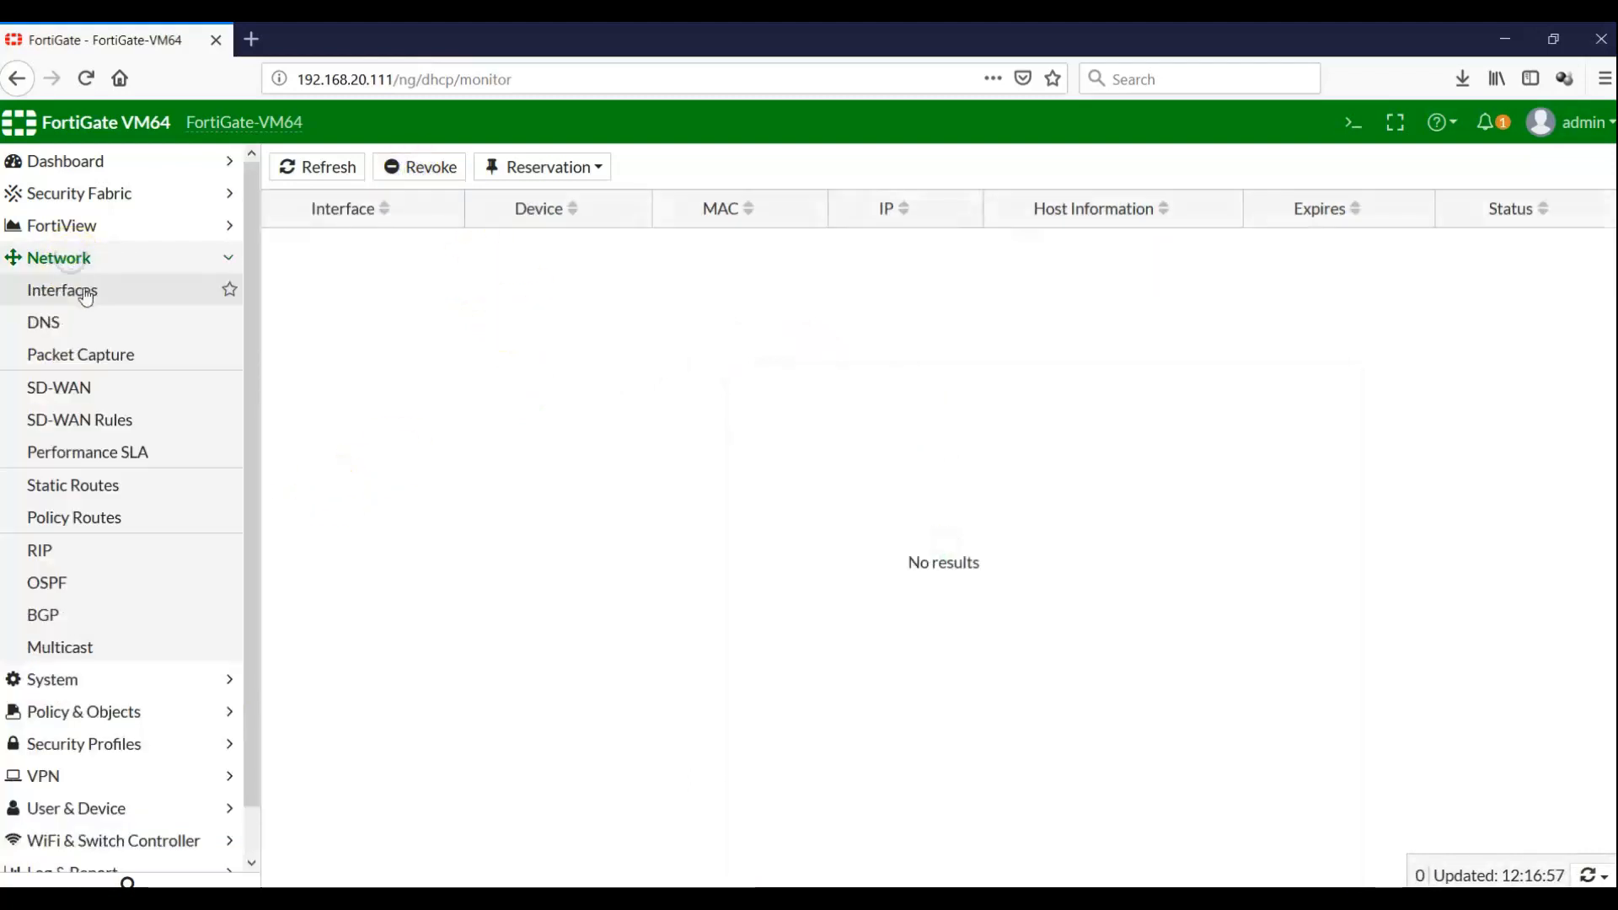
# Open port2 for editing and view its assignment rules, showing only the implicit Assign IP rule
pyautogui.click(82, 290)
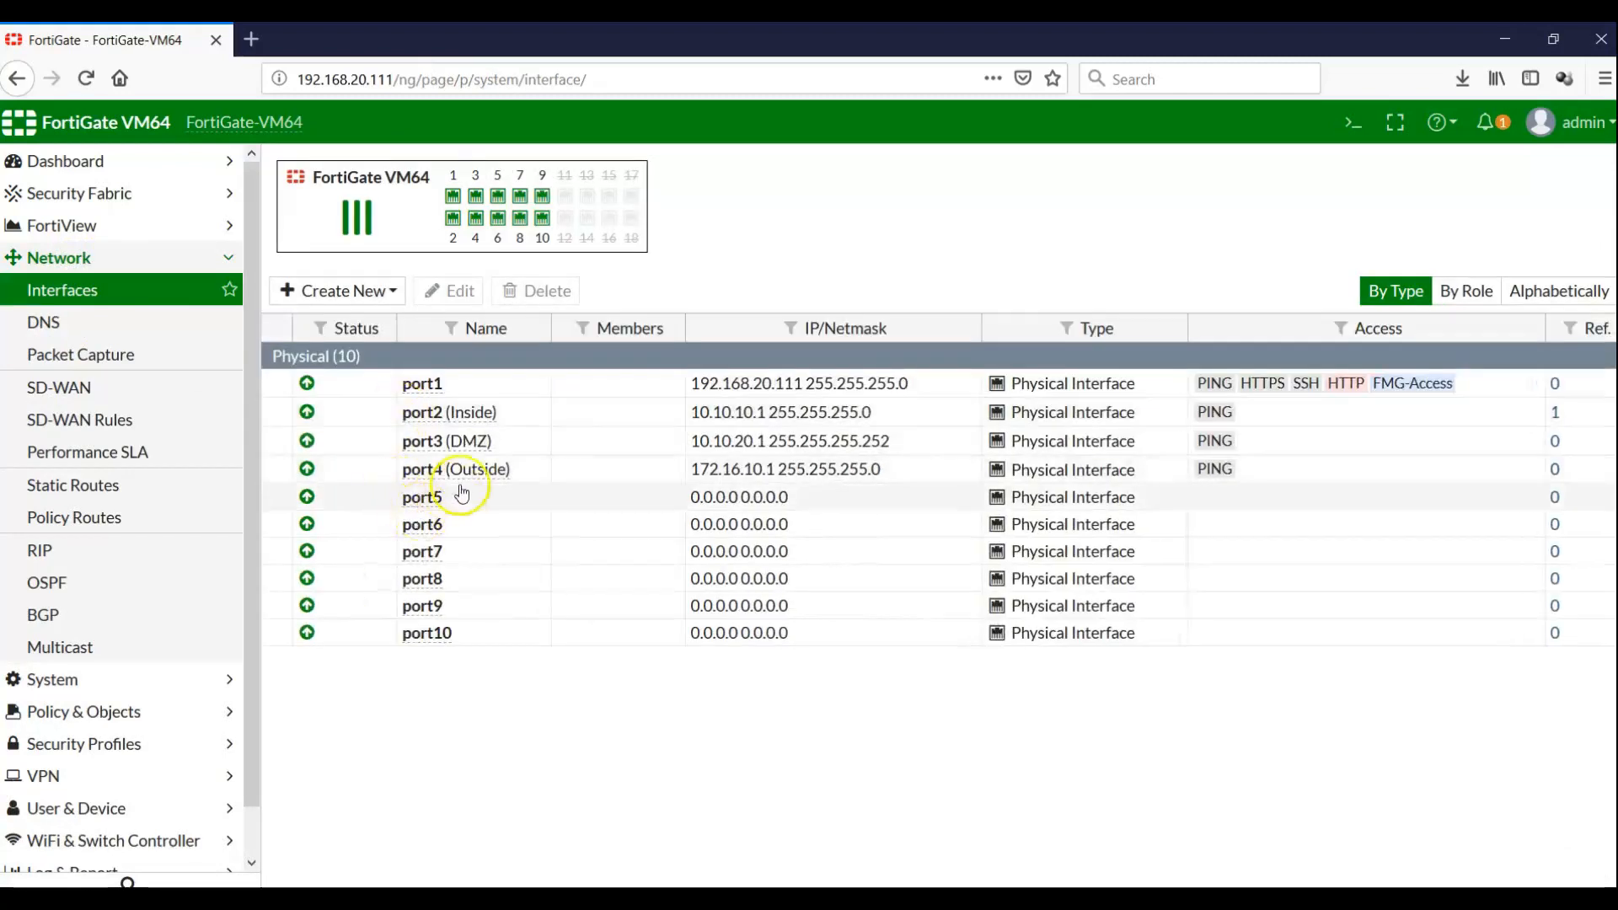
pyautogui.doubleClick(472, 412)
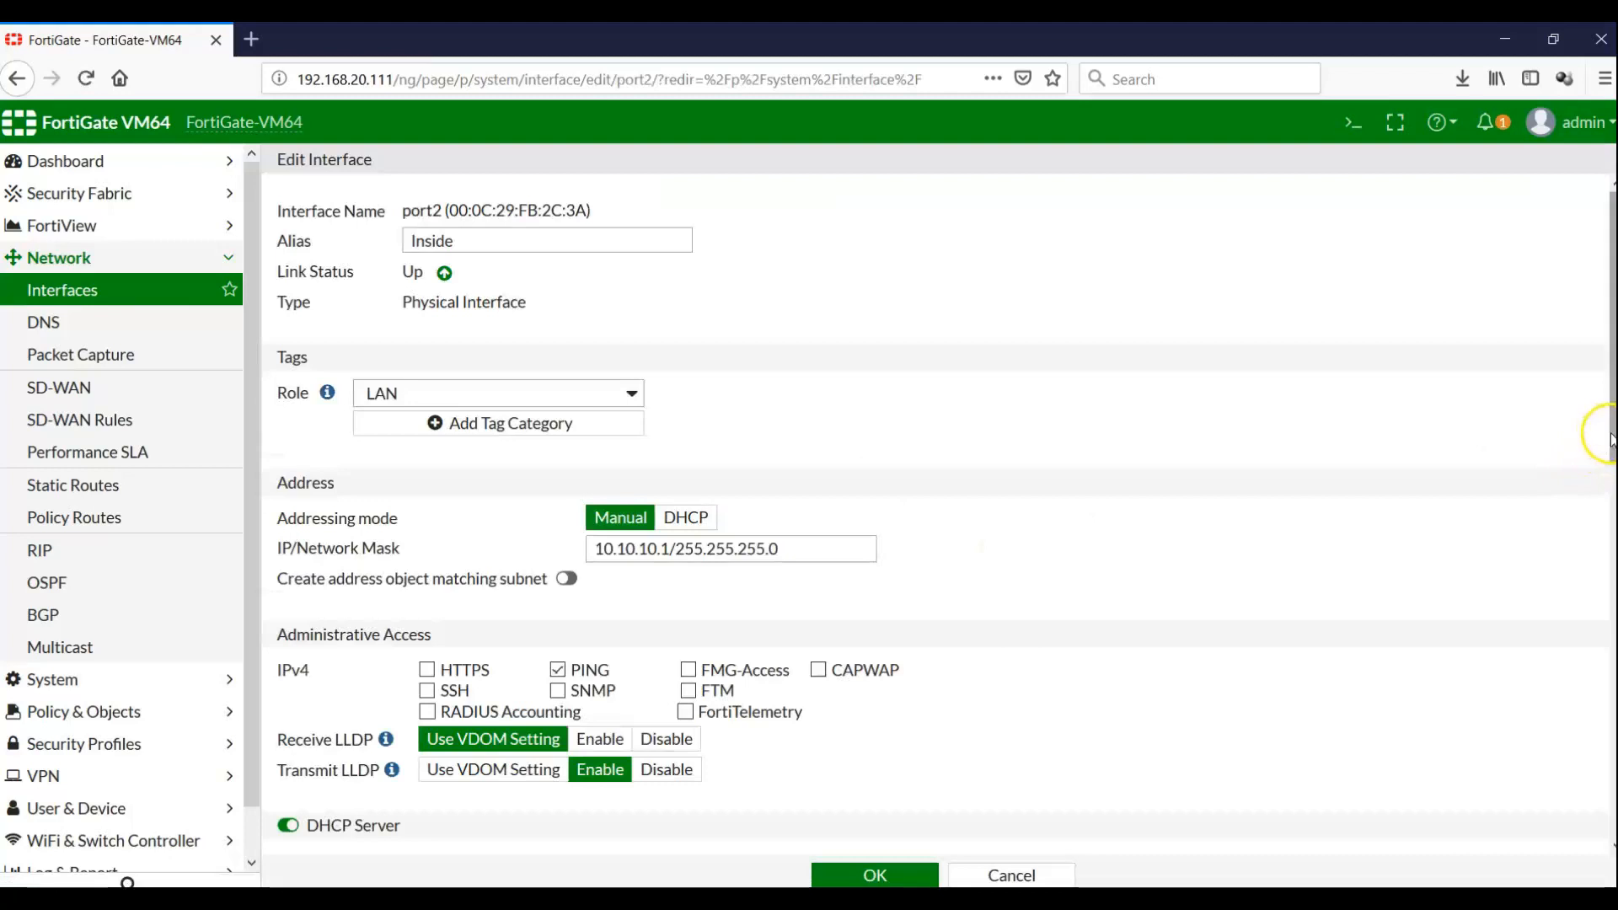
pyautogui.moveTo(1609, 434); pyautogui.dragTo(1609, 733)
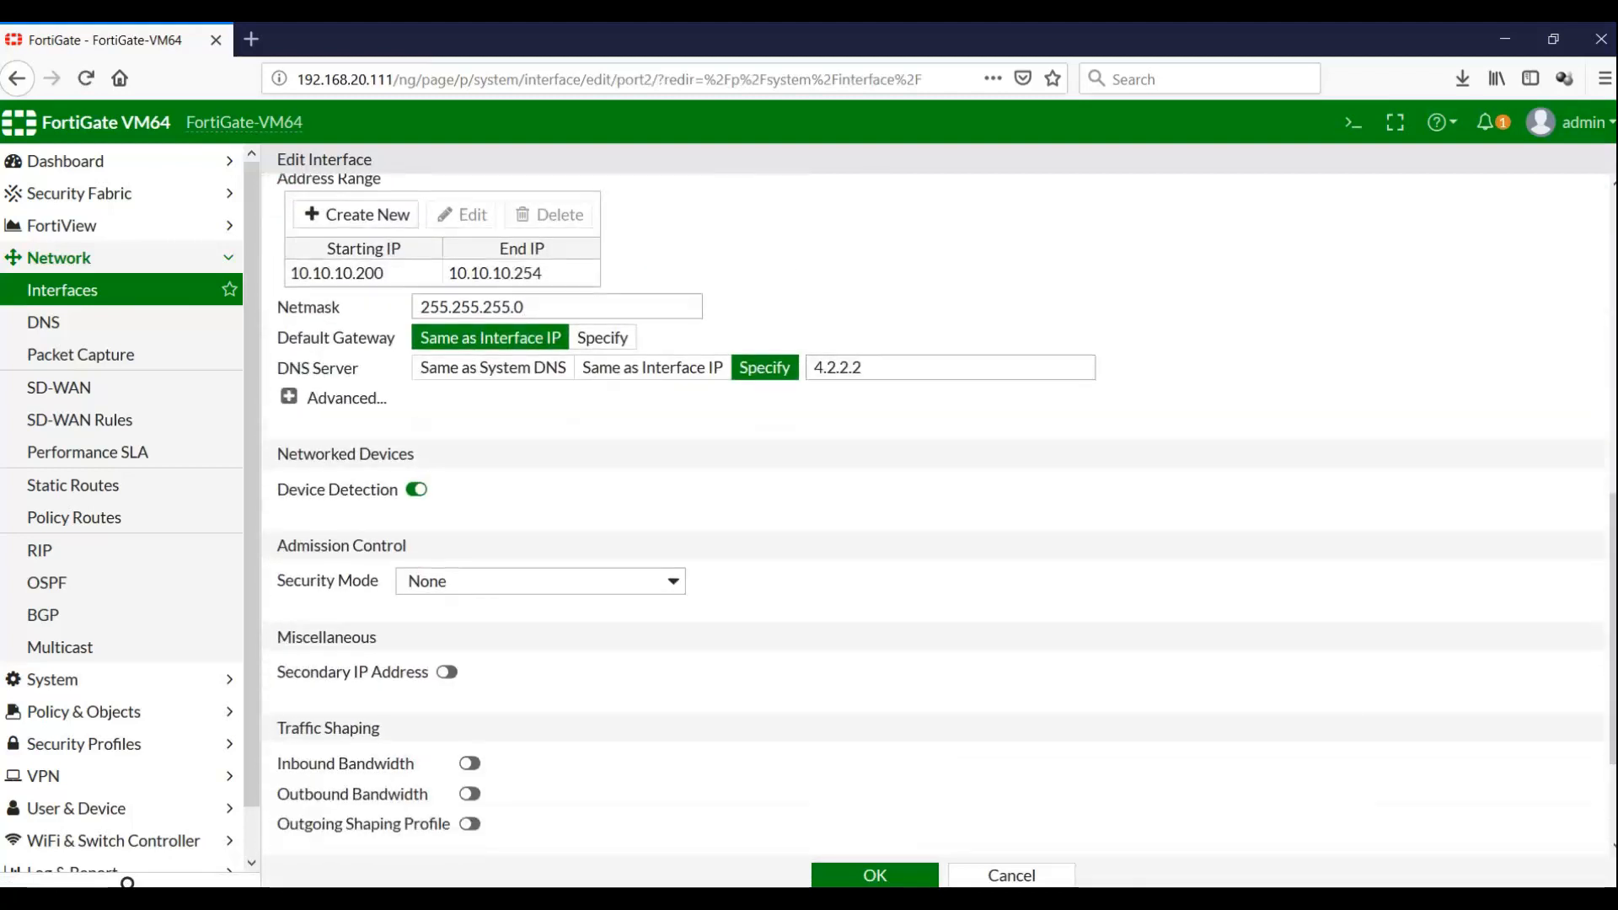
pyautogui.click(290, 398)
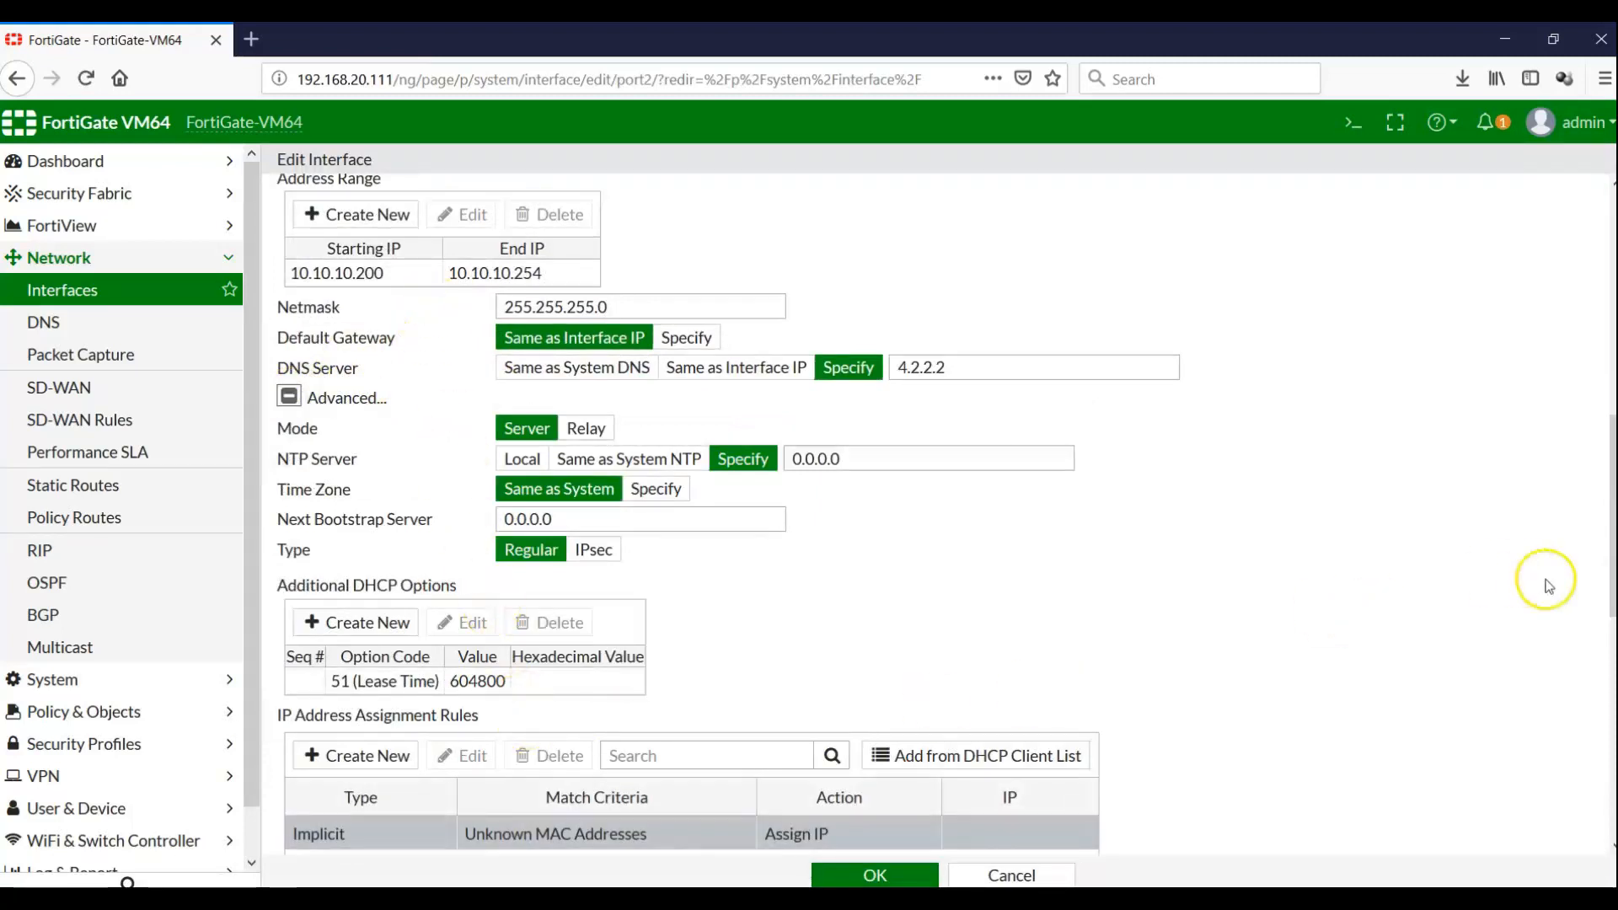
pyautogui.moveTo(1610, 536); pyautogui.dragTo(1612, 637)
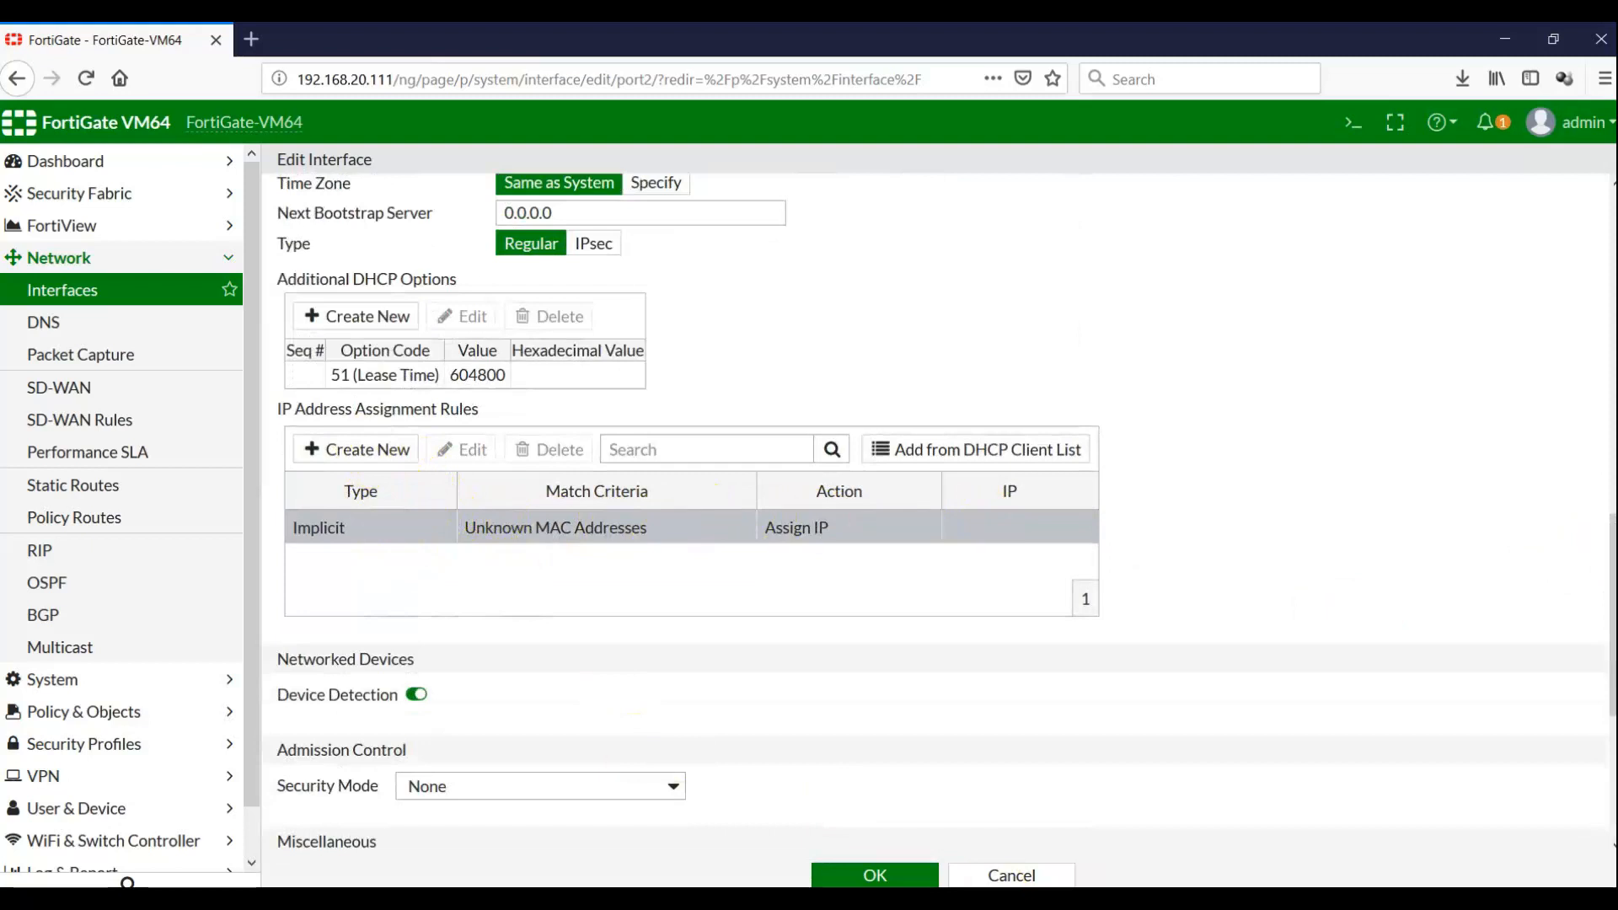
pyautogui.click(952, 898)
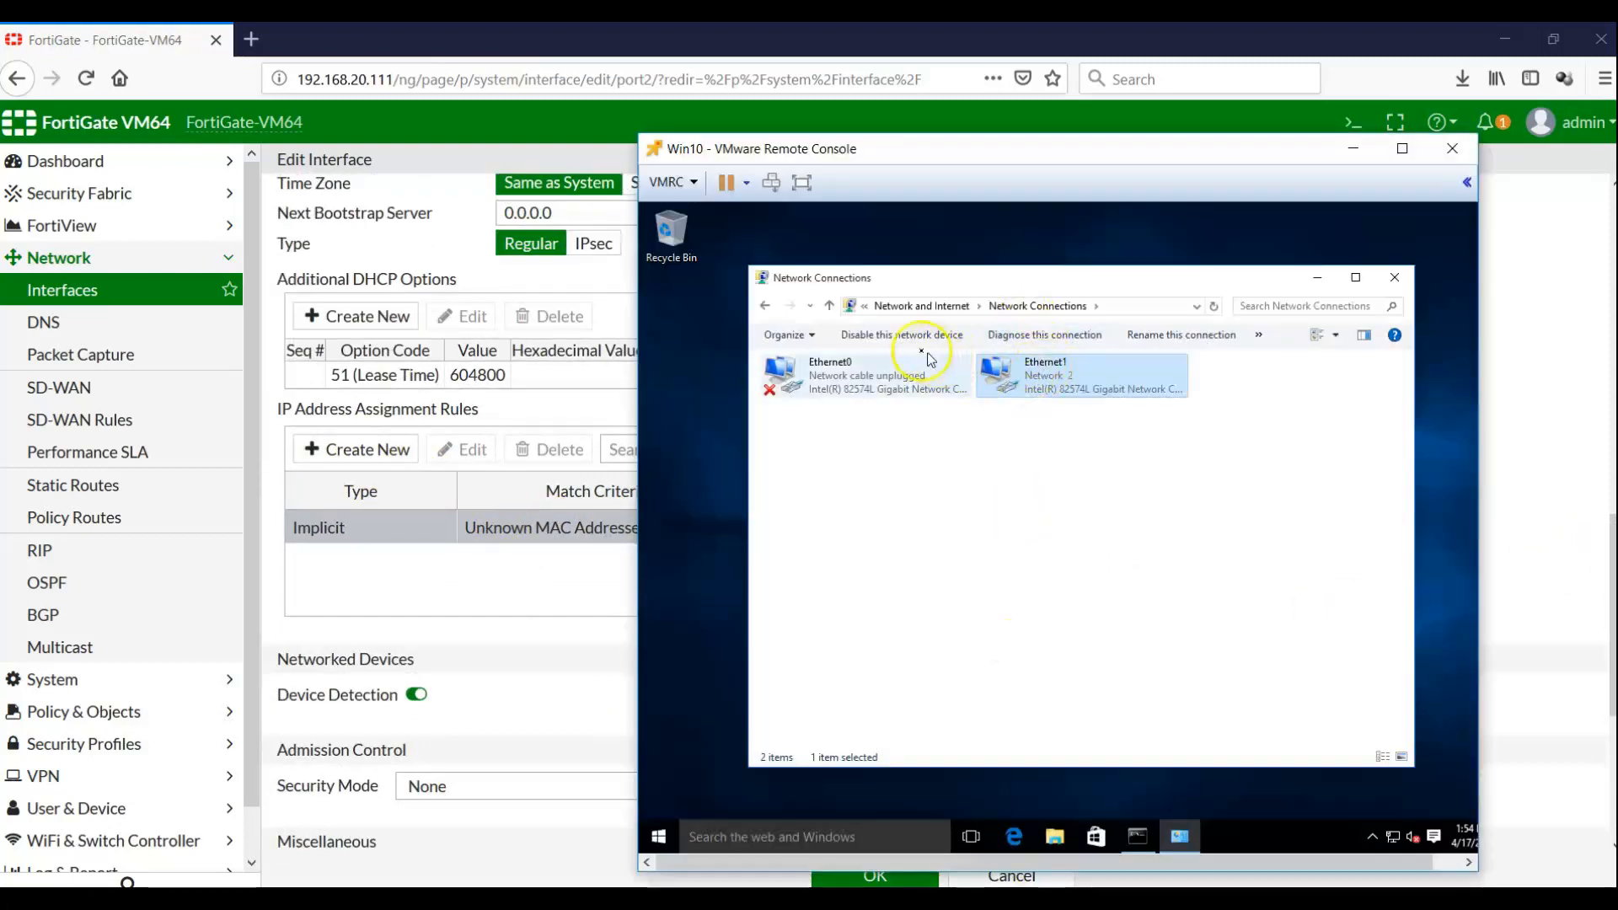
# Disable the client's Ethernet1 adapter and start a new IP address assignment rule on port2
pyautogui.click(901, 335)
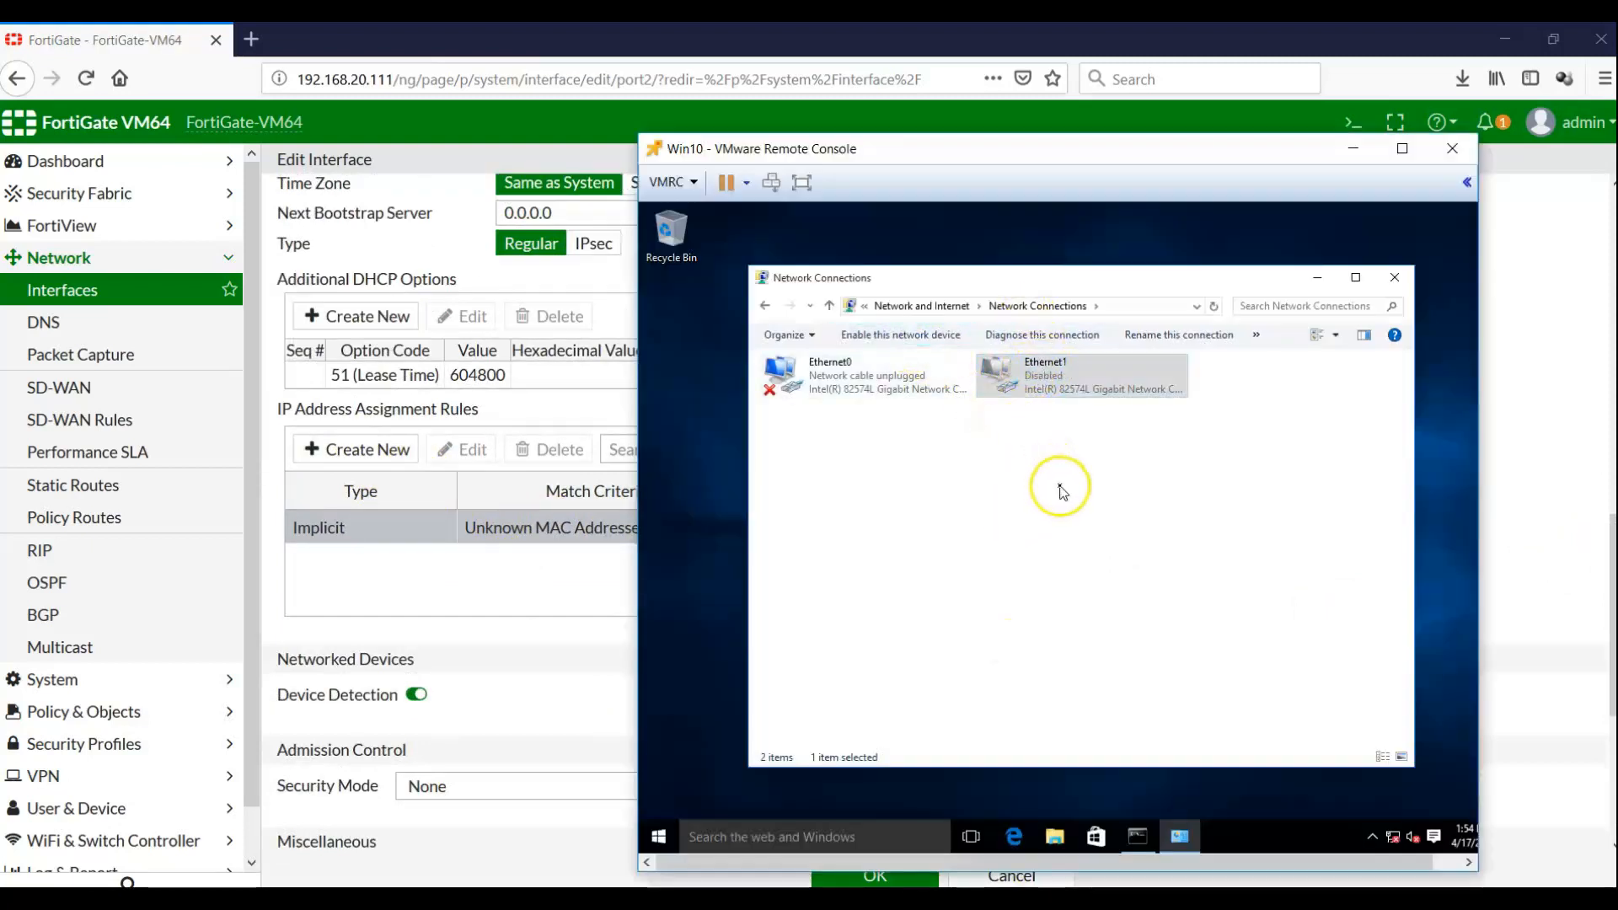
pyautogui.click(599, 567)
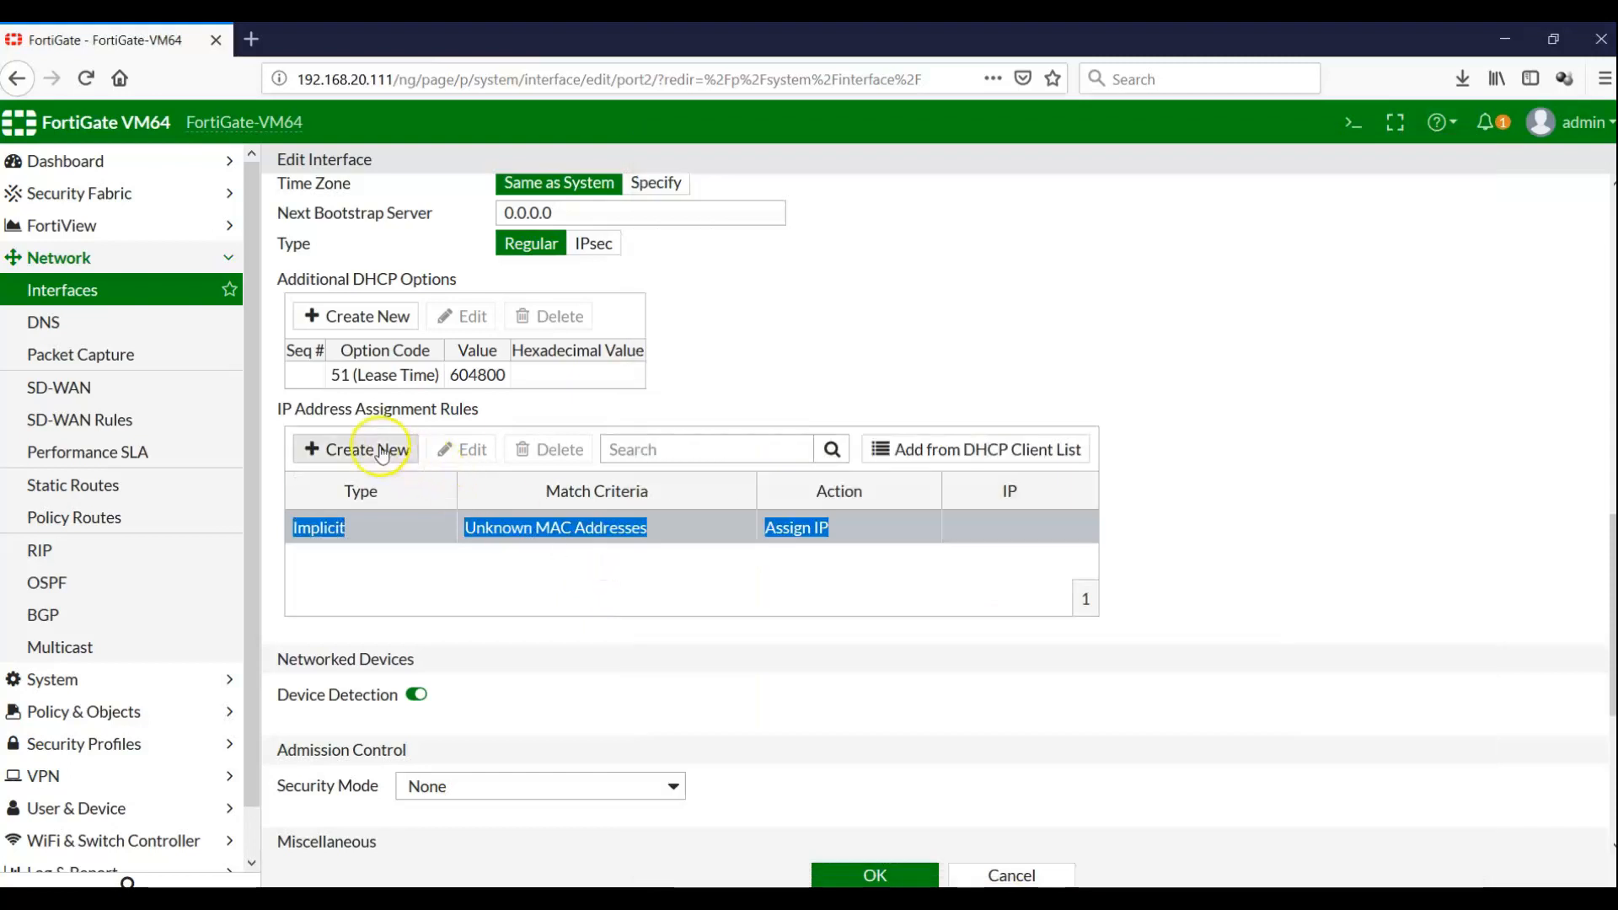
pyautogui.click(381, 453)
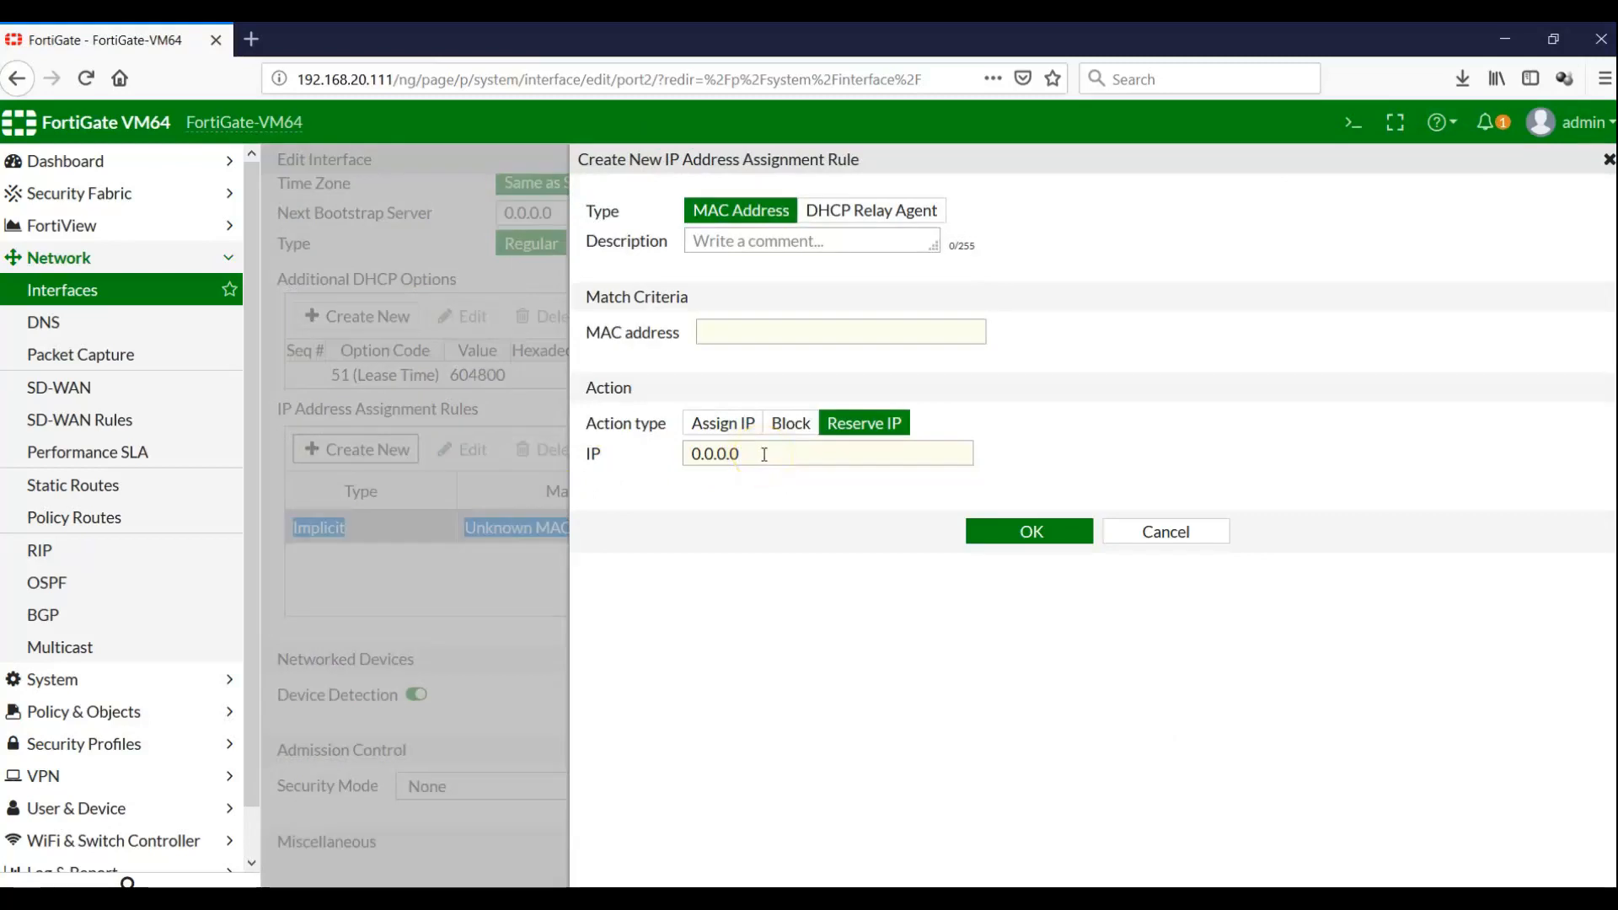
pyautogui.click(741, 336)
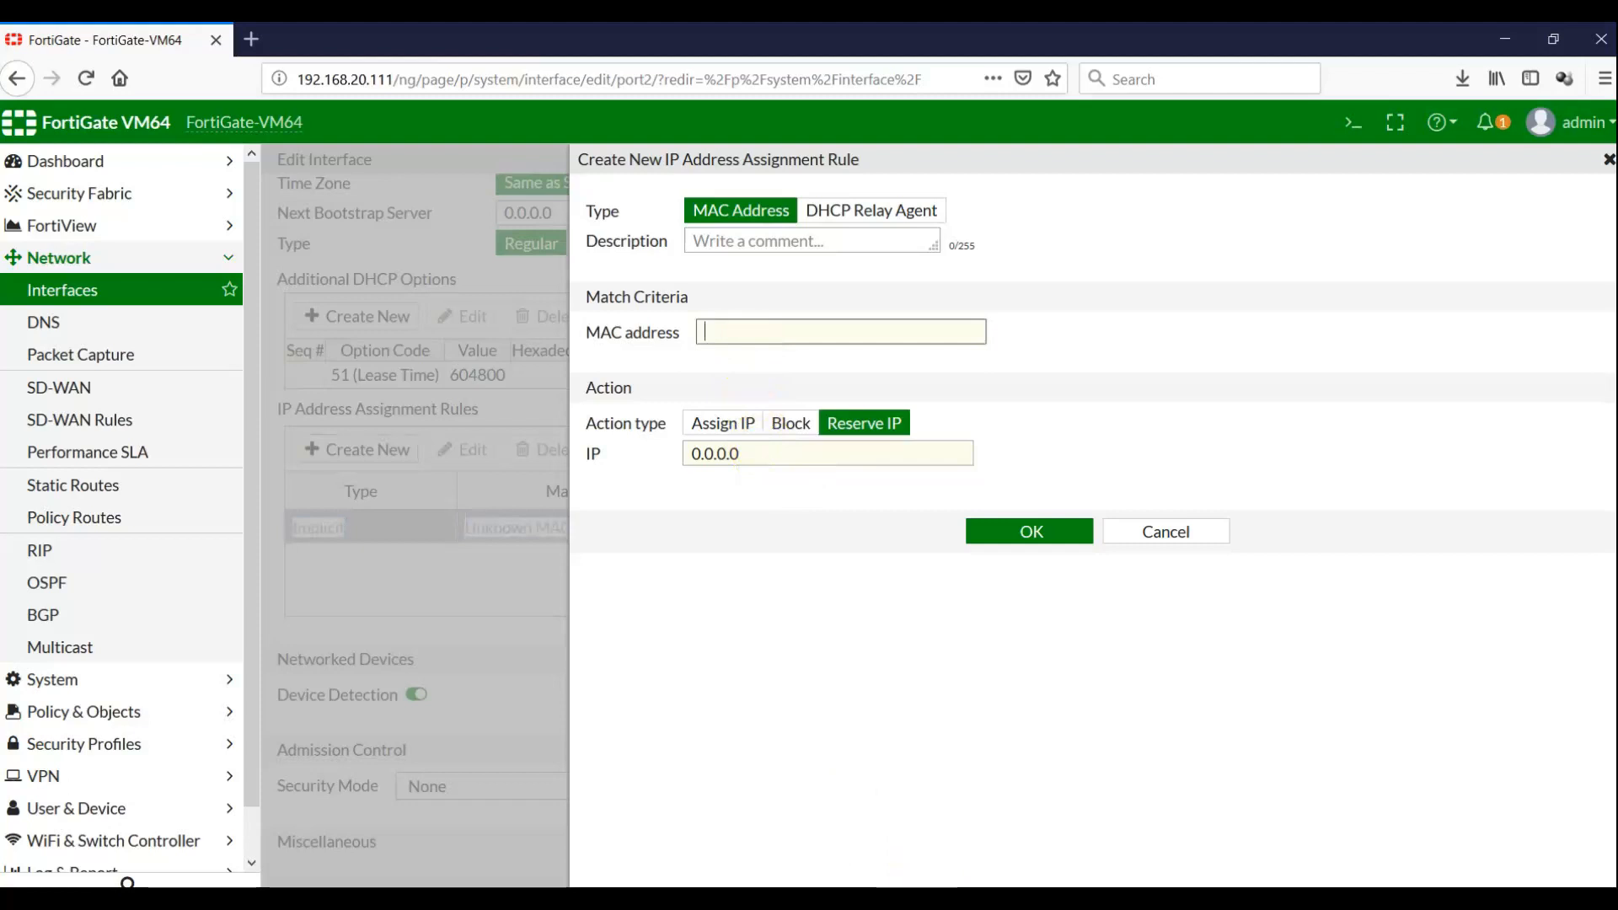
# Paste MAC 00:0c:29:de:ca:7e from Notepad, set the action to Block, and save the rule
pyautogui.click(1228, 900)
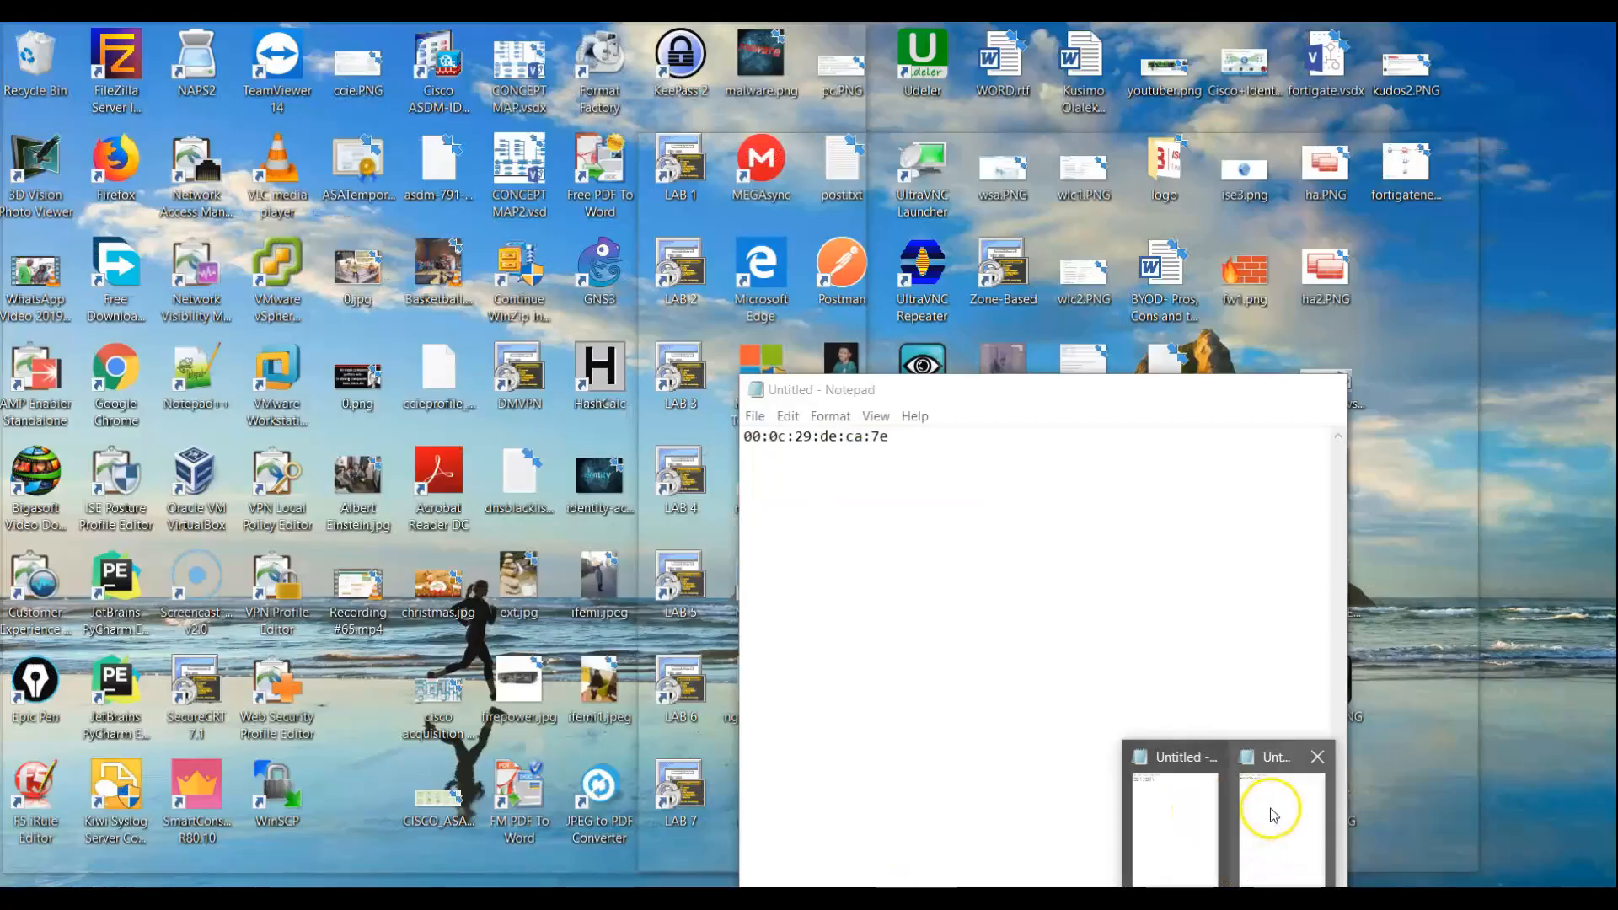
pyautogui.click(1273, 815)
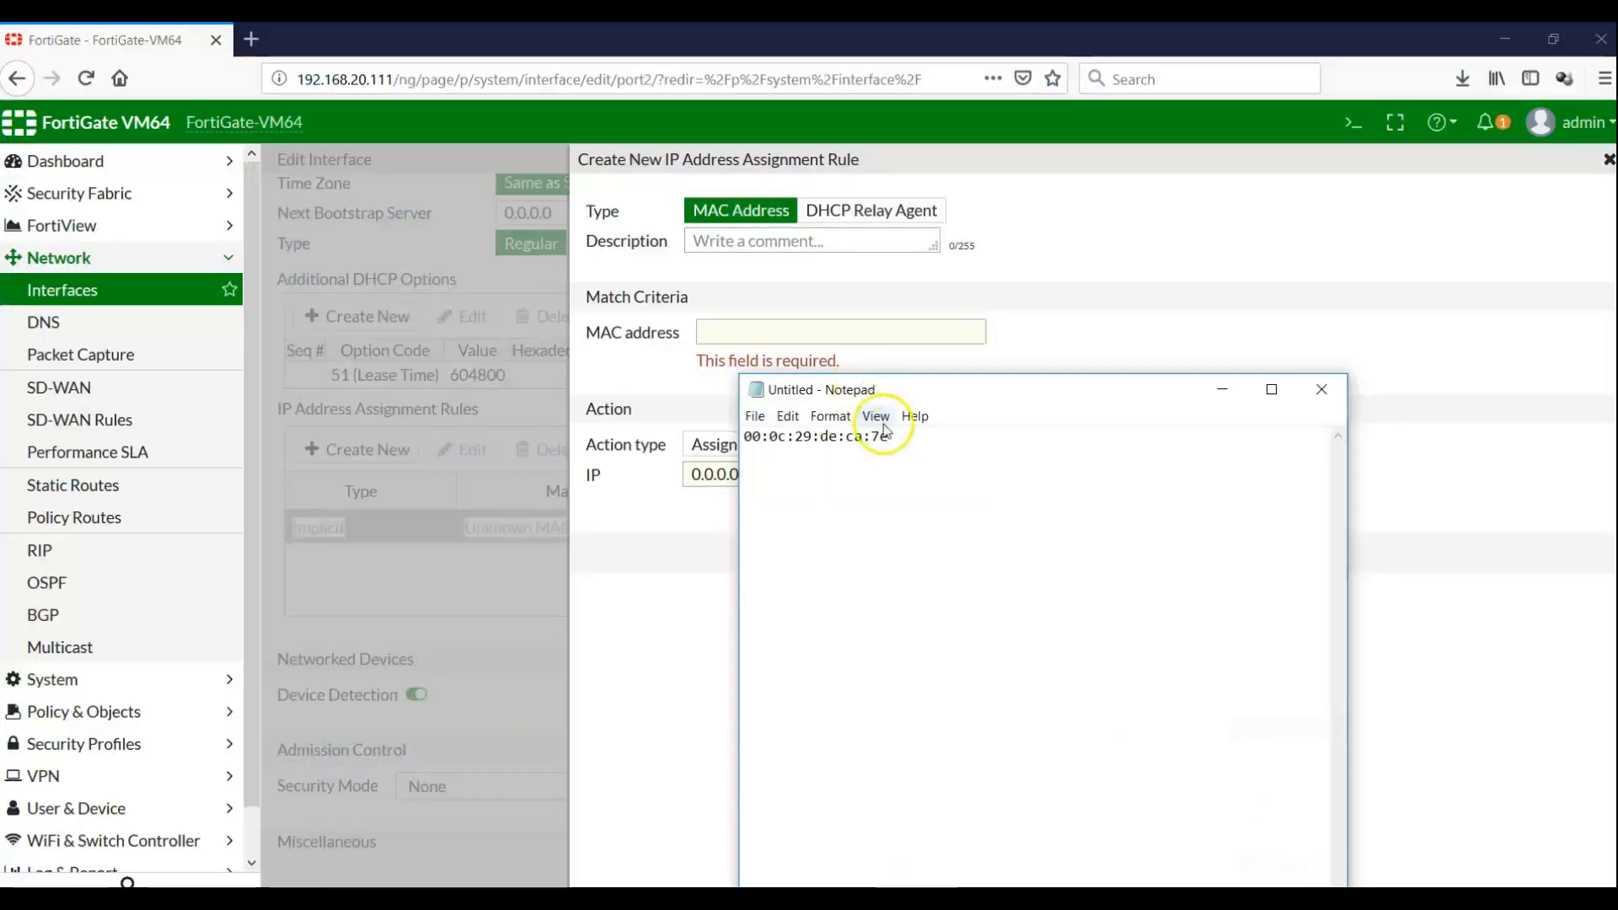
pyautogui.moveTo(897, 436); pyautogui.dragTo(667, 426)
pyautogui.hotkey('ctrl', 'c')
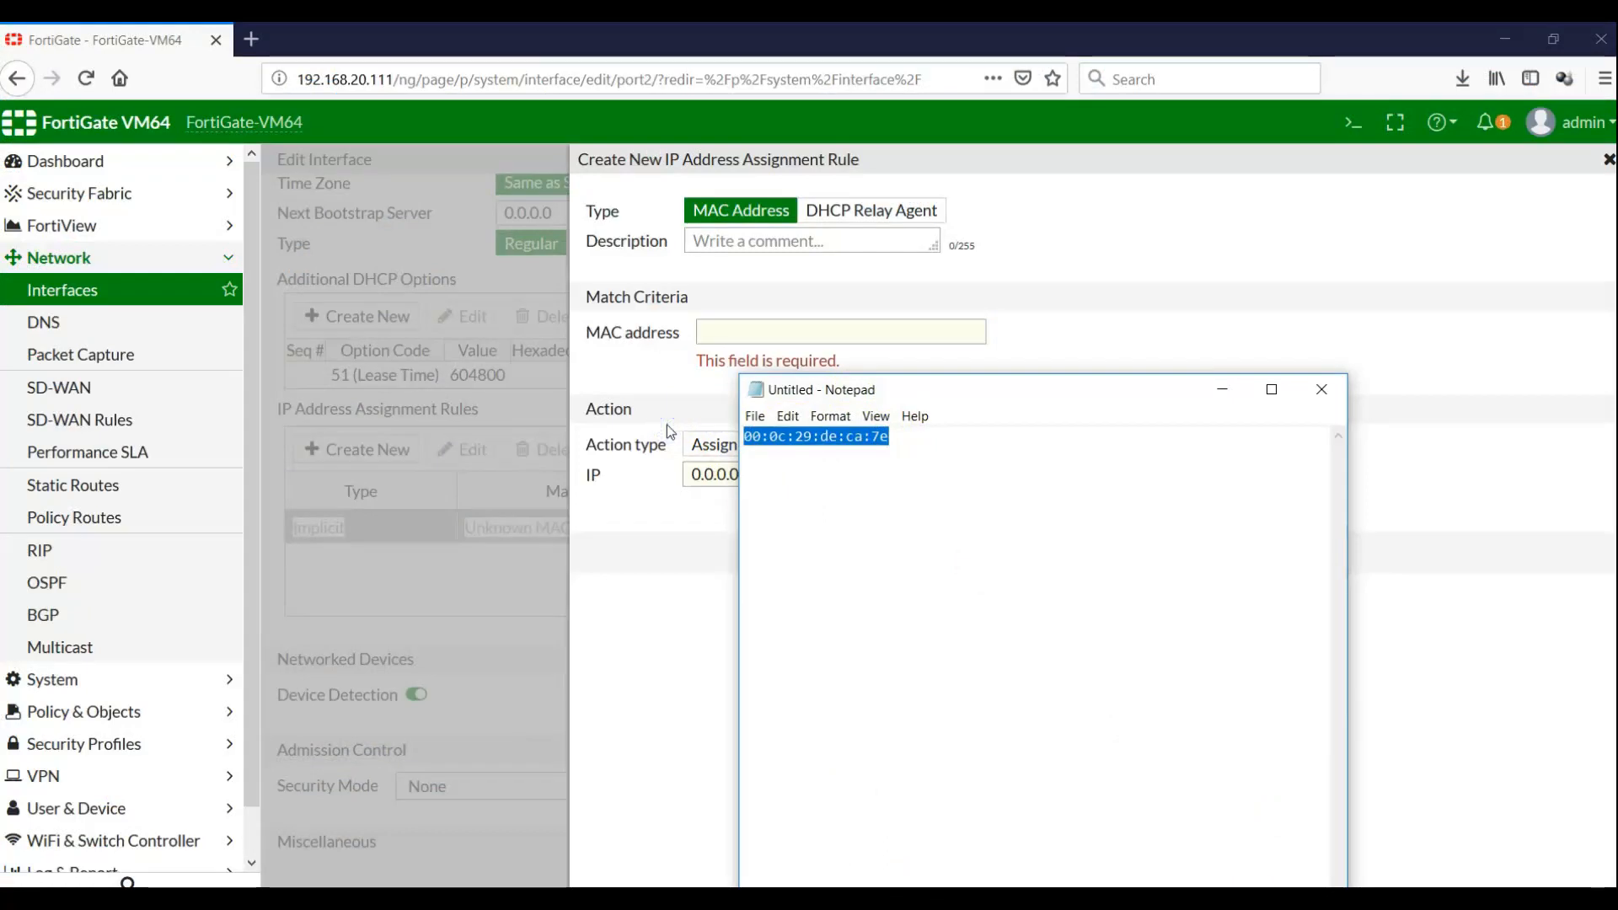
pyautogui.click(1221, 388)
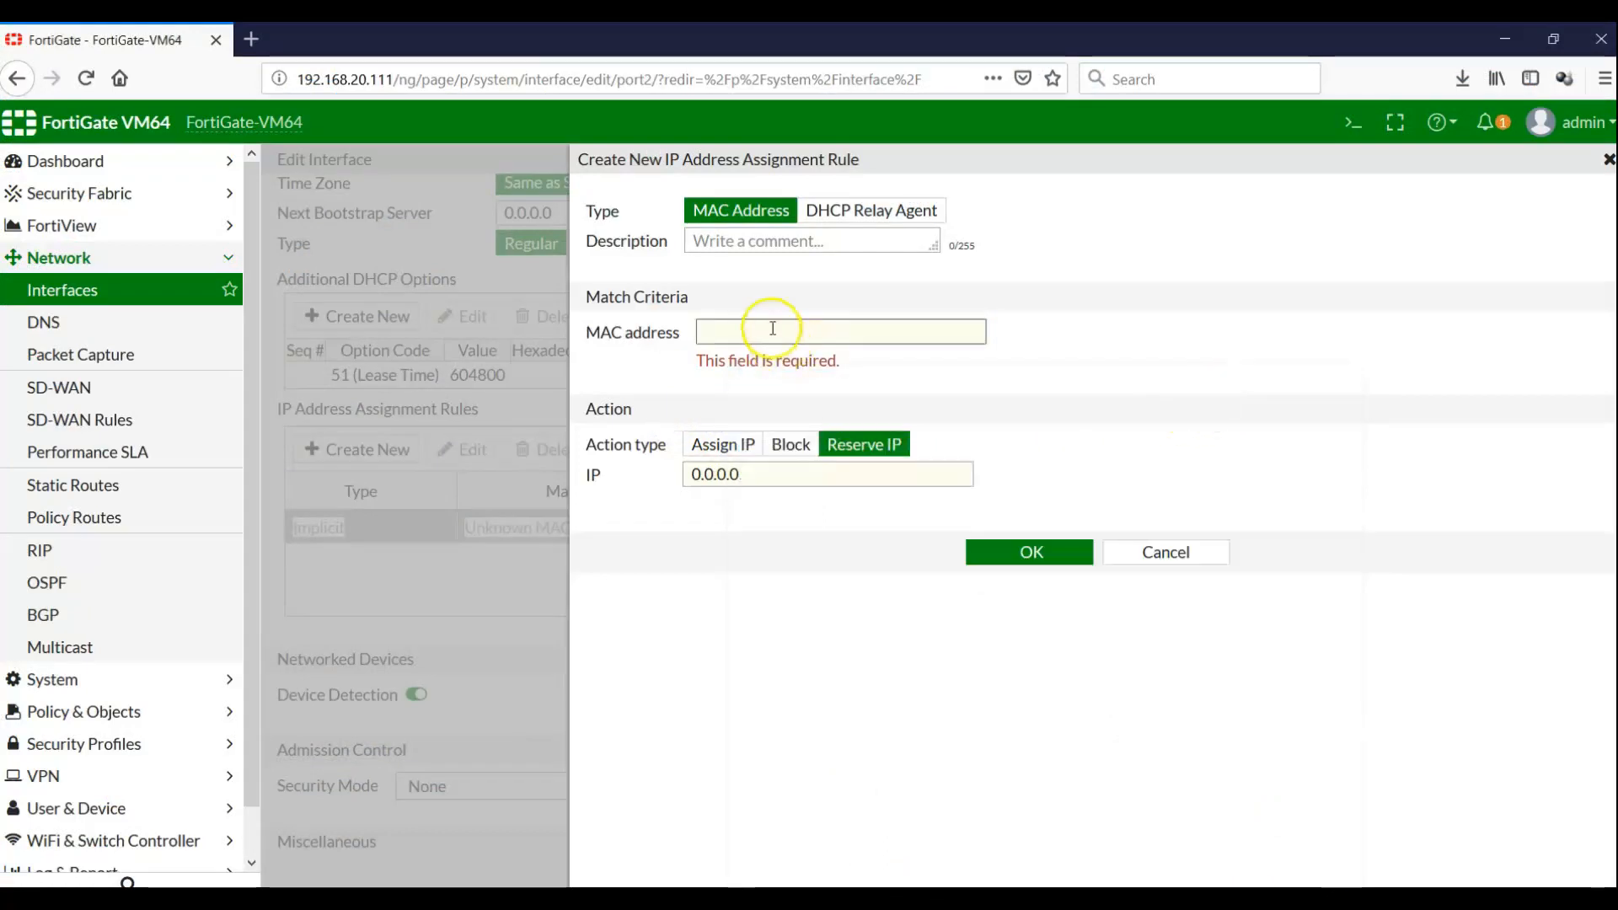
pyautogui.click(771, 328)
pyautogui.hotkey('ctrl', 'v')
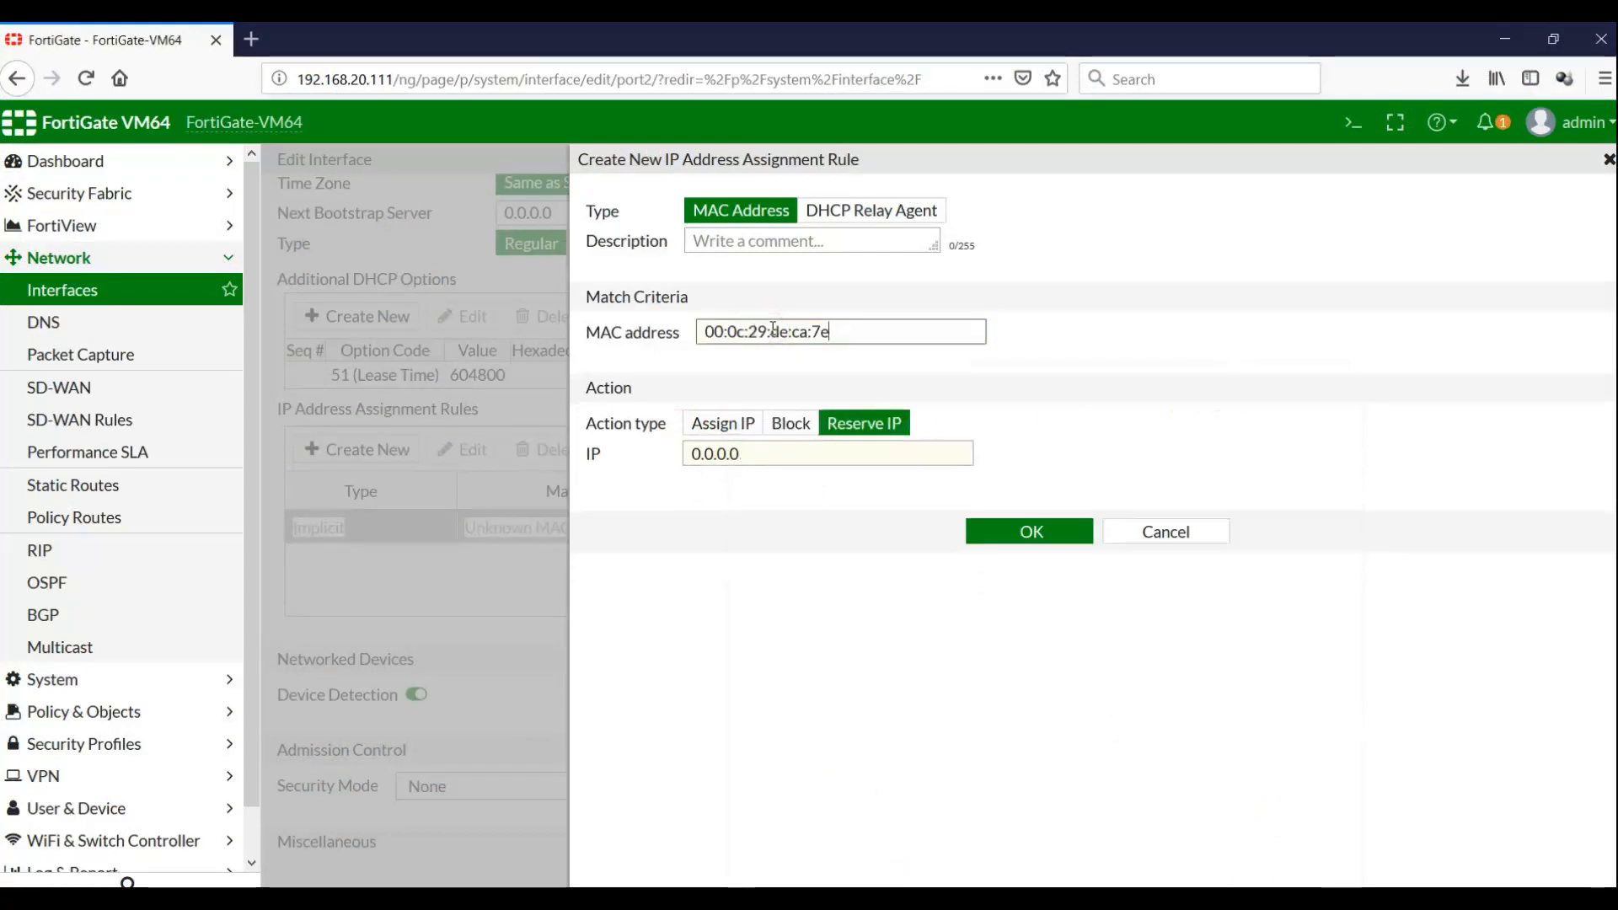
pyautogui.click(773, 428)
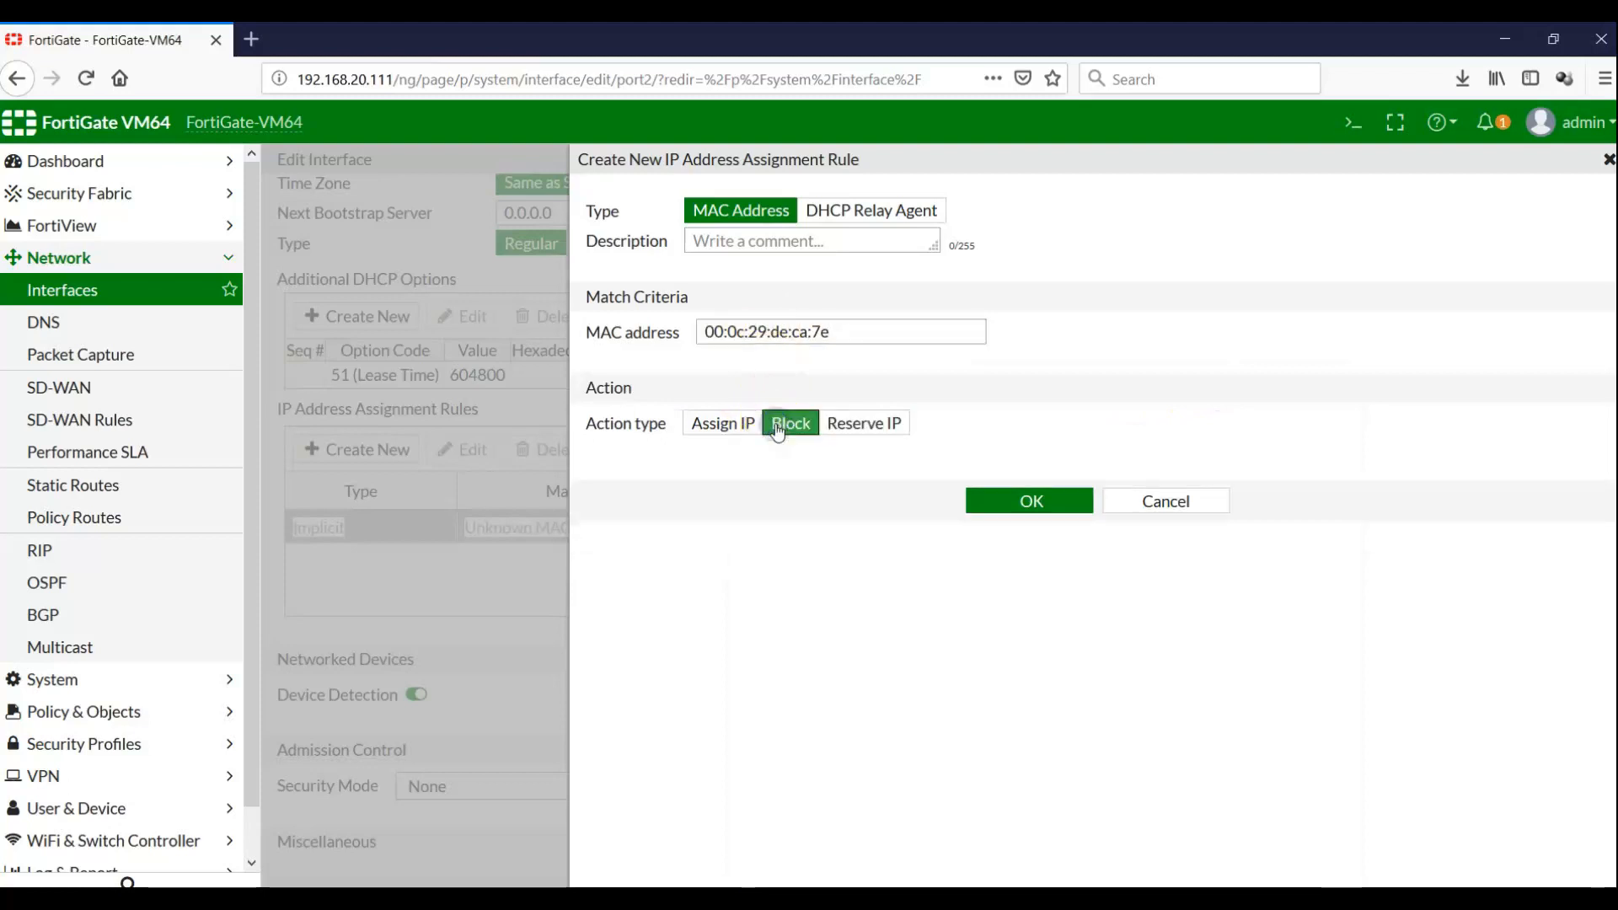
pyautogui.click(1002, 500)
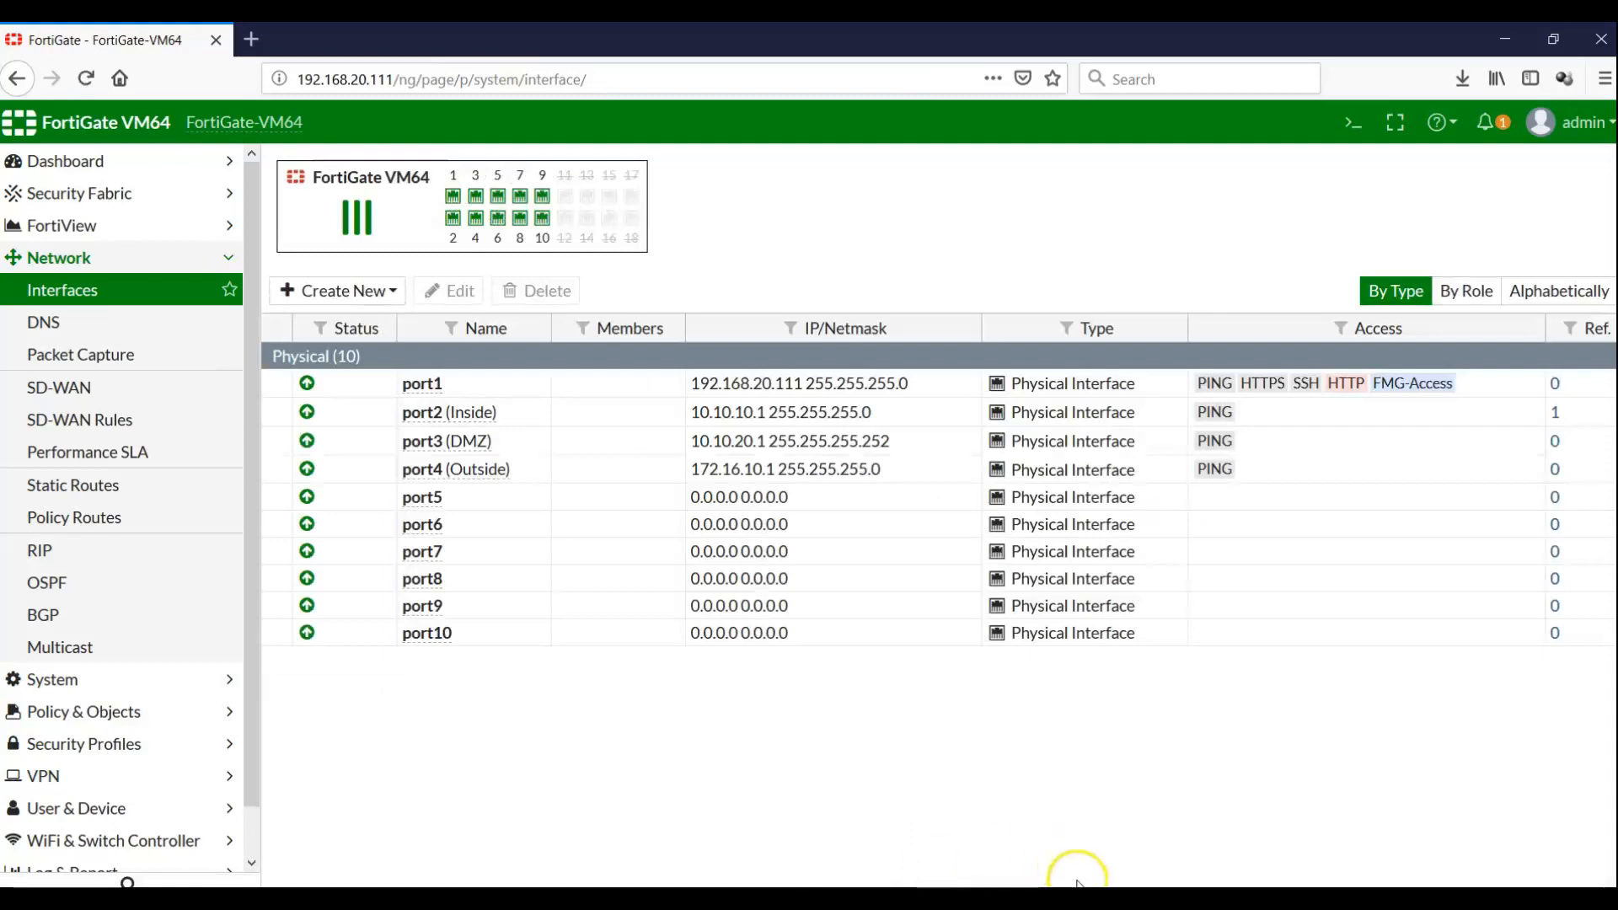
# Re-enable Ethernet1 on the Windows client, then open FortiGate's DHCP Monitor showing no leases
pyautogui.click(984, 896)
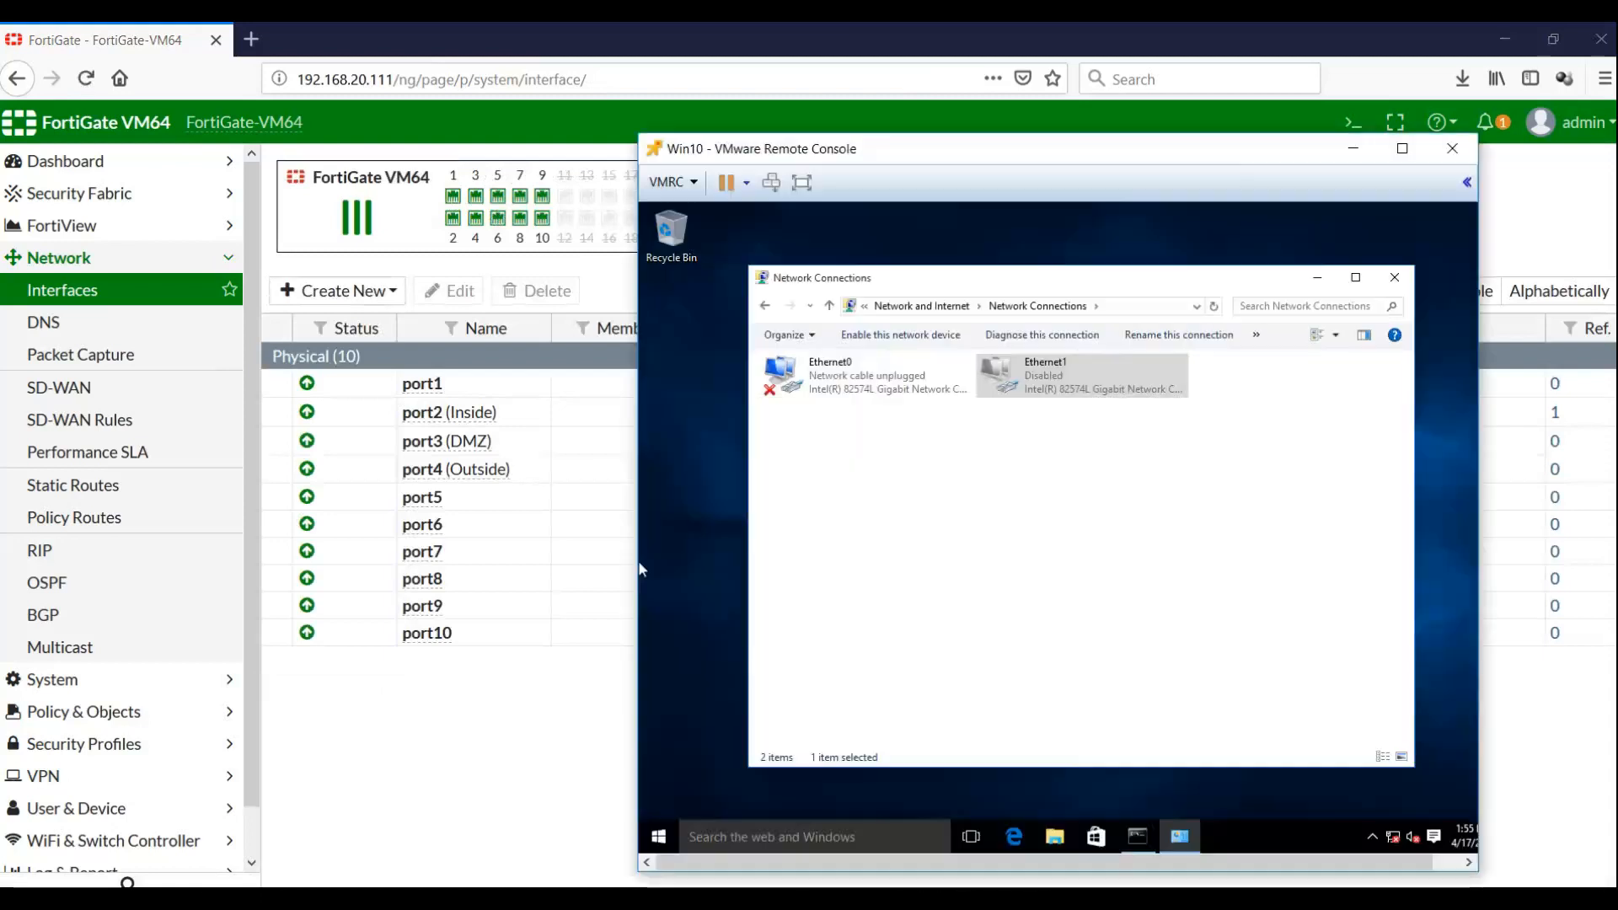
pyautogui.click(906, 335)
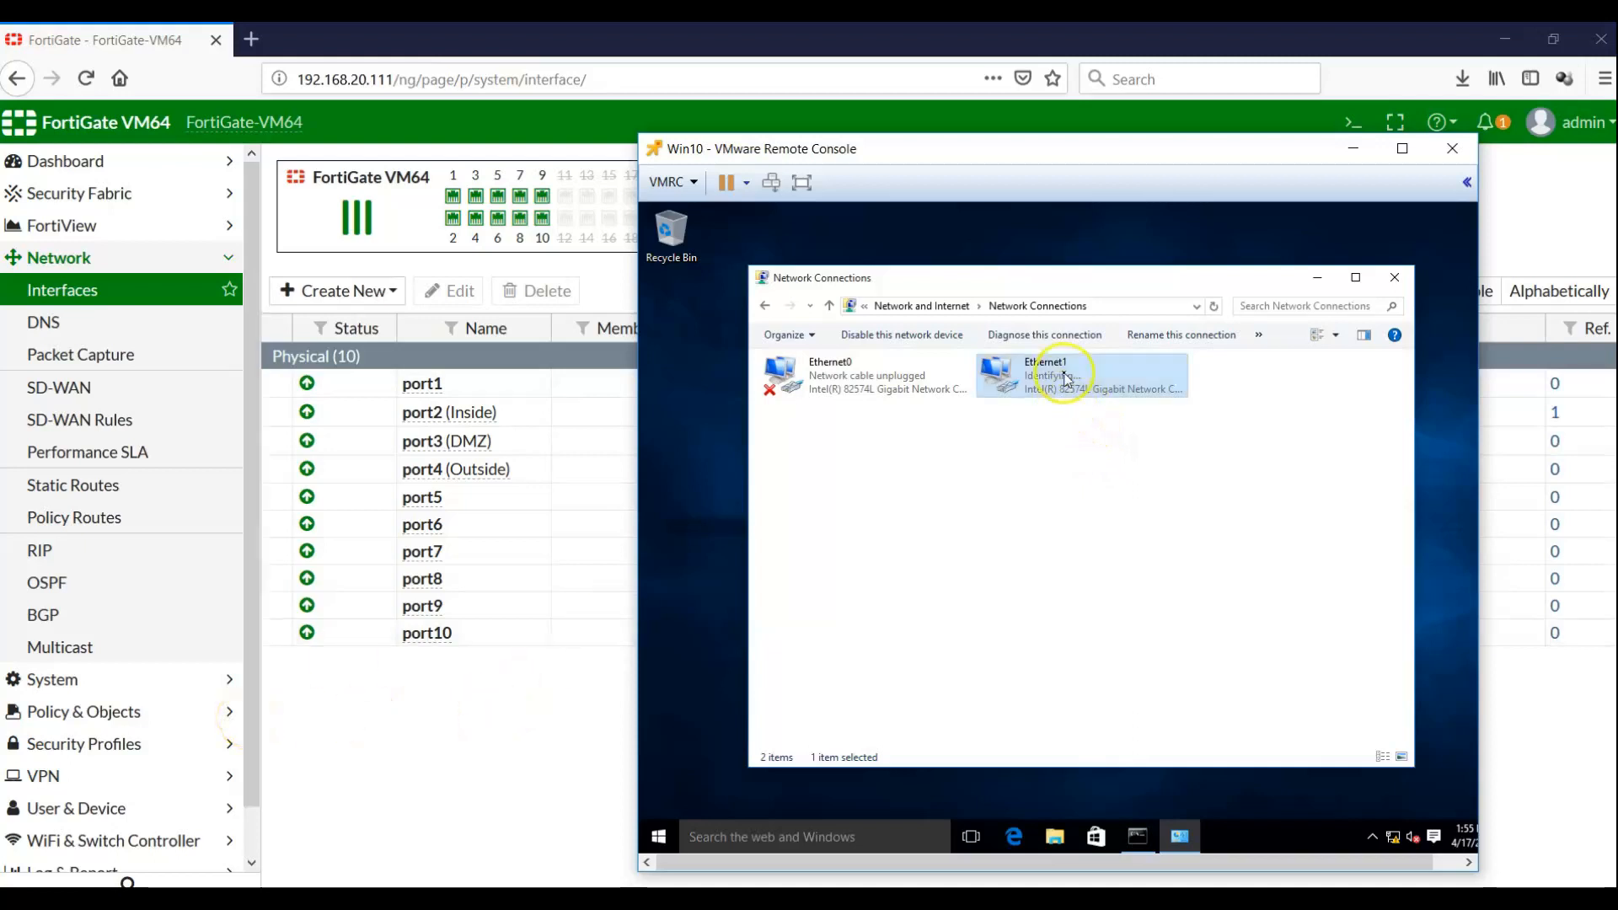
pyautogui.click(254, 710)
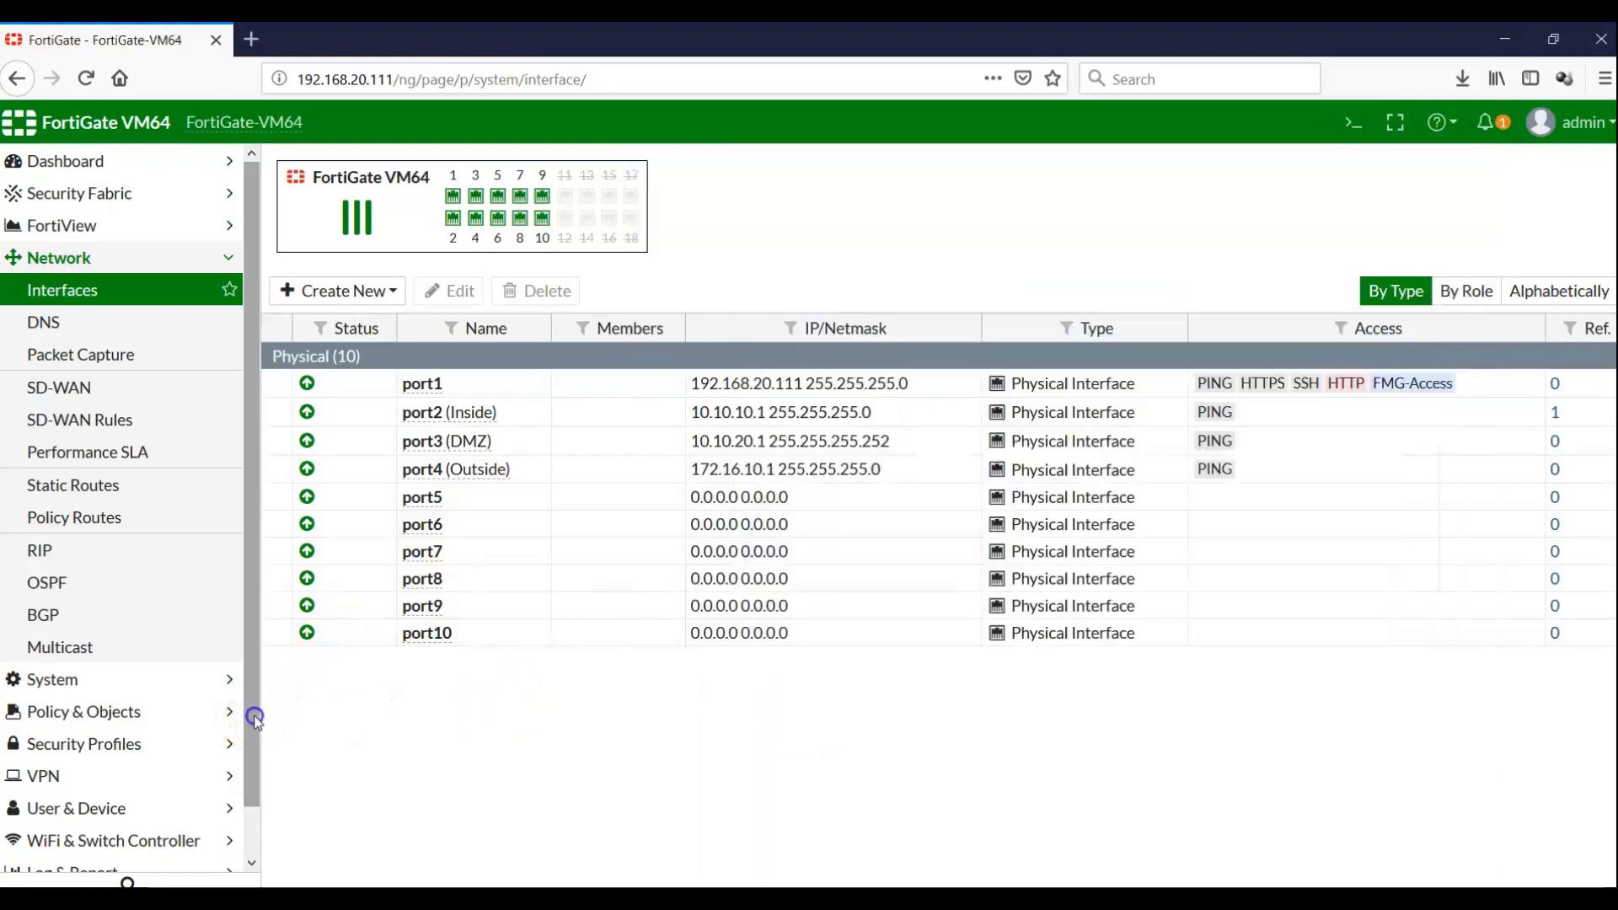
pyautogui.scroll(-1, 227, 801)
pyautogui.click(127, 856)
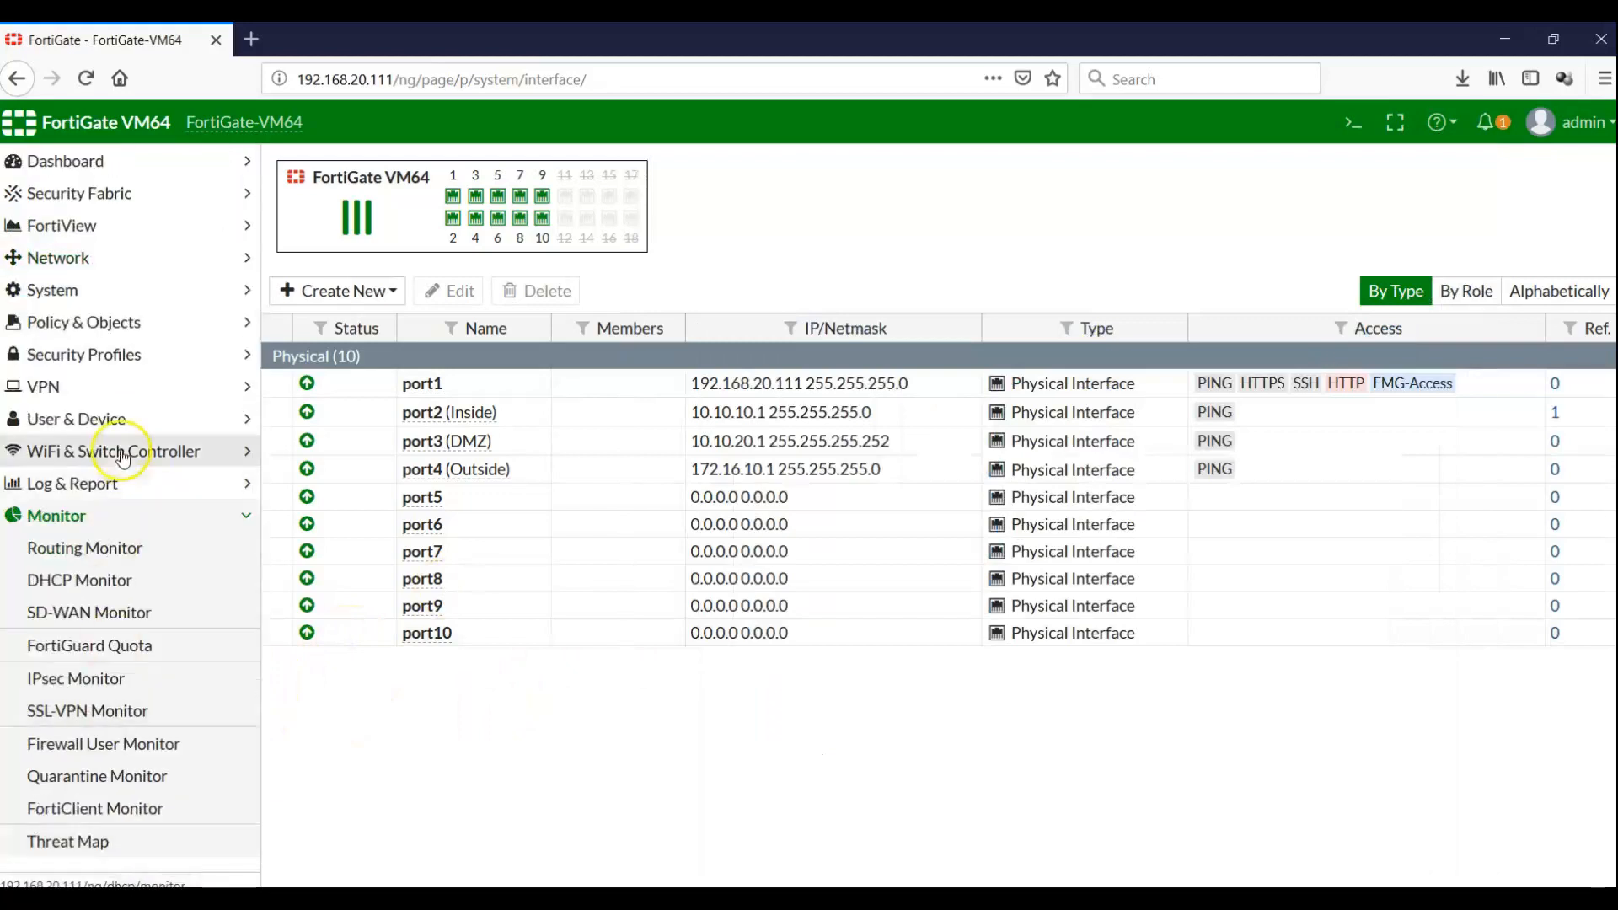
pyautogui.click(104, 581)
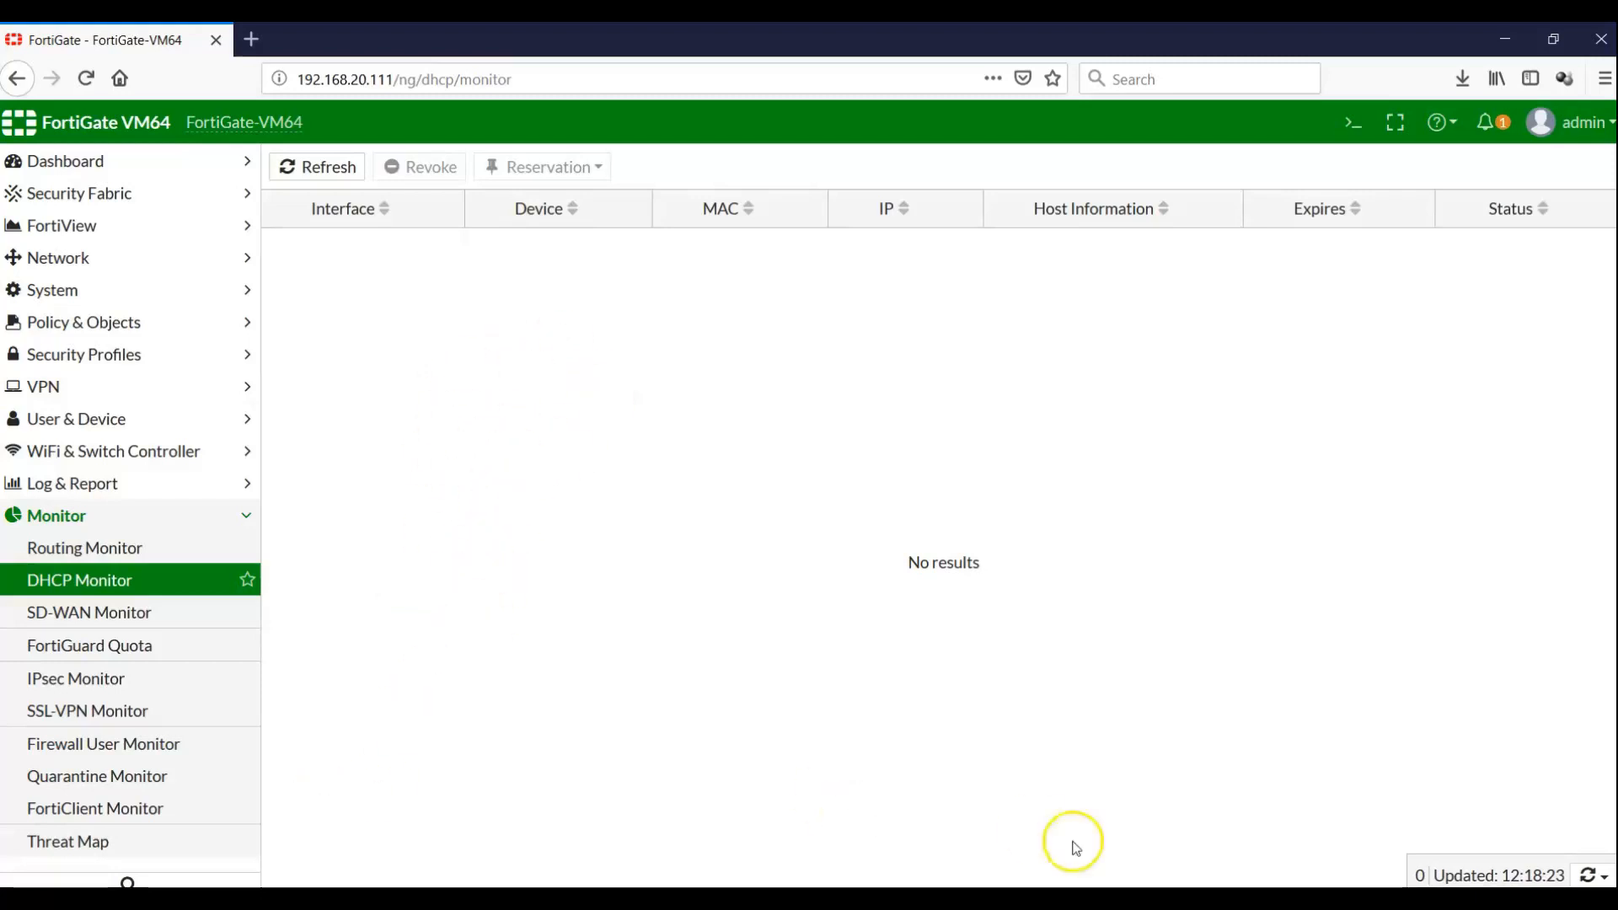
# Check Ethernet1's network details on the Windows 10 client, showing only the autoconfigured 169.254.64.65 address
pyautogui.click(624, 898)
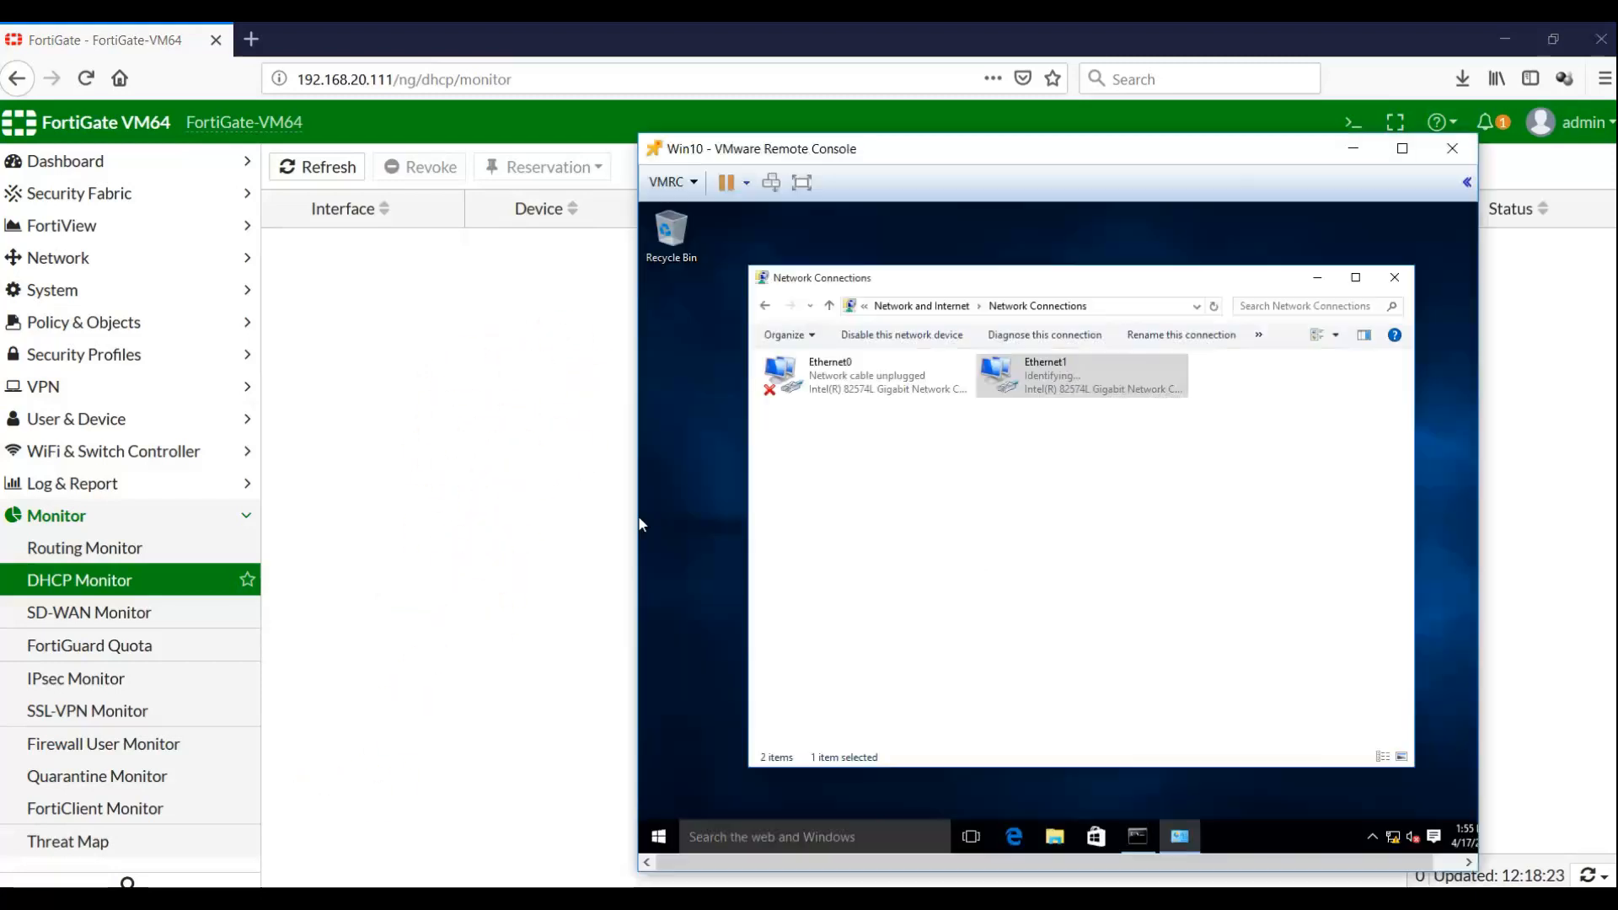
pyautogui.rightClick(1089, 394)
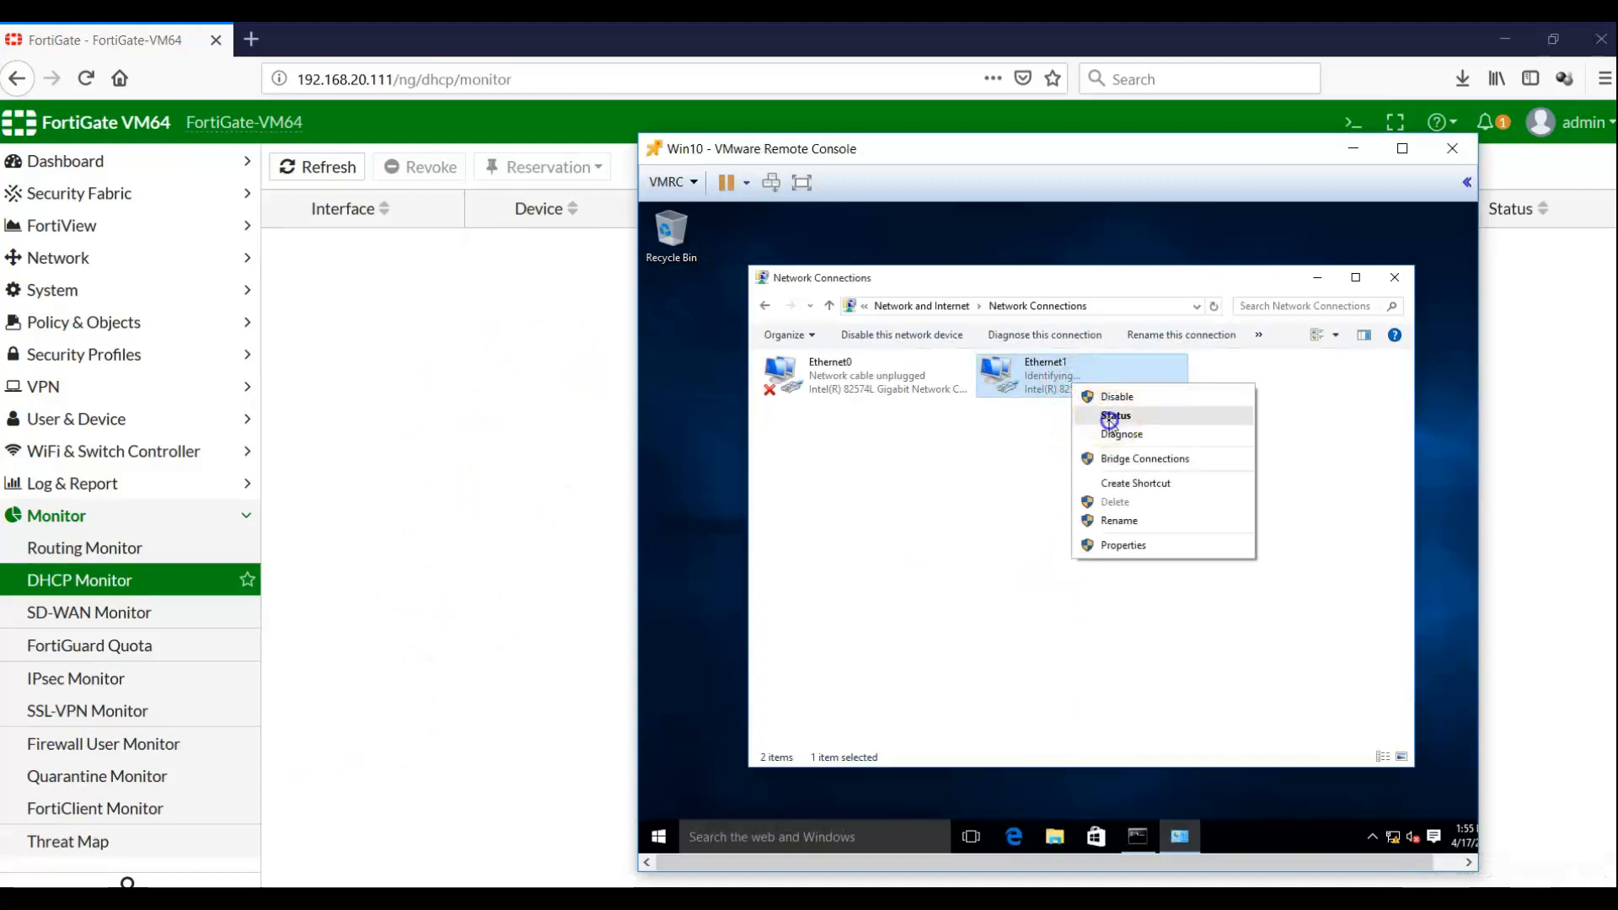
pyautogui.click(1104, 415)
pyautogui.click(1002, 509)
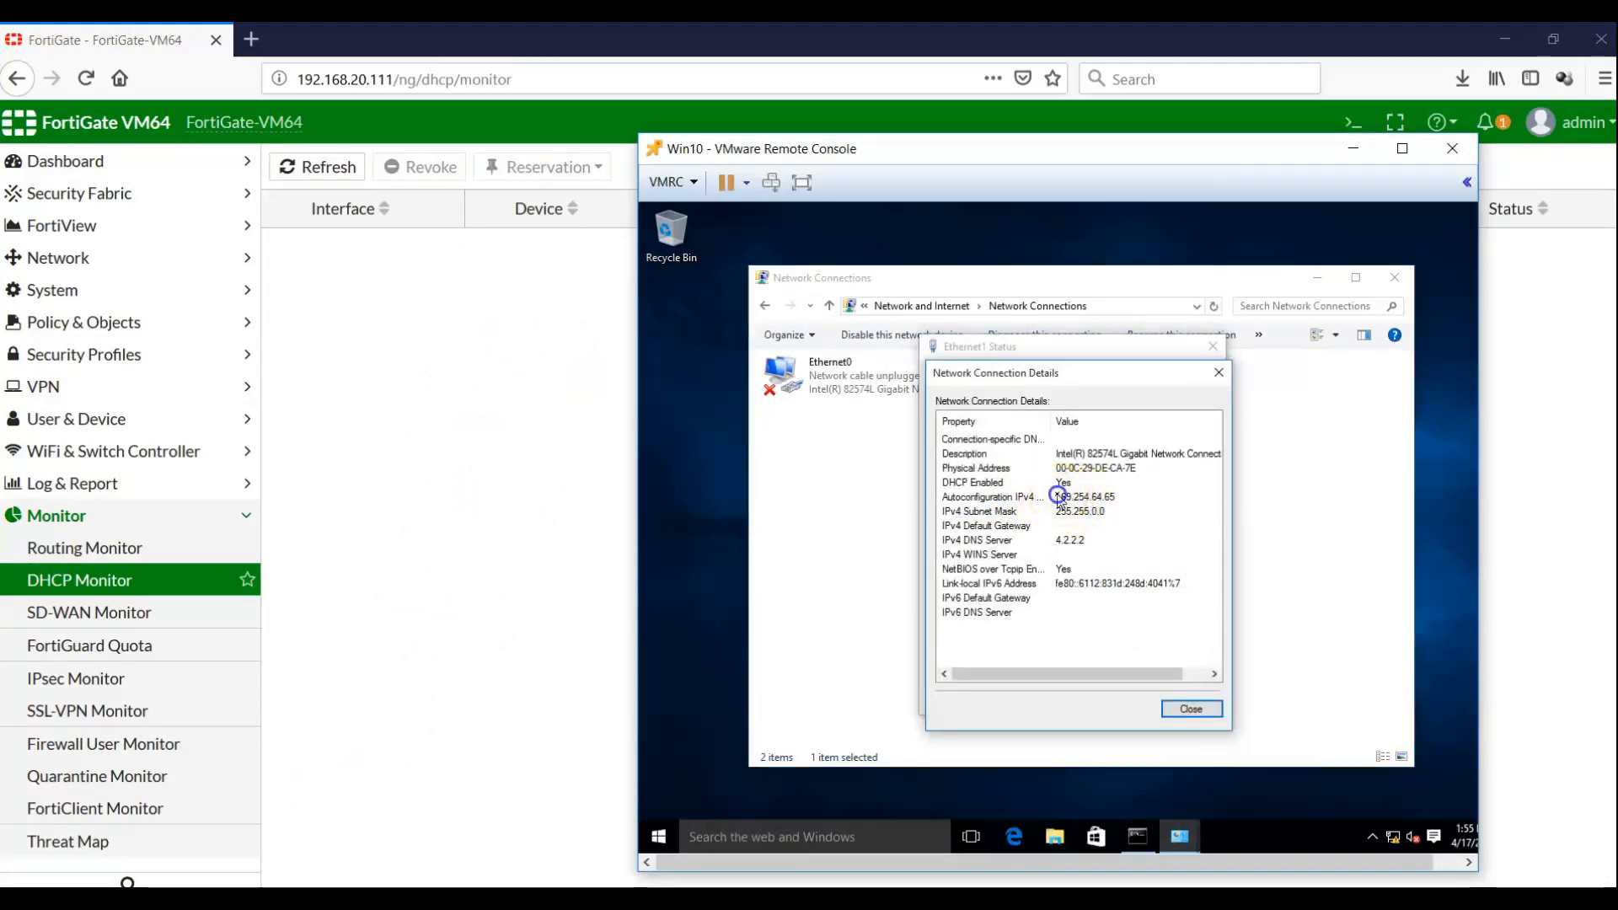
pyautogui.click(1058, 497)
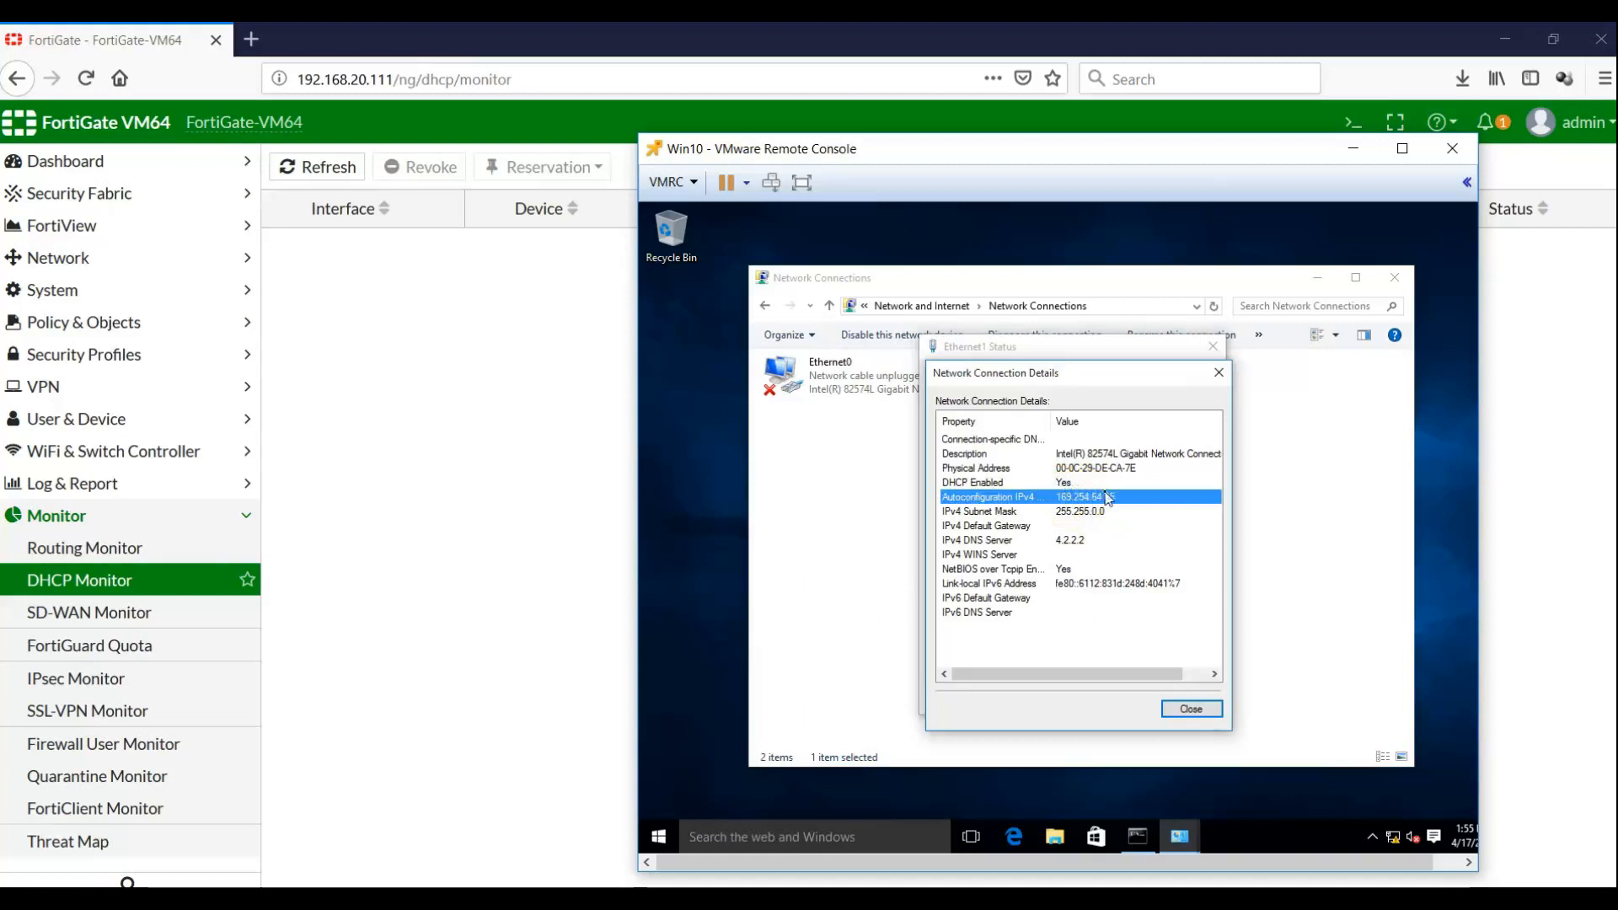
# Close the client's network windows and refresh FortiGate's DHCP Monitor, which still lists no leases
pyautogui.click(1205, 716)
pyautogui.click(1190, 698)
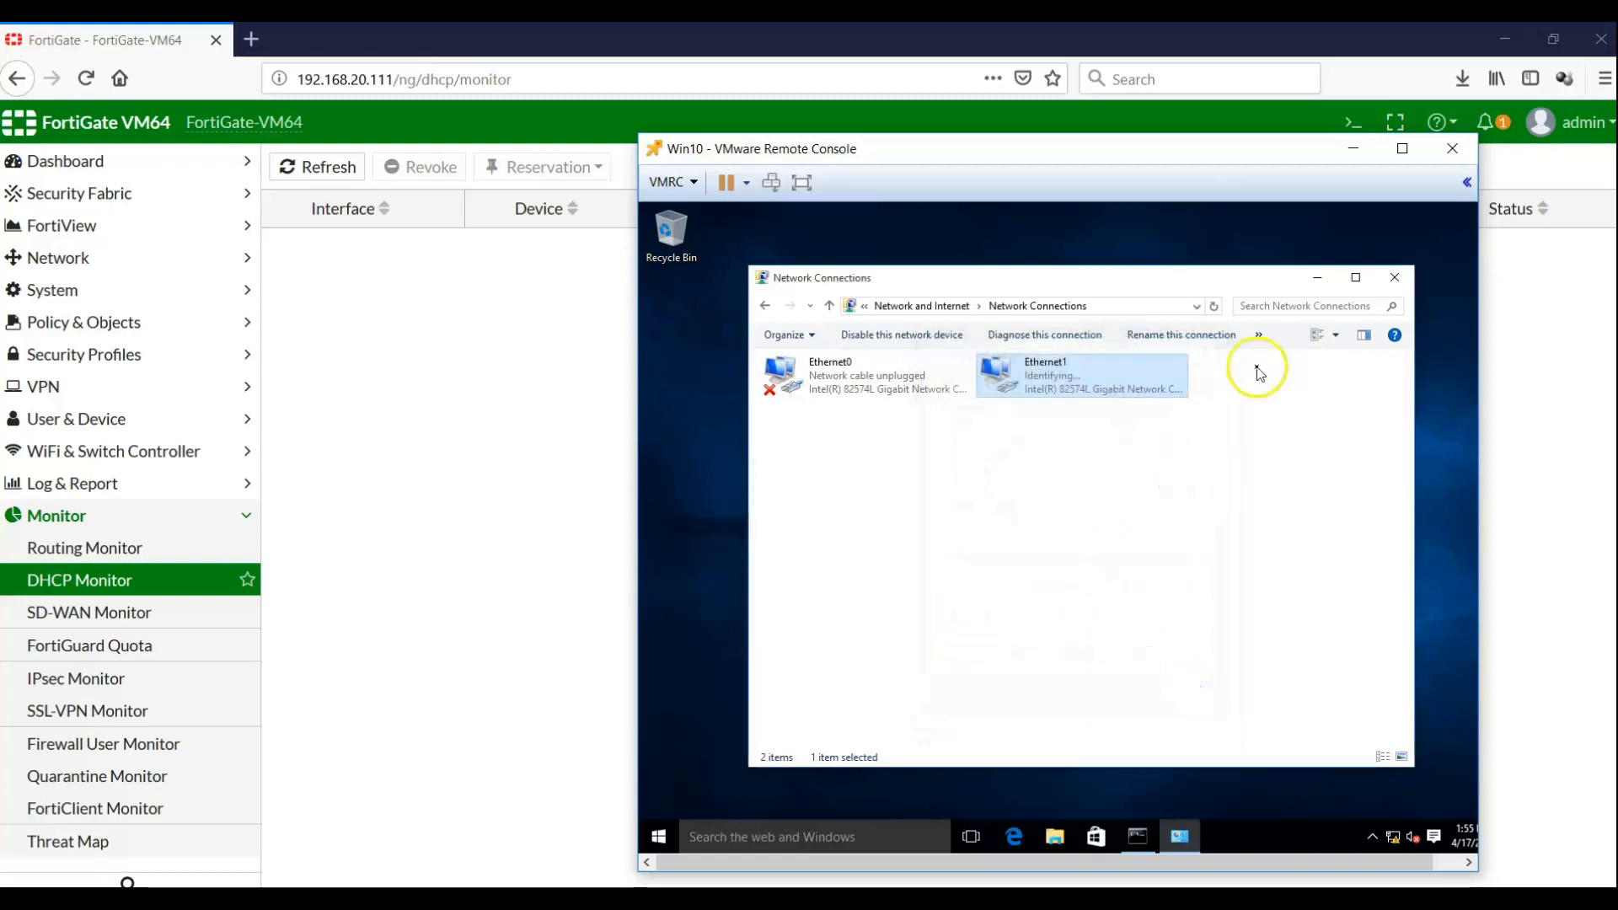
pyautogui.click(1394, 278)
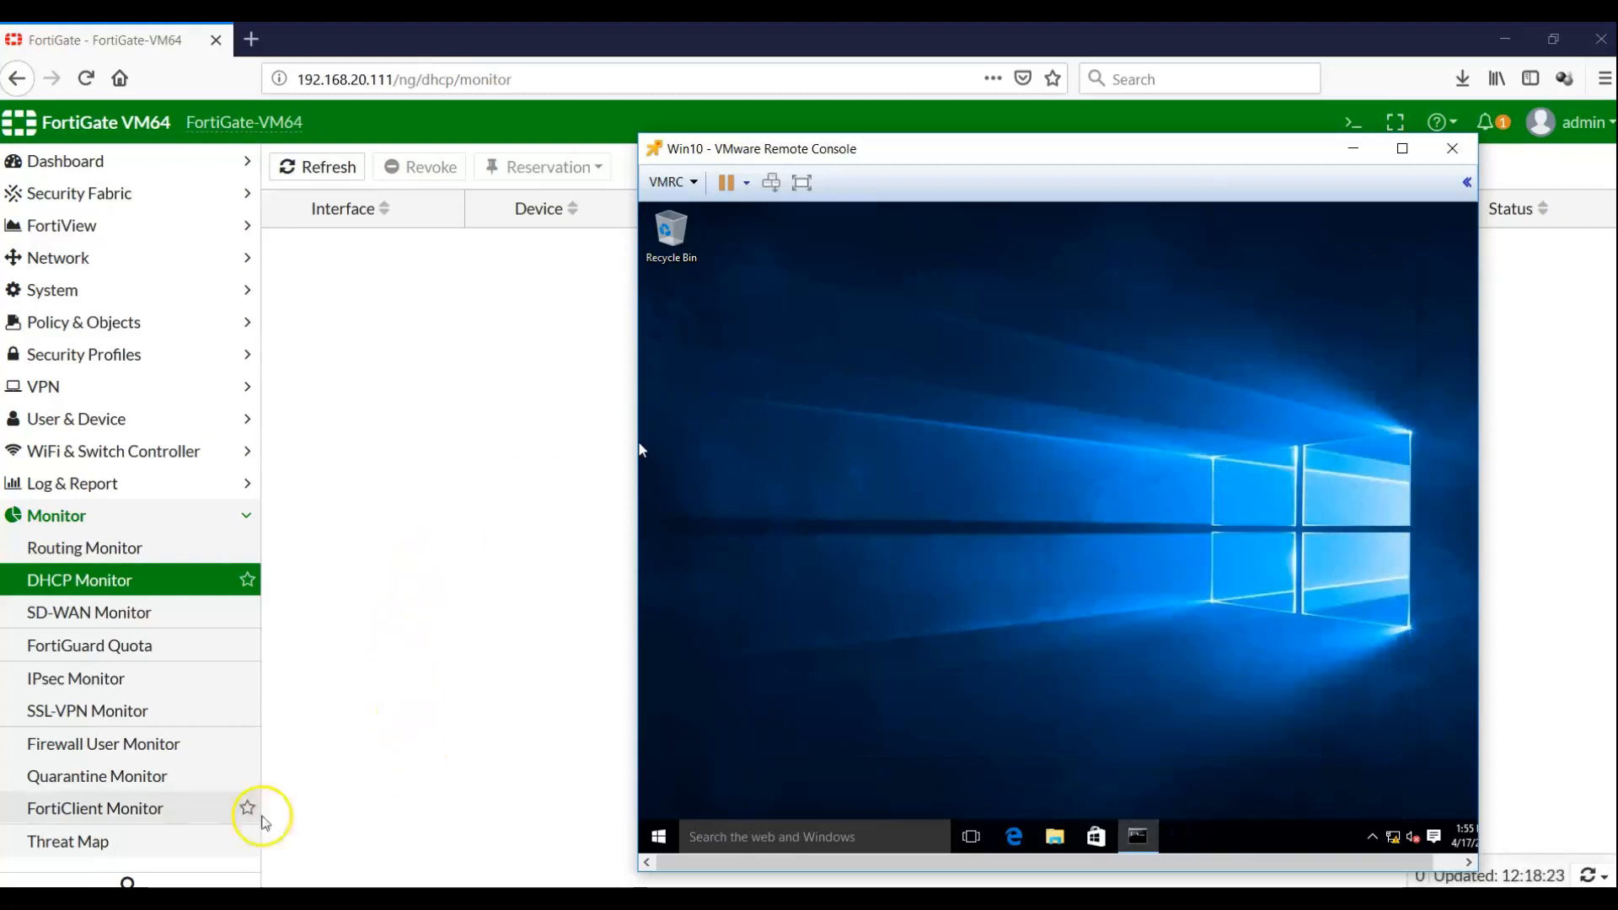
pyautogui.click(351, 820)
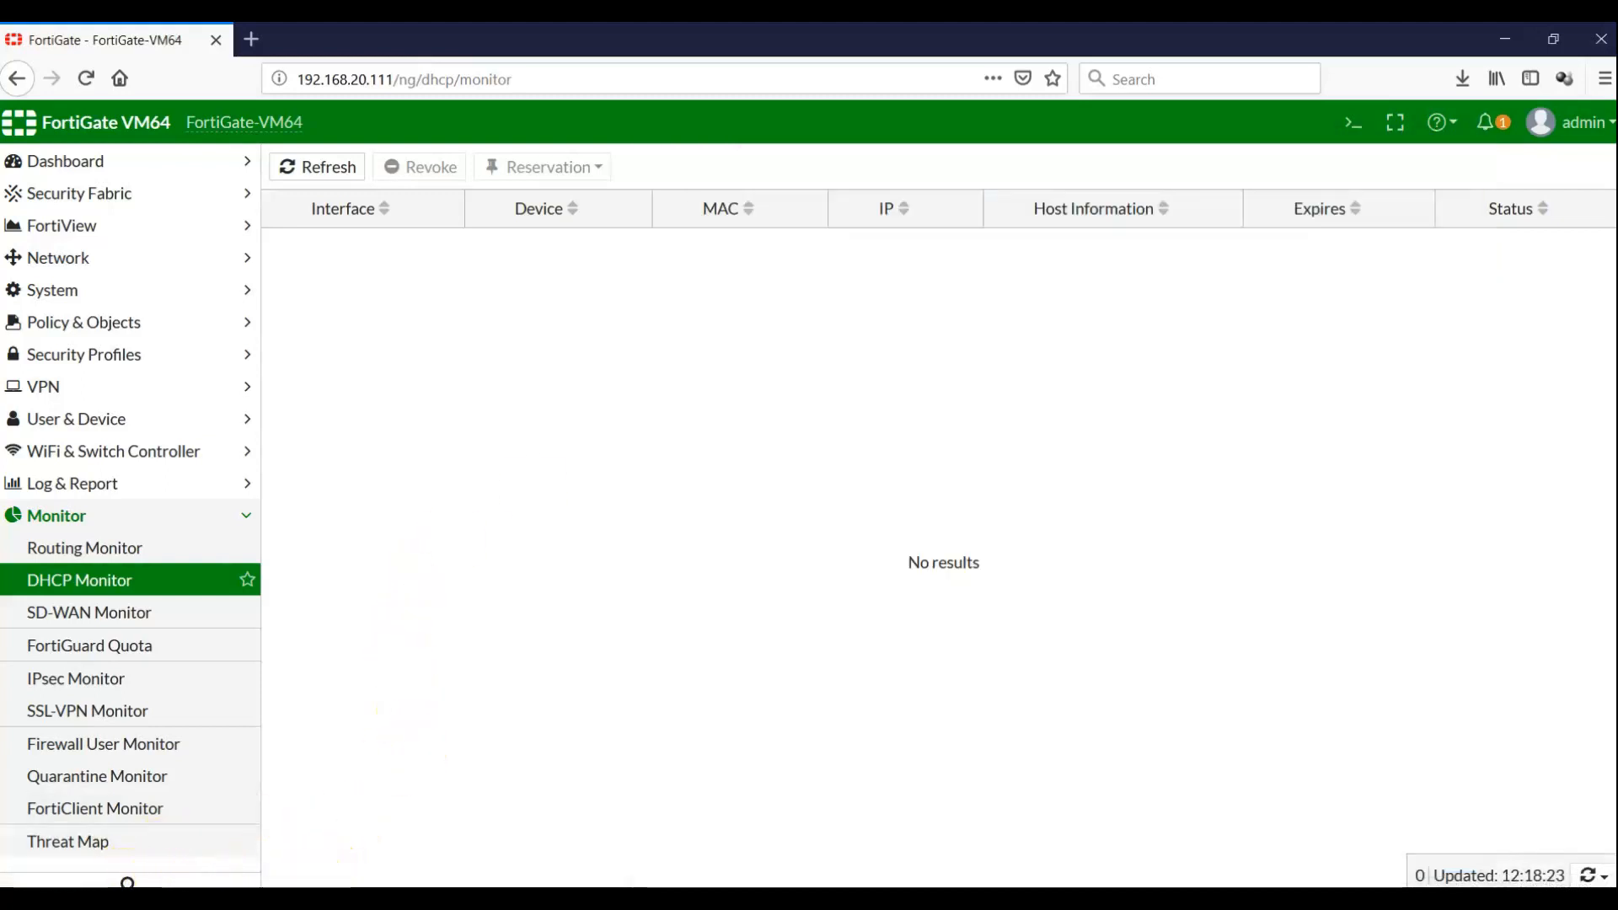
pyautogui.click(1095, 869)
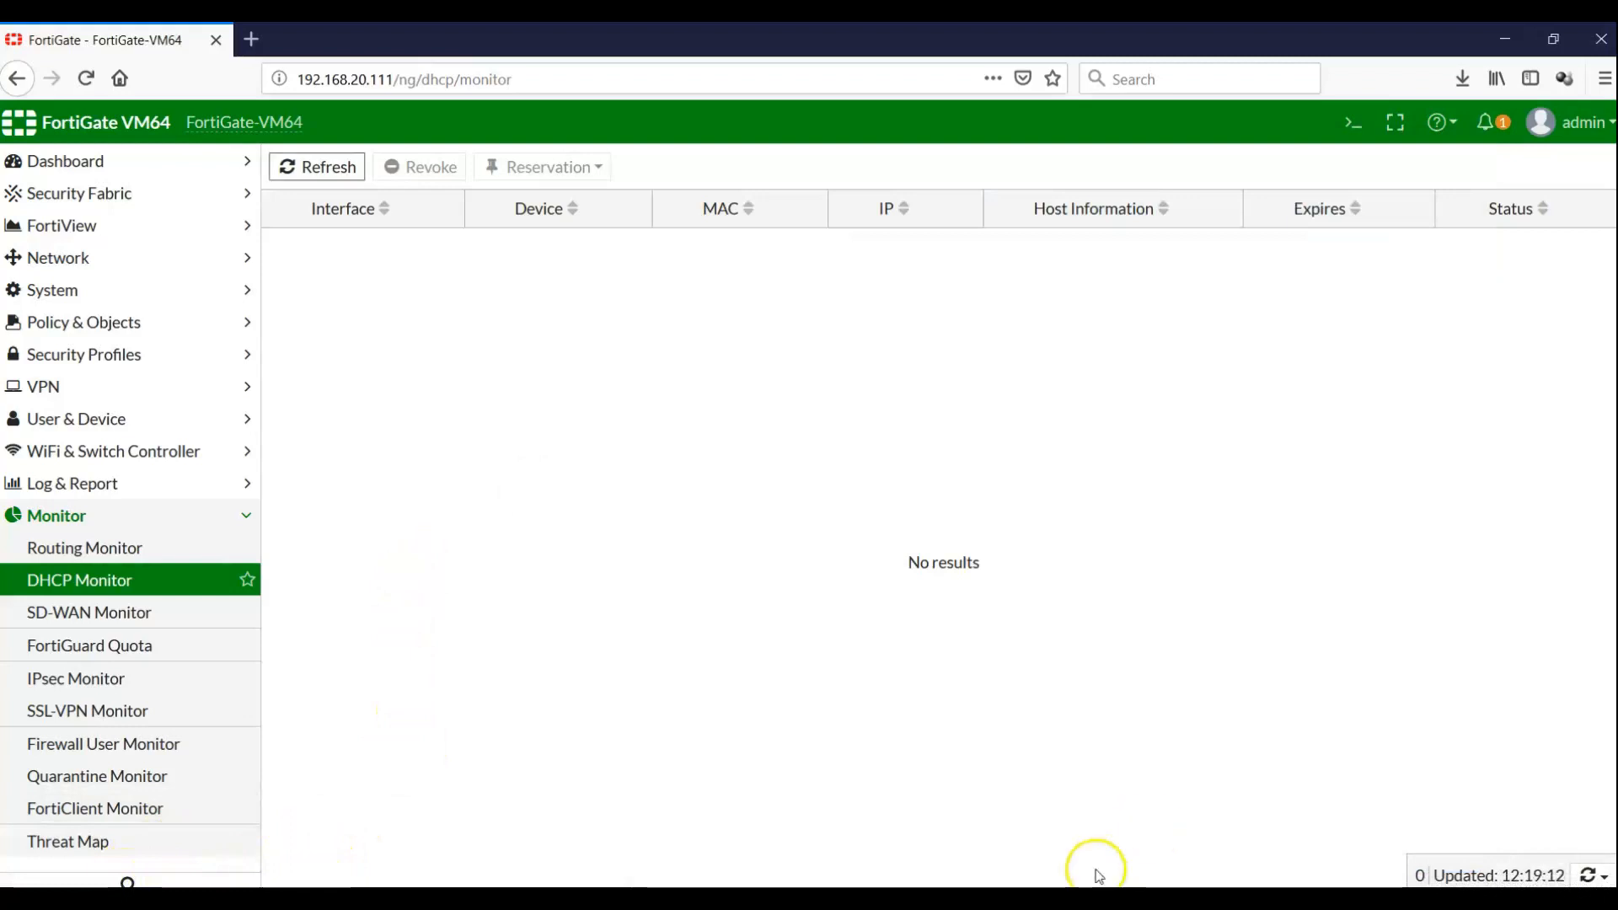
pyautogui.click(1097, 900)
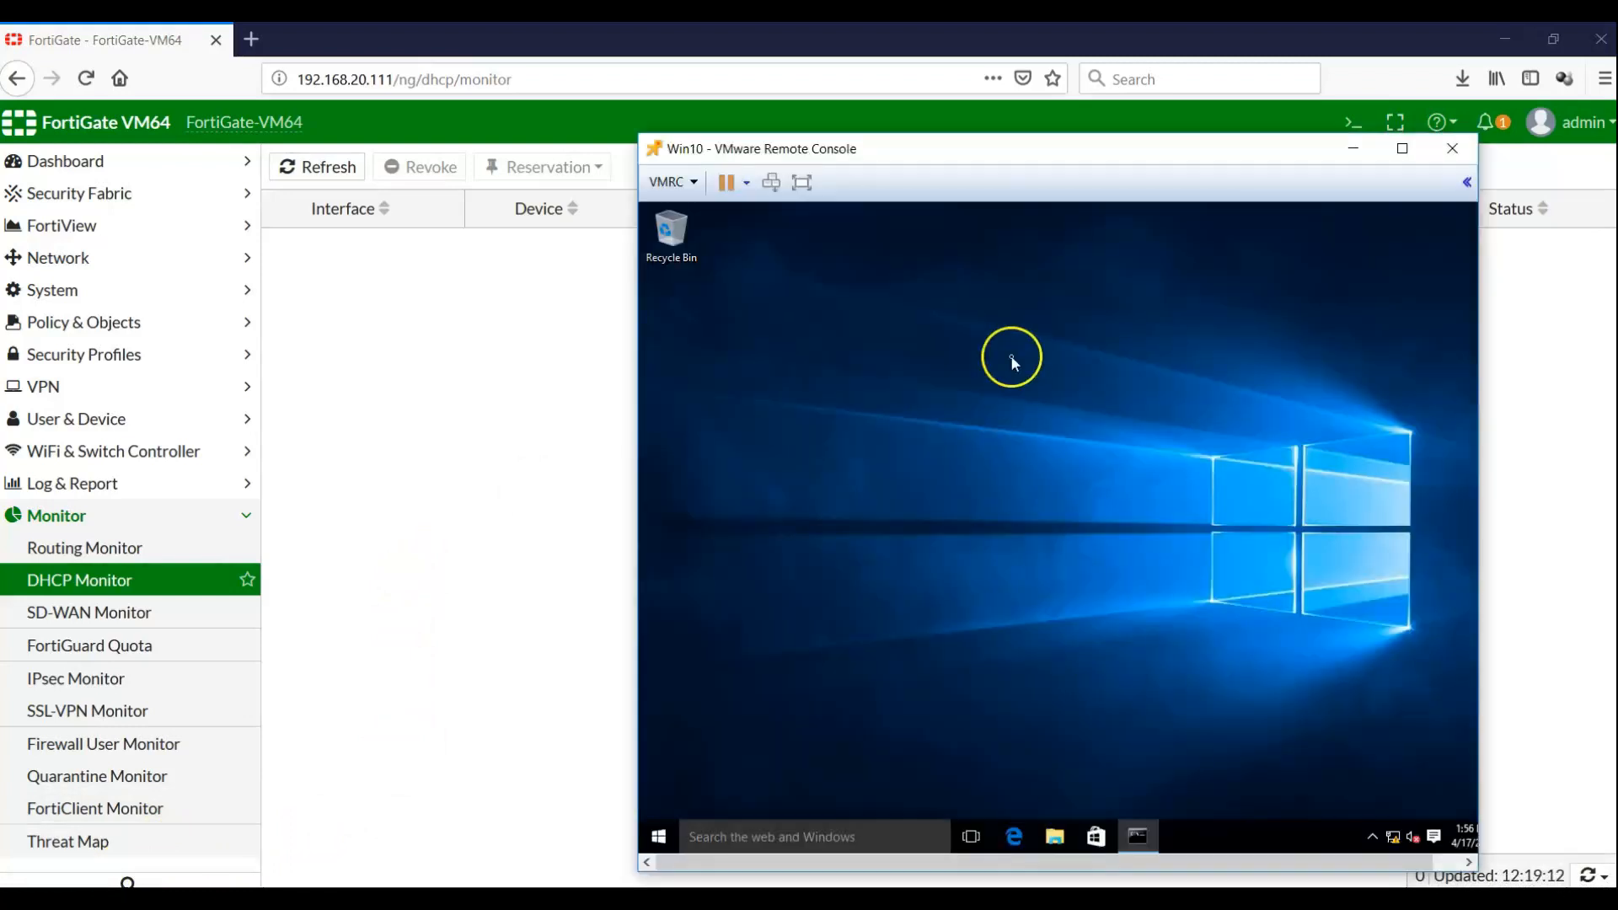